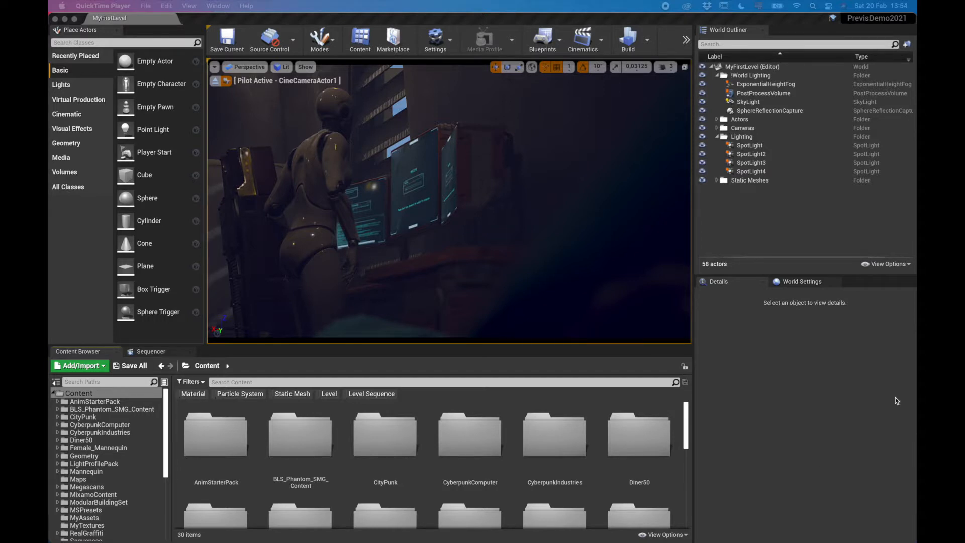
# Select the PostProcessVolume in the !World Lighting folder and stop piloting CineCameraActor1 to view the whole room.
pyautogui.click(716, 136)
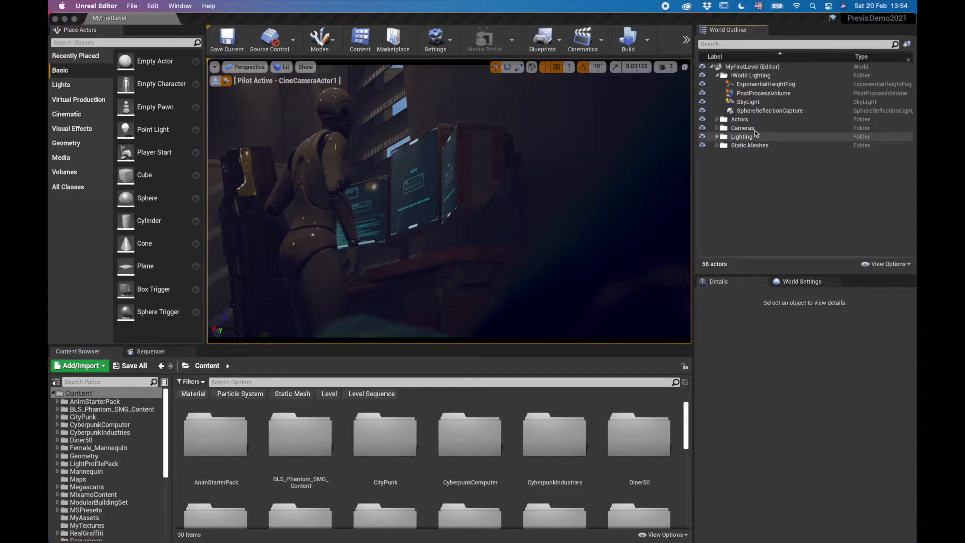
pyautogui.click(758, 95)
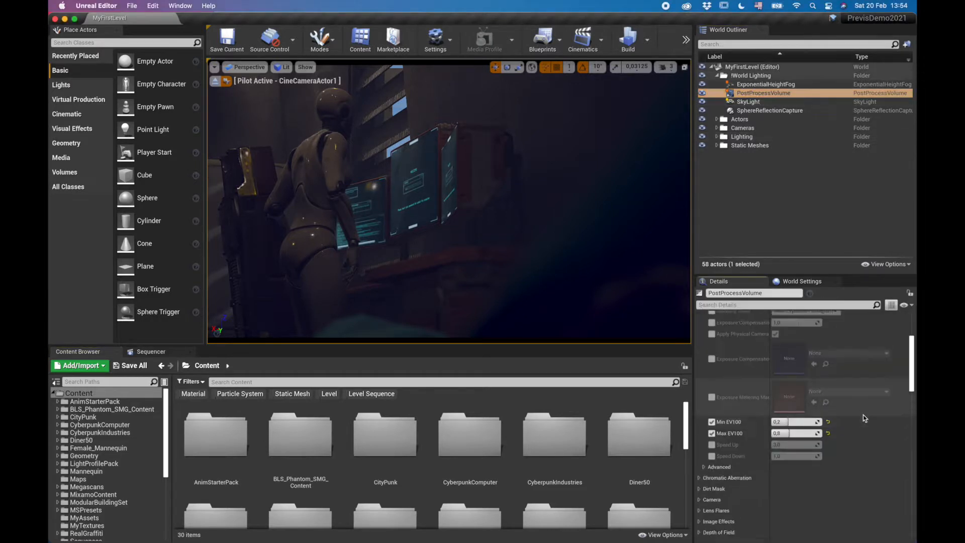
pyautogui.scroll(2, 863, 414)
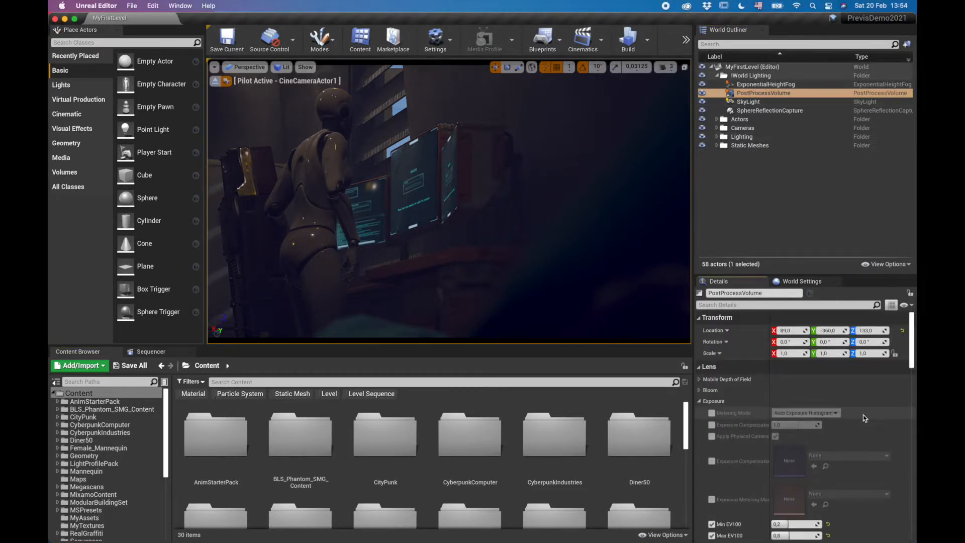
pyautogui.scroll(-5, 864, 415)
pyautogui.scroll(5, 761, 367)
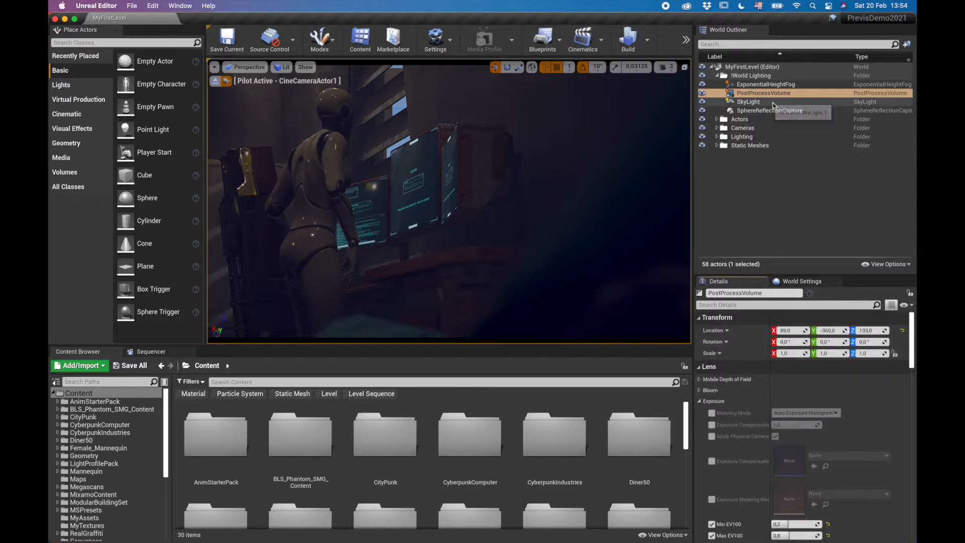
pyautogui.click(227, 82)
pyautogui.moveTo(418, 178); pyautogui.dragTo(441, 218, button='right')
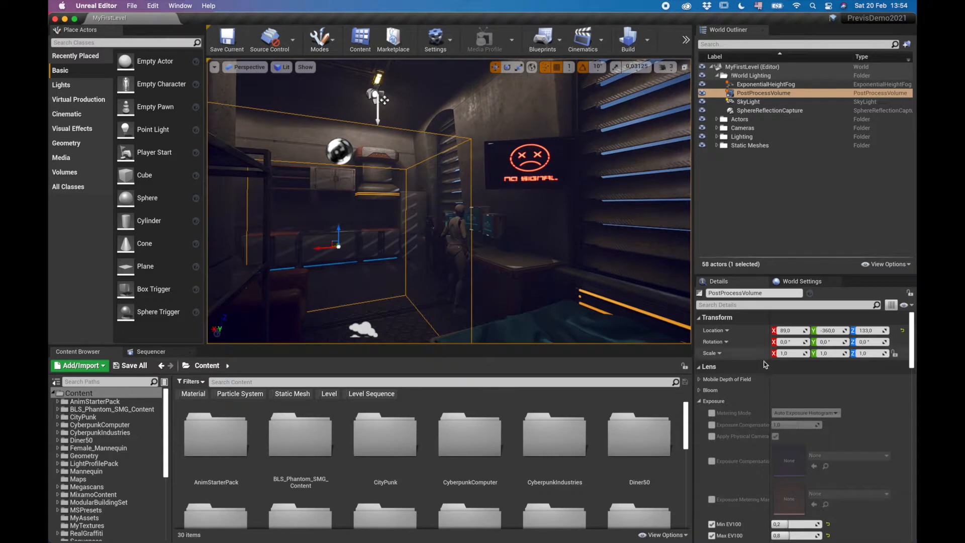
# Compare the ceiling lights in game view with the PostProcessVolume's Bloom Intensity override off and on.
pyautogui.click(699, 401)
pyautogui.click(699, 390)
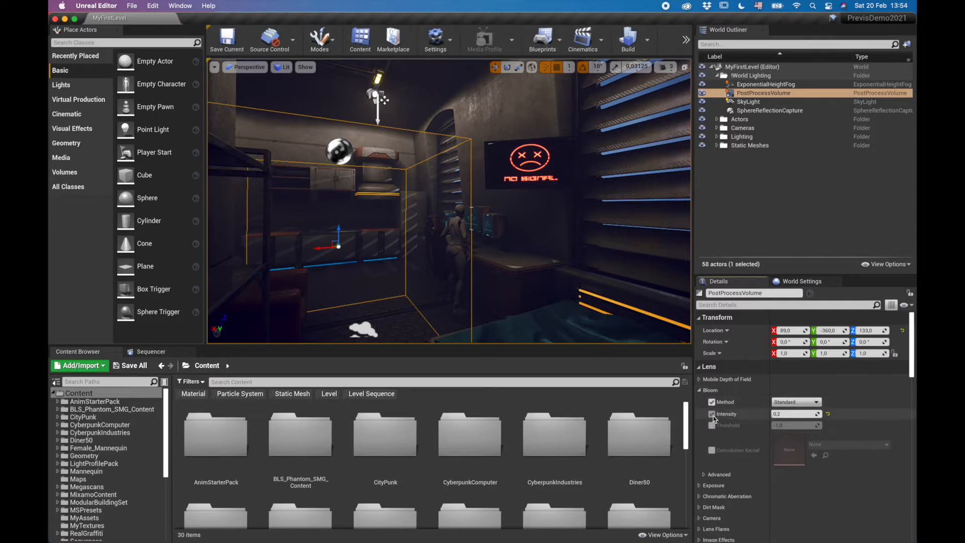
pyautogui.moveTo(550, 258)
pyautogui.mouseDown(button='right')
pyautogui.moveTo(549, 216)
pyautogui.moveTo(550, 258)
pyautogui.mouseUp(button='right')
pyautogui.press('g')
pyautogui.click(713, 414)
pyautogui.click(712, 415)
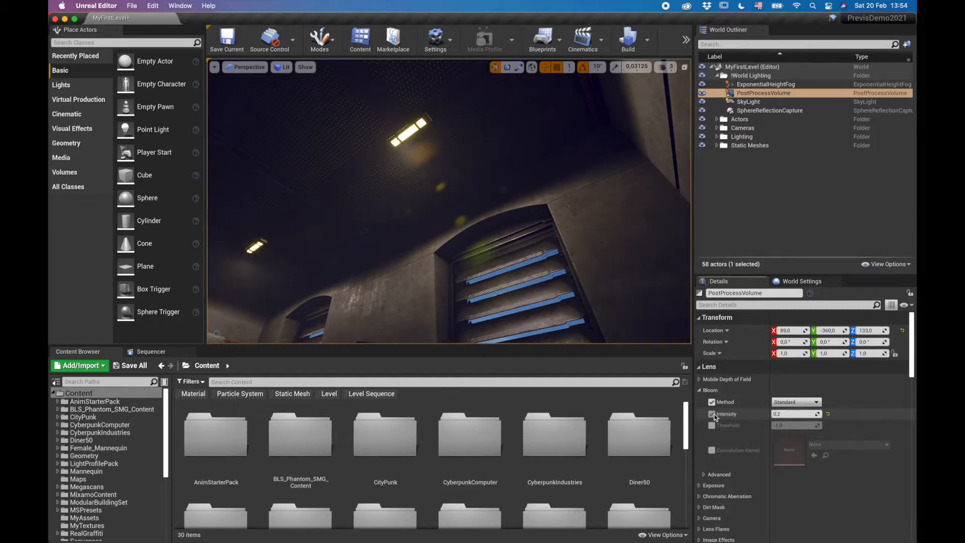
# Reset the Bloom Intensity to its default for comparison and set it back to 0.2.
pyautogui.click(828, 415)
pyautogui.moveTo(602, 248); pyautogui.dragTo(581, 254, button='right')
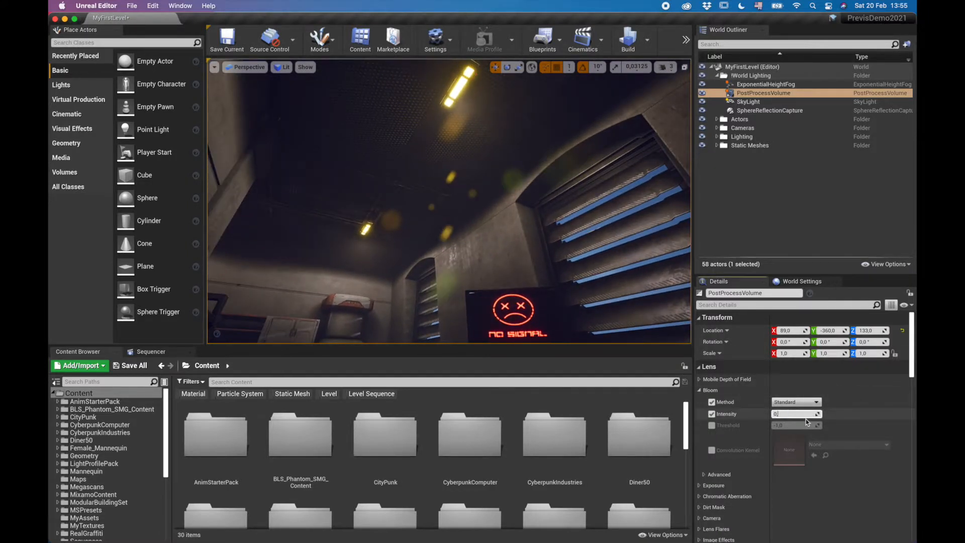
pyautogui.press('Return')
pyautogui.moveTo(481, 179); pyautogui.dragTo(650, 237, button='right')
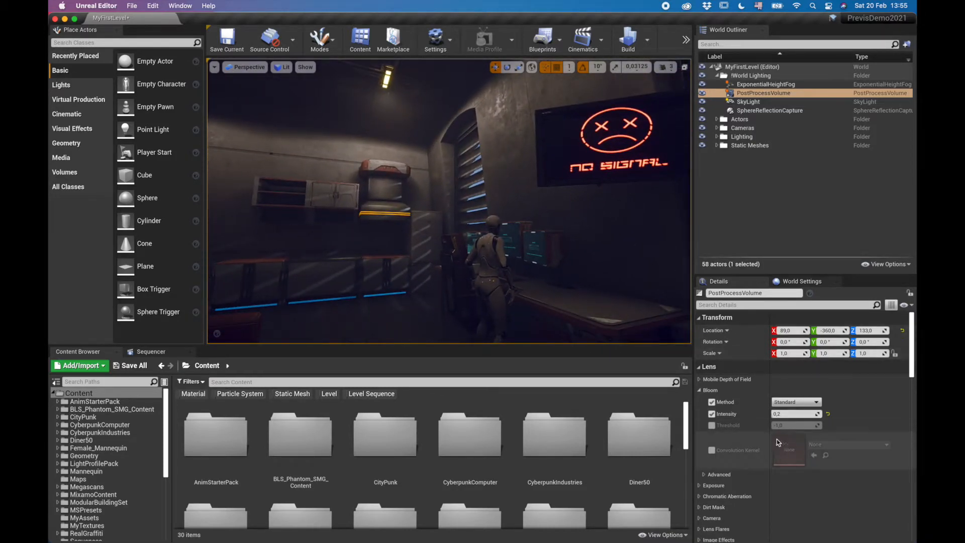
# Turn off the Min EV100 and Max EV100 exposure overrides to compare the view, and re-enable both.
pyautogui.click(709, 390)
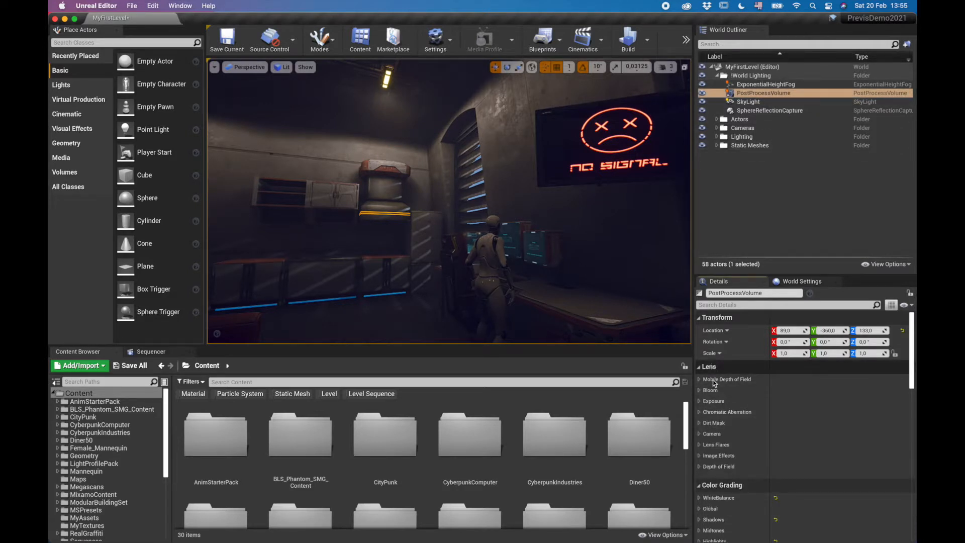
pyautogui.click(712, 401)
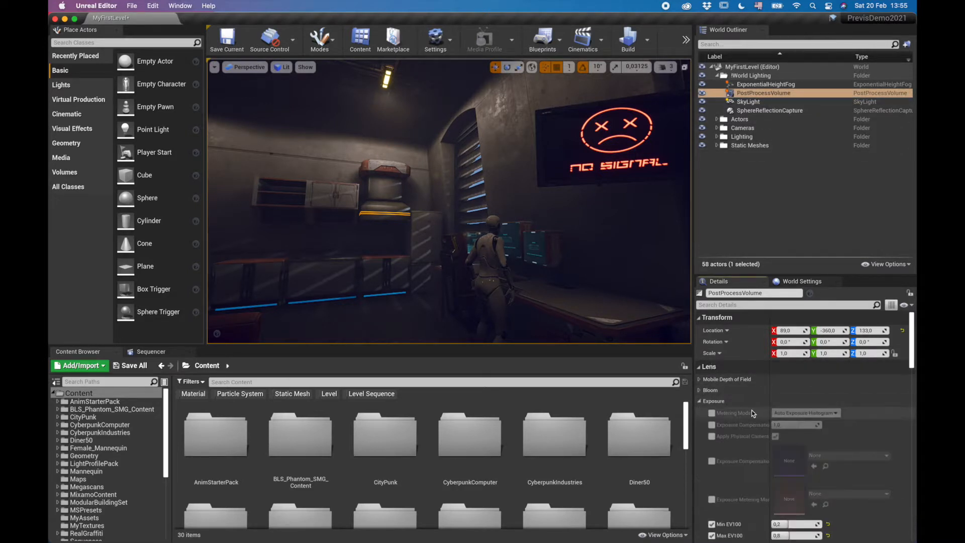
pyautogui.scroll(-3, 747, 442)
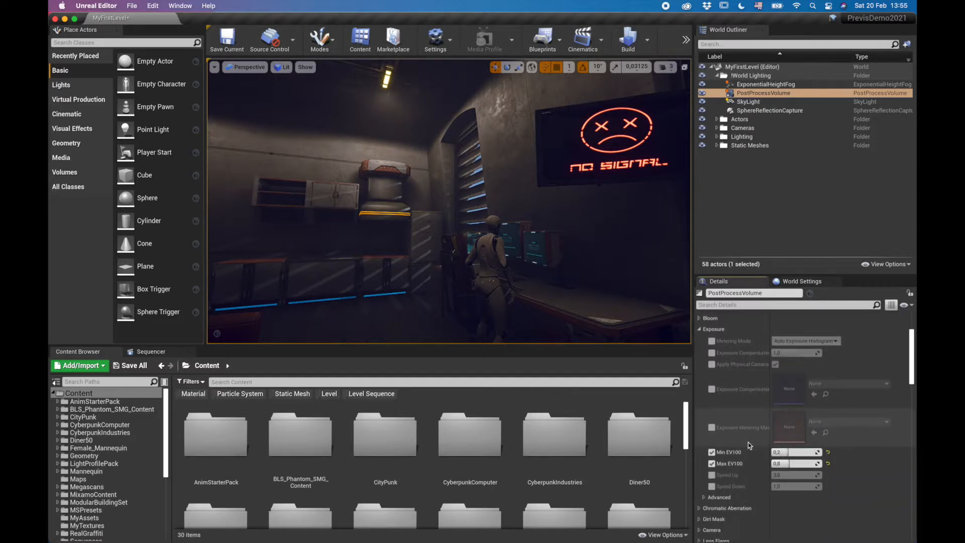
pyautogui.click(712, 454)
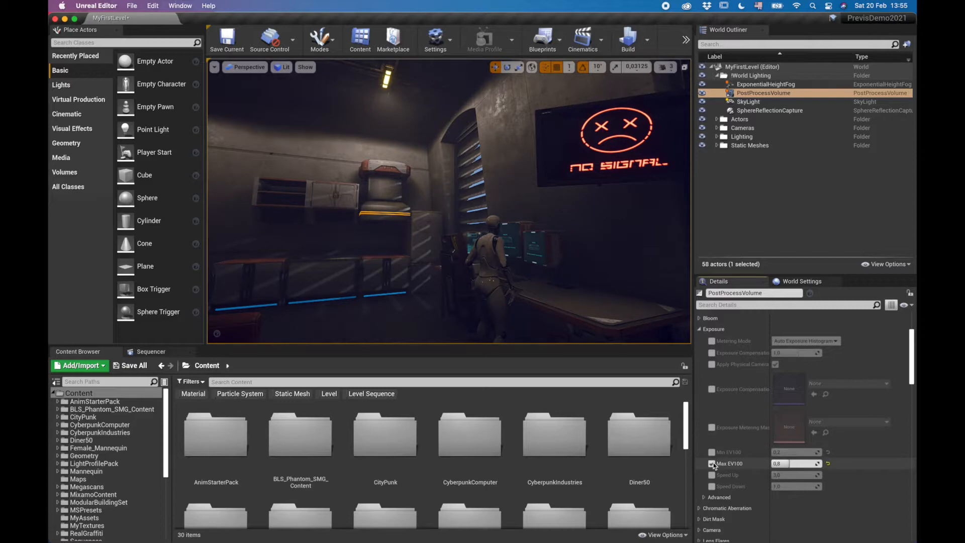
pyautogui.click(712, 463)
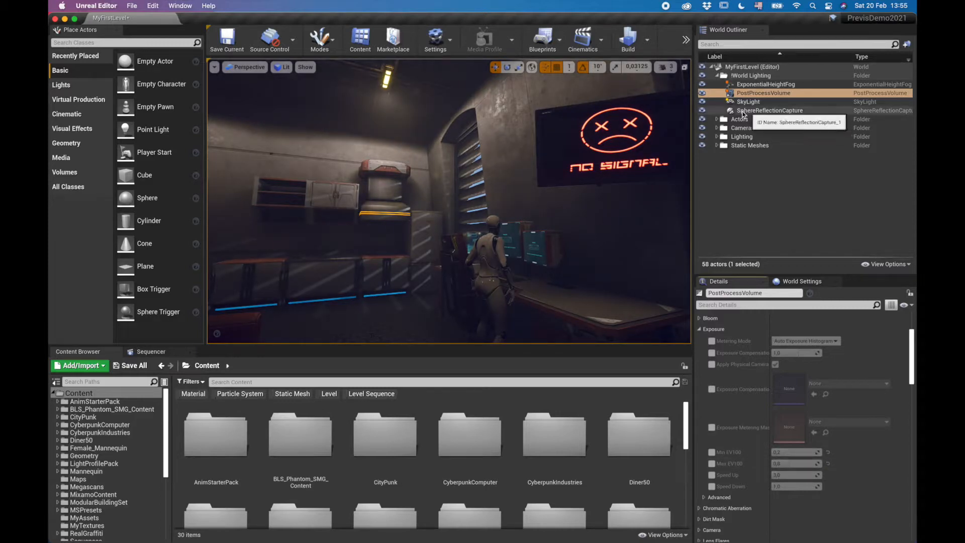
pyautogui.moveTo(539, 262); pyautogui.dragTo(538, 241, button='right')
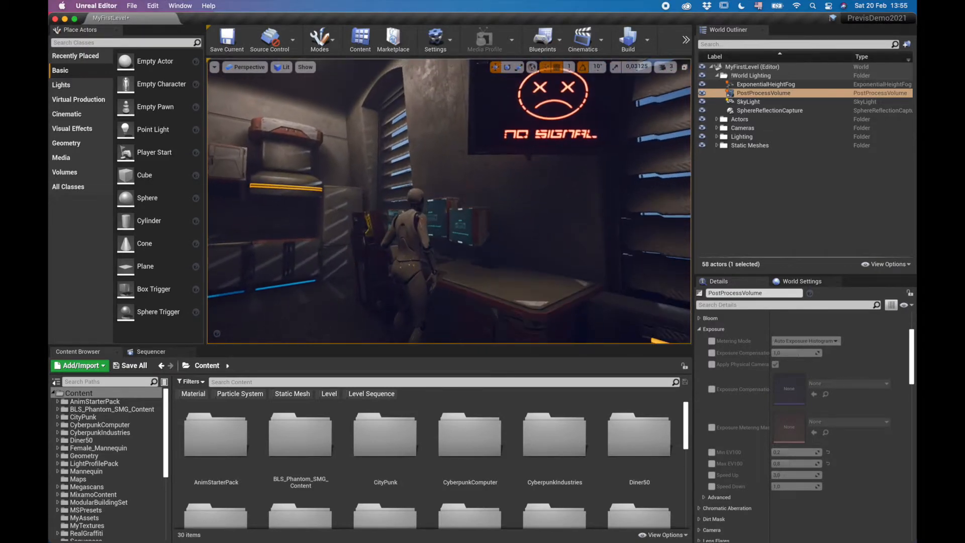
pyautogui.click(712, 452)
pyautogui.click(711, 464)
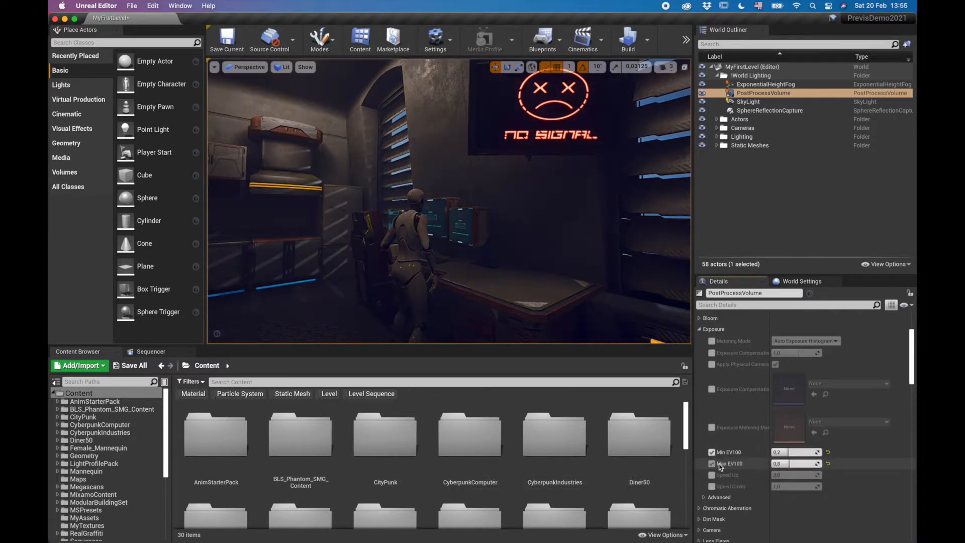
# Reset Min EV100 and Max EV100 to their defaults and examine the auto exposure around the room.
pyautogui.click(828, 452)
pyautogui.click(828, 463)
pyautogui.moveTo(508, 196); pyautogui.dragTo(546, 131, button='right')
pyautogui.press('s')
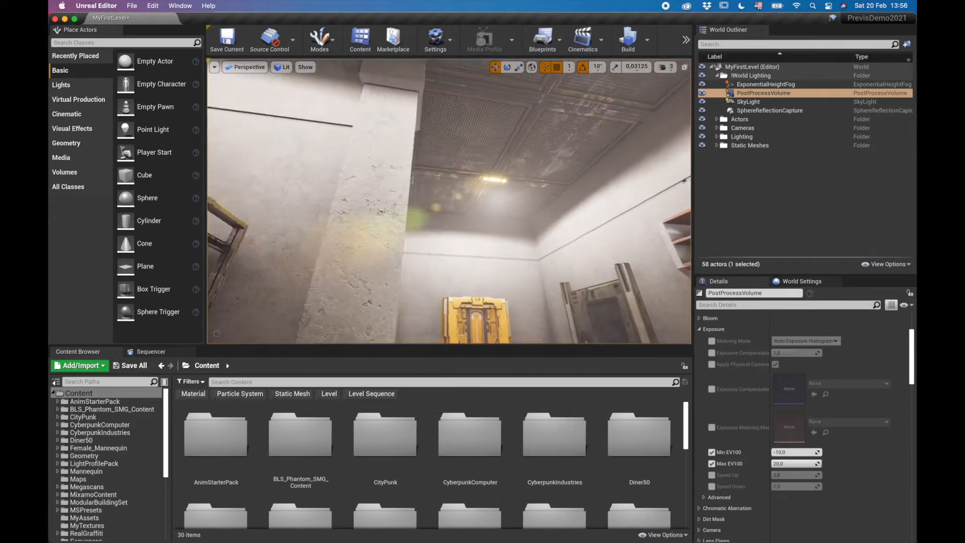
pyautogui.press('s')
pyautogui.moveTo(350, 211)
pyautogui.mouseDown(button='right')
pyautogui.moveTo(341, 214)
pyautogui.moveTo(347, 201)
pyautogui.moveTo(350, 211)
pyautogui.mouseUp(button='right')
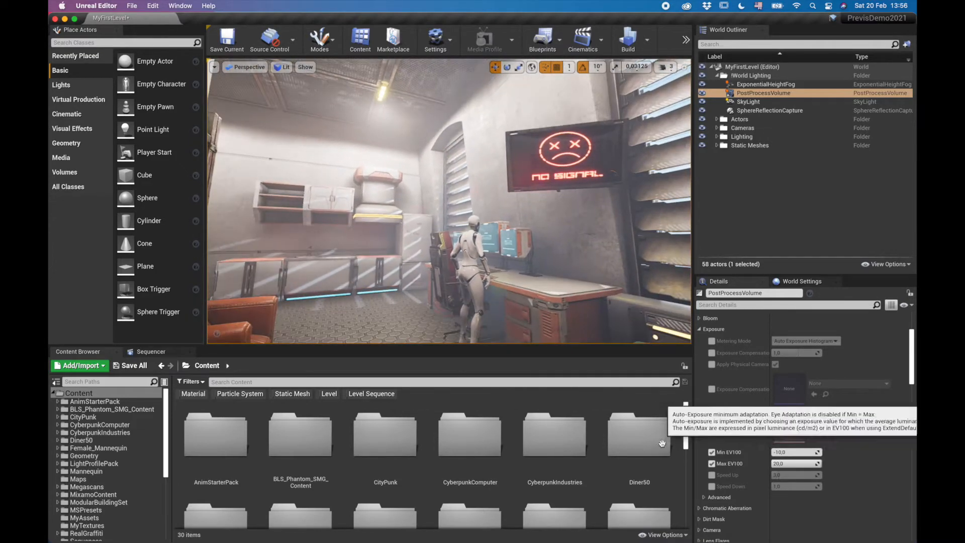
# Set both Min EV100 and Max EV100 to 1 and examine the fixed exposure around the room.
pyautogui.click(783, 453)
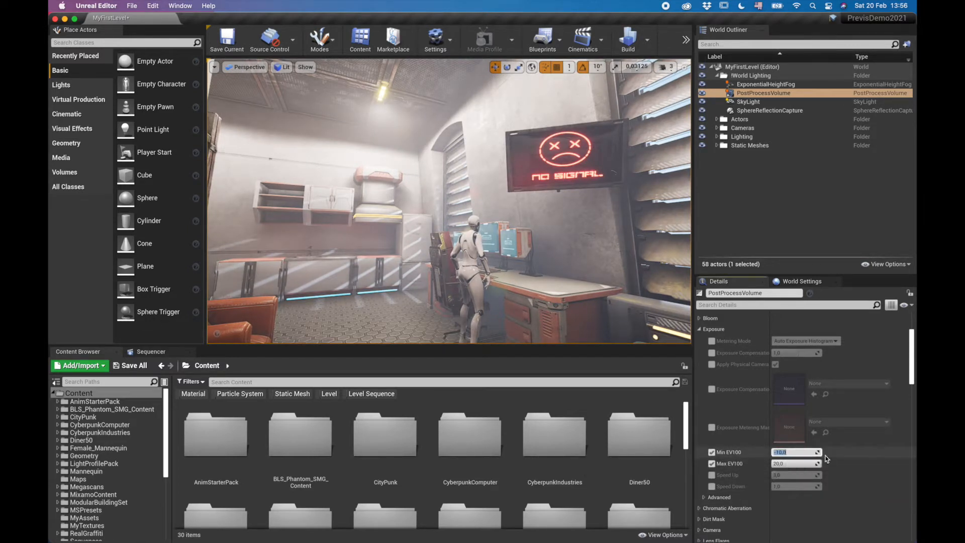
pyautogui.write('1')
pyautogui.click(813, 463)
pyautogui.write('1')
pyautogui.press('Return')
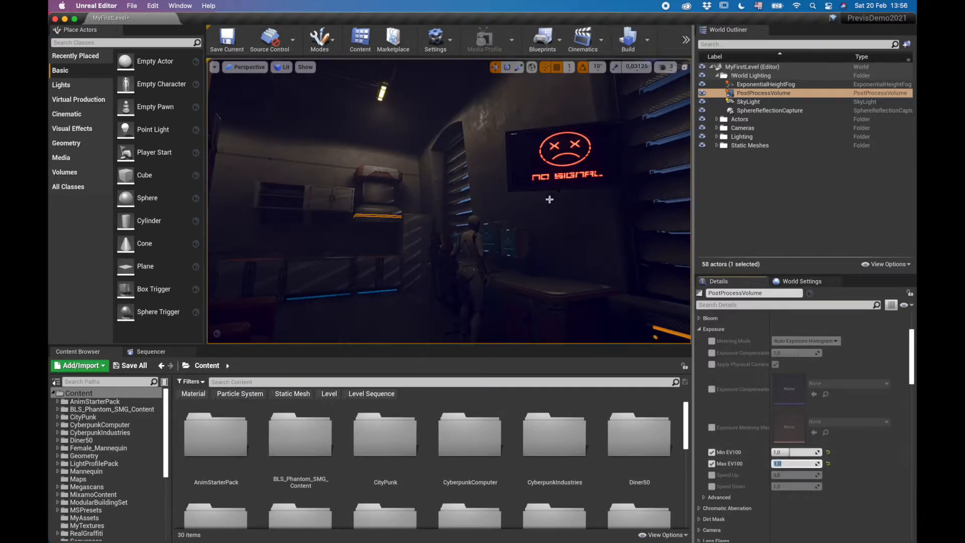
pyautogui.moveTo(448, 208)
pyautogui.mouseDown(button='right')
pyautogui.moveTo(440, 131)
pyautogui.moveTo(402, 171)
pyautogui.moveTo(266, 184)
pyautogui.moveTo(447, 181)
pyautogui.moveTo(431, 182)
pyautogui.moveTo(448, 208)
pyautogui.mouseUp(button='right')
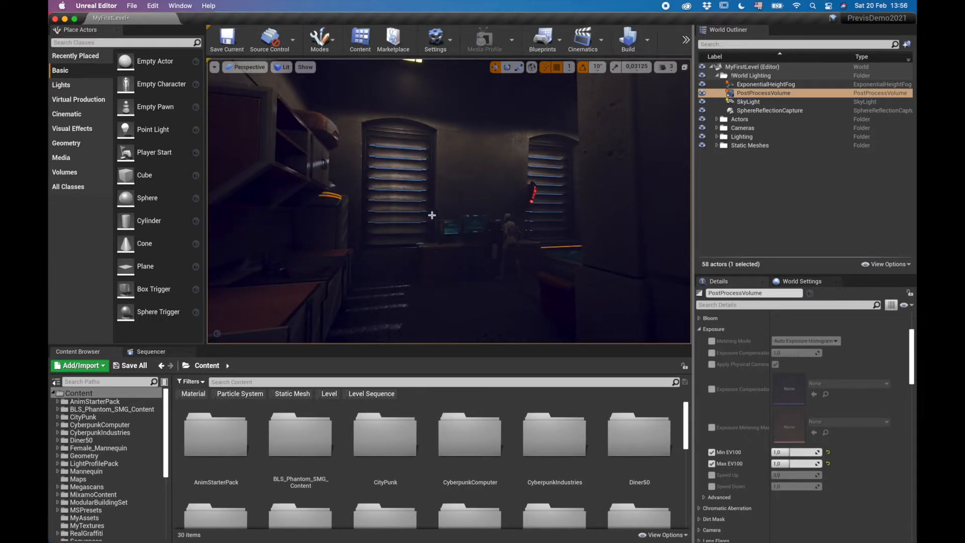
pyautogui.moveTo(449, 231)
pyautogui.mouseDown(button='right')
pyautogui.moveTo(498, 232)
pyautogui.moveTo(450, 233)
pyautogui.moveTo(462, 235)
pyautogui.mouseUp(button='right')
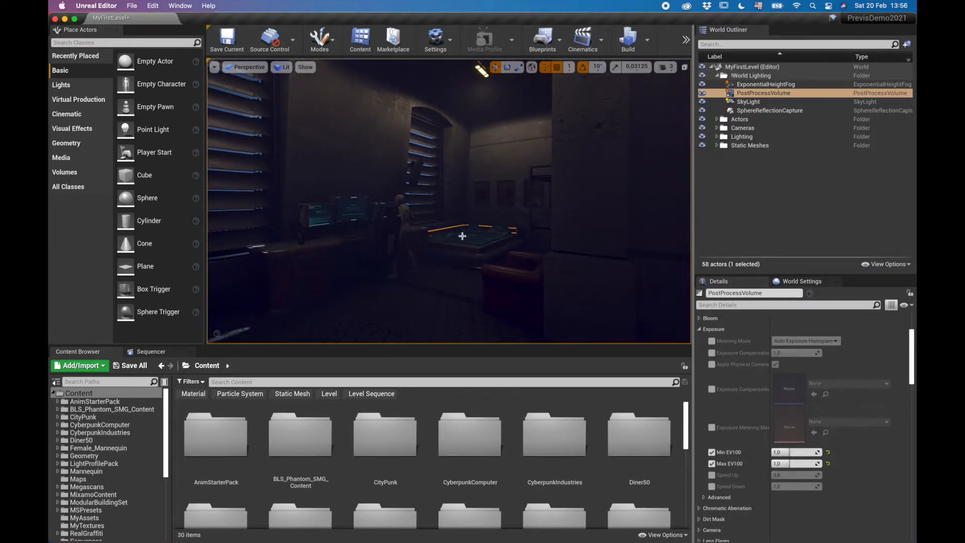
pyautogui.moveTo(461, 236); pyautogui.dragTo(445, 234, button='right')
pyautogui.press('w')
# Set Min EV100 to 0.2 and Max EV100 to 0.8, check the room's exposure, and collapse the Exposure settings.
pyautogui.moveTo(553, 292); pyautogui.dragTo(569, 291, button='right')
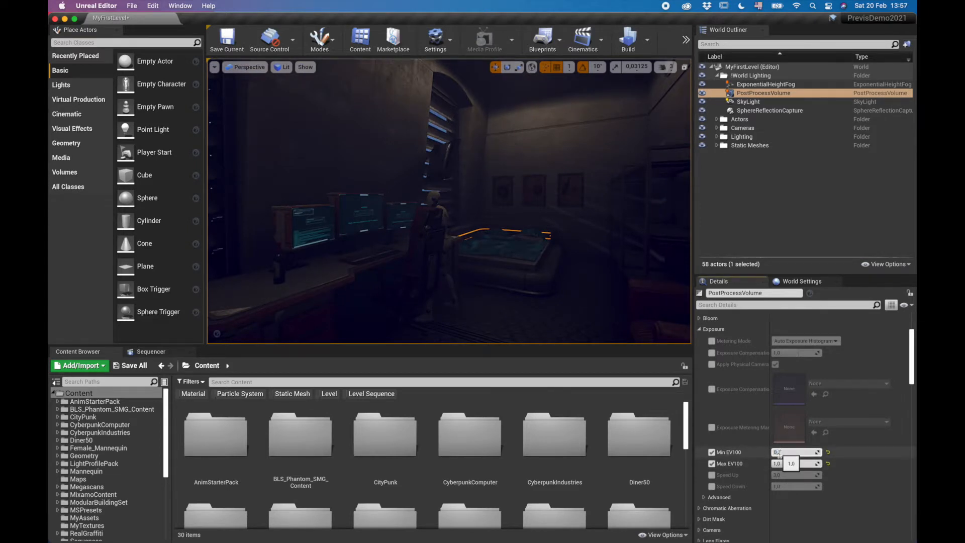
pyautogui.moveTo(558, 272)
pyautogui.mouseDown(button='right')
pyautogui.moveTo(497, 241)
pyautogui.moveTo(542, 262)
pyautogui.mouseUp(button='right')
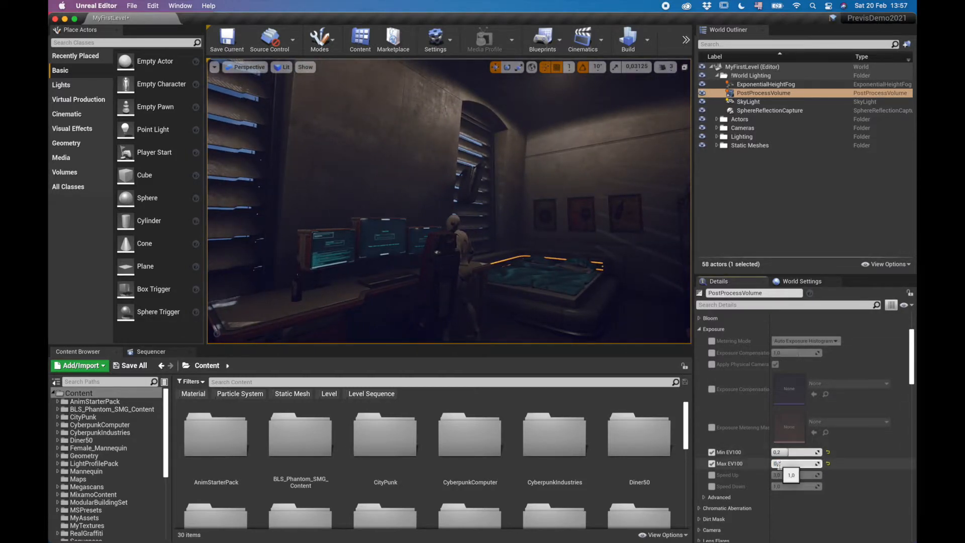
pyautogui.click(779, 463)
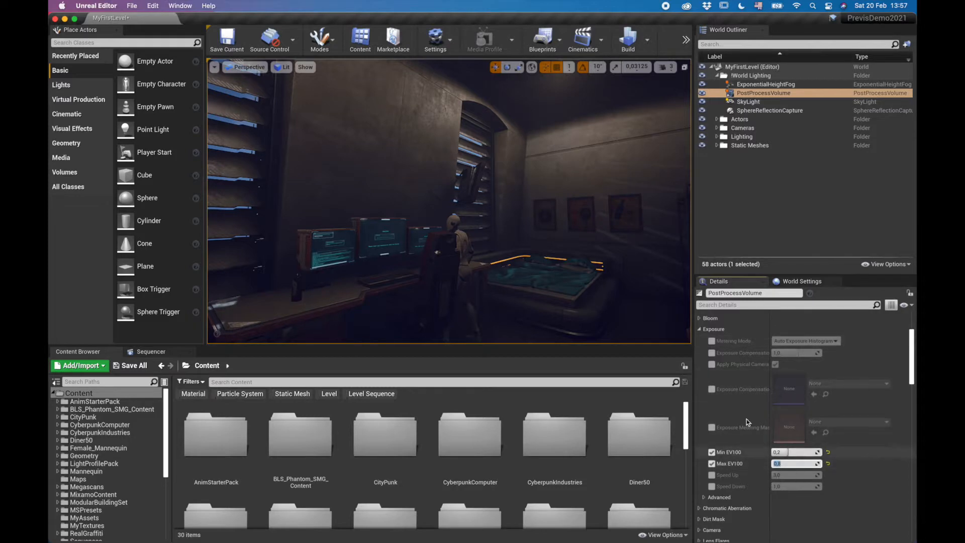
pyautogui.moveTo(525, 249); pyautogui.dragTo(406, 202, button='right')
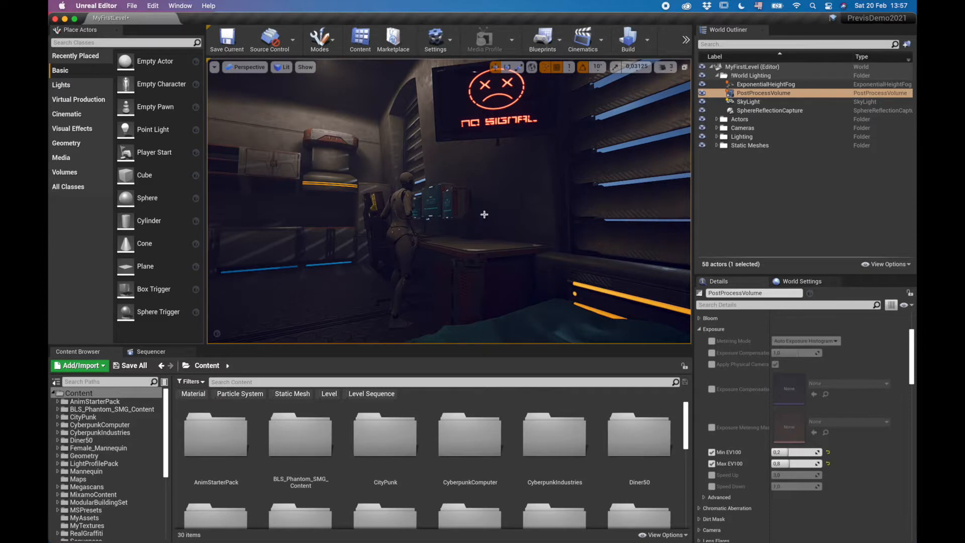
pyautogui.moveTo(492, 192)
pyautogui.mouseDown(button='right')
pyautogui.moveTo(467, 197)
pyautogui.moveTo(492, 199)
pyautogui.mouseUp(button='right')
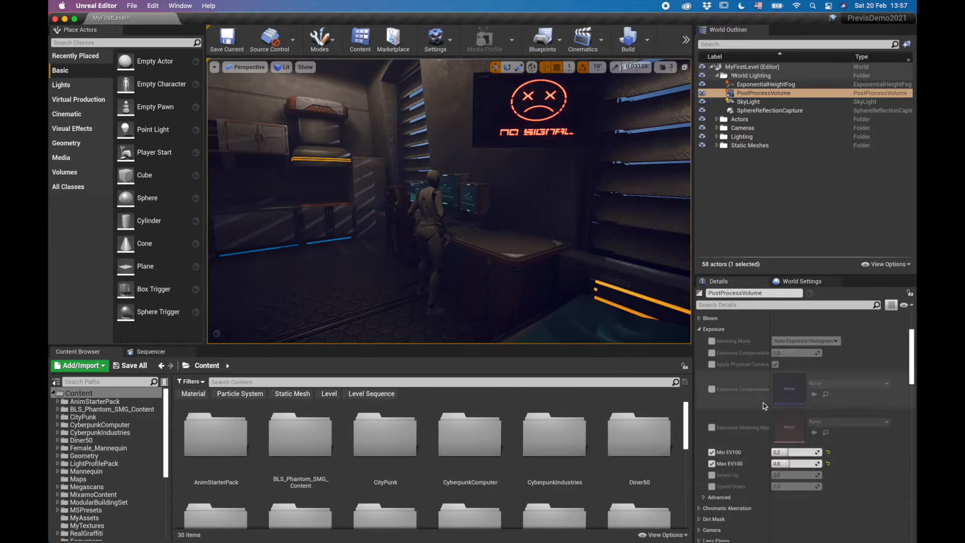
pyautogui.click(699, 329)
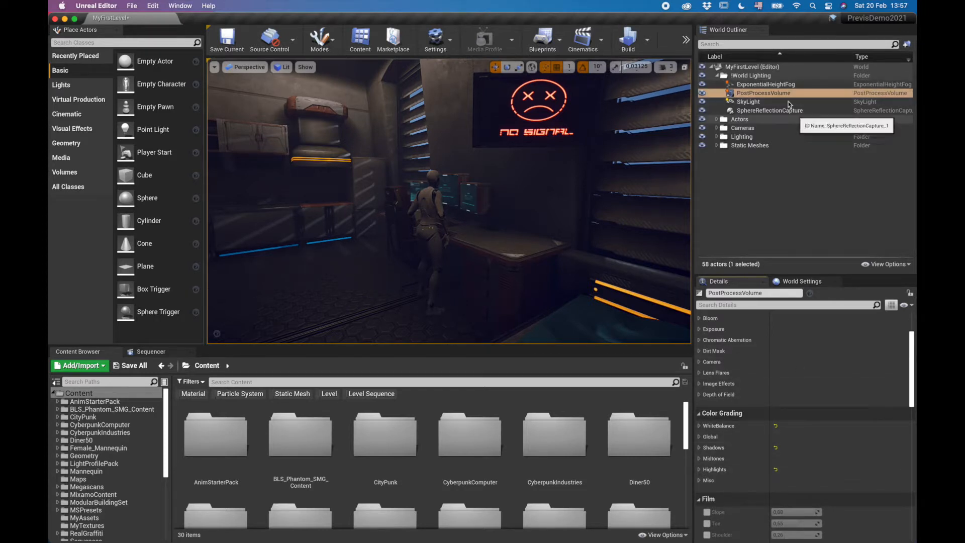
# Select the ExponentialHeightFog and review its fog density, inscattering and volumetric fog settings, widening the property name column.
pyautogui.click(784, 85)
pyautogui.scroll(3, 850, 391)
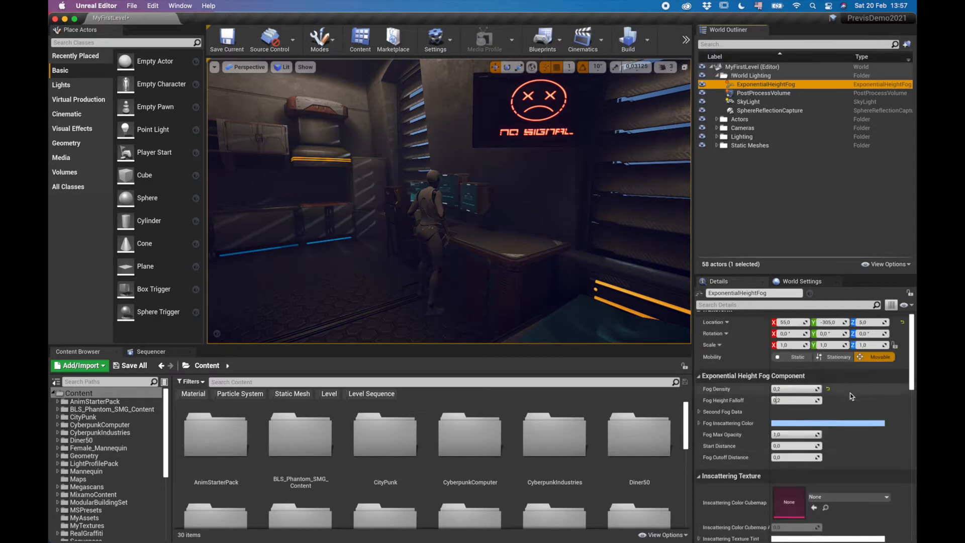
pyautogui.scroll(1, 849, 391)
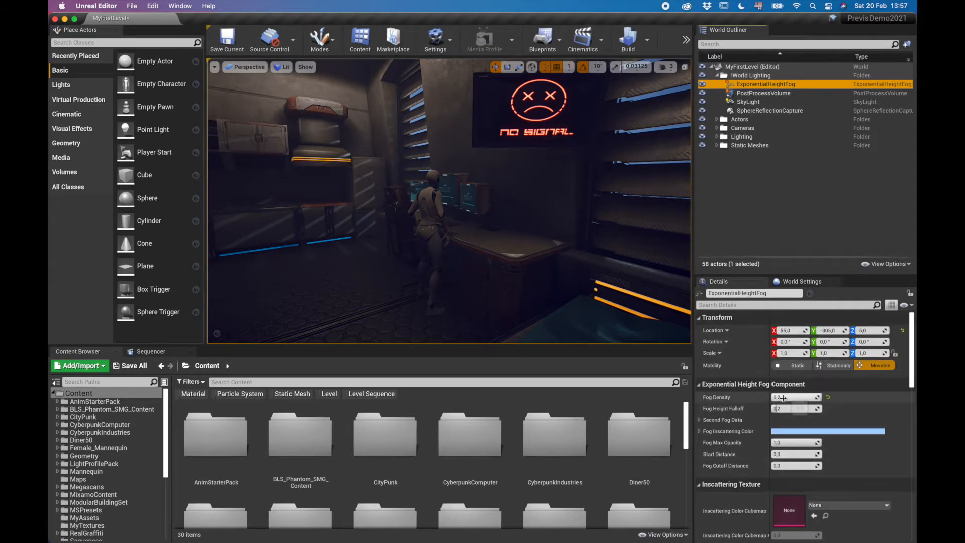
pyautogui.scroll(-8, 907, 440)
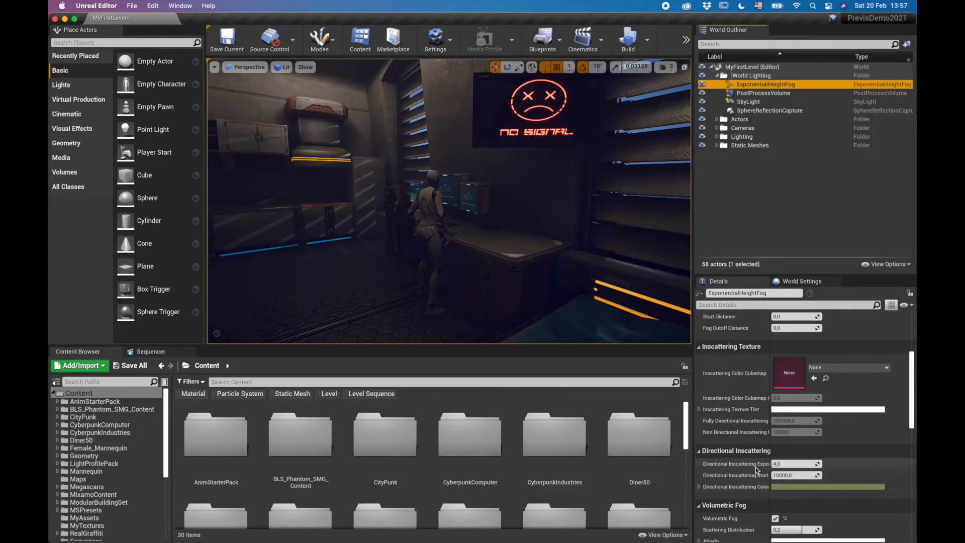
pyautogui.scroll(-1, 769, 461)
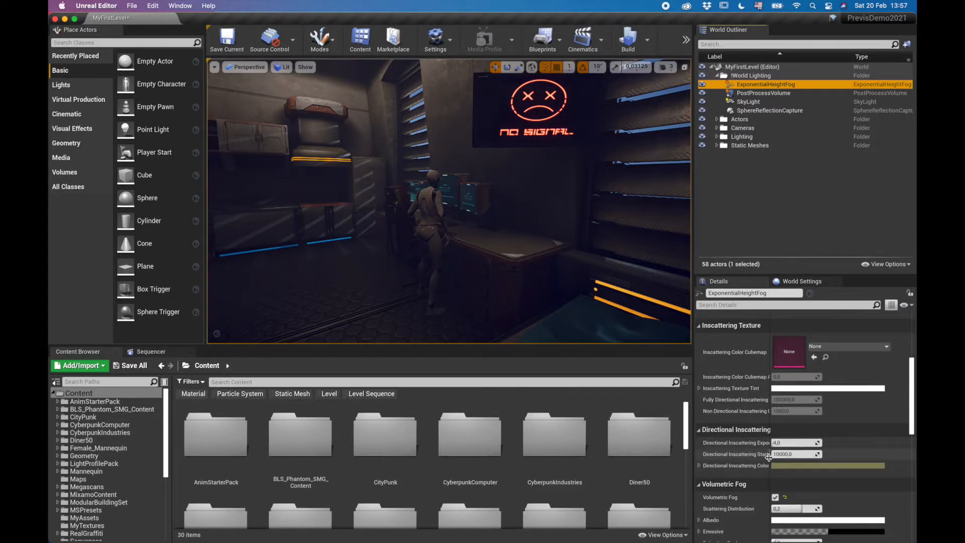
pyautogui.moveTo(769, 454); pyautogui.dragTo(798, 477)
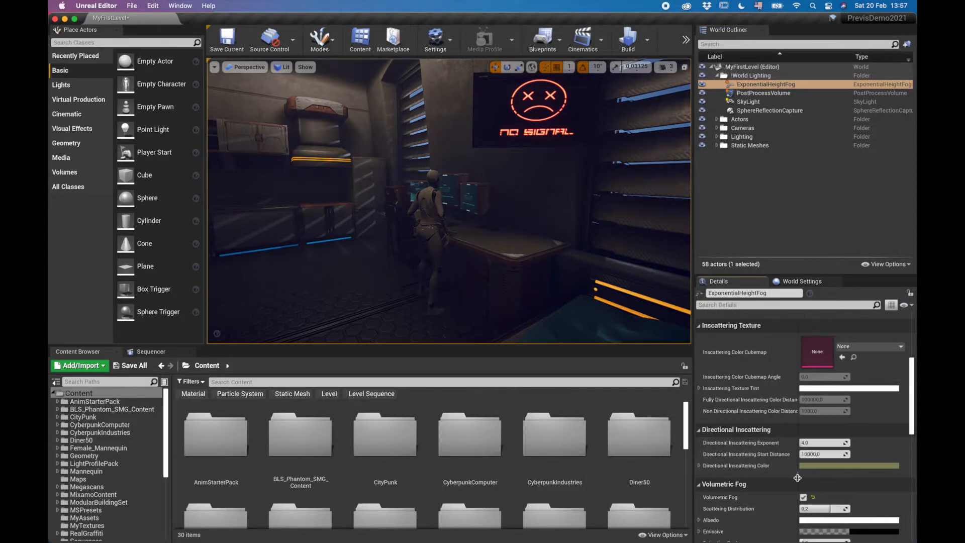
pyautogui.scroll(-1, 862, 452)
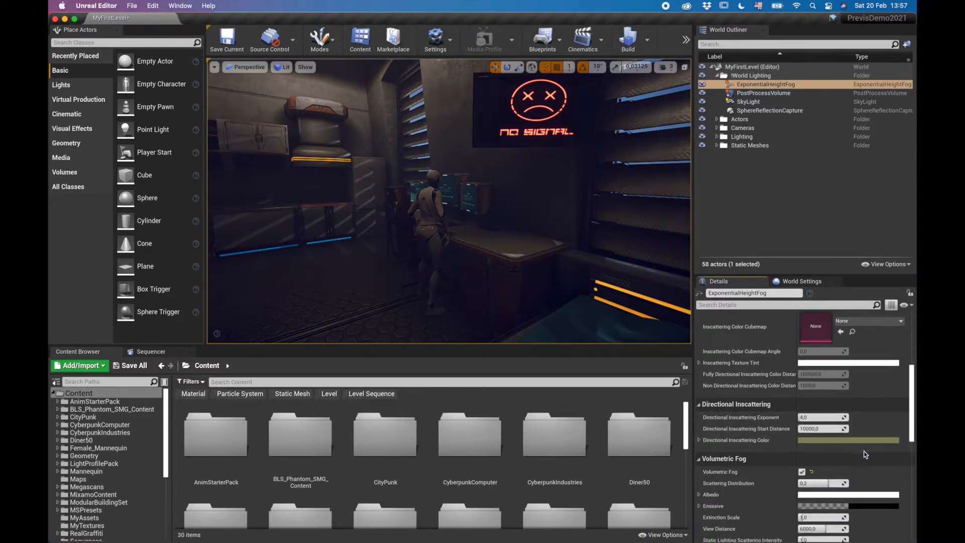
pyautogui.scroll(-1, 865, 454)
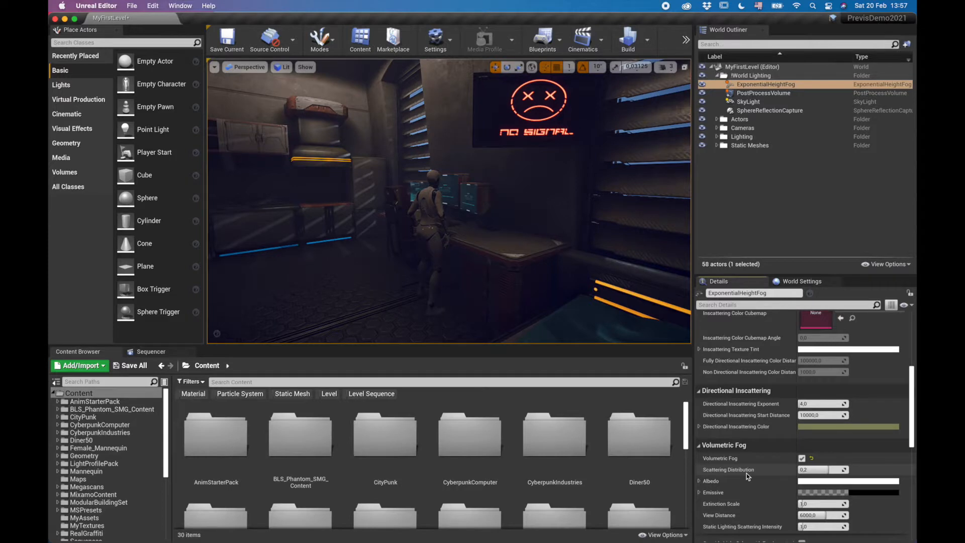
# Set the ExponentialHeightFog's Fog Density to 1 and examine the light beam outside the room.
pyautogui.moveTo(571, 255); pyautogui.dragTo(676, 194, button='right')
pyautogui.press('w')
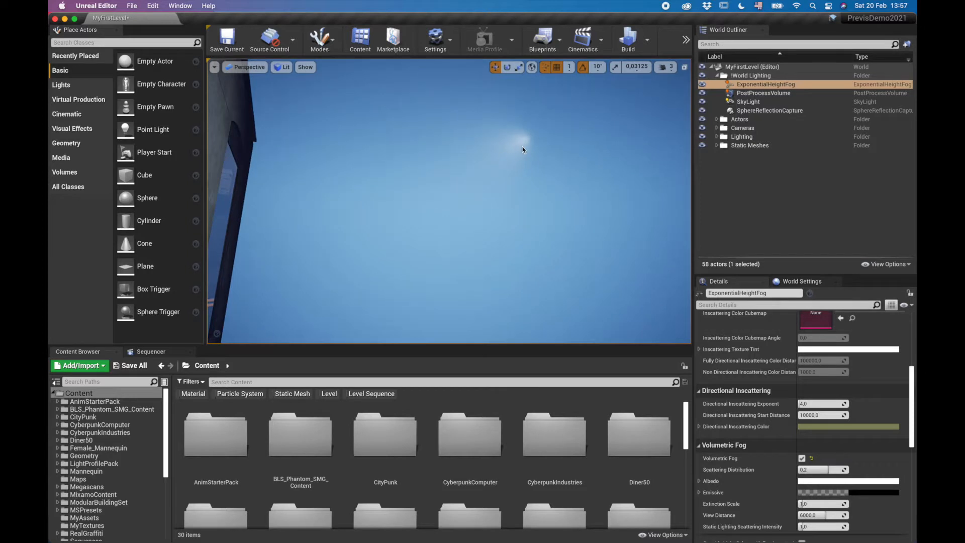
pyautogui.scroll(6, 839, 440)
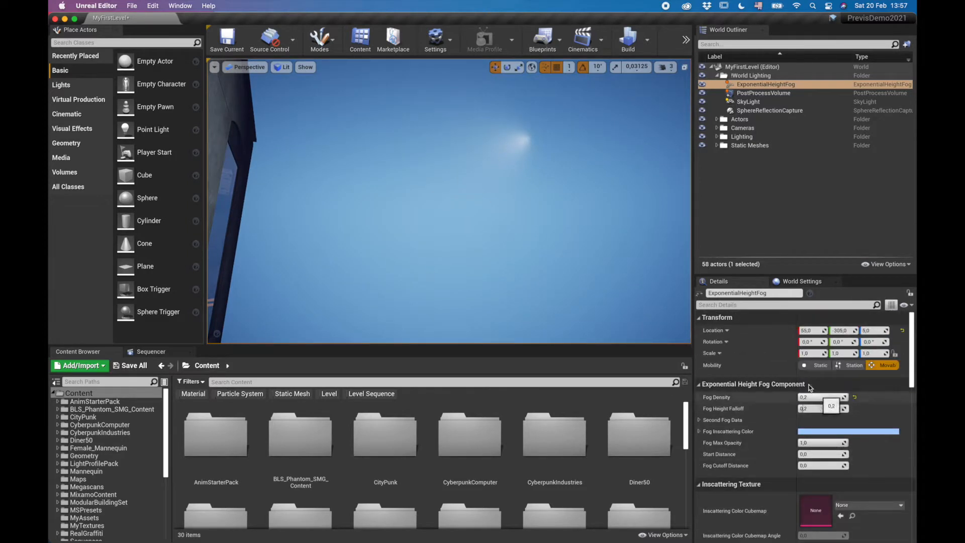
pyautogui.click(810, 397)
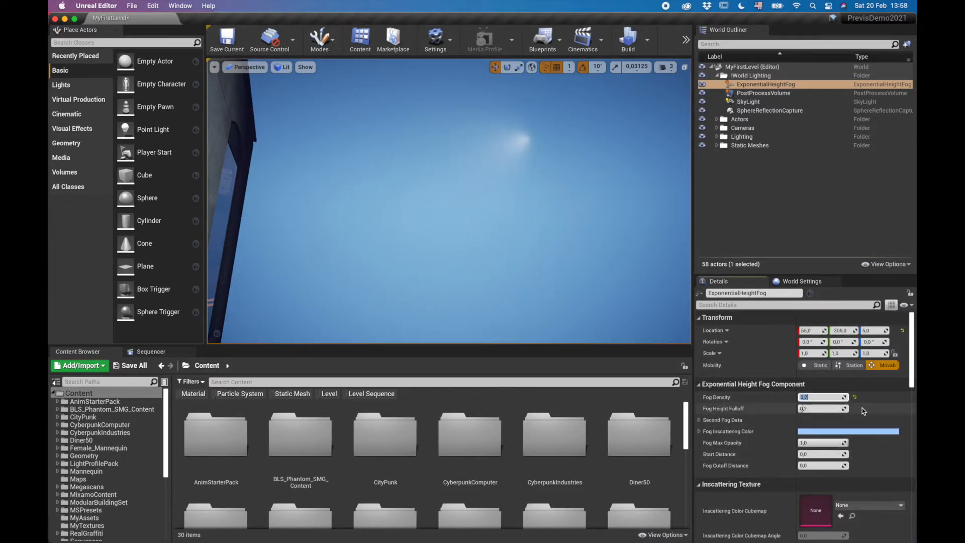
pyautogui.write('1')
pyautogui.press('Return')
pyautogui.moveTo(449, 201); pyautogui.dragTo(587, 179, button='right')
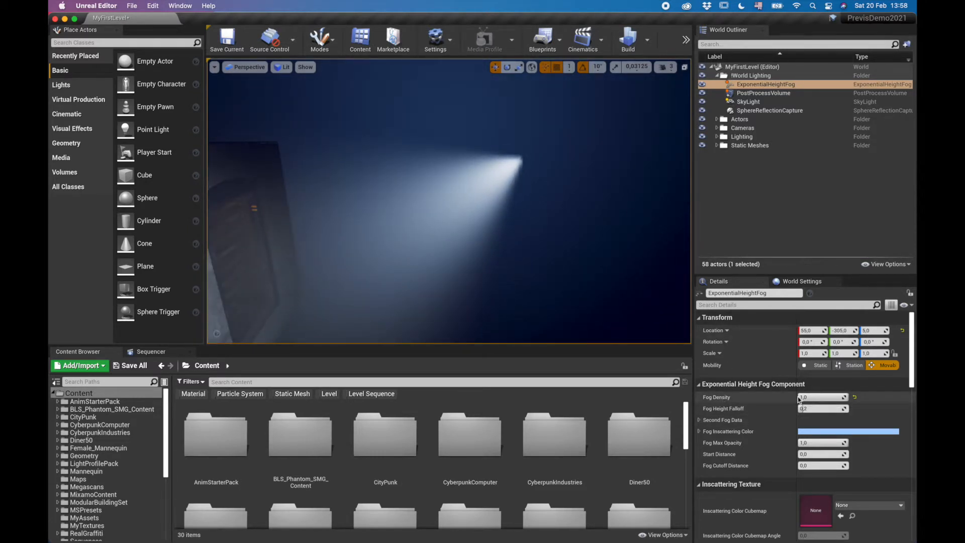
# Toggle Volumetric Fog for comparison, leave it disabled, and examine the fogged exterior of the room.
pyautogui.scroll(-8, 794, 449)
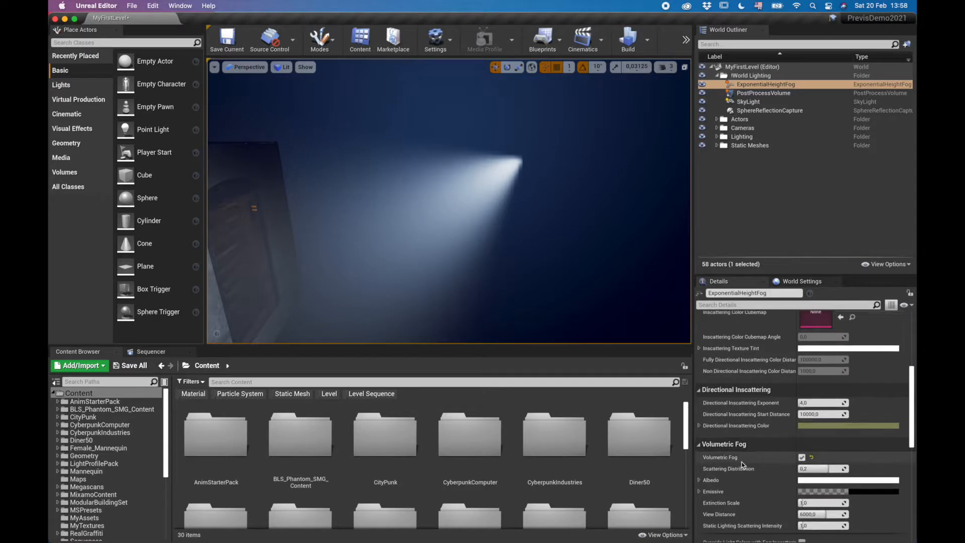
pyautogui.click(802, 458)
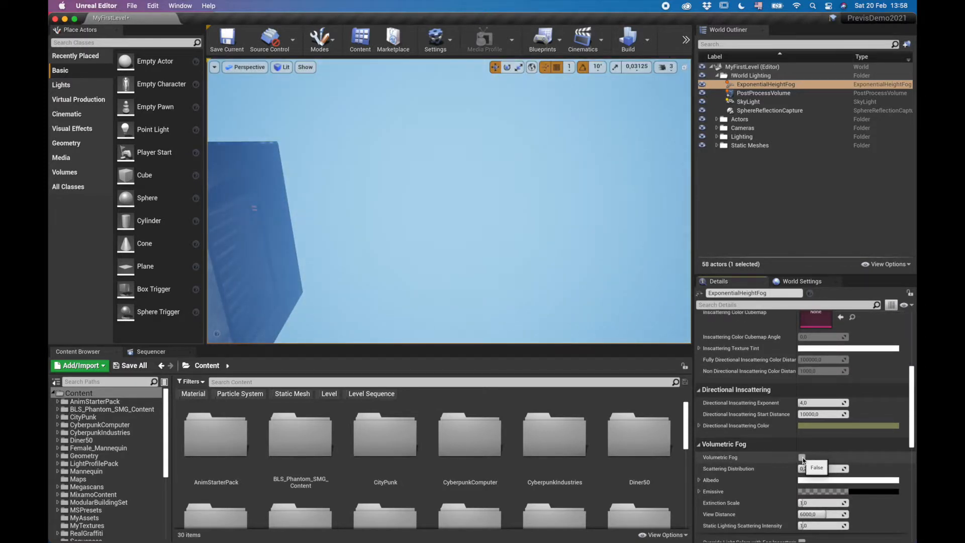
pyautogui.click(802, 458)
pyautogui.click(802, 458)
pyautogui.moveTo(528, 226); pyautogui.dragTo(669, 236, button='right')
pyautogui.moveTo(598, 217); pyautogui.dragTo(606, 215, button='right')
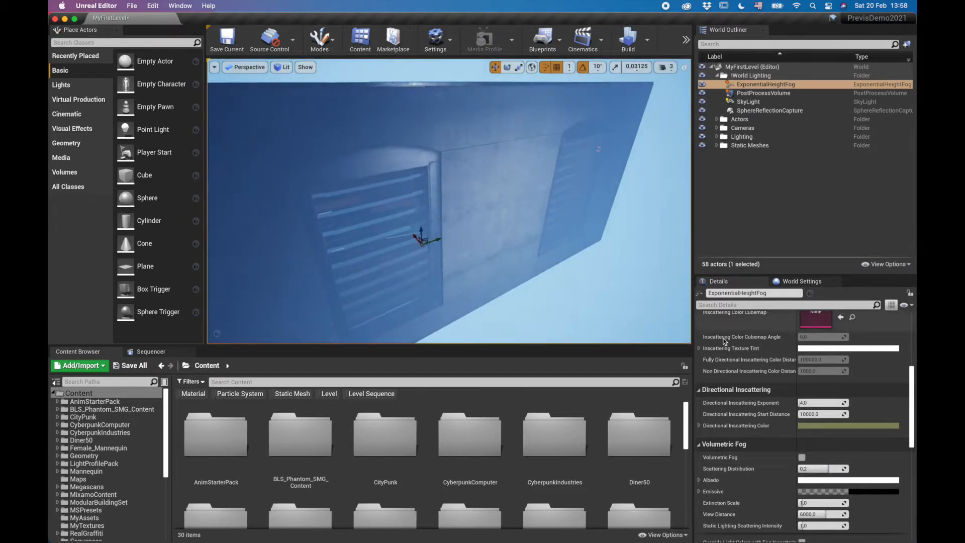
# Reset Fog Density to its default and examine the whole building from a distance.
pyautogui.scroll(8, 834, 428)
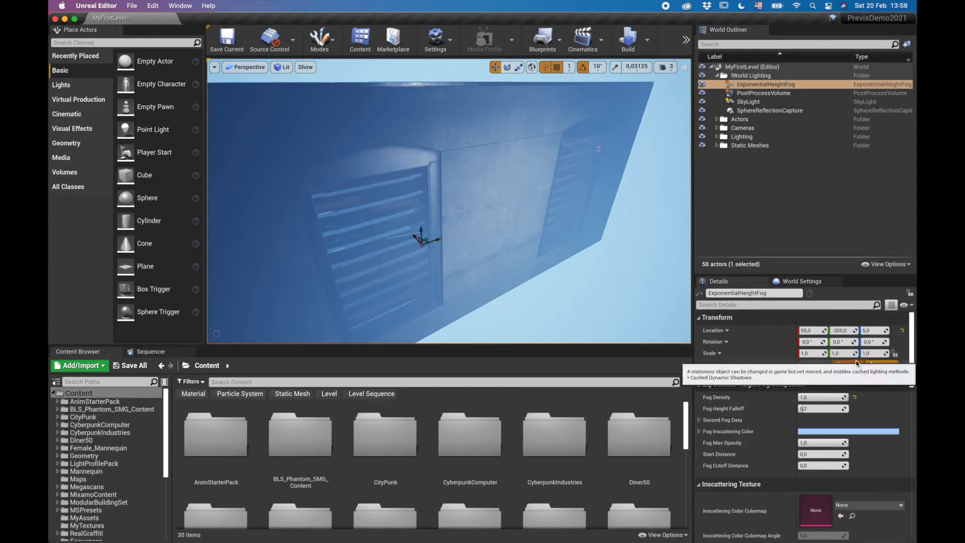
pyautogui.click(855, 397)
pyautogui.moveTo(449, 201)
pyautogui.mouseDown(button='right')
pyautogui.moveTo(447, 146)
pyautogui.moveTo(443, 199)
pyautogui.mouseUp(button='right')
pyautogui.press('s')
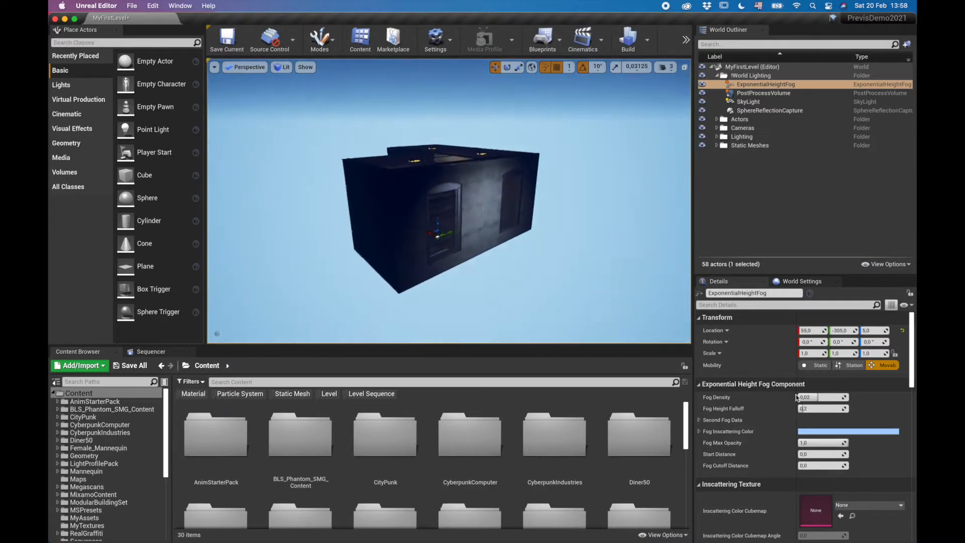
# Set Fog Density to 1 and enable Volumetric Fog.
pyautogui.click(815, 399)
pyautogui.press('Return')
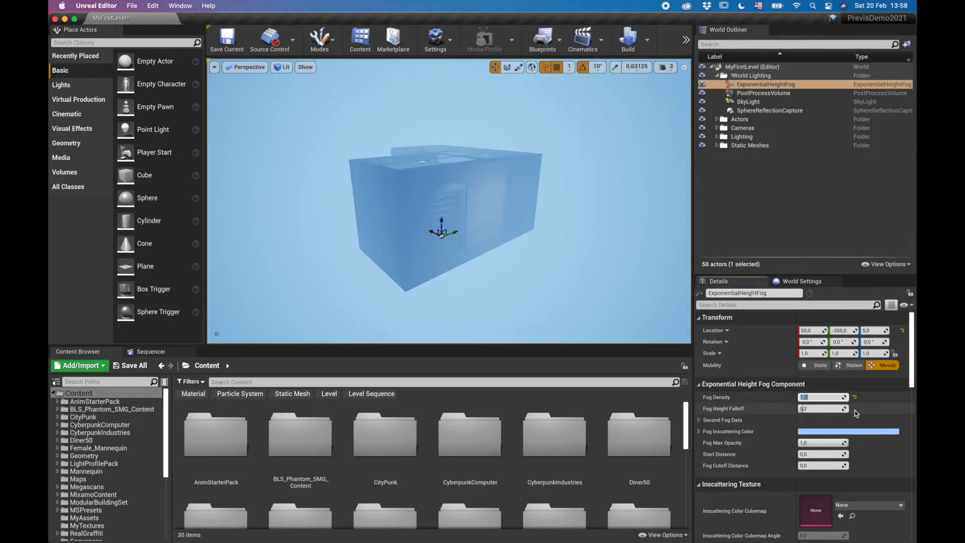
pyautogui.scroll(-5, 834, 439)
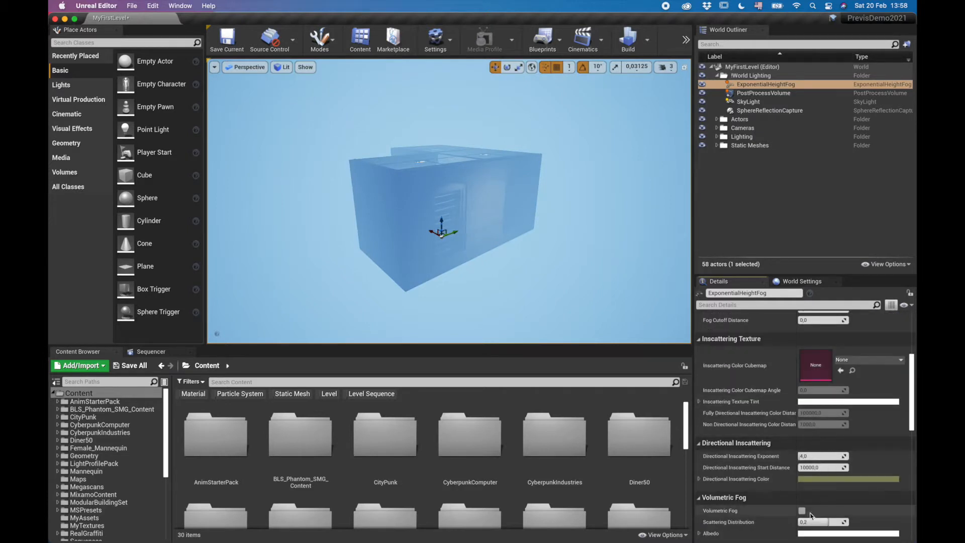
pyautogui.click(802, 511)
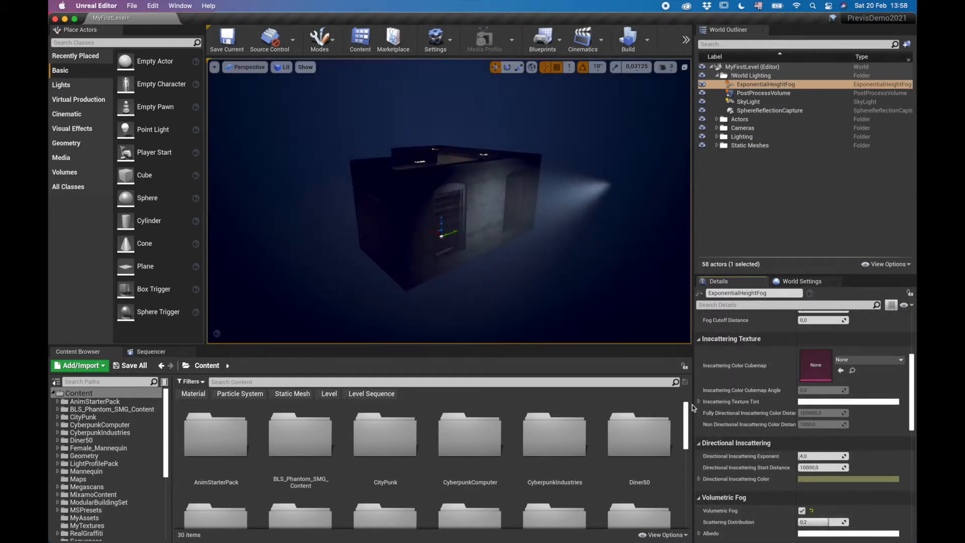
# Examine how the dense volumetric fog affects the building's exterior and the room's interior.
pyautogui.moveTo(526, 238); pyautogui.dragTo(462, 213, button='right')
pyautogui.press('w')
pyautogui.press('s')
pyautogui.press('w')
pyautogui.press('s')
pyautogui.press('s')
pyautogui.press('s')
pyautogui.press('w')
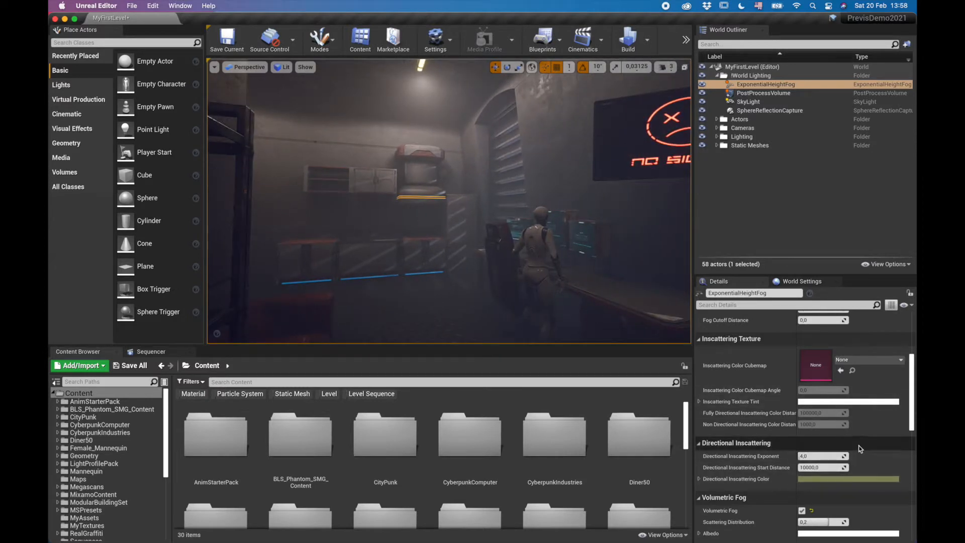
# Set Fog Density to 0.2 and toggle the fog's visibility off and on to compare the room.
pyautogui.scroll(5, 857, 443)
pyautogui.click(804, 397)
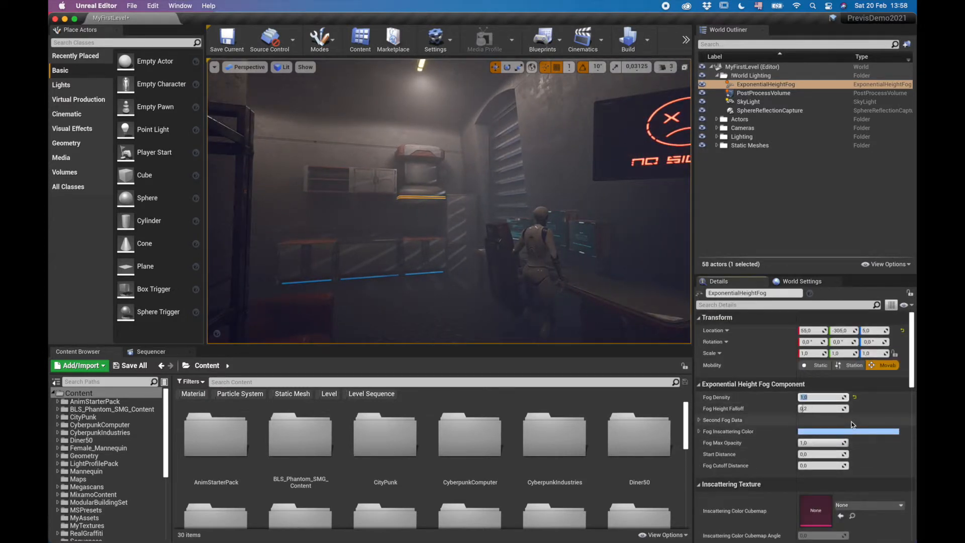
pyautogui.press('Return')
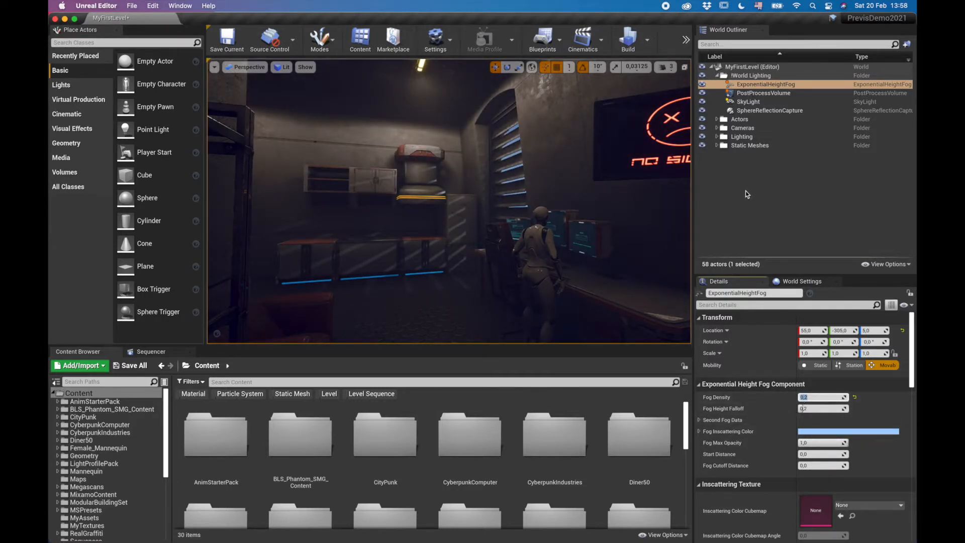
pyautogui.click(703, 87)
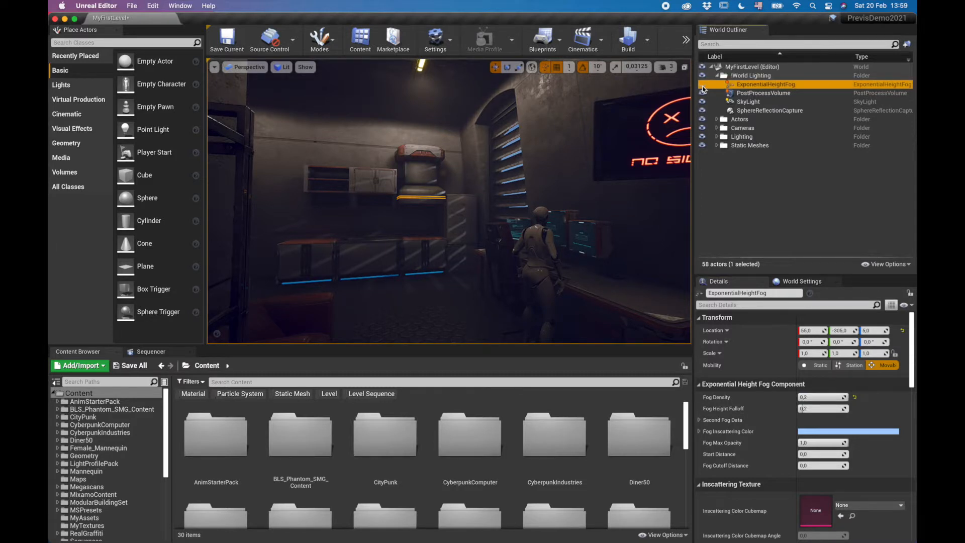
pyautogui.click(702, 89)
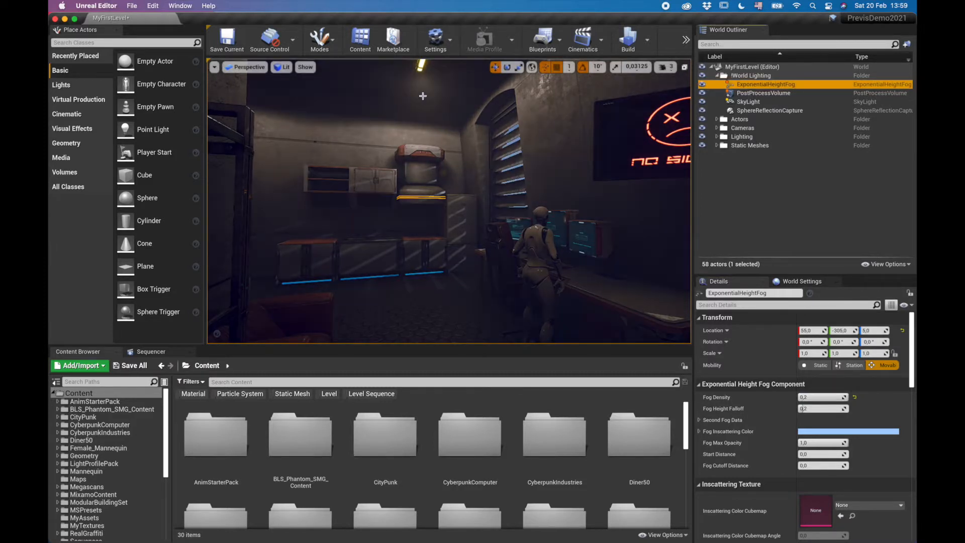
# Examine the room with the lighter fog and review the inscattering and volumetric fog settings.
pyautogui.moveTo(426, 125); pyautogui.dragTo(481, 182, button='right')
pyautogui.press('s')
pyautogui.press('w')
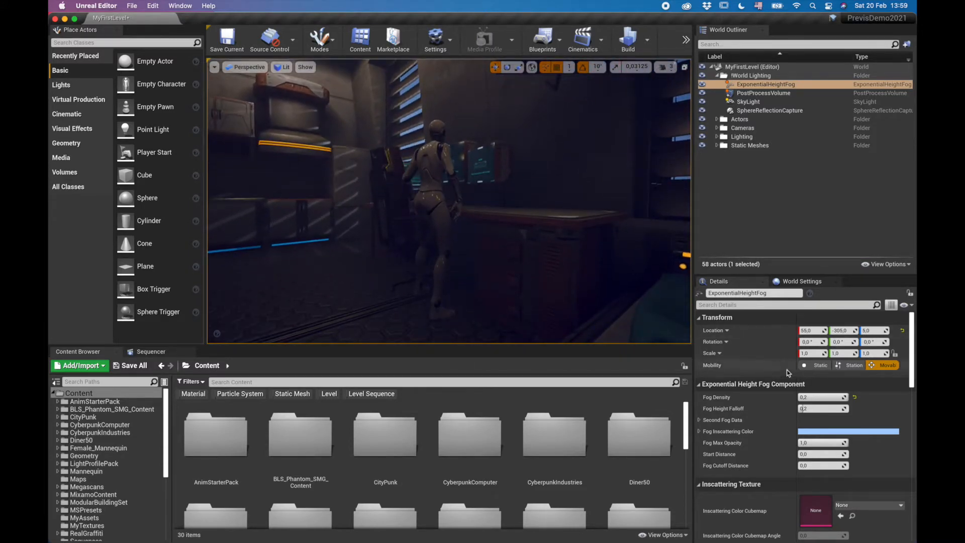
pyautogui.moveTo(525, 192); pyautogui.dragTo(502, 194, button='right')
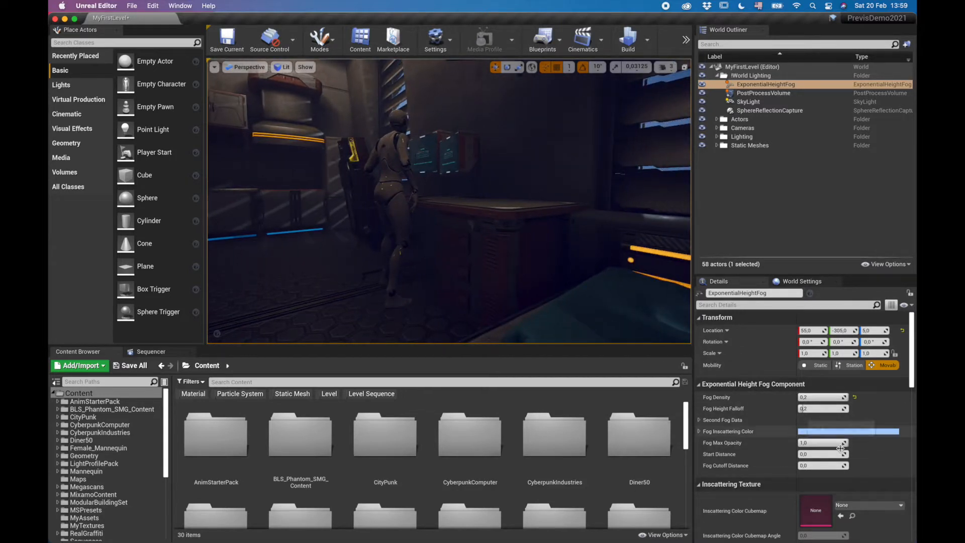
pyautogui.scroll(-5, 851, 424)
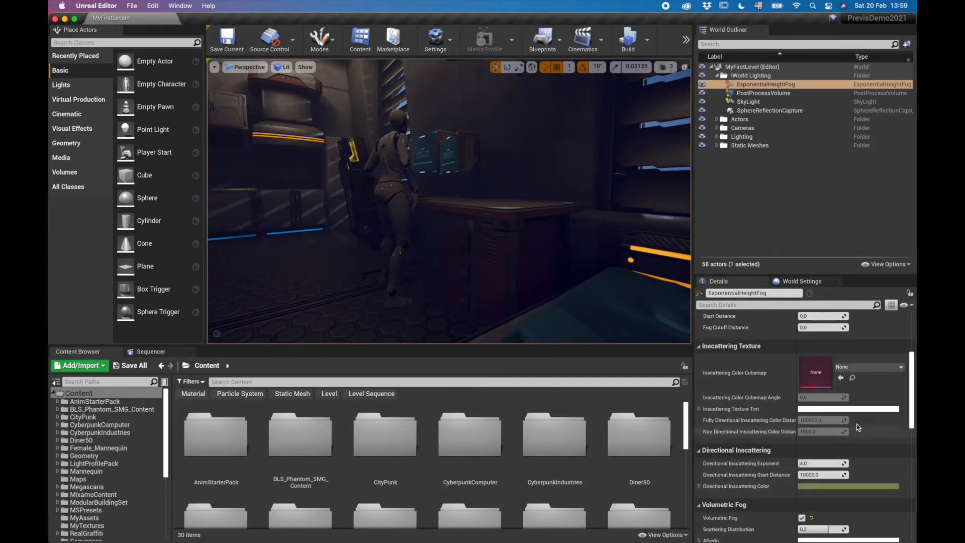
pyautogui.scroll(-3, 831, 448)
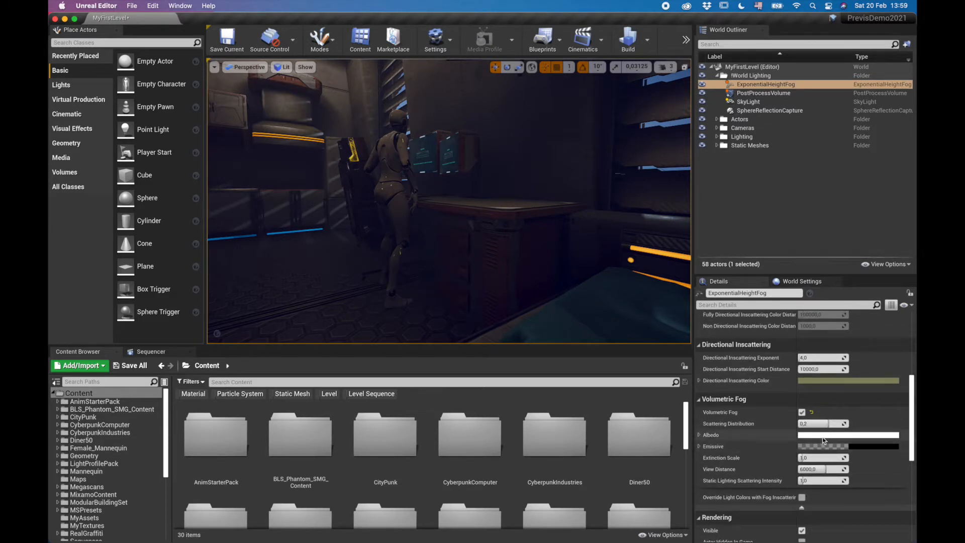
pyautogui.scroll(1, 807, 408)
pyautogui.scroll(8, 807, 410)
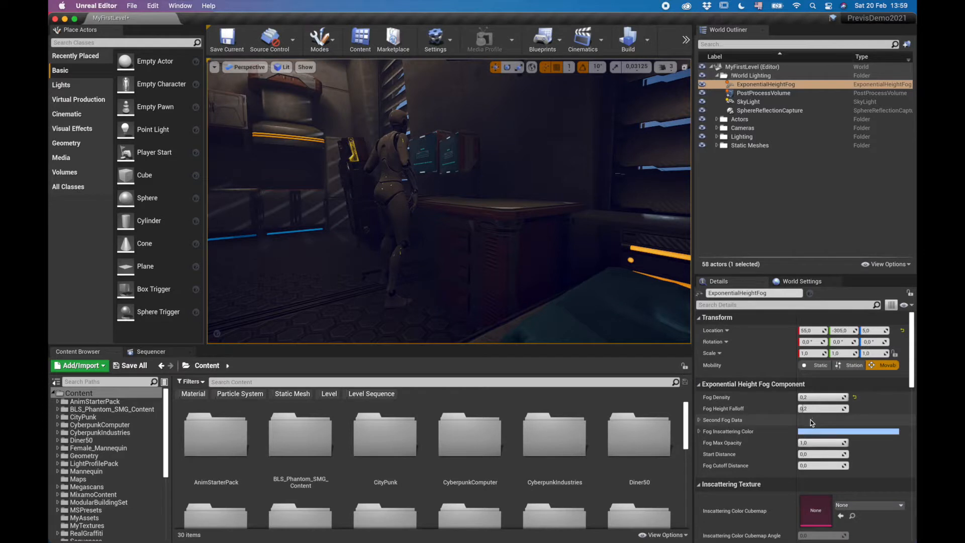
# Turn off Game View to show the actor icons and select the SphereReflectionCapture in the room.
pyautogui.moveTo(478, 218); pyautogui.dragTo(419, 228, button='right')
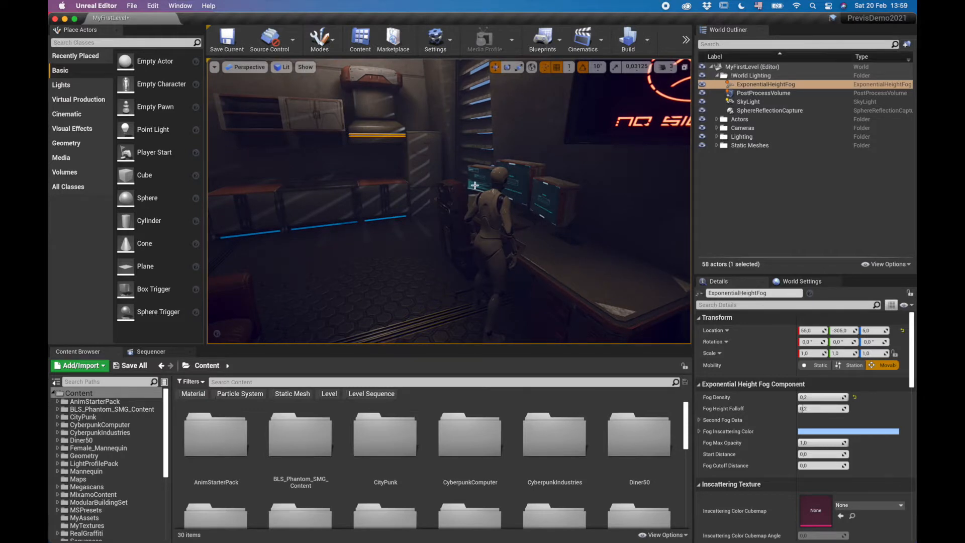
pyautogui.moveTo(462, 213); pyautogui.dragTo(426, 190, button='right')
pyautogui.press('g')
pyautogui.moveTo(496, 237); pyautogui.dragTo(447, 232, button='right')
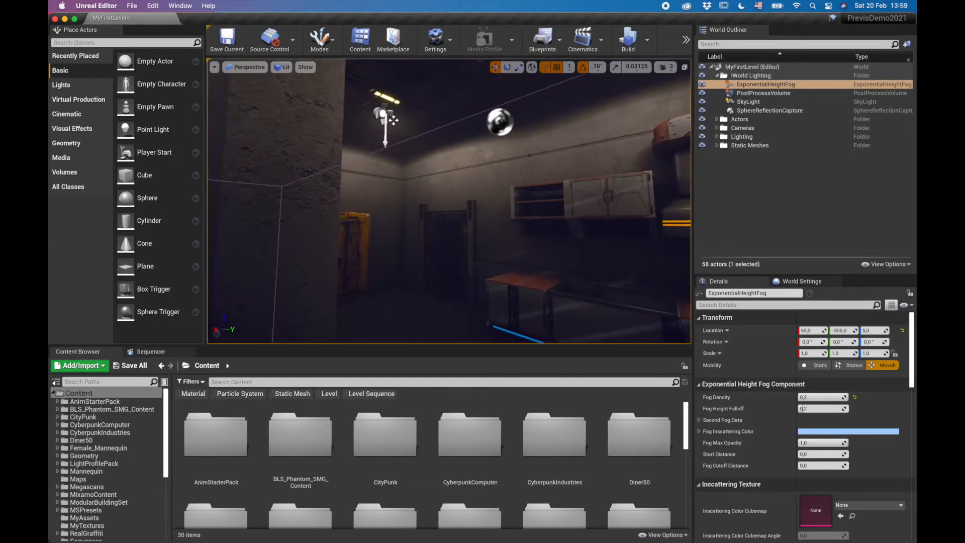
pyautogui.click(494, 135)
# Inspect the SphereReflectionCapture's placement from outside and inside the room, then deselect it.
pyautogui.moveTo(562, 186); pyautogui.dragTo(686, 191, button='right')
pyautogui.press('w')
pyautogui.moveTo(480, 190); pyautogui.dragTo(319, 201, button='right')
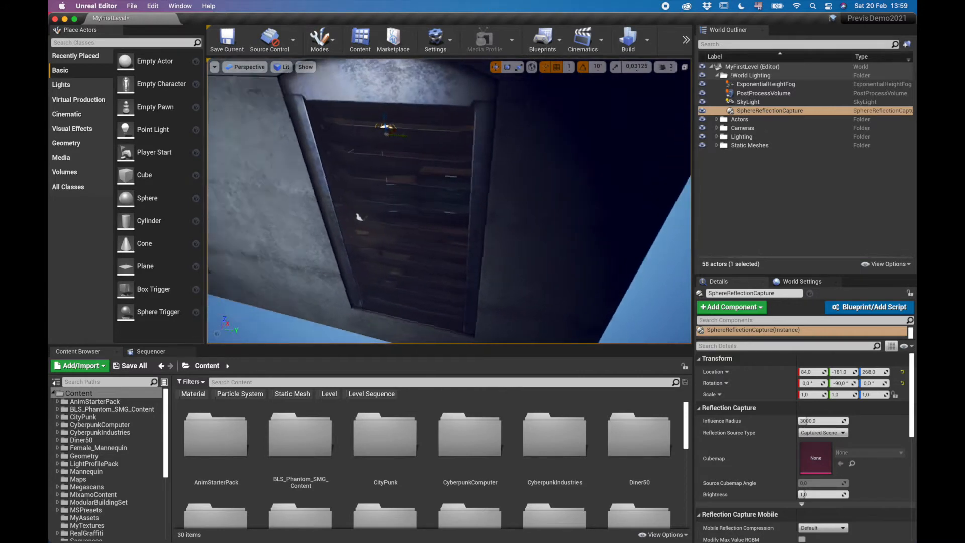
pyautogui.keyDown('alt'); pyautogui.moveTo(450, 201); pyautogui.dragTo(497, 201); pyautogui.keyUp('alt')
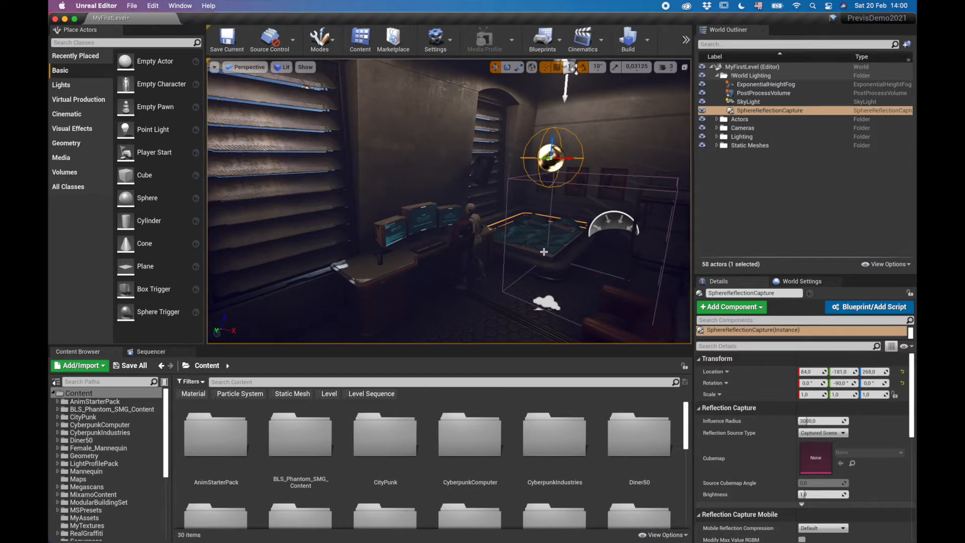
pyautogui.press('Escape')
# Examine the reflections around the room, select the kitchen sink cabinet, and inspect its material and placement.
pyautogui.moveTo(448, 201); pyautogui.dragTo(397, 201, button='right')
pyautogui.moveTo(578, 97); pyautogui.dragTo(462, 173, button='right')
pyautogui.moveTo(504, 227)
pyautogui.mouseDown(button='right')
pyautogui.moveTo(502, 280)
pyautogui.moveTo(507, 222)
pyautogui.mouseUp(button='right')
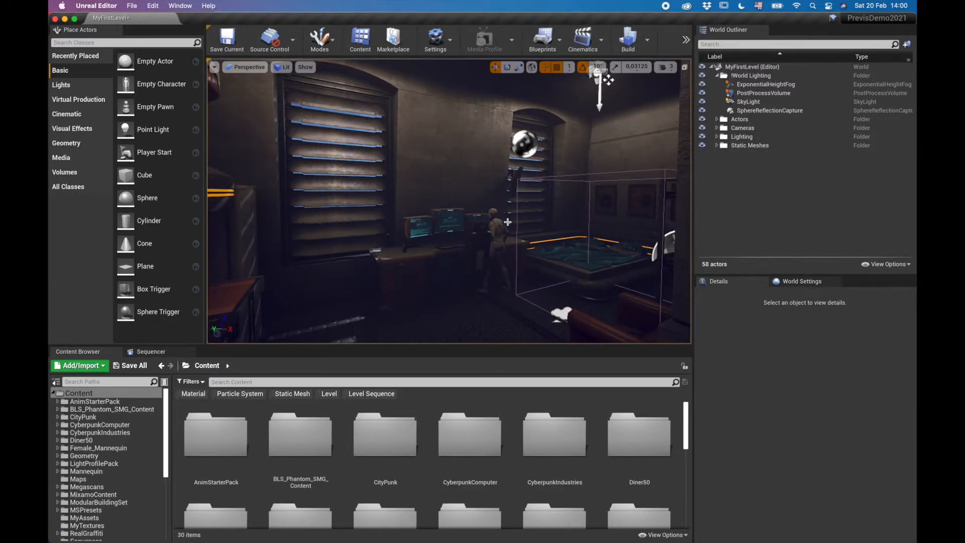
pyautogui.moveTo(475, 186); pyautogui.dragTo(495, 191, button='right')
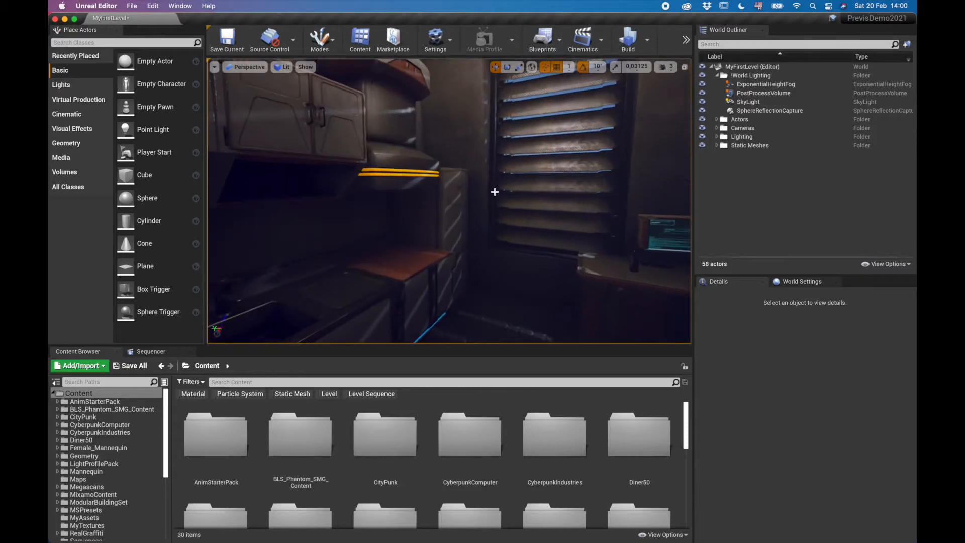
pyautogui.moveTo(403, 212); pyautogui.dragTo(356, 214, button='right')
pyautogui.click(354, 193)
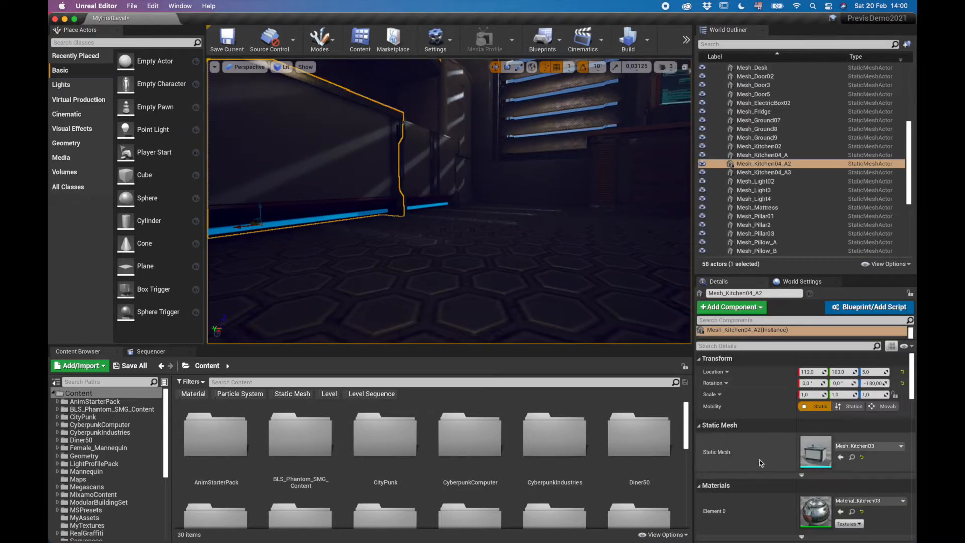
pyautogui.scroll(-1, 825, 463)
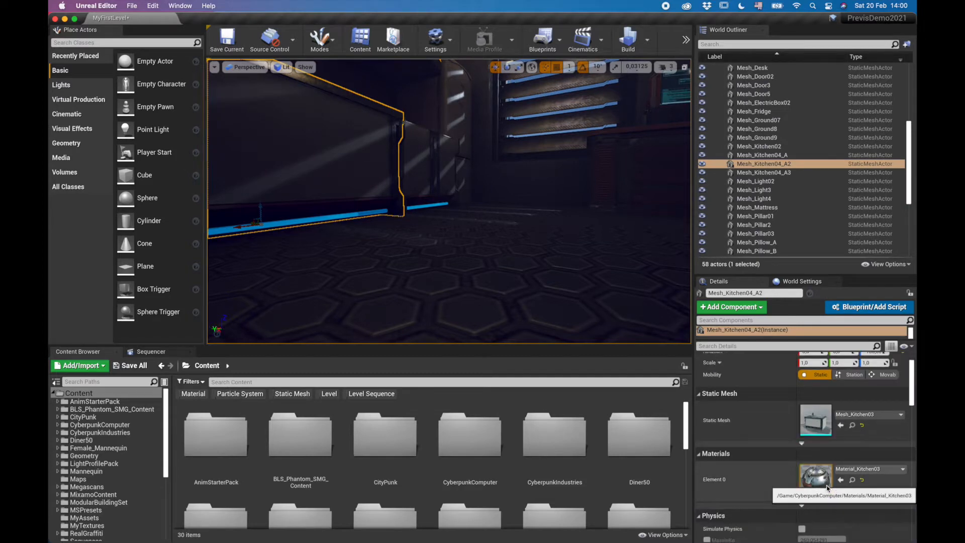
pyautogui.press('f')
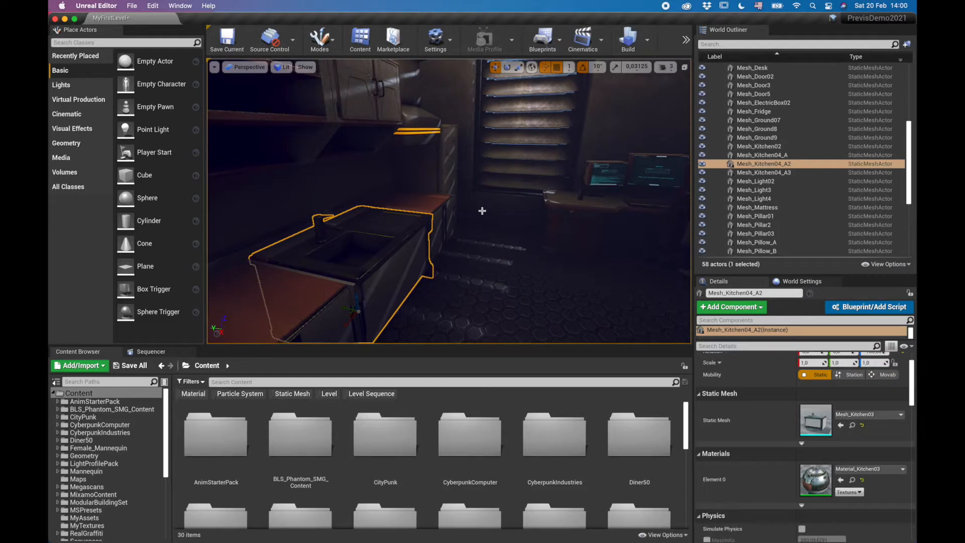
# Deselect the kitchen cabinet and examine the lighting around the desk, ceiling light and lit table.
pyautogui.press('Escape')
pyautogui.moveTo(483, 210)
pyautogui.mouseDown(button='right')
pyautogui.moveTo(598, 203)
pyautogui.moveTo(556, 196)
pyautogui.moveTo(484, 209)
pyautogui.mouseUp(button='right')
pyautogui.press('w')
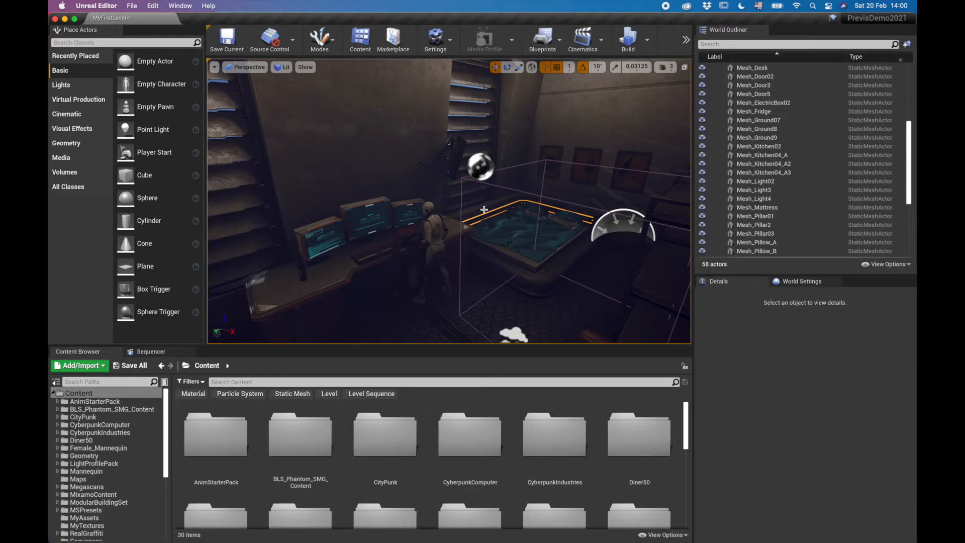
pyautogui.moveTo(496, 231); pyautogui.dragTo(530, 253, button='right')
pyautogui.press('s')
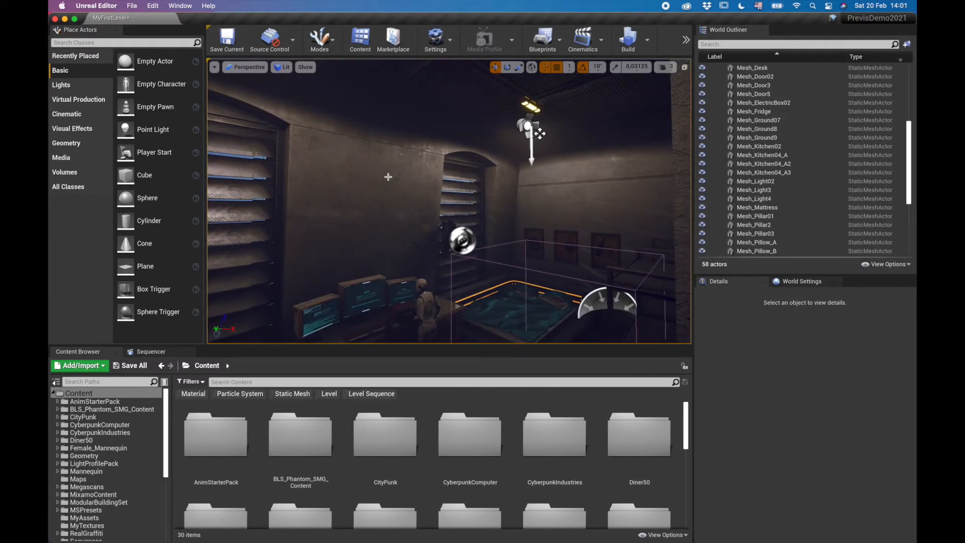
pyautogui.moveTo(411, 181); pyautogui.dragTo(530, 235, button='right')
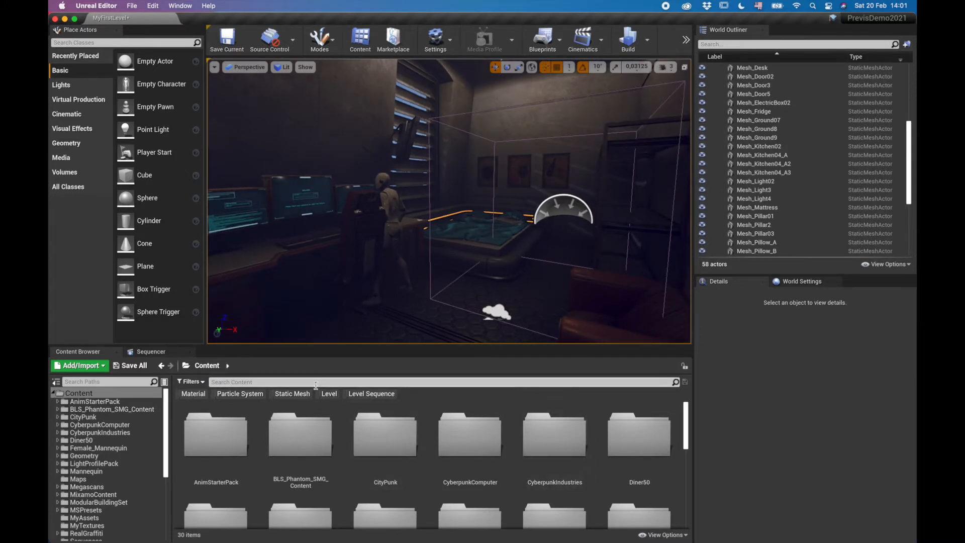
# Filter the project assets to levels and open the OutdoorLighting level.
pyautogui.click(329, 393)
pyautogui.scroll(-3, 608, 462)
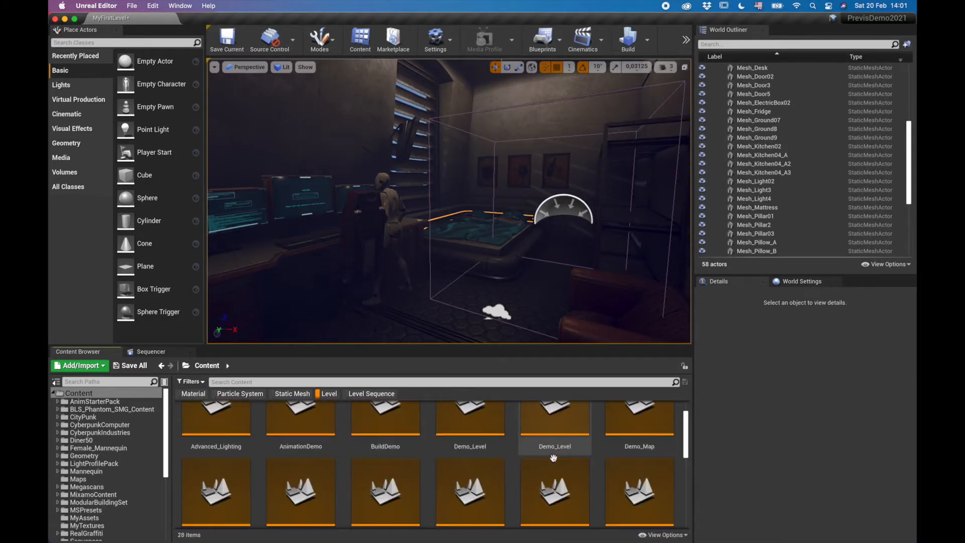
pyautogui.scroll(-2, 603, 452)
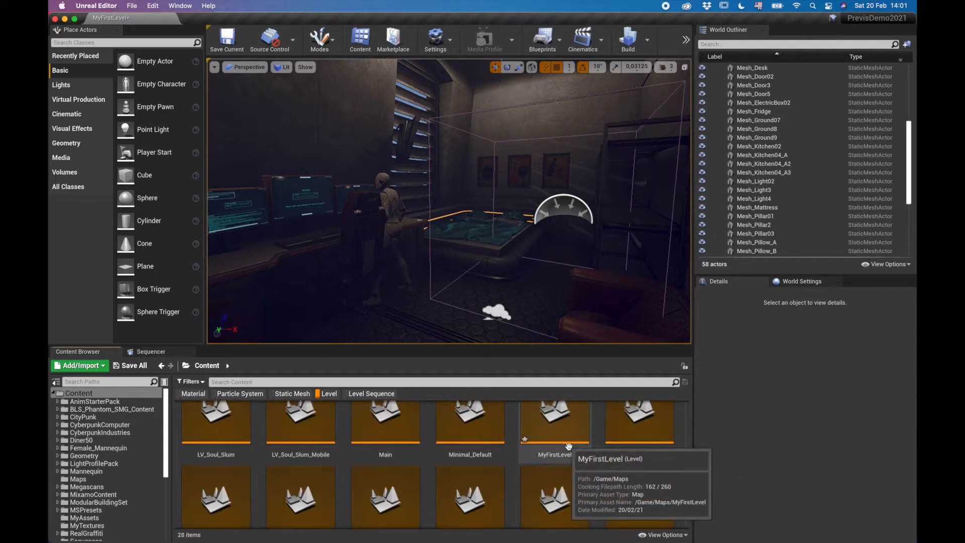
pyautogui.doubleClick(648, 430)
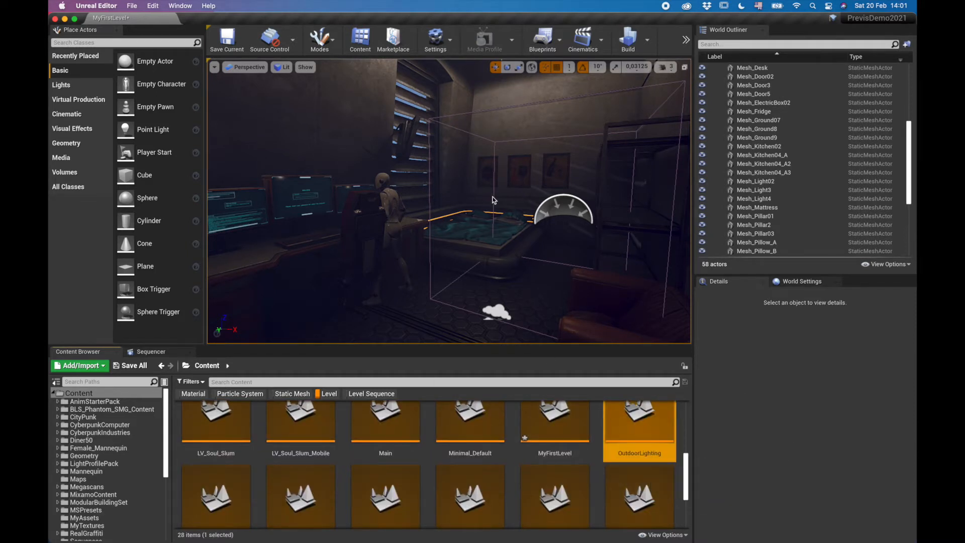
pyautogui.click(518, 363)
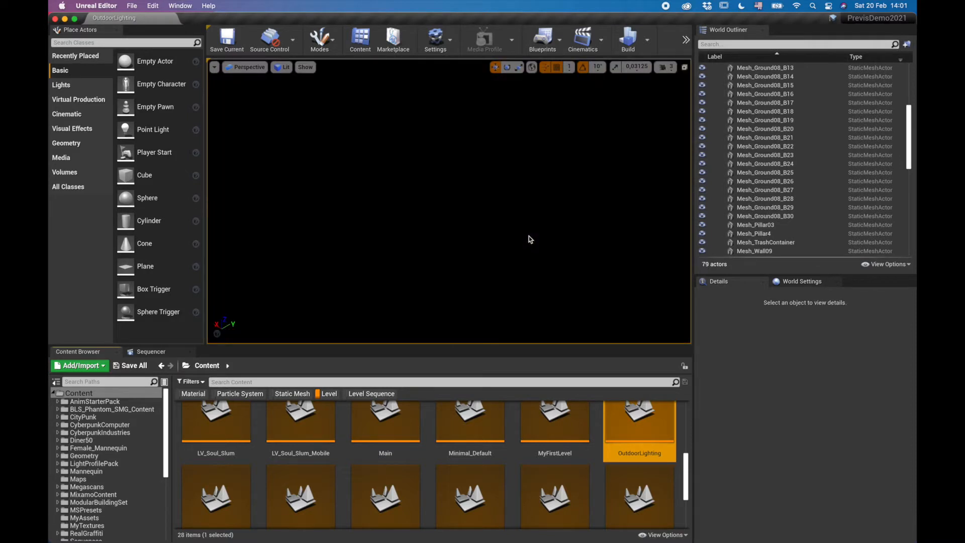
# Review the level's actors, collapse the Static Meshes folder and switch the viewport to Unlit shading.
pyautogui.scroll(5, 837, 161)
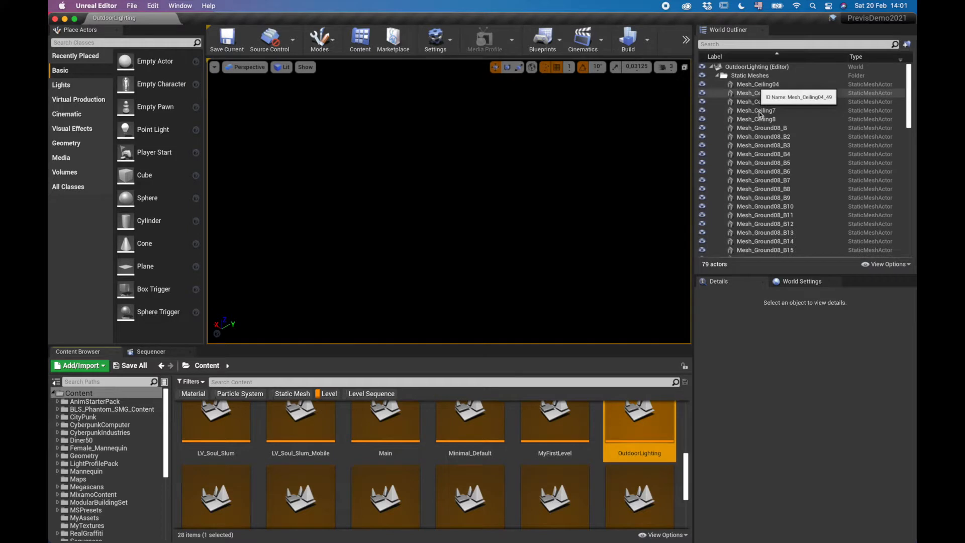
pyautogui.scroll(-8, 761, 141)
pyautogui.scroll(8, 763, 153)
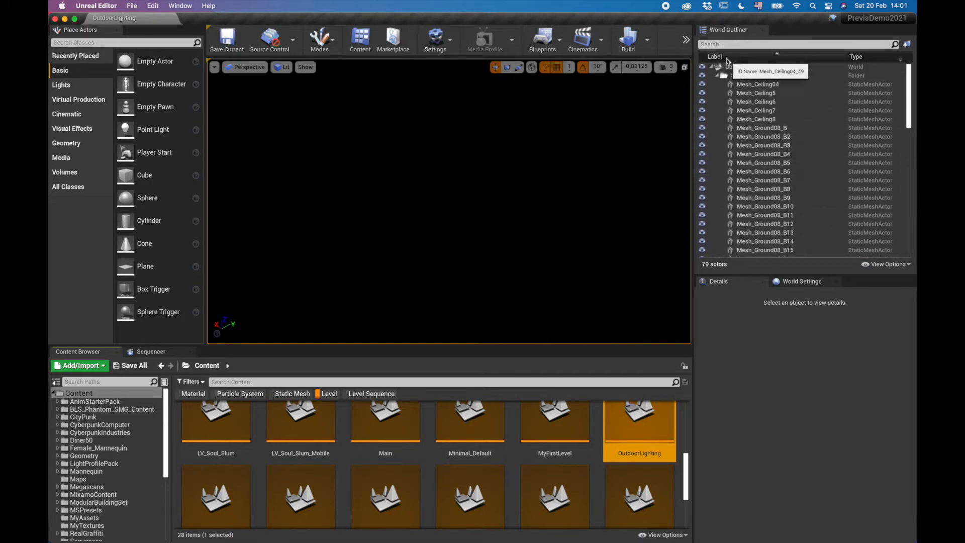
pyautogui.click(716, 75)
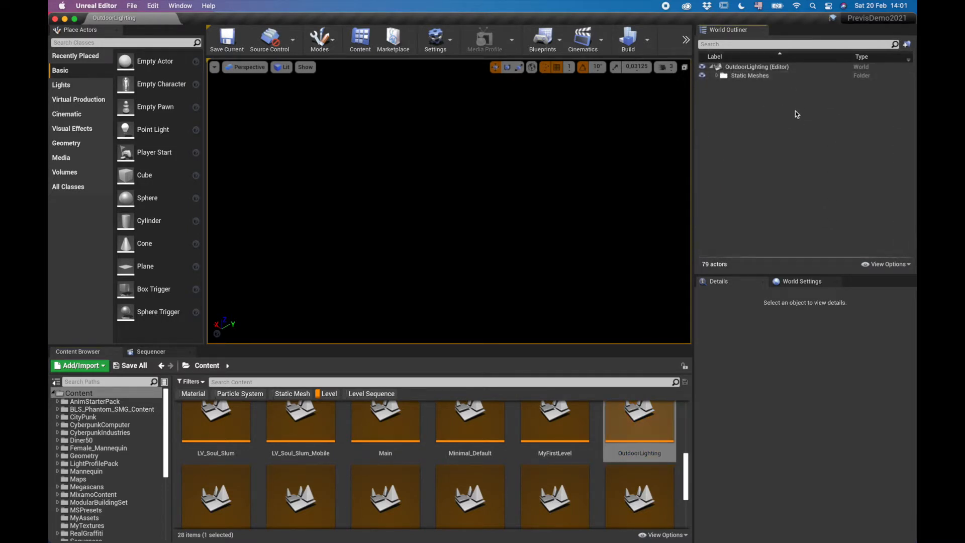
pyautogui.click(282, 67)
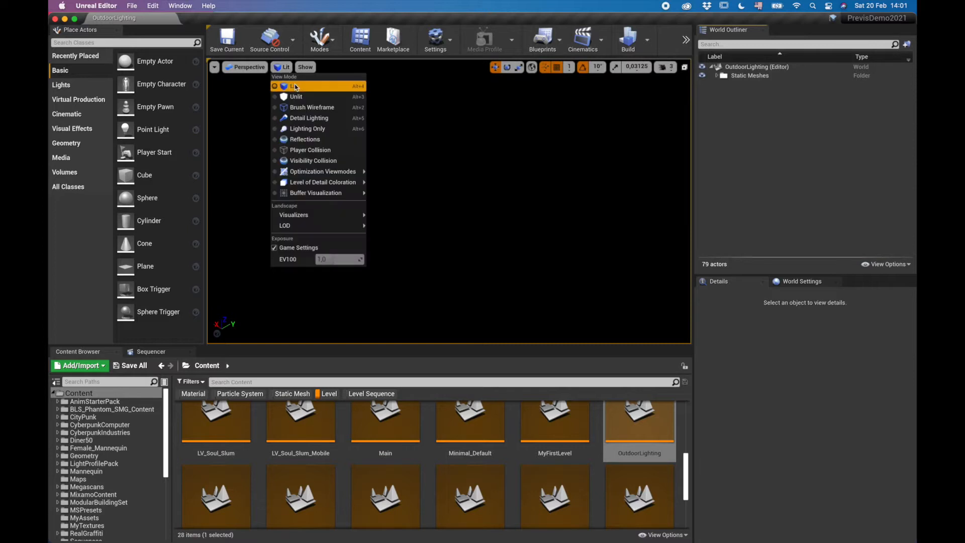
pyautogui.click(300, 98)
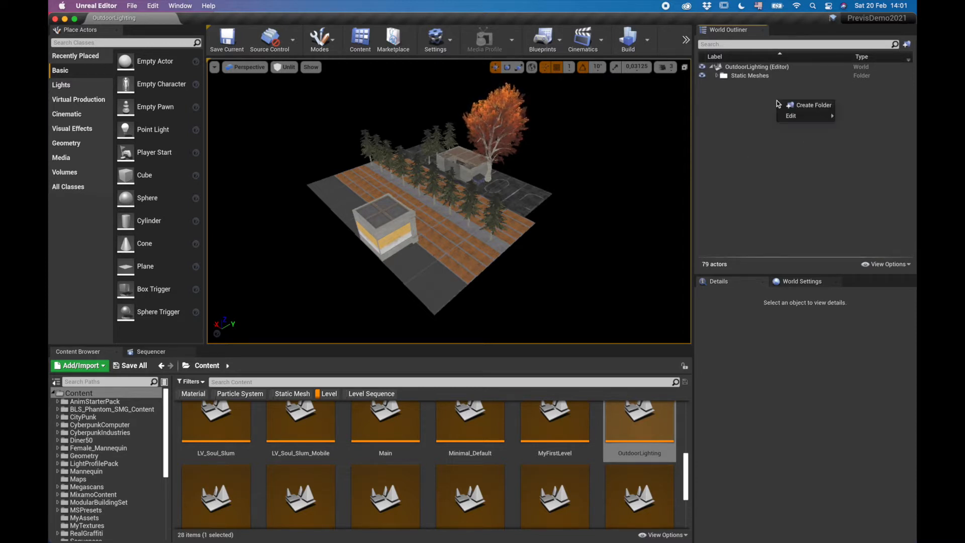
# Create an actor folder named !World Lighting and remove the level filter from the project assets.
pyautogui.click(807, 105)
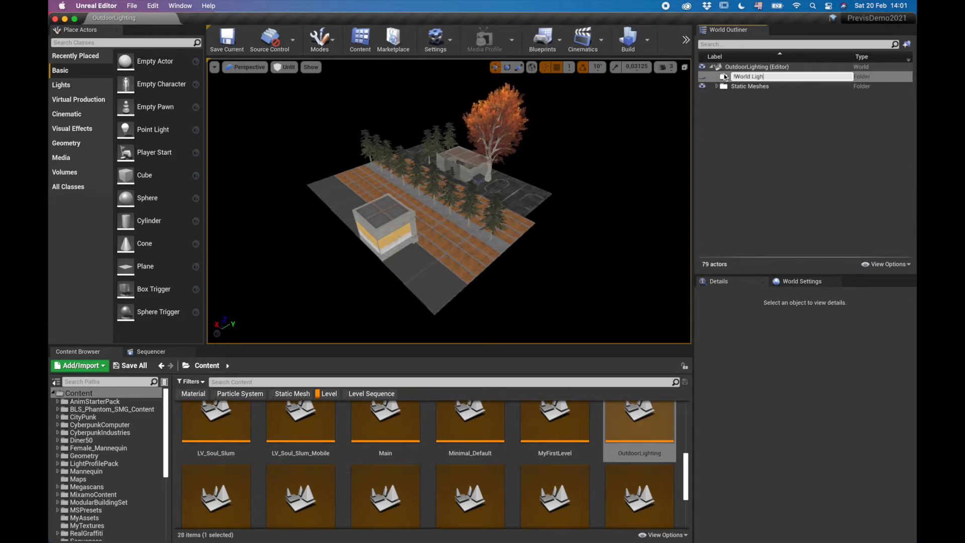
pyautogui.press('Return')
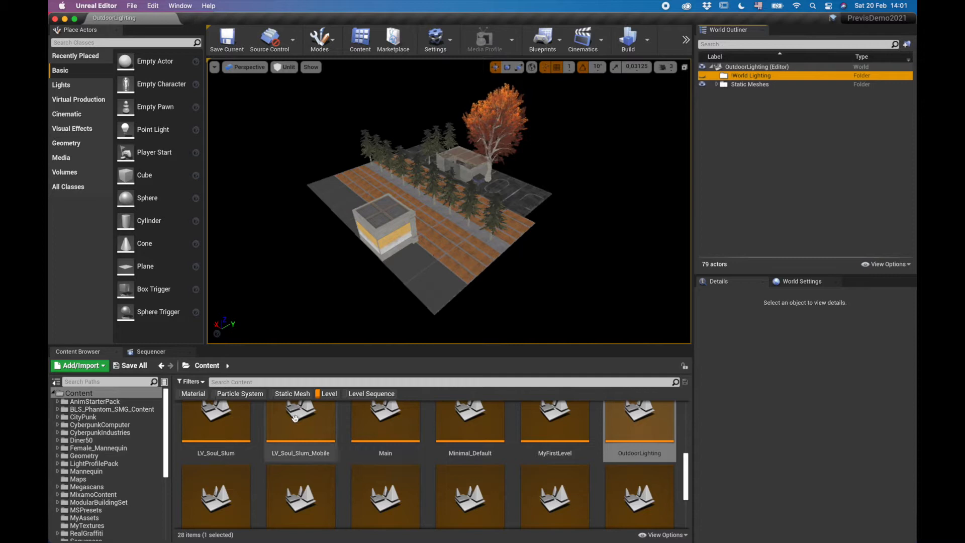
pyautogui.click(328, 393)
pyautogui.moveTo(449, 201)
pyautogui.mouseDown(button='right')
pyautogui.moveTo(379, 194)
pyautogui.moveTo(438, 200)
pyautogui.moveTo(401, 193)
pyautogui.moveTo(451, 207)
pyautogui.moveTo(449, 219)
pyautogui.mouseUp(button='right')
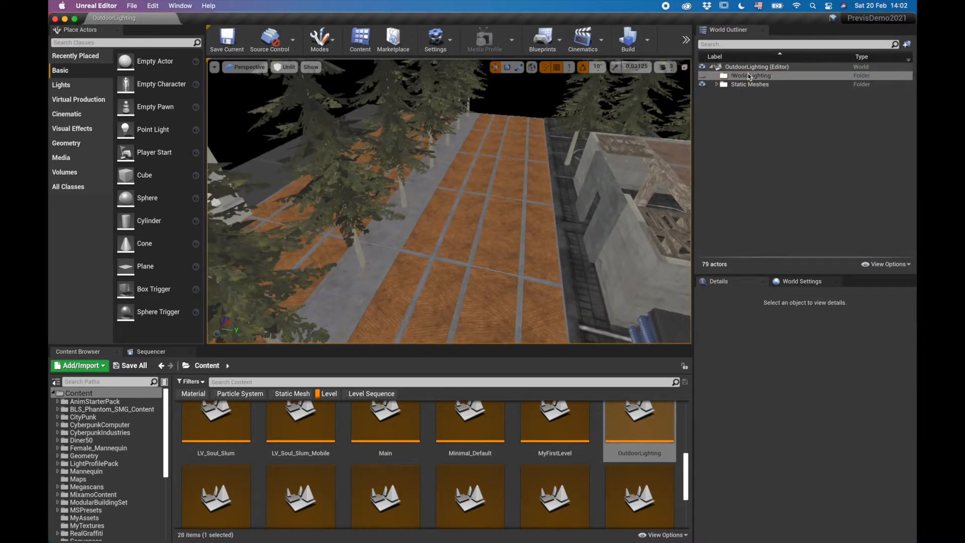
pyautogui.click(326, 394)
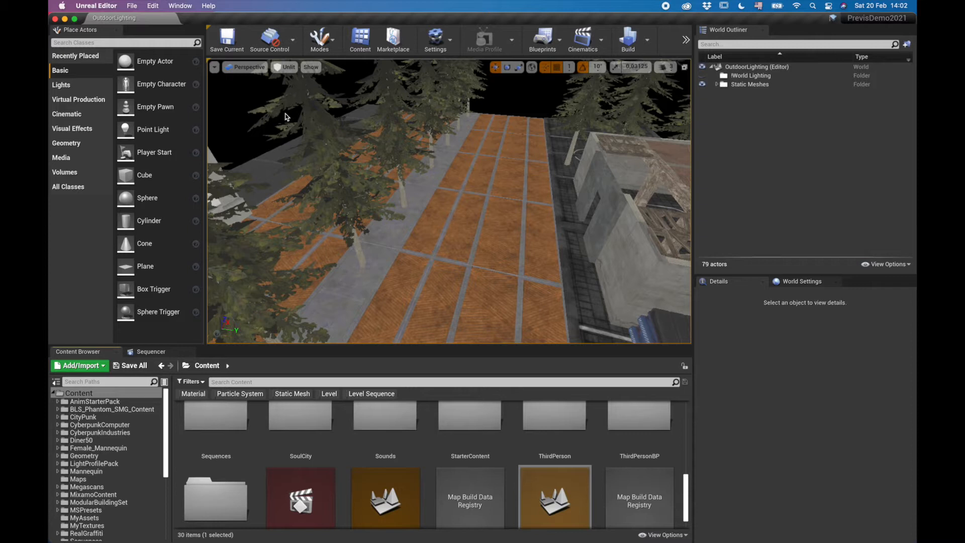
# Switch the viewport back to Lit shading and place a Directional Light over the orange-tiled ground between the trees and the building.
pyautogui.click(285, 67)
pyautogui.click(296, 88)
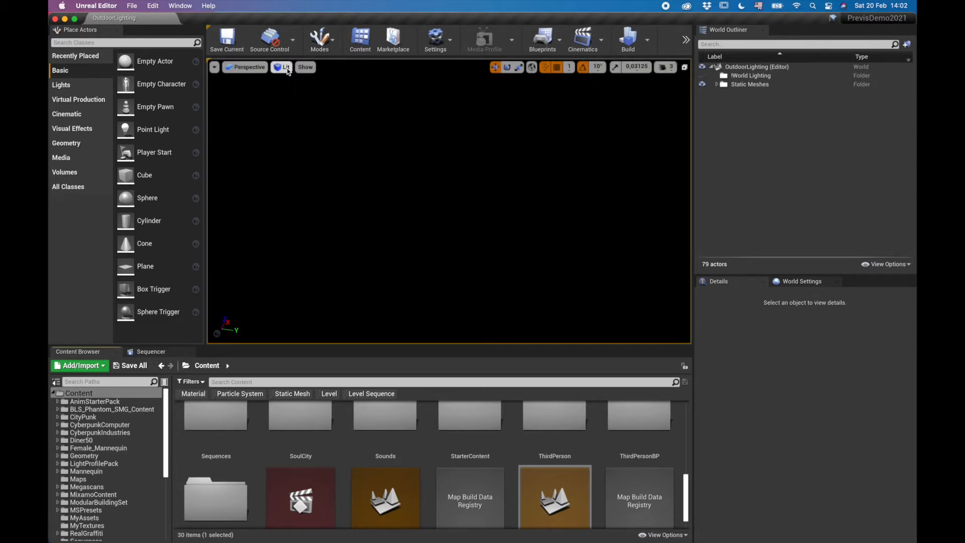
pyautogui.click(72, 87)
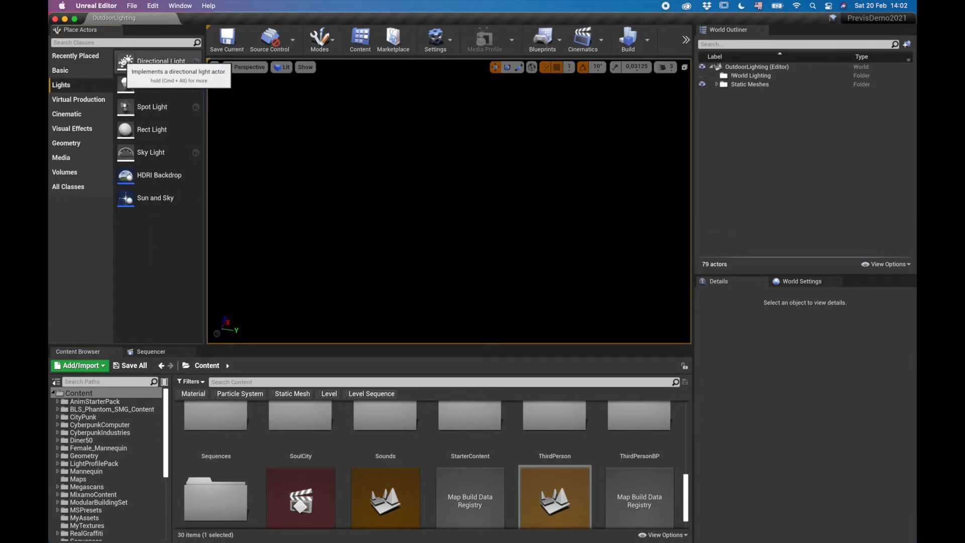
pyautogui.moveTo(128, 61); pyautogui.dragTo(351, 198)
pyautogui.moveTo(437, 249); pyautogui.dragTo(473, 227)
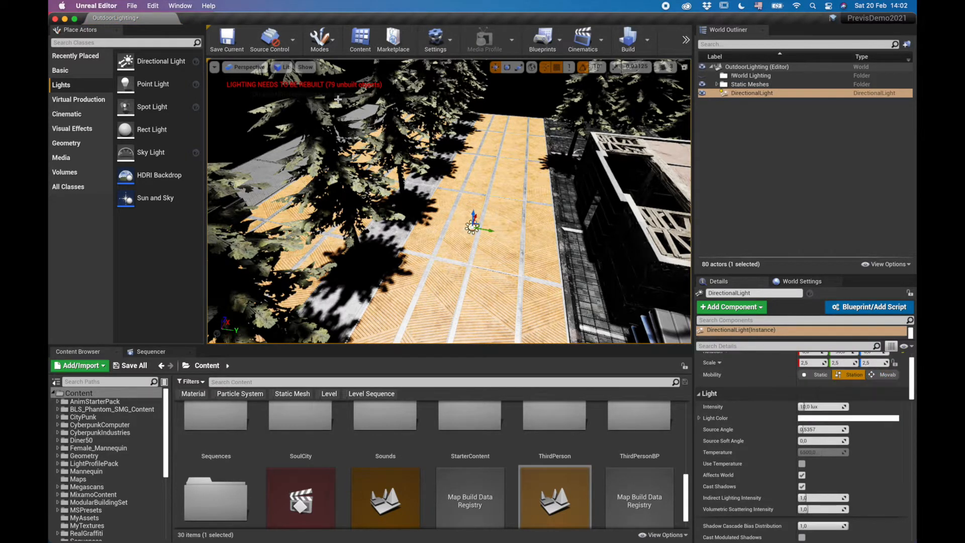
# Set the Directional Light's mobility to Movable and raise the light above the tiled ground.
pyautogui.click(886, 375)
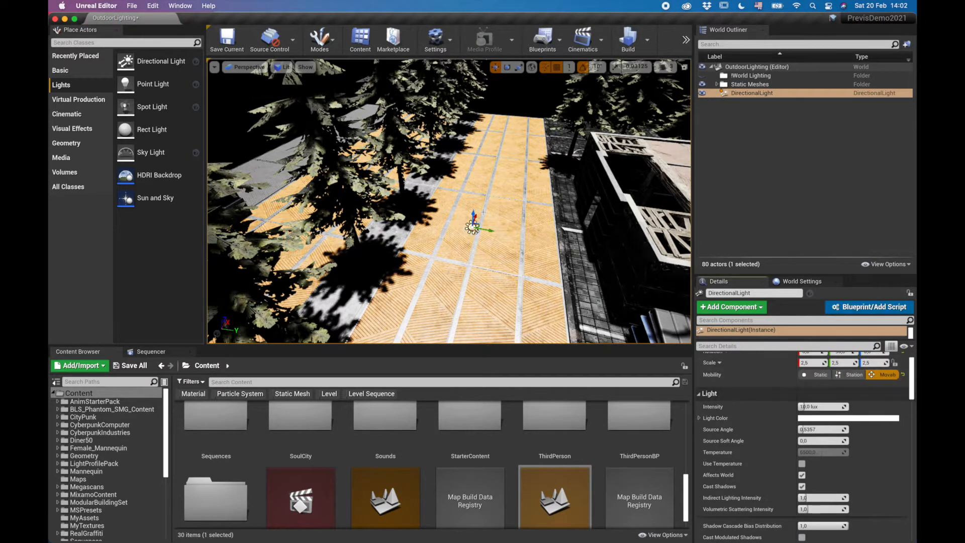
pyautogui.moveTo(449, 216); pyautogui.dragTo(444, 178, button='right')
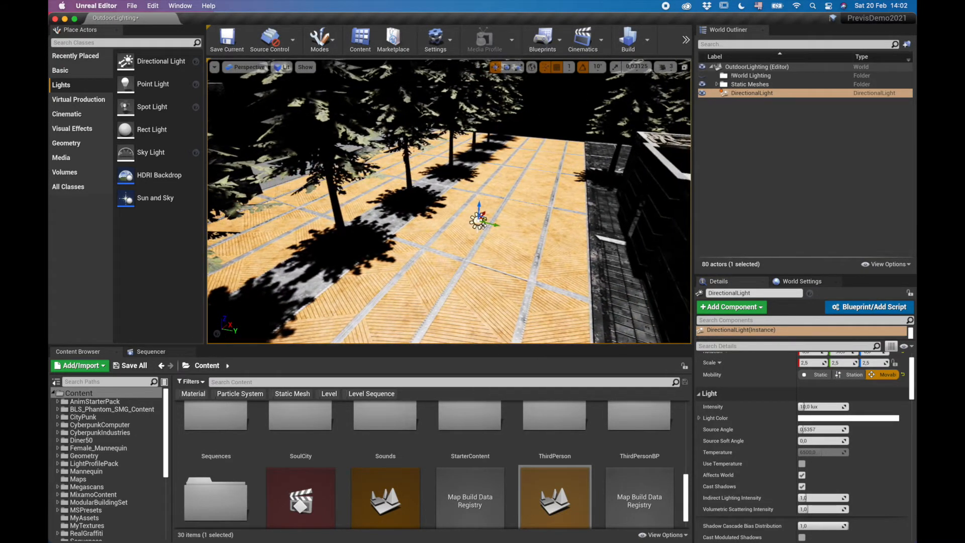
pyautogui.moveTo(449, 201); pyautogui.dragTo(405, 203, button='right')
pyautogui.moveTo(527, 209); pyautogui.dragTo(552, 238, button='right')
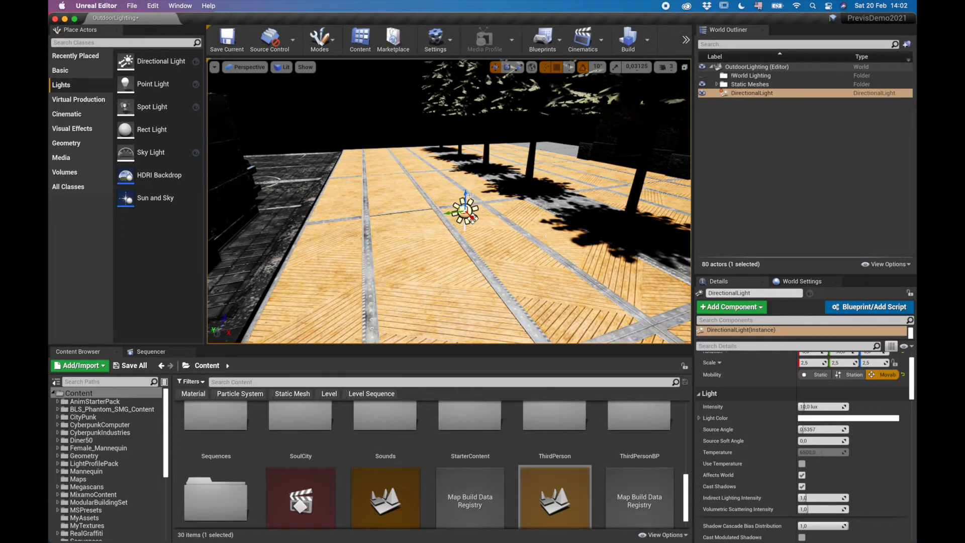
pyautogui.moveTo(468, 195); pyautogui.dragTo(469, 118)
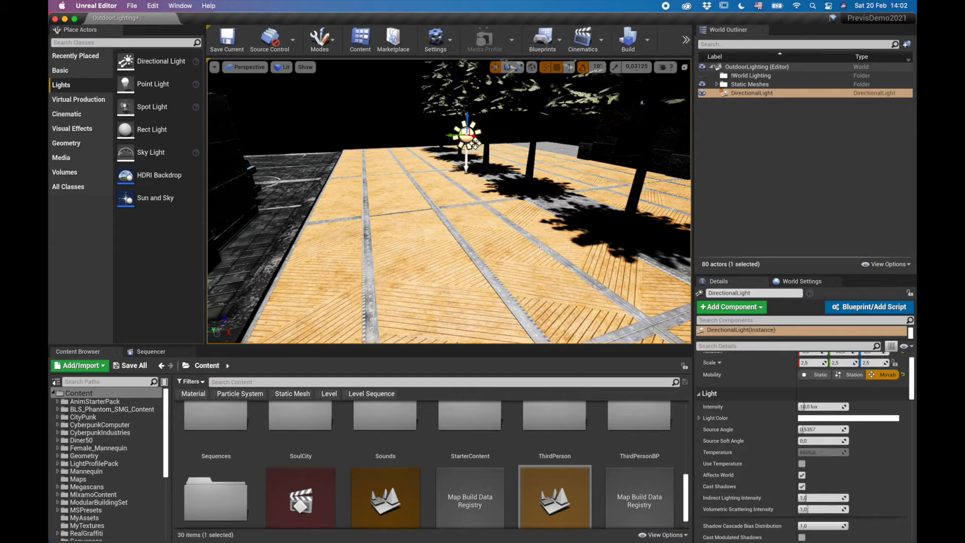
# Rotate the Directional Light to about -138°, -42°, 149° and put it in the !World Lighting folder.
pyautogui.moveTo(467, 201); pyautogui.dragTo(506, 220, button='right')
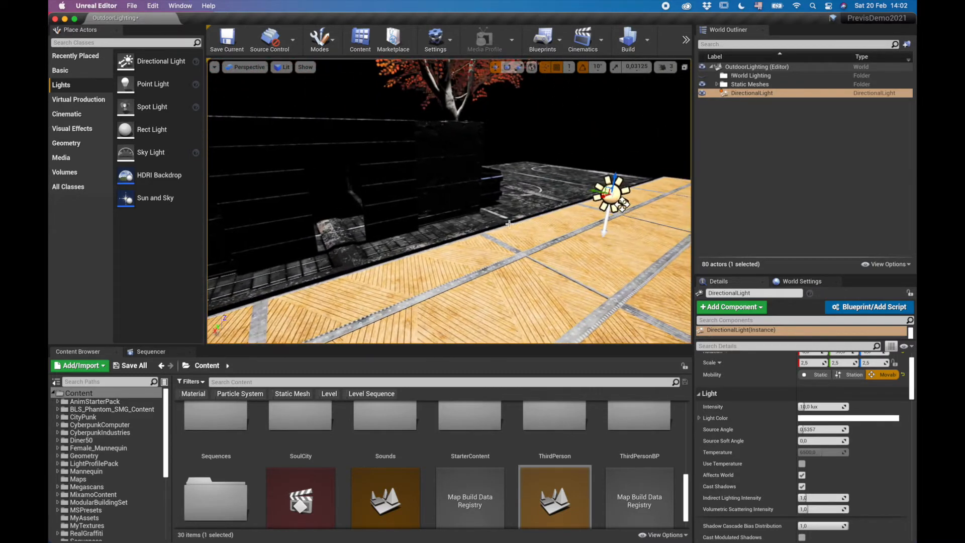
pyautogui.press('e')
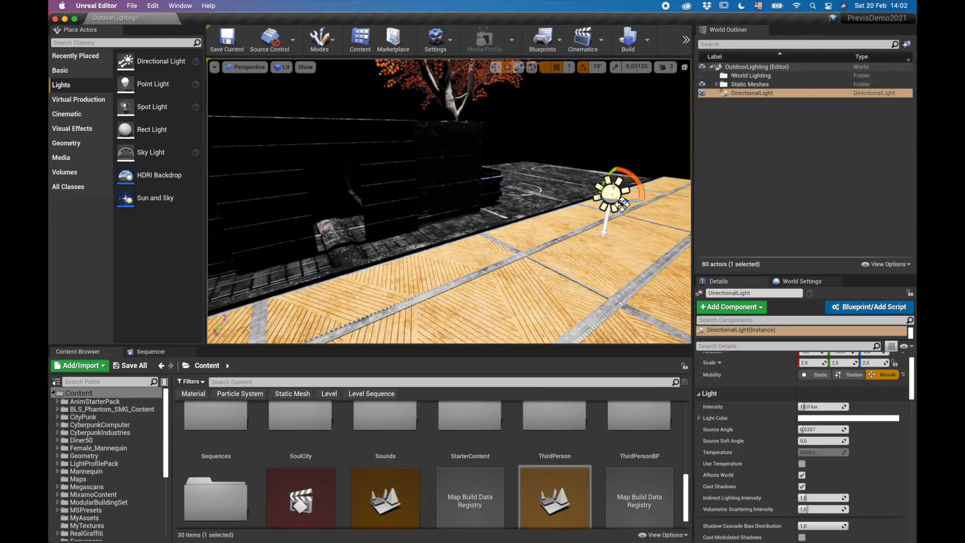
pyautogui.moveTo(607, 177)
pyautogui.mouseDown()
pyautogui.moveTo(667, 171)
pyautogui.moveTo(599, 186)
pyautogui.mouseUp()
pyautogui.moveTo(599, 186); pyautogui.dragTo(517, 206, button='right')
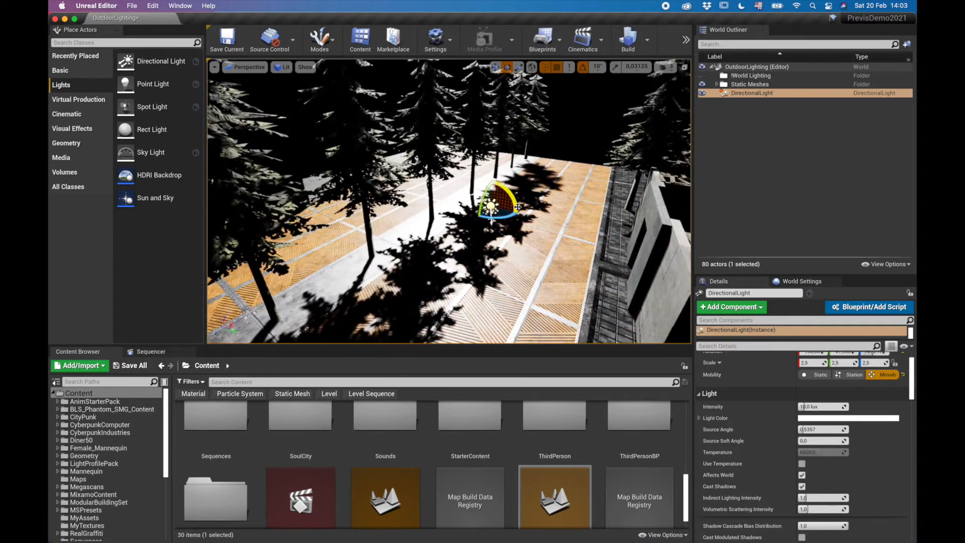
pyautogui.moveTo(509, 244); pyautogui.dragTo(525, 229, button='right')
pyautogui.moveTo(757, 93); pyautogui.dragTo(759, 77)
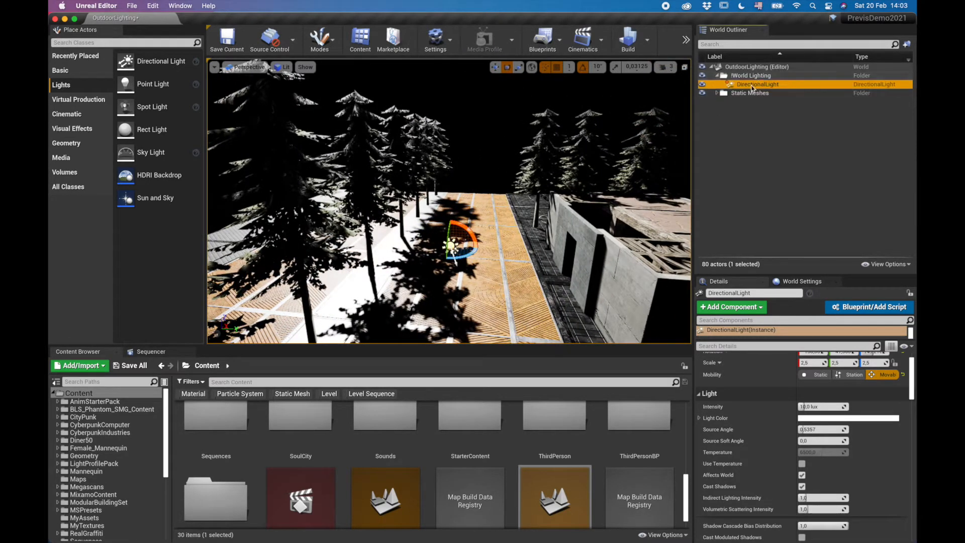
# Examine the tree shadows along the tiled ground and review the Directional Light's available settings.
pyautogui.moveTo(546, 269)
pyautogui.mouseDown(button='right')
pyautogui.moveTo(538, 255)
pyautogui.moveTo(478, 249)
pyautogui.moveTo(544, 274)
pyautogui.moveTo(543, 287)
pyautogui.moveTo(534, 272)
pyautogui.moveTo(311, 271)
pyautogui.moveTo(564, 266)
pyautogui.moveTo(527, 263)
pyautogui.mouseUp(button='right')
pyautogui.press('w')
pyautogui.press('d')
pyautogui.press('s')
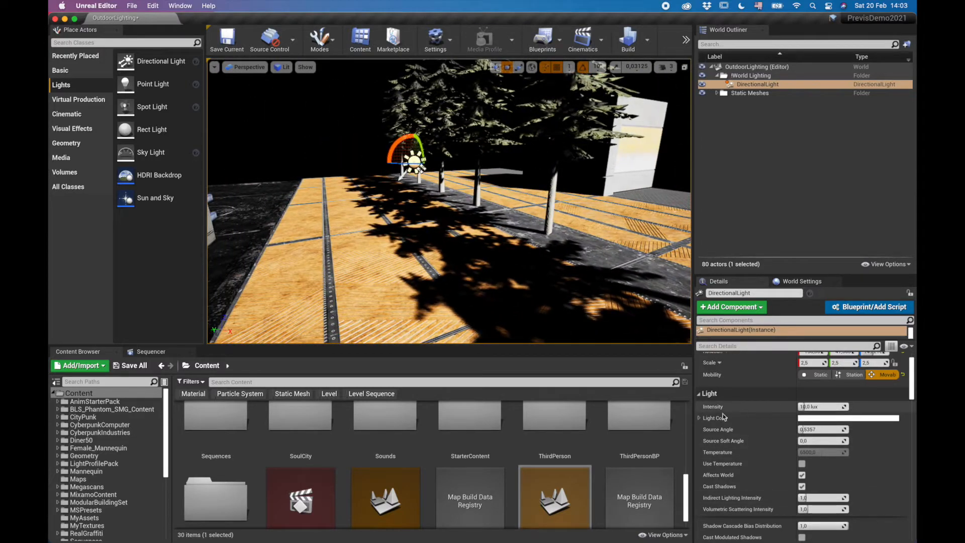
pyautogui.scroll(-1, 879, 447)
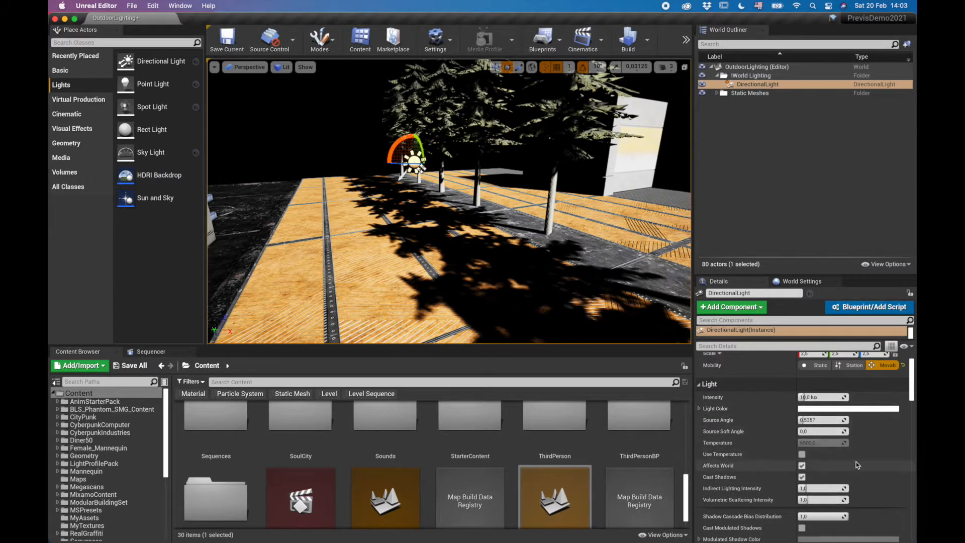
pyautogui.scroll(-10, 855, 461)
pyautogui.scroll(10, 819, 428)
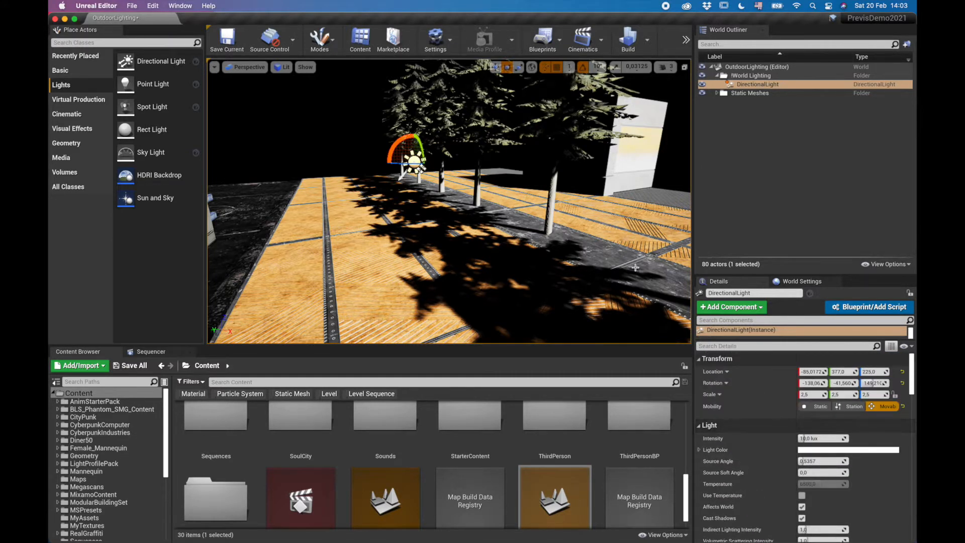
# Try an Indirect Lighting Intensity of 2 on the Directional Light and set it back to 1.
pyautogui.scroll(-2, 814, 452)
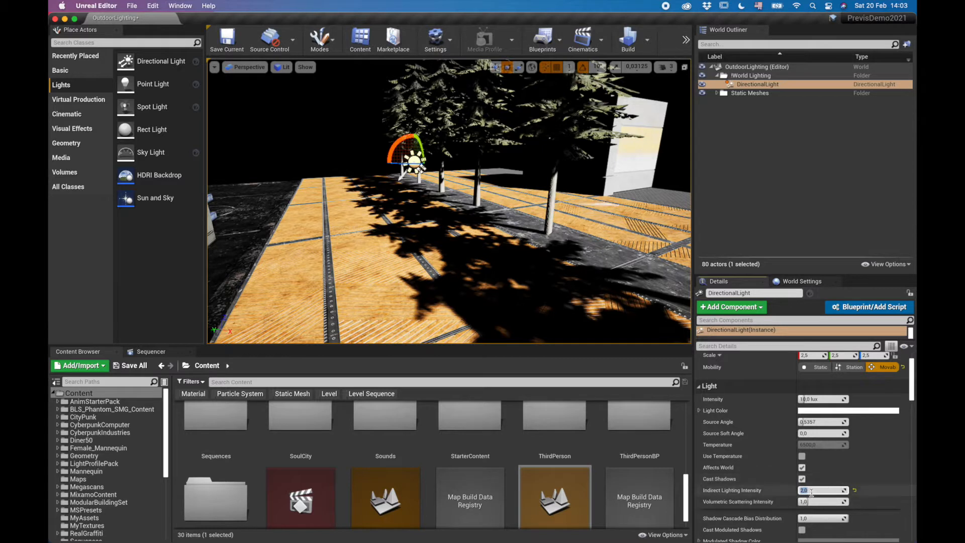
pyautogui.click(857, 491)
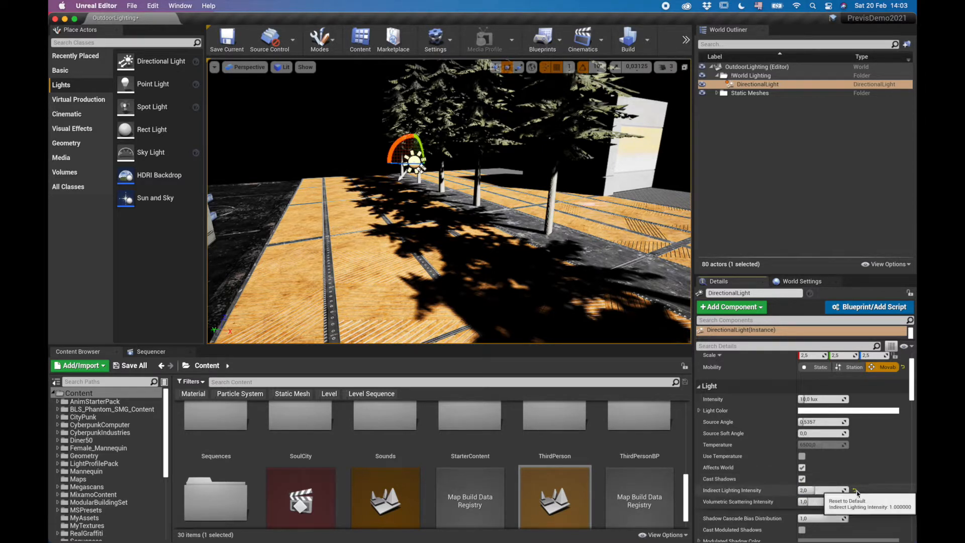
pyautogui.click(808, 491)
pyautogui.write('1')
pyautogui.press('Return')
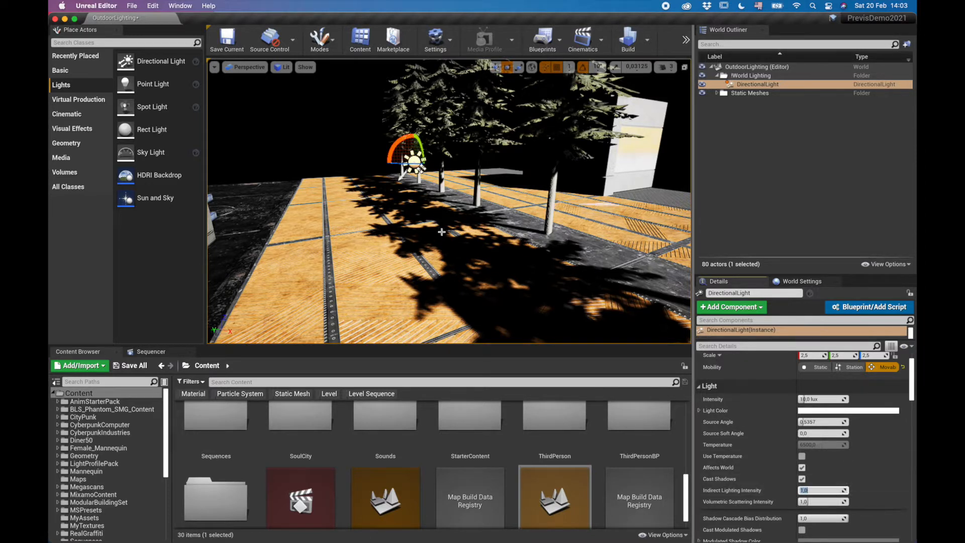
# Place a Sky Light over the tiled ground near the Directional Light and put it in the !World Lighting folder.
pyautogui.keyDown('alt'); pyautogui.moveTo(421, 170); pyautogui.dragTo(572, 188); pyautogui.keyUp('alt')
pyautogui.moveTo(431, 233); pyautogui.dragTo(430, 233, button='right')
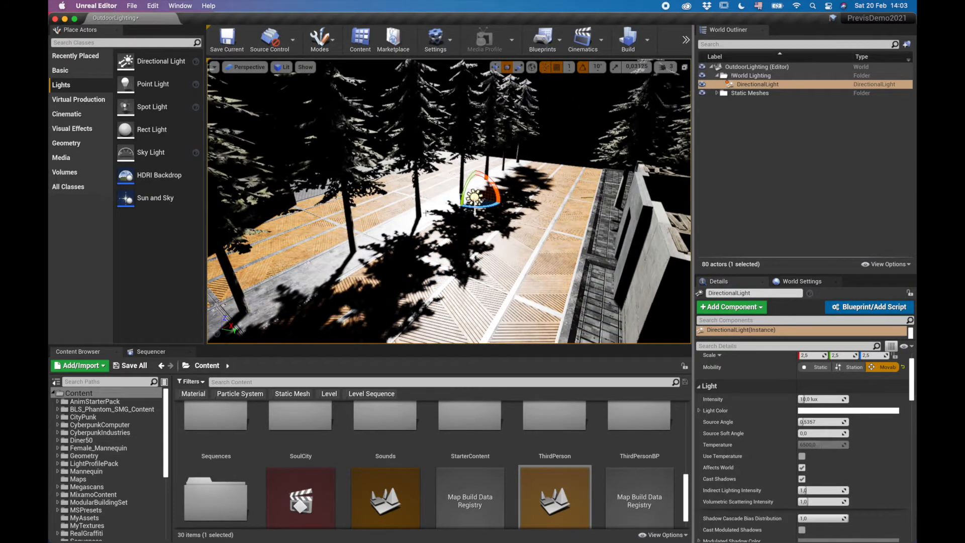
pyautogui.moveTo(127, 152); pyautogui.dragTo(516, 211)
pyautogui.moveTo(743, 103); pyautogui.dragTo(754, 80)
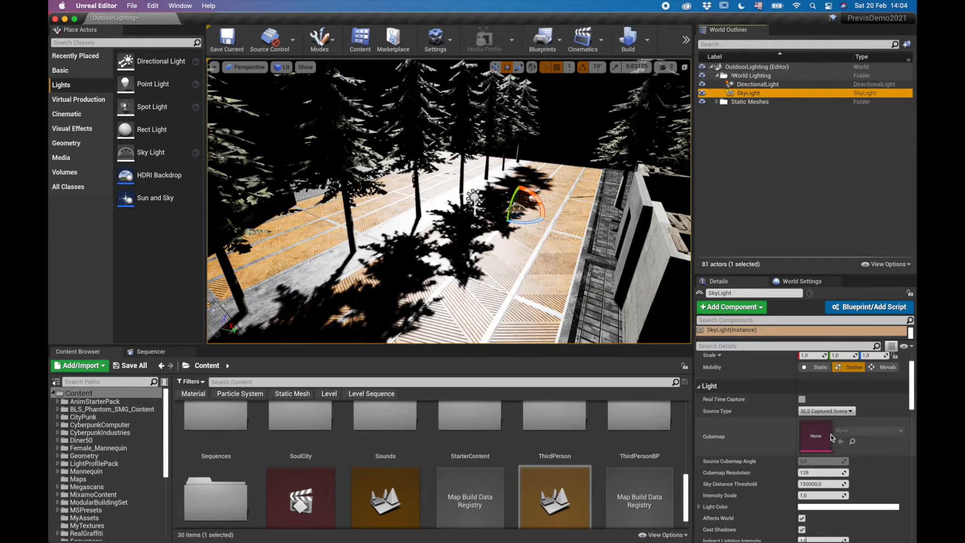
# Set the Sky Light's source type to SLS Specified Cubemap and assign HDRI_Epic_Courtyard_Daylight as its cubemap.
pyautogui.click(826, 411)
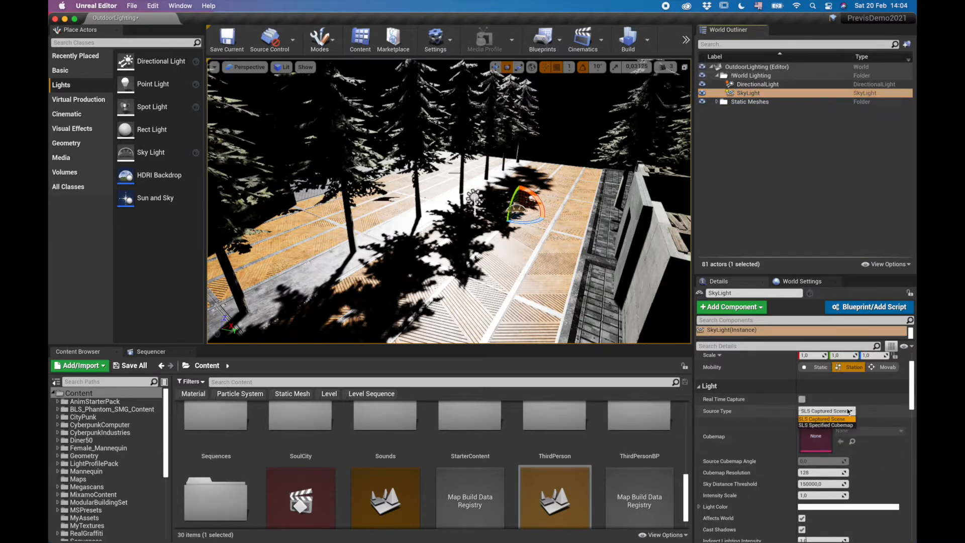
pyautogui.click(845, 425)
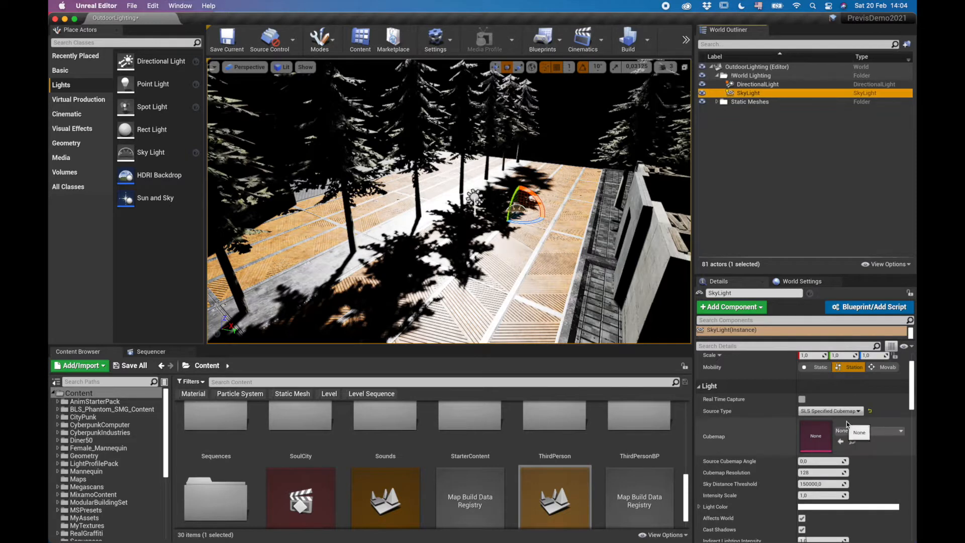
pyautogui.click(398, 382)
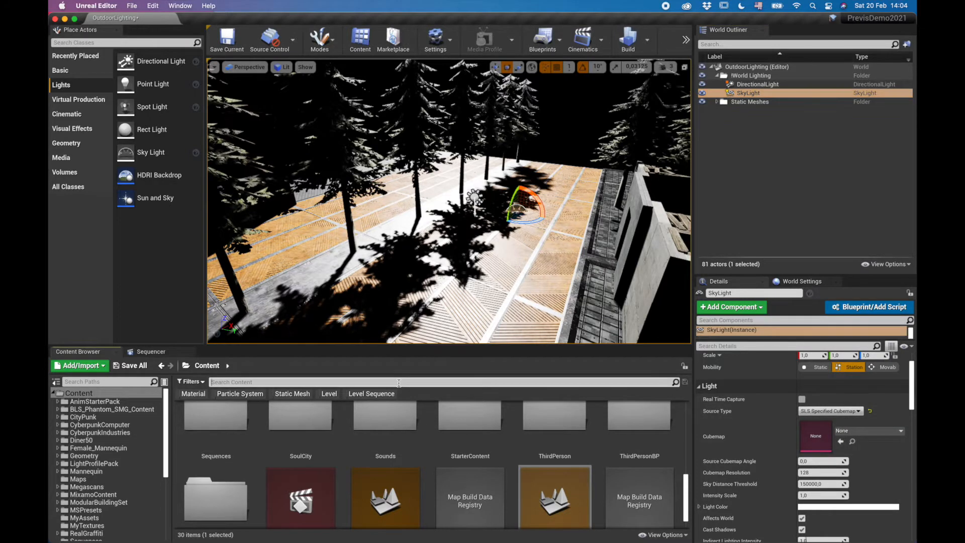
pyautogui.write('hdr')
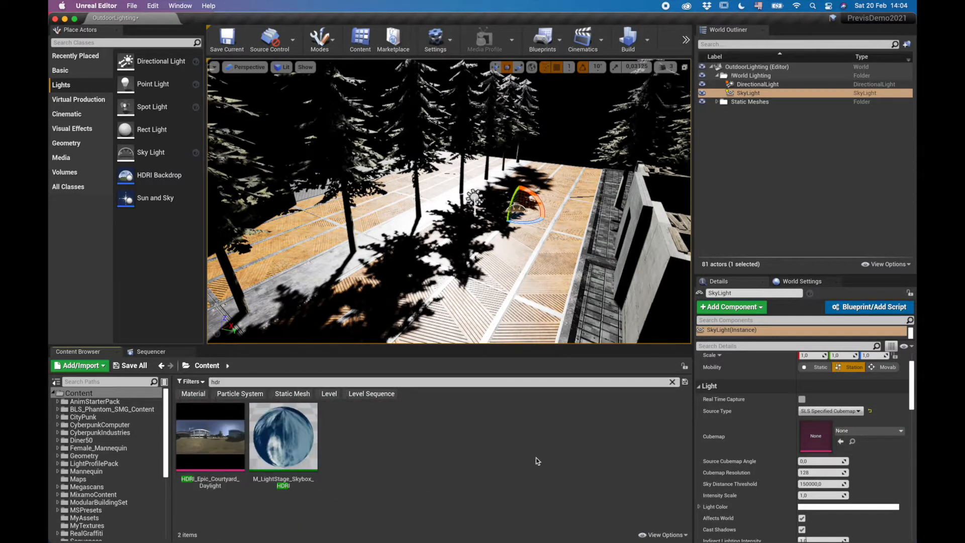
pyautogui.moveTo(211, 442); pyautogui.dragTo(816, 437)
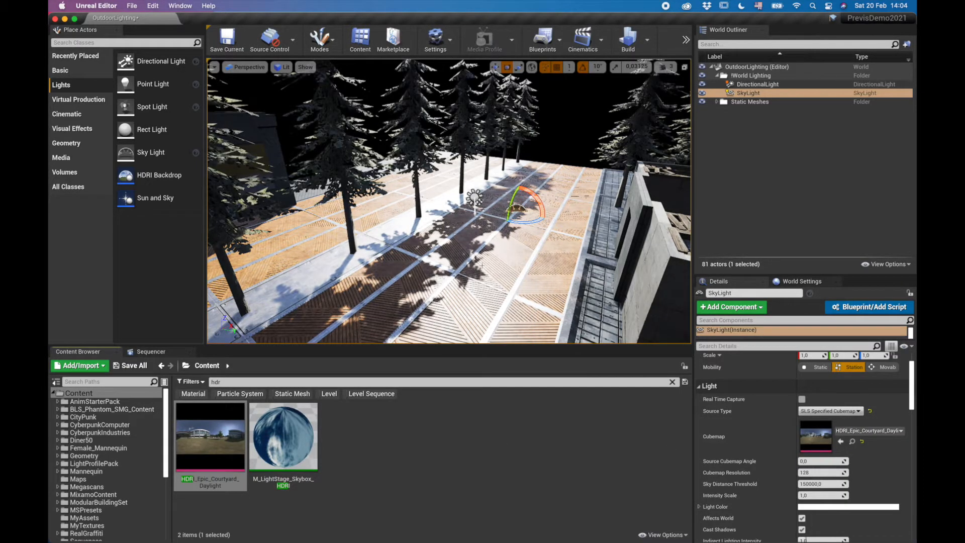
pyautogui.moveTo(449, 201); pyautogui.dragTo(327, 130, button='right')
pyautogui.press('w')
pyautogui.press('w')
pyautogui.moveTo(449, 201); pyautogui.dragTo(362, 201, button='right')
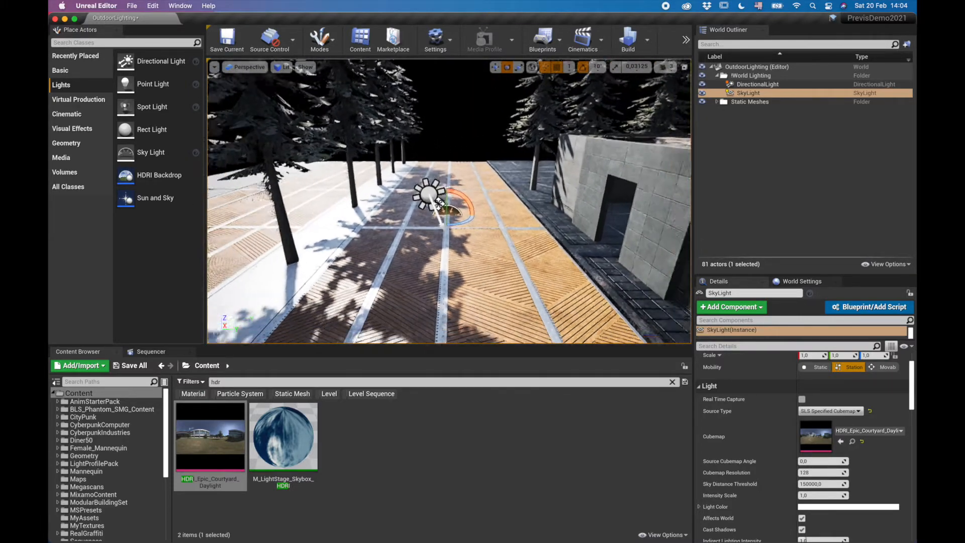
# Switch the Sky Light's source type back to SLS Captured Scene and inspect the tree shadows and concrete wall.
pyautogui.click(850, 411)
pyautogui.click(848, 418)
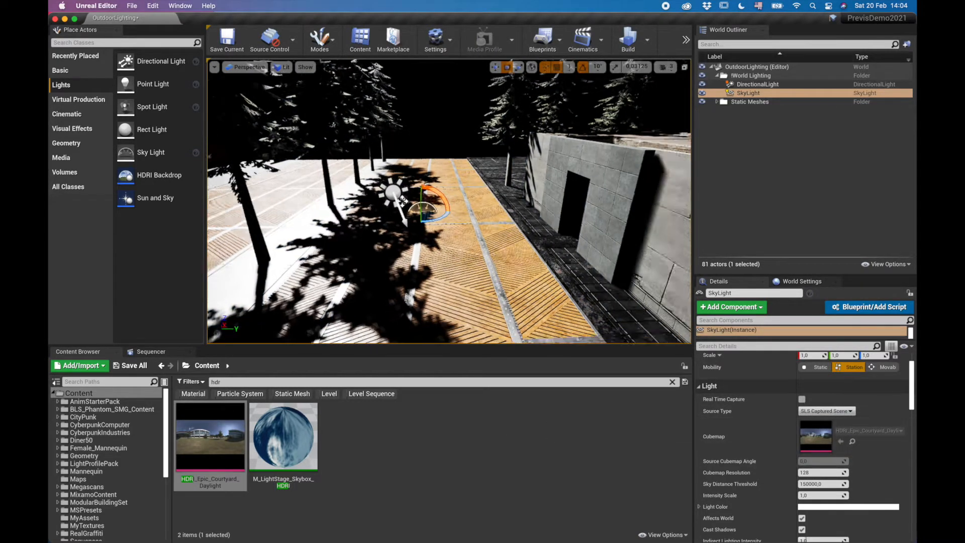
pyautogui.moveTo(449, 201); pyautogui.dragTo(361, 201, button='right')
pyautogui.moveTo(449, 201); pyautogui.dragTo(464, 217, button='right')
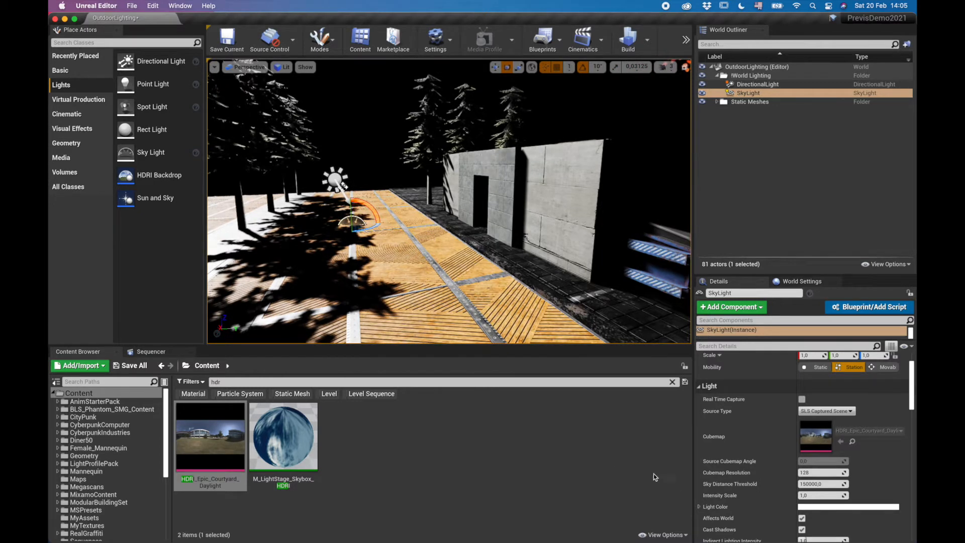
# Try Sky Light Intensity Scale values of 2 and 10 on the shadowed ground.
pyautogui.scroll(2, 801, 432)
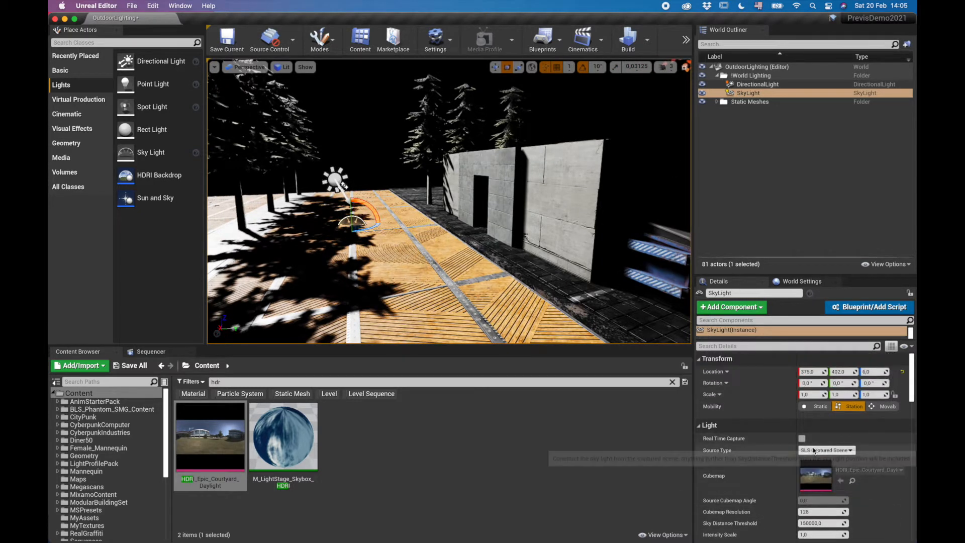
pyautogui.scroll(-5, 851, 451)
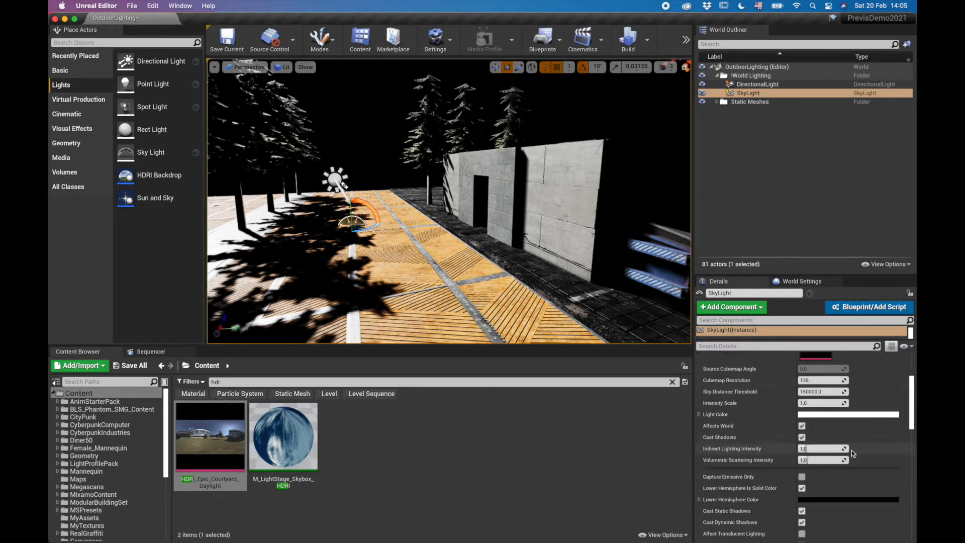
pyautogui.click(807, 404)
pyautogui.moveTo(425, 226); pyautogui.dragTo(358, 251, button='right')
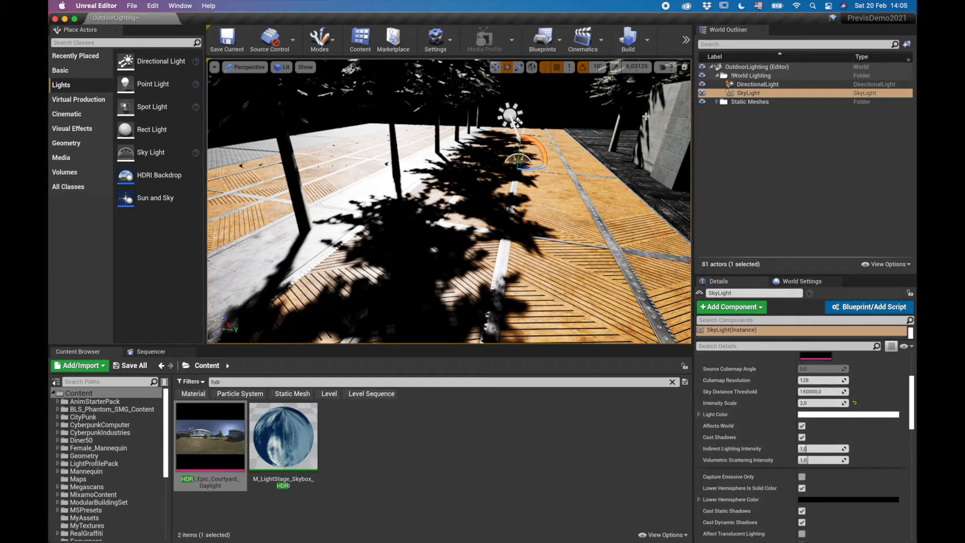
pyautogui.click(819, 406)
pyautogui.write('10')
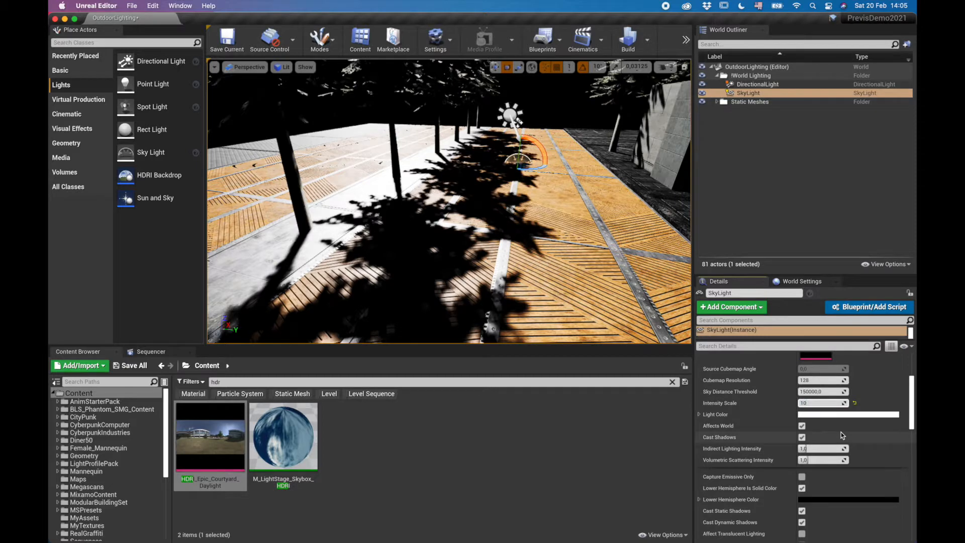
pyautogui.press('Return')
pyautogui.moveTo(578, 226); pyautogui.dragTo(576, 174, button='right')
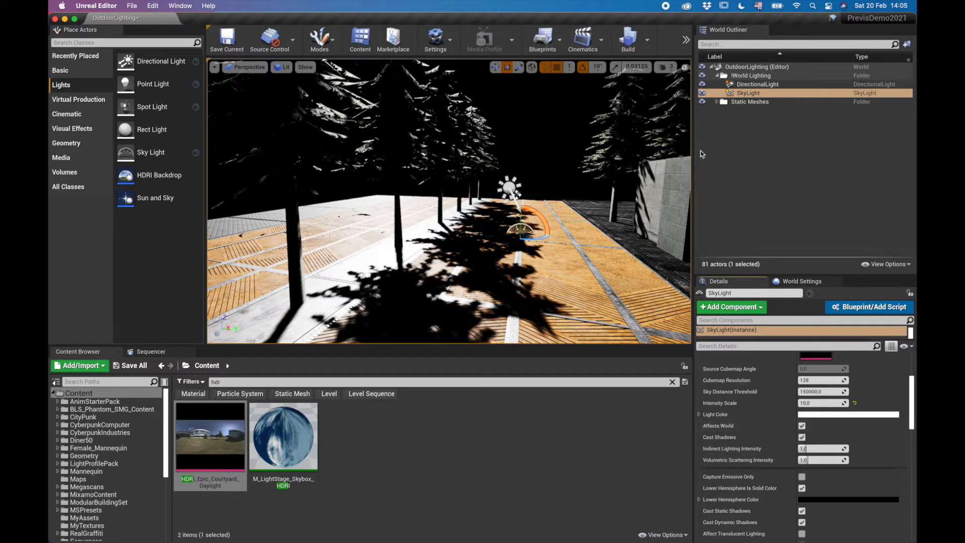
# Toggle the Sky Light's visibility and its Affects World option off and back on to compare the lighting.
pyautogui.click(702, 93)
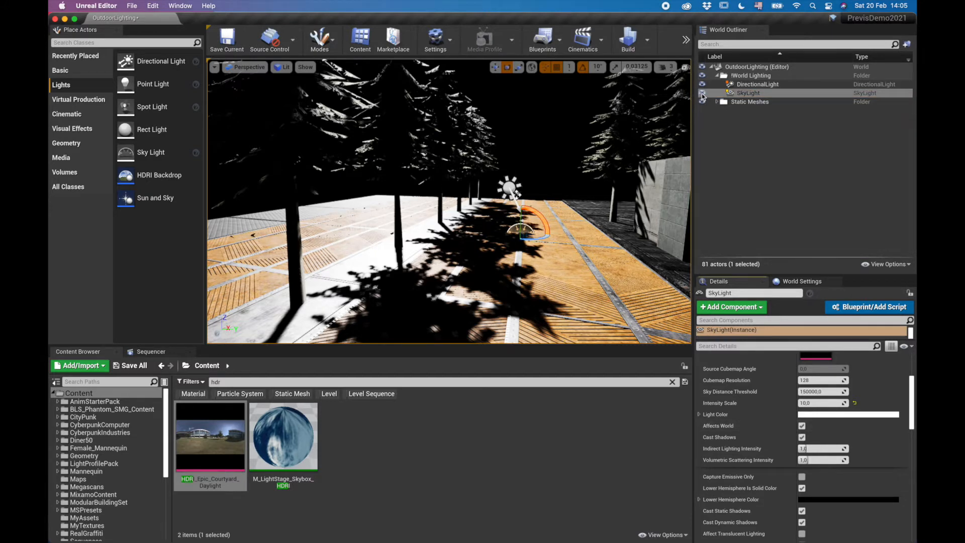
pyautogui.click(702, 94)
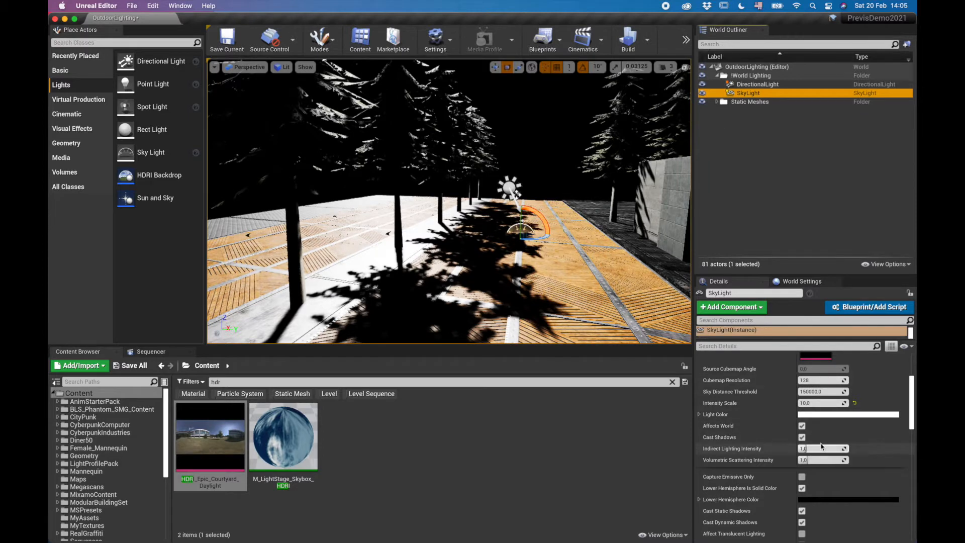
pyautogui.click(801, 426)
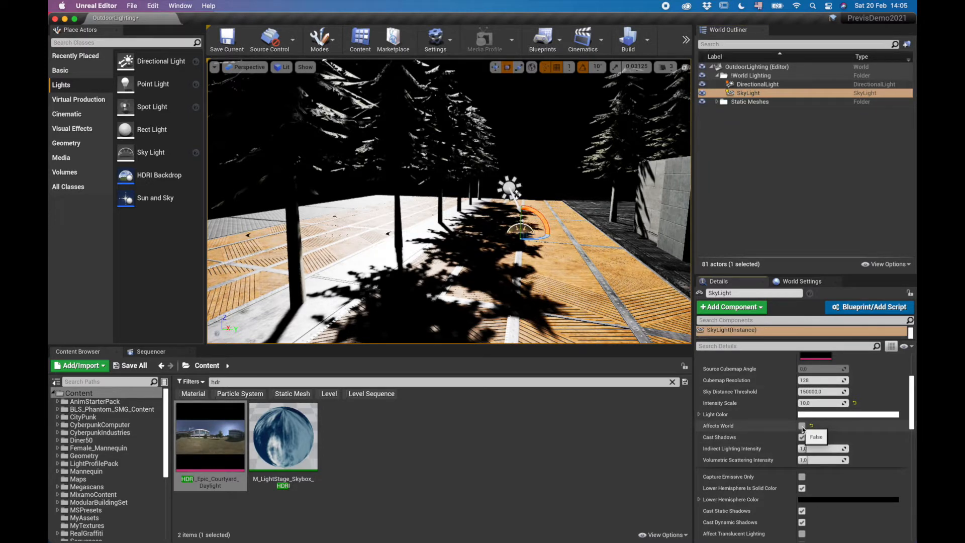
pyautogui.scroll(3, 824, 412)
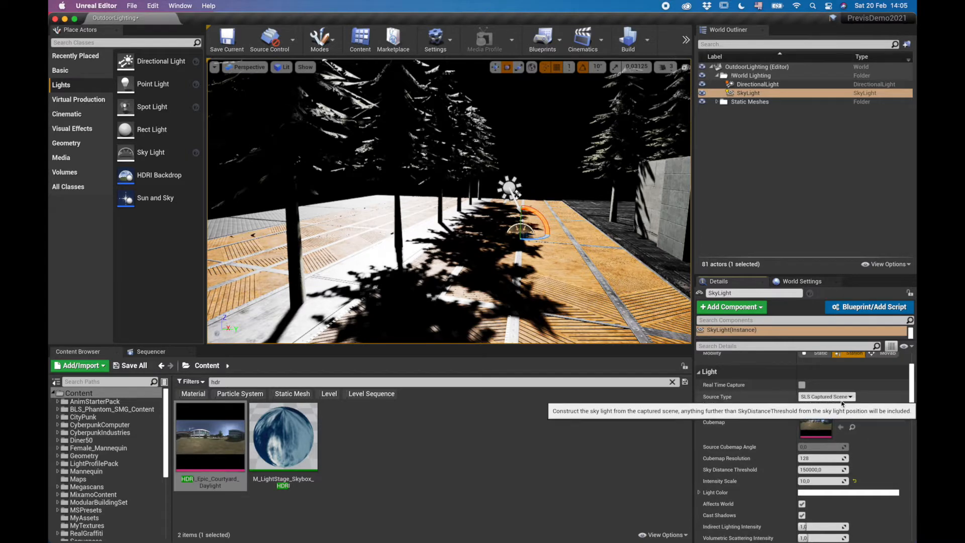
# Find BP_Sky_Sphere among the placeable actors and place it over the tiled ground near the Sky Light.
pyautogui.moveTo(558, 231); pyautogui.dragTo(687, 209, button='right')
pyautogui.press('w')
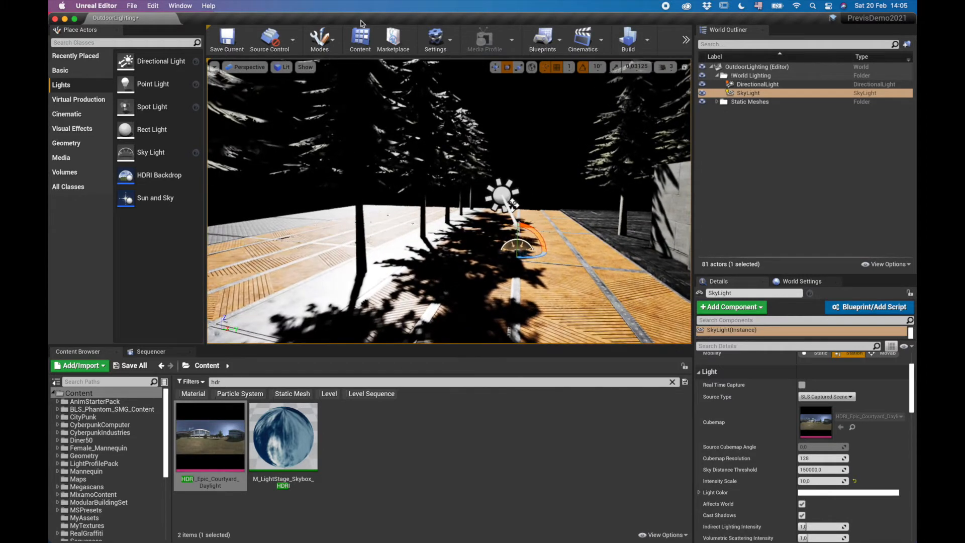
pyautogui.click(183, 45)
pyautogui.write('sky')
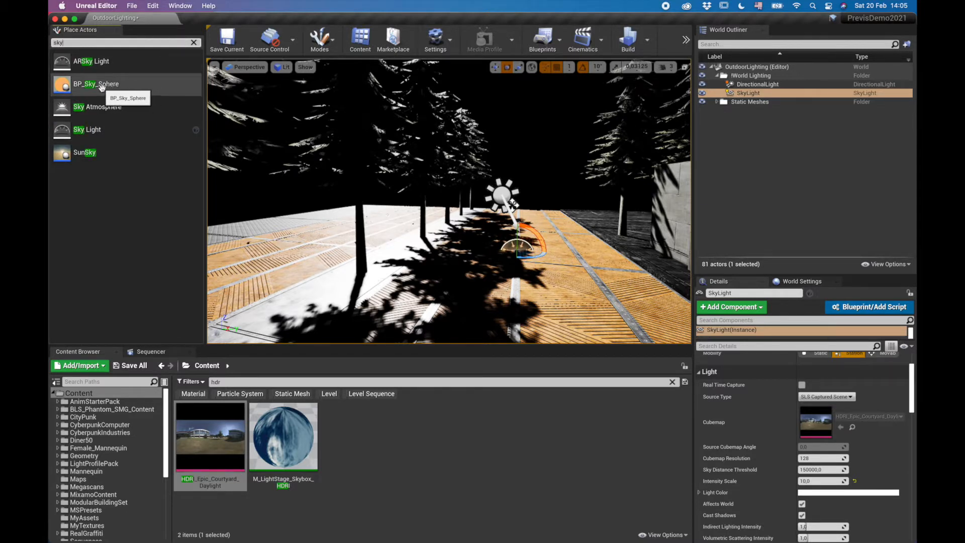
pyautogui.moveTo(102, 88); pyautogui.dragTo(482, 241)
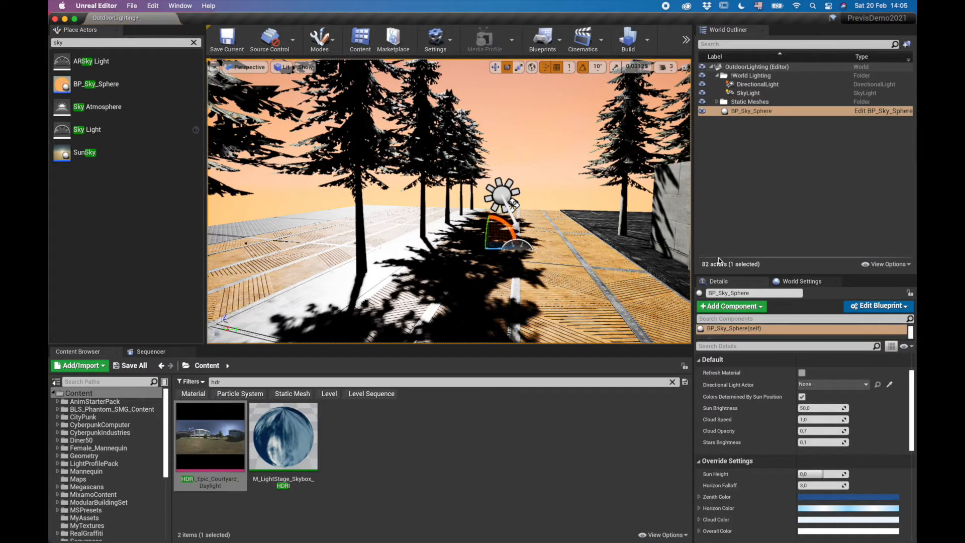
pyautogui.moveTo(536, 217)
pyautogui.mouseDown(button='right')
pyautogui.moveTo(582, 171)
pyautogui.moveTo(619, 111)
pyautogui.moveTo(668, 211)
pyautogui.moveTo(623, 231)
pyautogui.moveTo(522, 229)
pyautogui.moveTo(535, 217)
pyautogui.mouseUp(button='right')
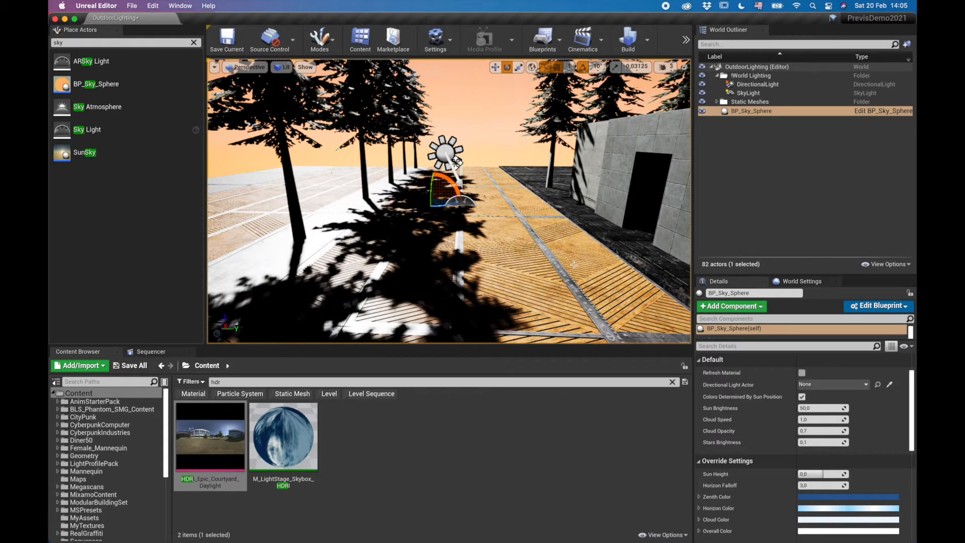
pyautogui.moveTo(538, 248); pyautogui.dragTo(646, 221, button='right')
pyautogui.moveTo(423, 252); pyautogui.dragTo(510, 268, button='right')
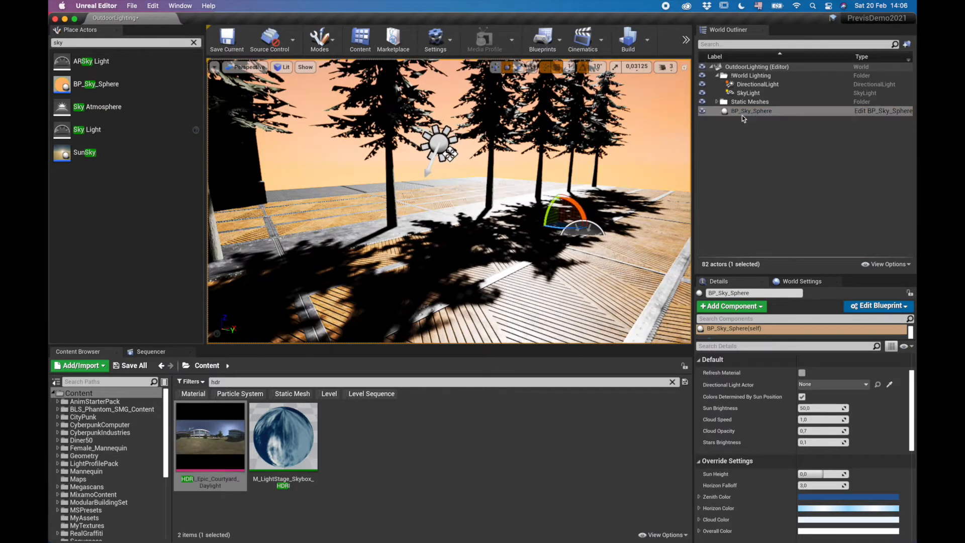
# Put BP_Sky_Sphere in the !World Lighting folder and assign DirectionalLight as its Directional Light Actor.
pyautogui.moveTo(743, 111); pyautogui.dragTo(758, 79)
pyautogui.click(760, 75)
pyautogui.click(756, 85)
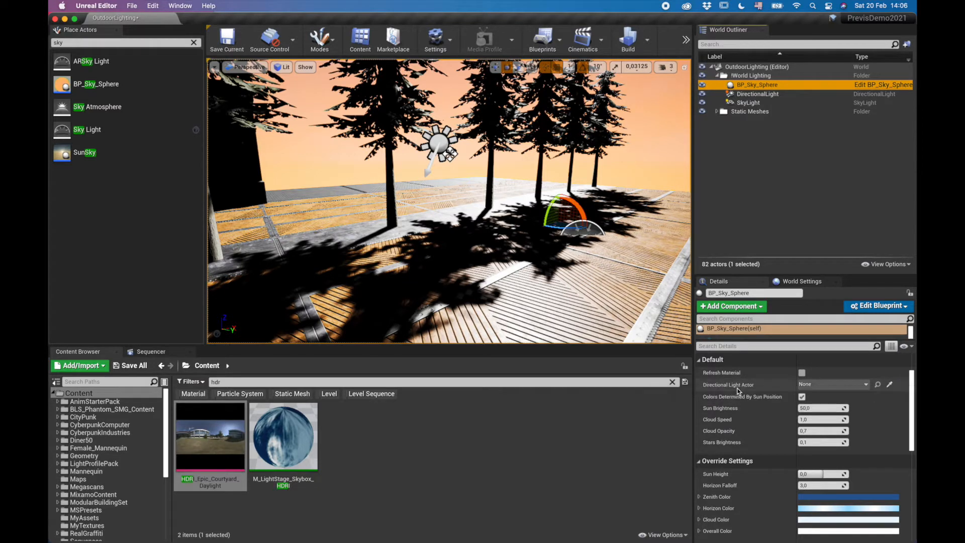
pyautogui.click(863, 385)
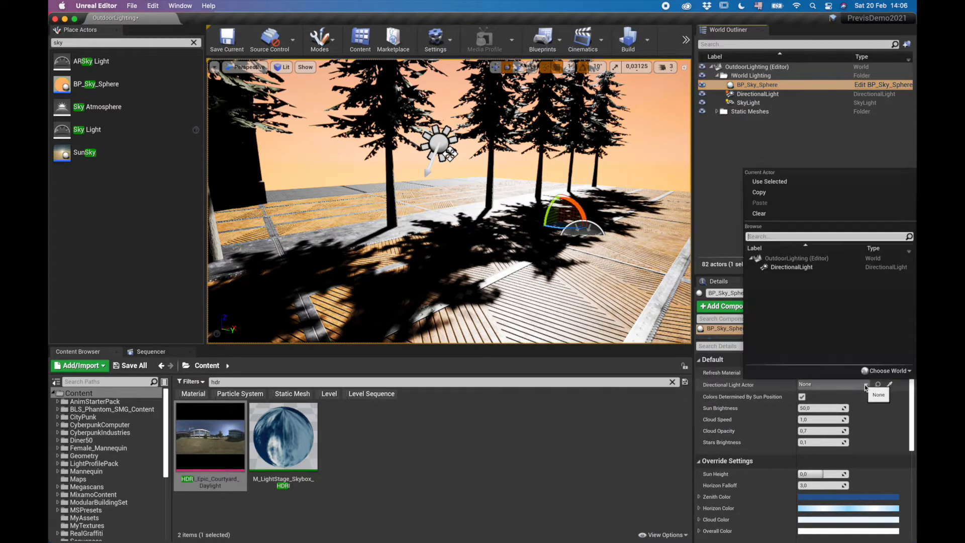
pyautogui.click(798, 267)
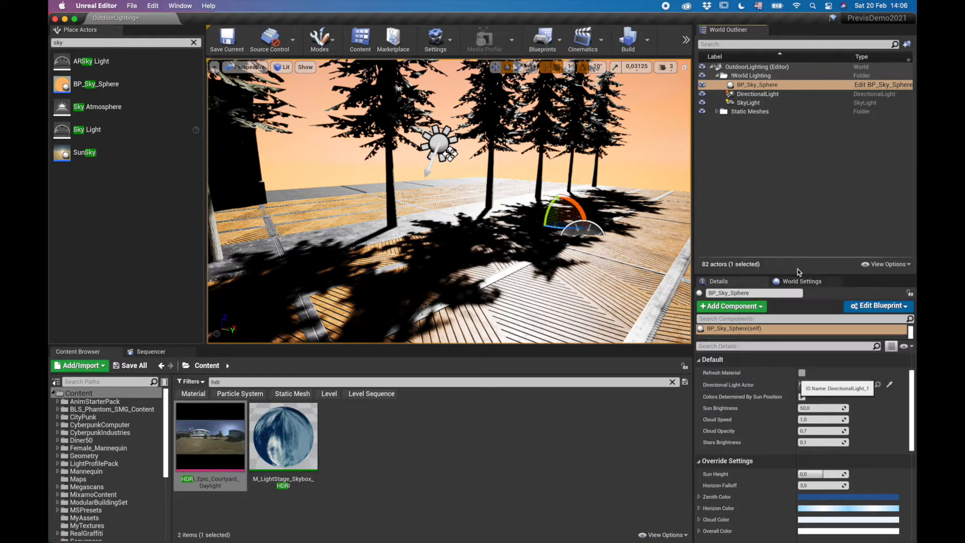
# Rotate the Directional Light to about -149° on X and -24° on Y.
pyautogui.moveTo(445, 244); pyautogui.dragTo(384, 204, button='right')
pyautogui.click(394, 204)
pyautogui.press('d')
pyautogui.moveTo(348, 237); pyautogui.dragTo(374, 229)
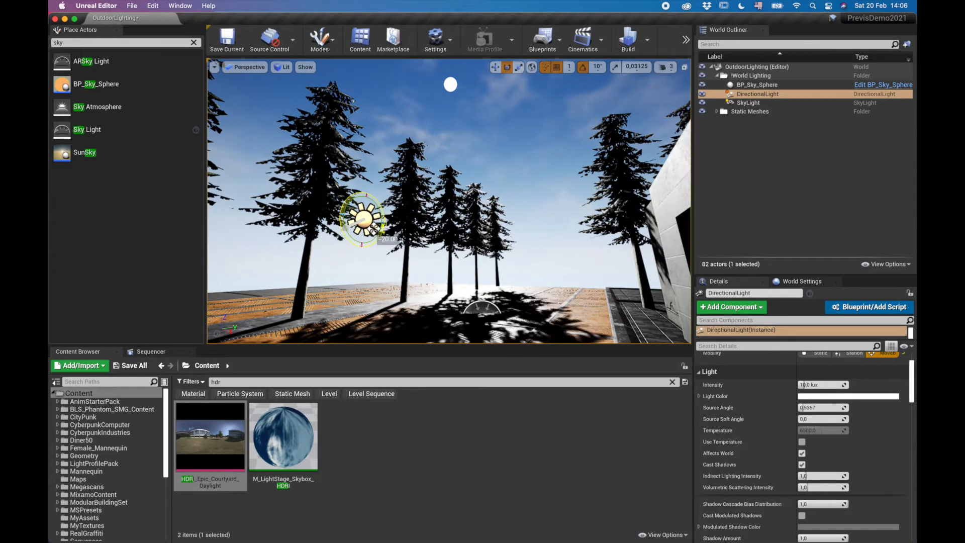
pyautogui.scroll(3, 759, 463)
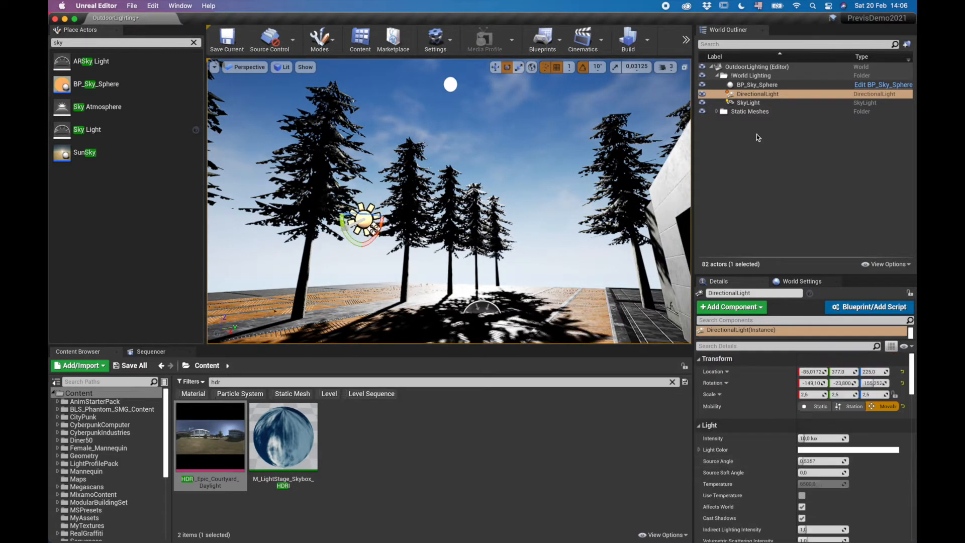
# Refresh the material of BP_Sky_Sphere to match the sky to the Directional Light's new angle.
pyautogui.click(757, 84)
pyautogui.click(801, 421)
pyautogui.moveTo(448, 201); pyautogui.dragTo(451, 234, button='right')
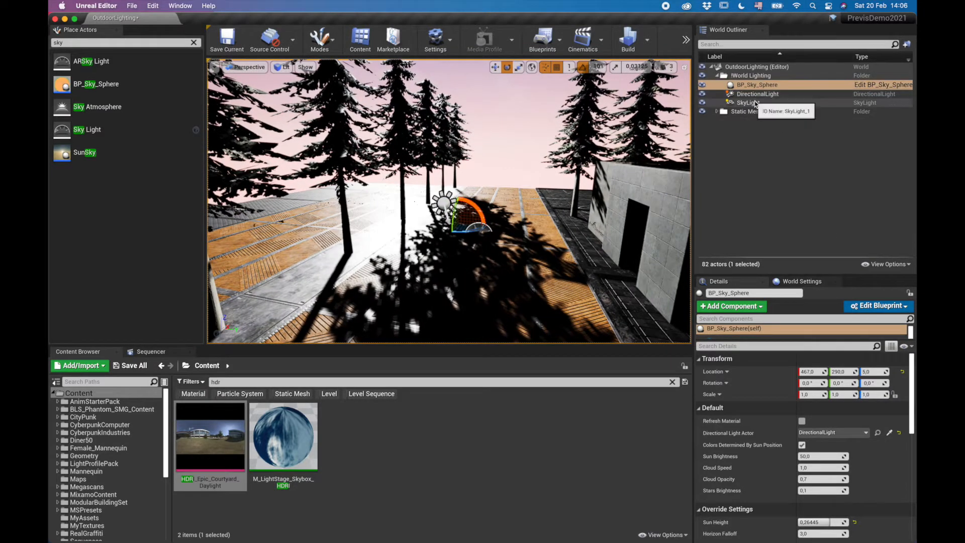
# Set the Sky Light's Intensity Scale to 1.
pyautogui.click(749, 102)
pyautogui.scroll(-2, 876, 480)
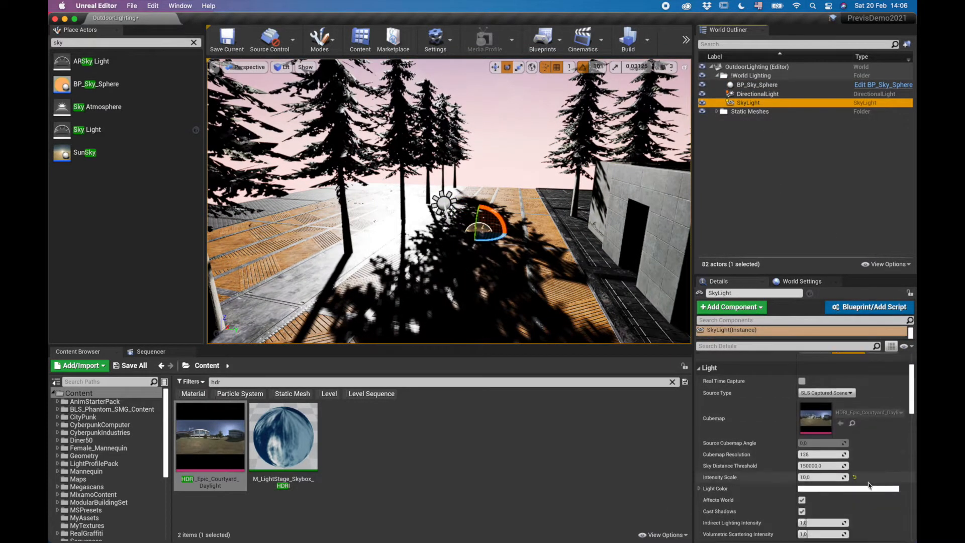
pyautogui.click(808, 477)
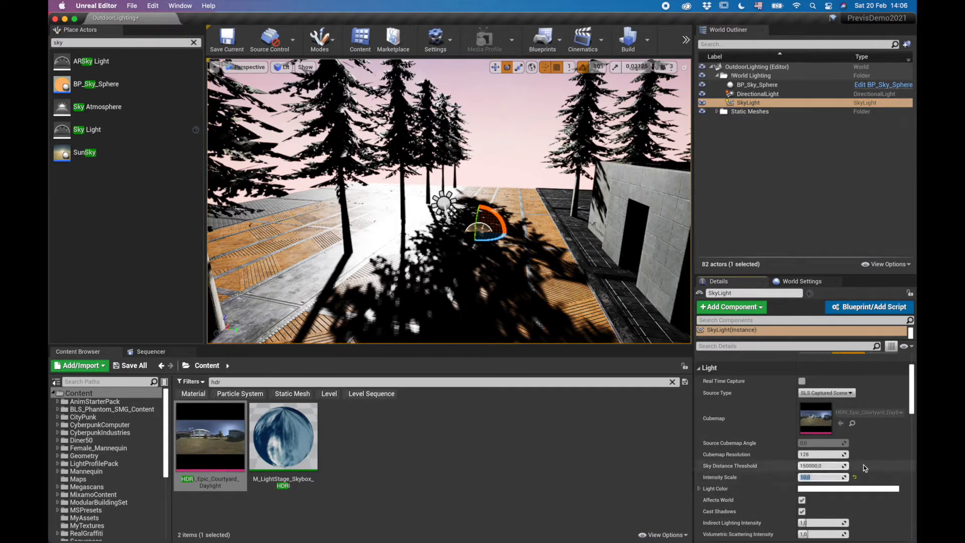
pyautogui.write('1')
pyautogui.press('Return')
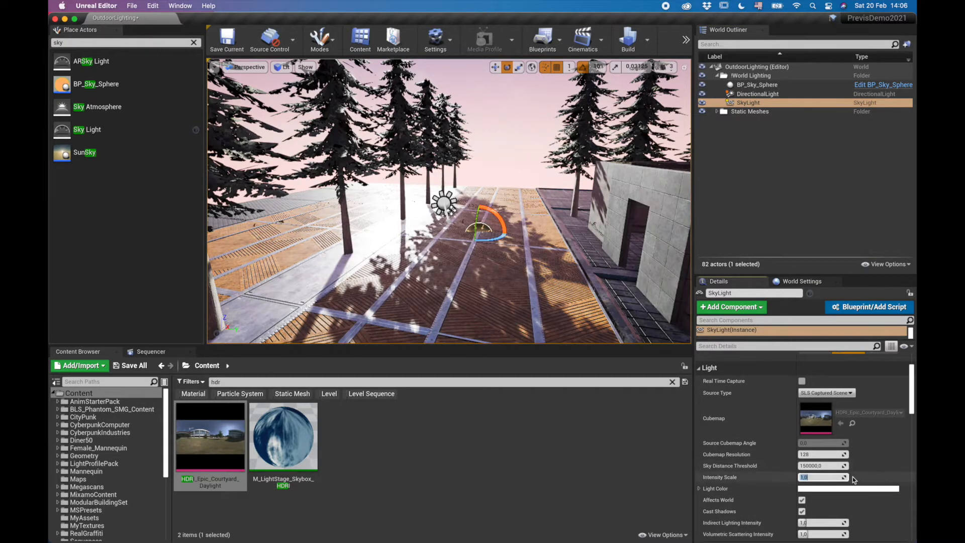
# Examine the Sky Light's ambient lighting inside the buildings and along the tiled ground, then review its settings.
pyautogui.moveTo(450, 201); pyautogui.dragTo(483, 221, button='right')
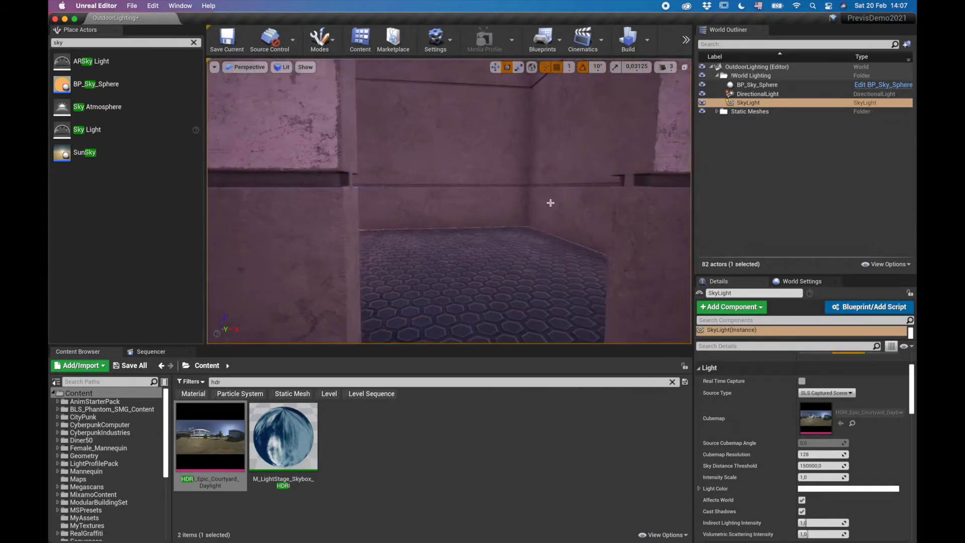
pyautogui.click(826, 392)
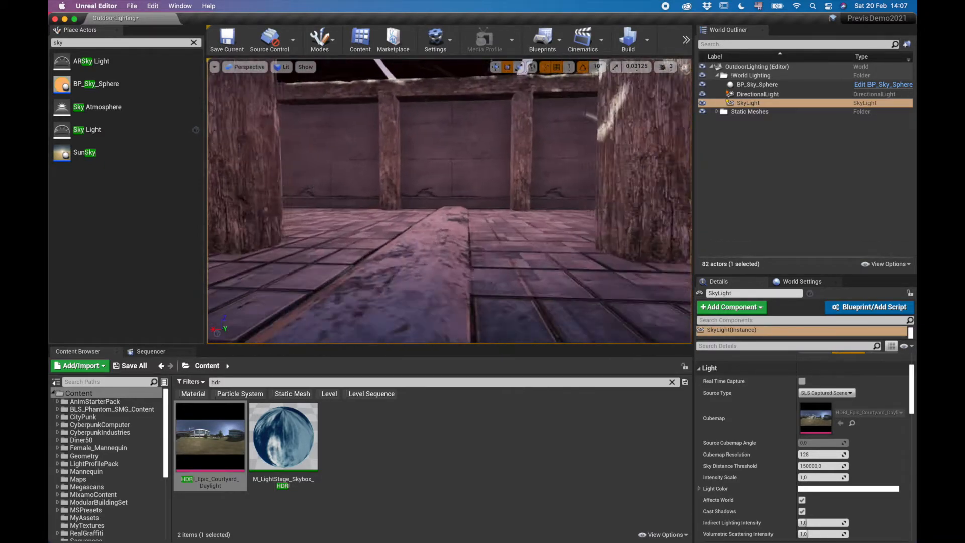
pyautogui.moveTo(449, 201); pyautogui.dragTo(522, 196, button='right')
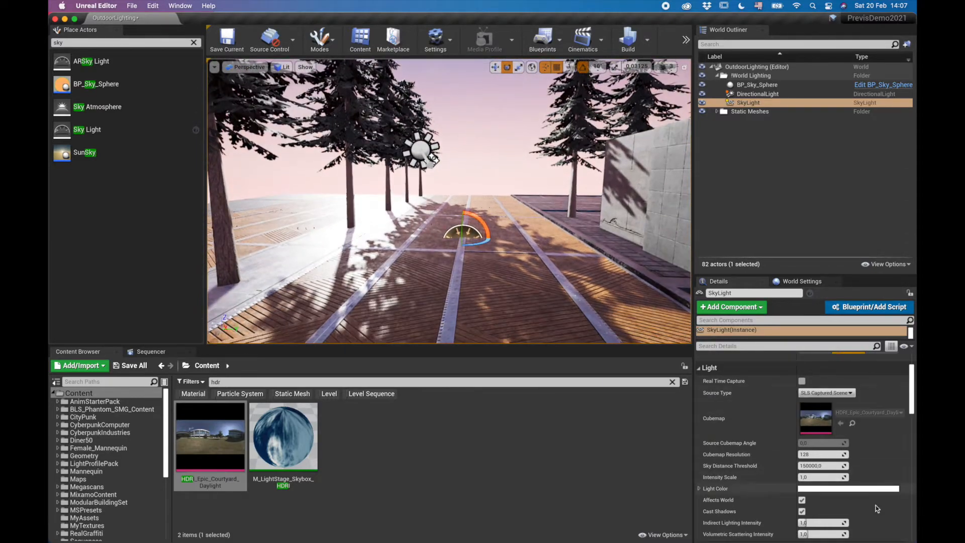
pyautogui.scroll(3, 849, 456)
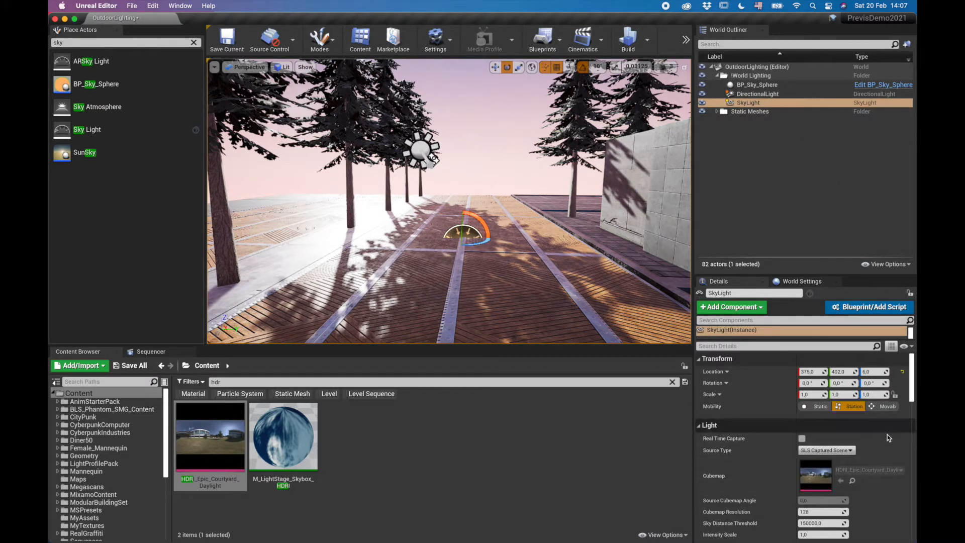
# Set the Sky Light's Intensity Scale to 2.
pyautogui.click(757, 85)
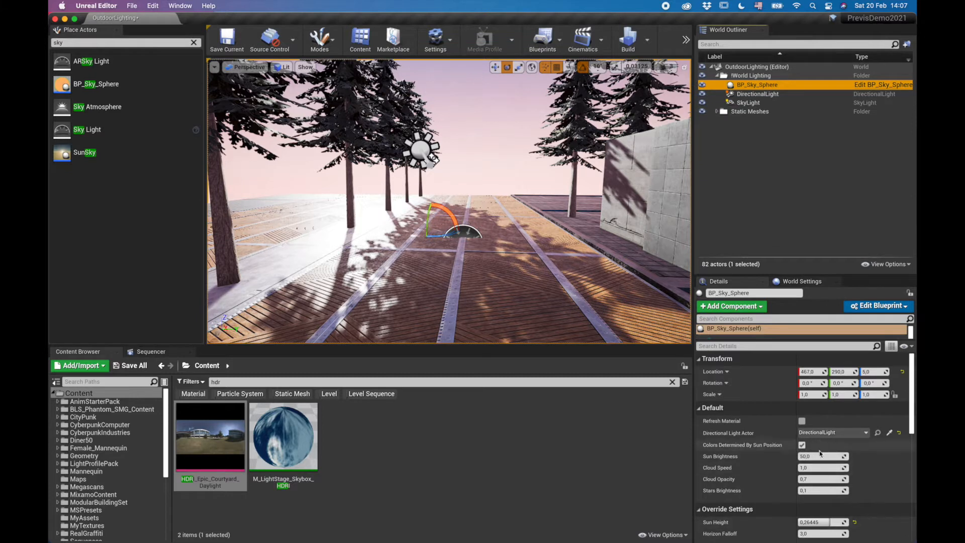
pyautogui.click(751, 102)
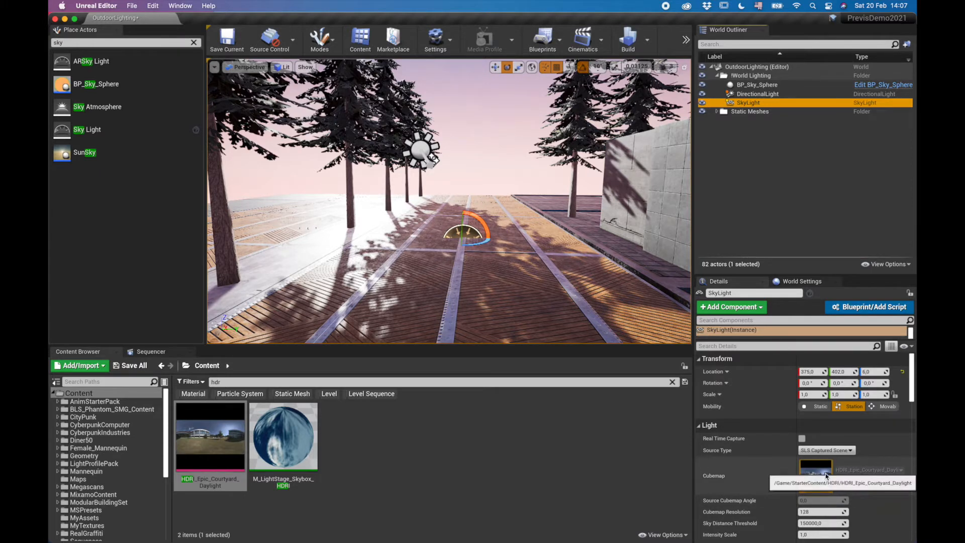
pyautogui.moveTo(590, 307); pyautogui.dragTo(563, 312, button='right')
pyautogui.scroll(-1, 818, 510)
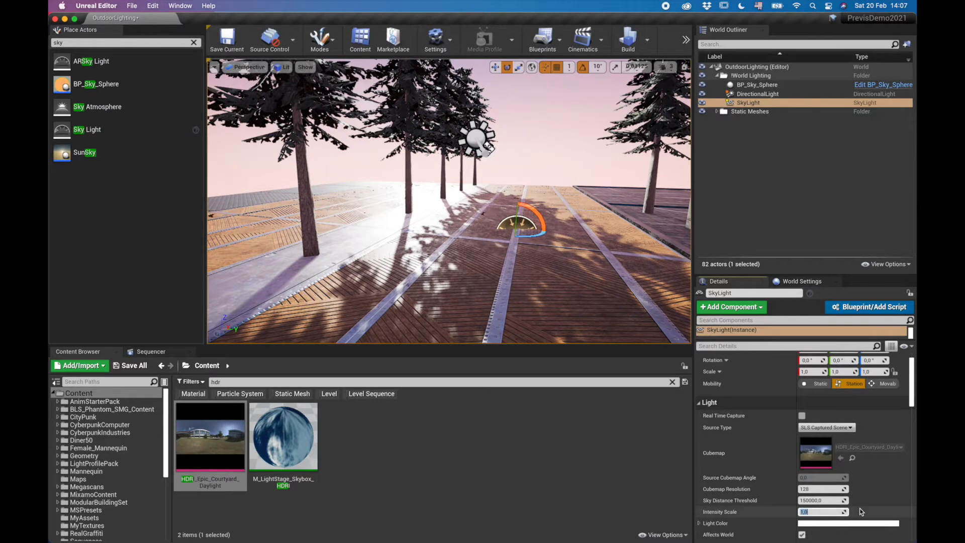
pyautogui.write('2')
pyautogui.press('Return')
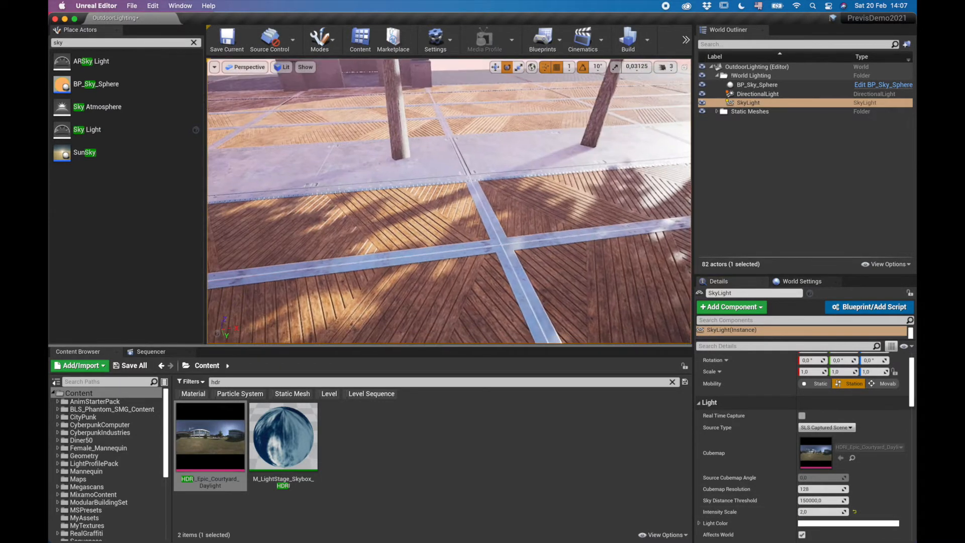
# Set the Sky Light's Intensity Scale to 0.5 while viewing the shaded building entrance.
pyautogui.moveTo(449, 201); pyautogui.dragTo(482, 196, button='right')
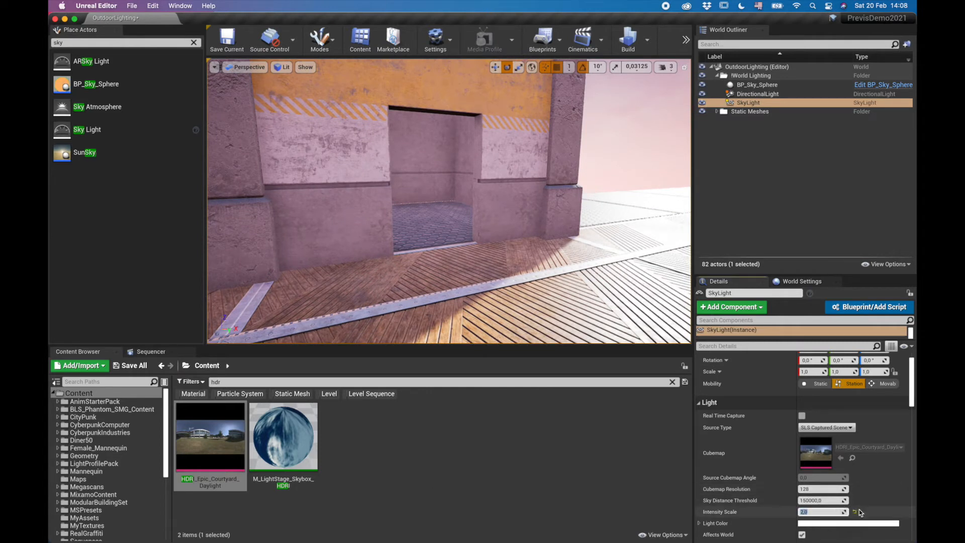
pyautogui.write('0,5')
pyautogui.press('Return')
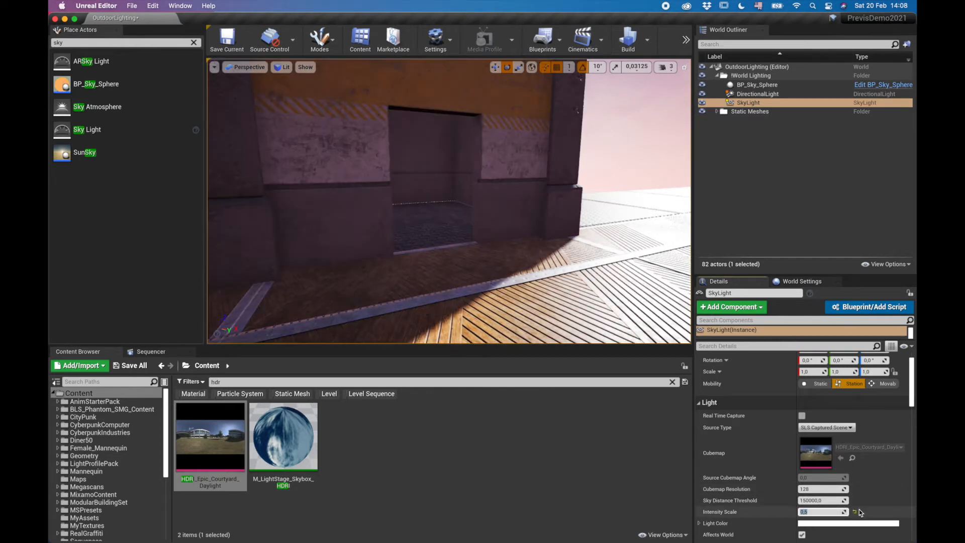
# Rotate the Directional Light to about -138° on X, -42° on Y and 149° on Z.
pyautogui.moveTo(459, 263); pyautogui.dragTo(387, 246, button='right')
pyautogui.press('w')
pyautogui.press('w')
pyautogui.press('w')
pyautogui.press('s')
pyautogui.press('s')
pyautogui.press('e')
pyautogui.press('s')
pyautogui.press('s')
pyautogui.click(436, 263)
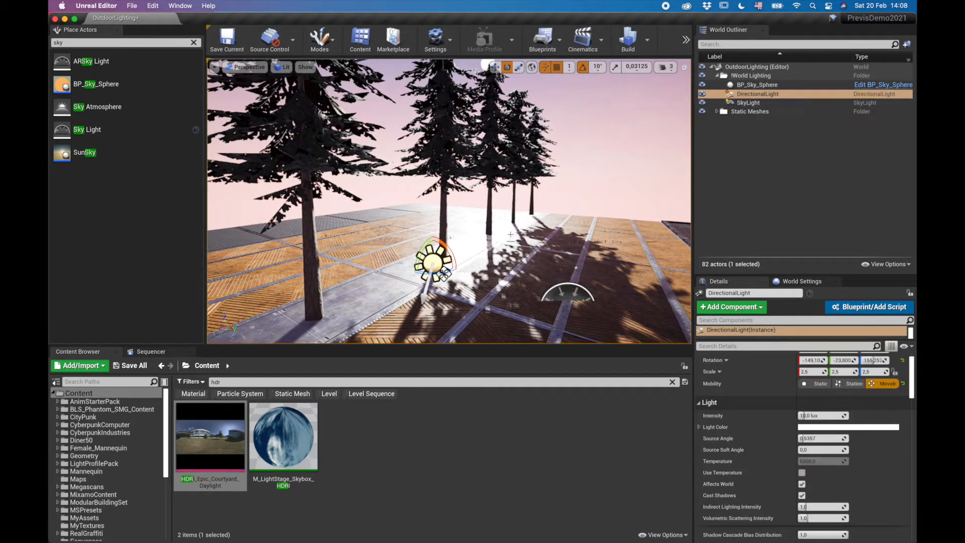
pyautogui.moveTo(443, 274); pyautogui.dragTo(445, 274)
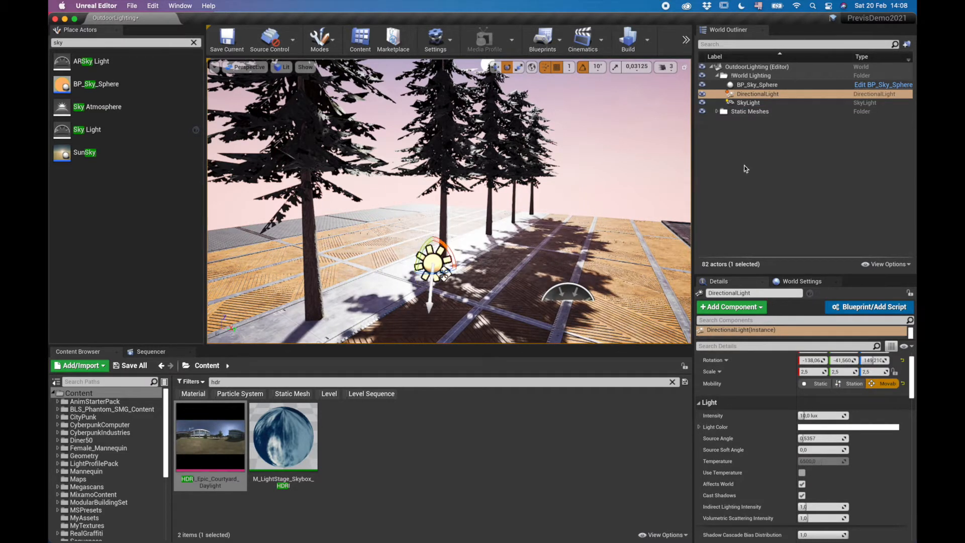
# Refresh the material of BP_Sky_Sphere to match the Directional Light's changed rotation.
pyautogui.scroll(1, 754, 417)
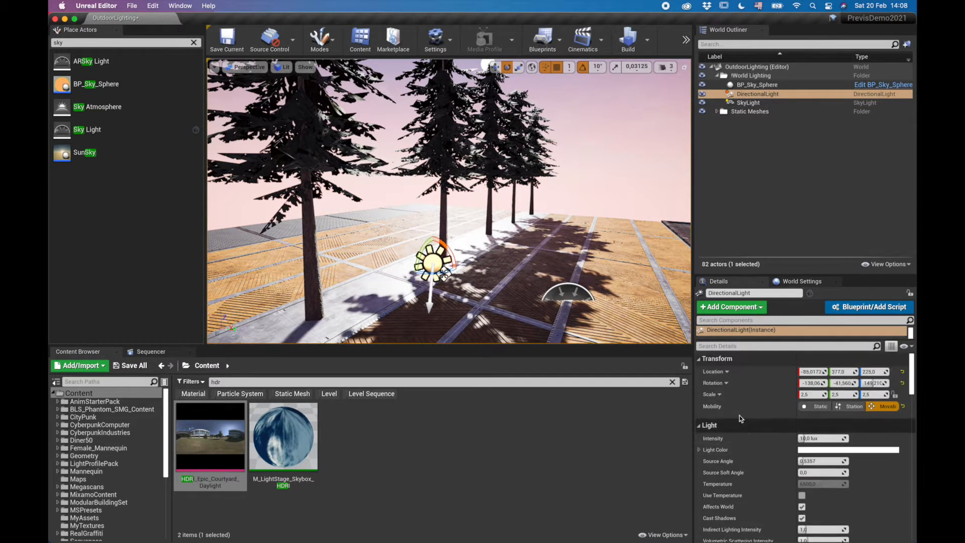
pyautogui.click(755, 86)
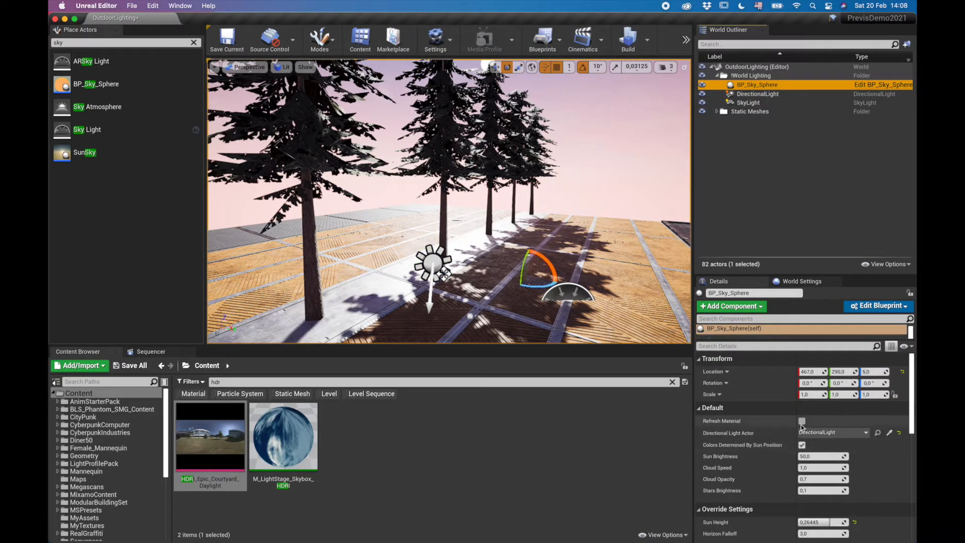
pyautogui.click(801, 421)
# Recapture the scene with the Sky Light so the building interior's ambient light matches the refreshed sky.
pyautogui.moveTo(449, 201); pyautogui.dragTo(487, 206, button='right')
pyautogui.press('w')
pyautogui.press('w')
pyautogui.scroll(-10, 870, 470)
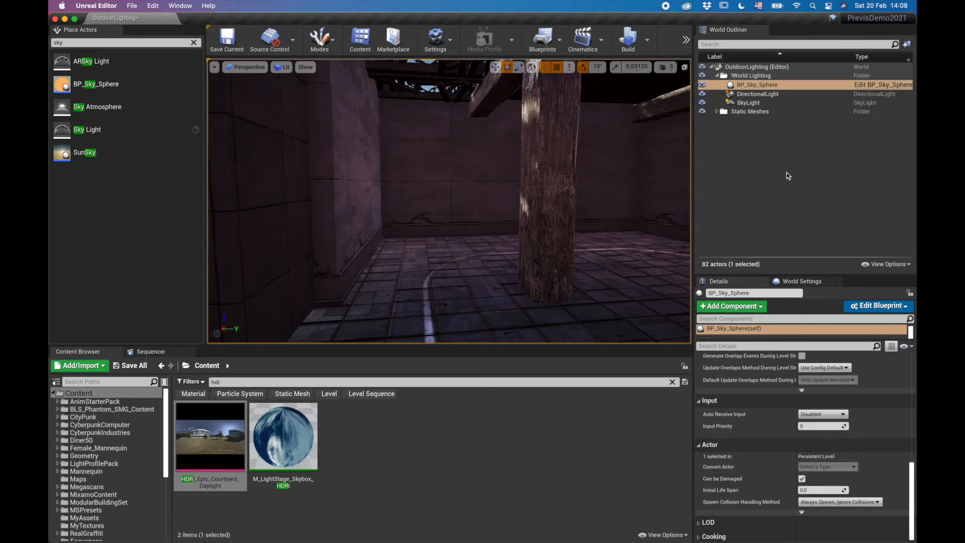
pyautogui.click(751, 102)
pyautogui.scroll(-10, 862, 462)
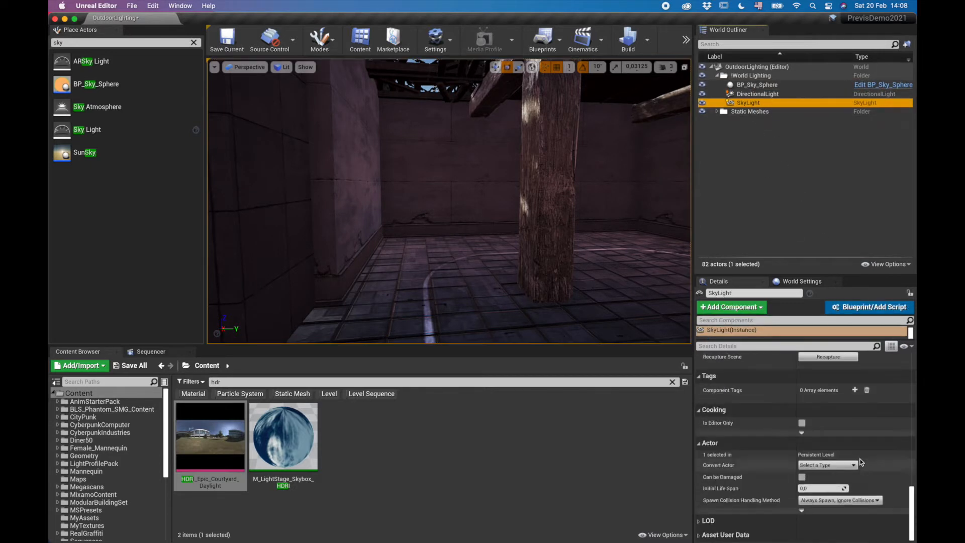
pyautogui.scroll(3, 849, 443)
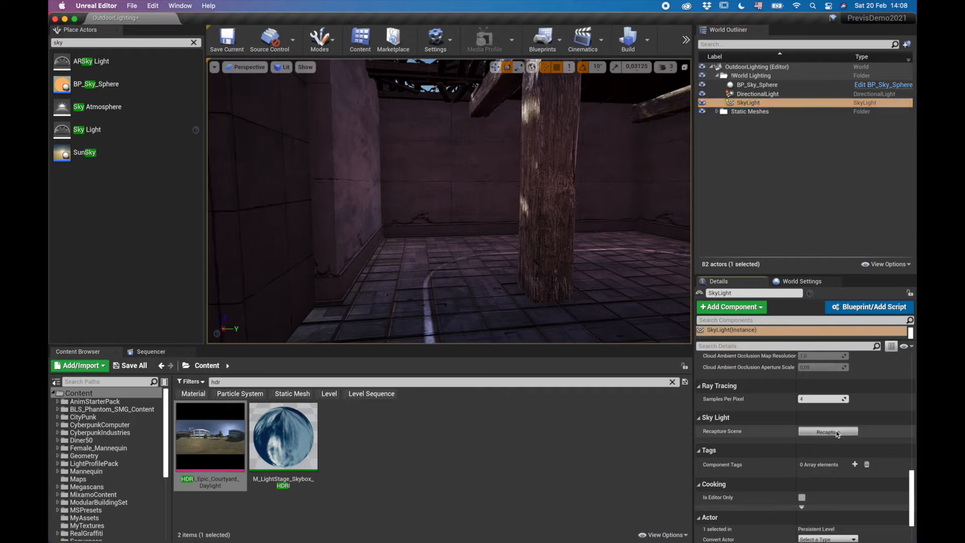
pyautogui.click(836, 431)
# Examine the recaptured outdoor lighting and the sun in the sky, and review the Sky Light and Directional Light settings.
pyautogui.moveTo(450, 201); pyautogui.dragTo(340, 210, button='right')
pyautogui.scroll(6, 789, 451)
pyautogui.scroll(5, 789, 451)
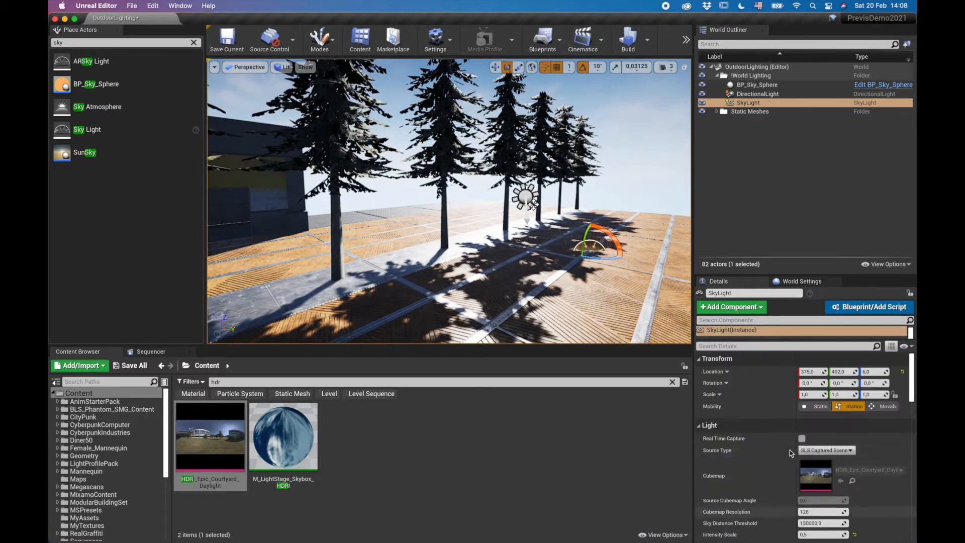
pyautogui.scroll(-4, 754, 458)
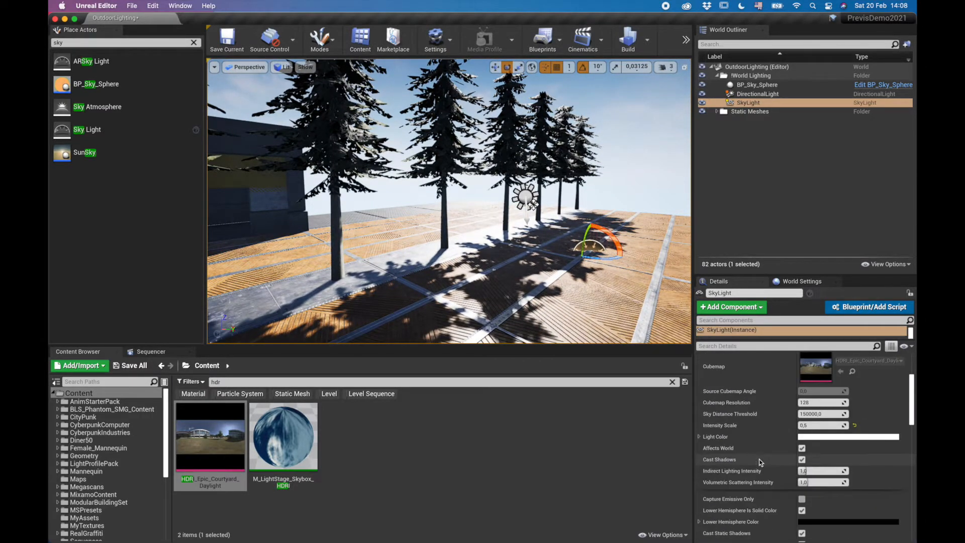
pyautogui.click(531, 203)
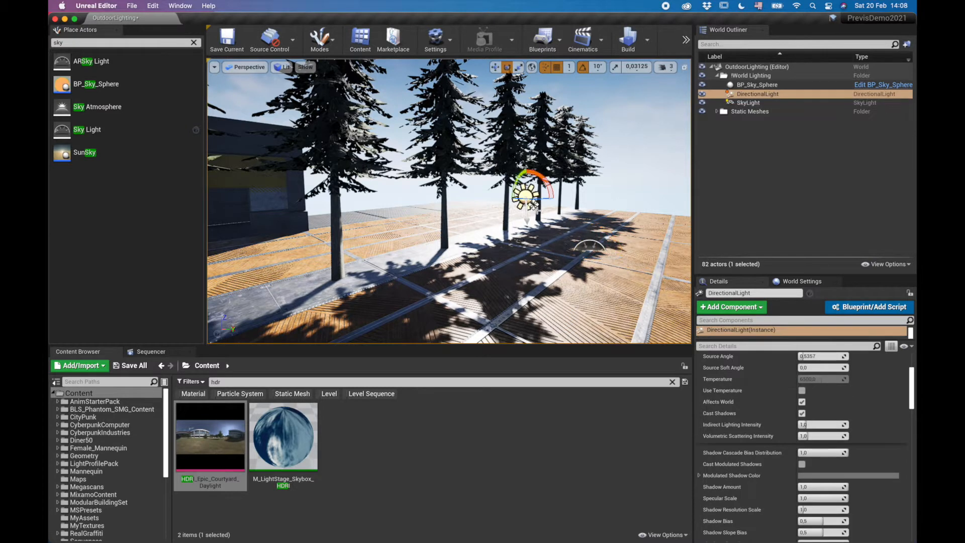
pyautogui.scroll(5, 876, 430)
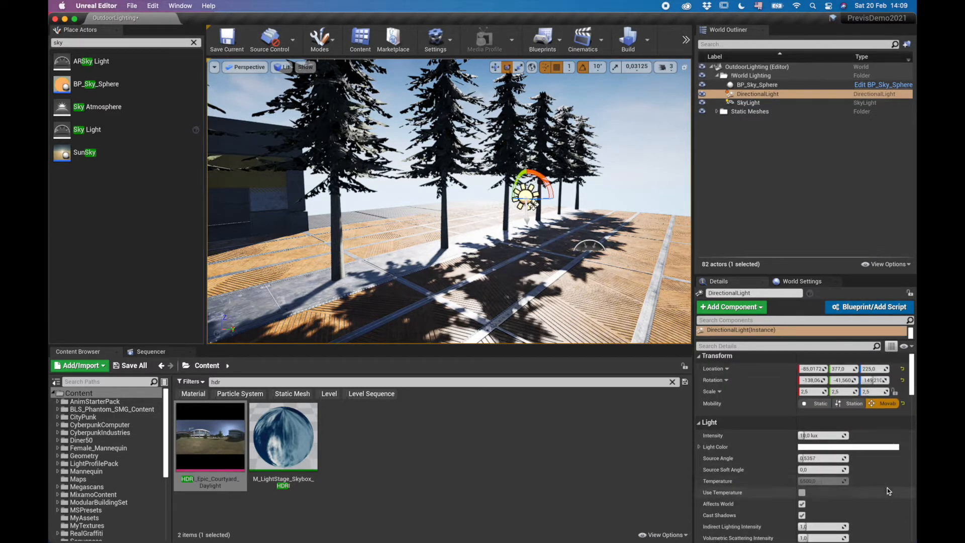
pyautogui.scroll(-1, 888, 487)
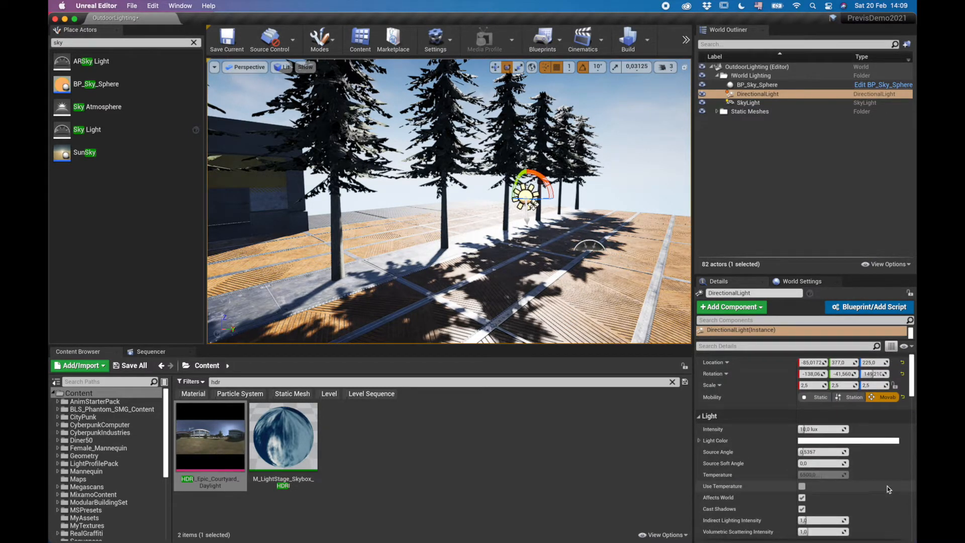
pyautogui.scroll(-7, 888, 486)
pyautogui.moveTo(466, 224); pyautogui.dragTo(466, 166, button='right')
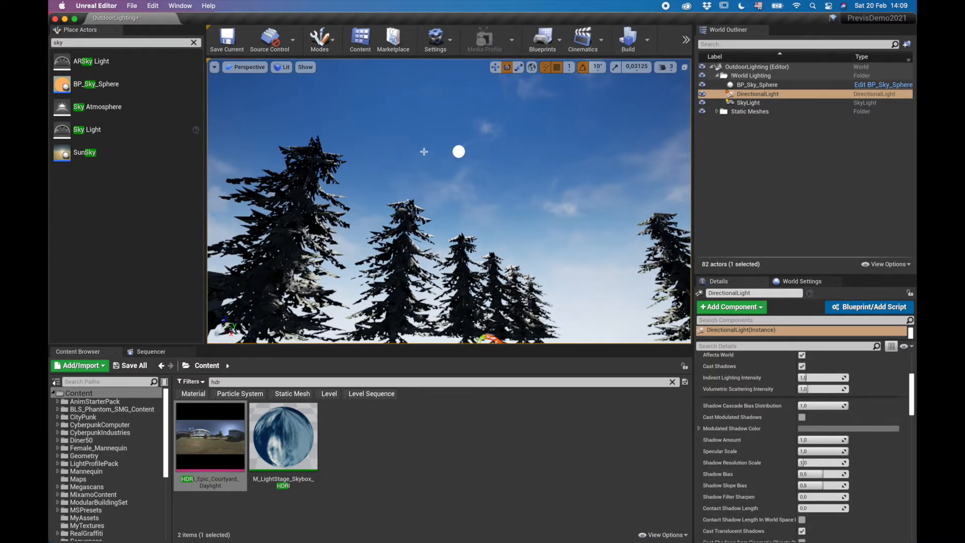
pyautogui.moveTo(465, 166); pyautogui.dragTo(226, 216, button='right')
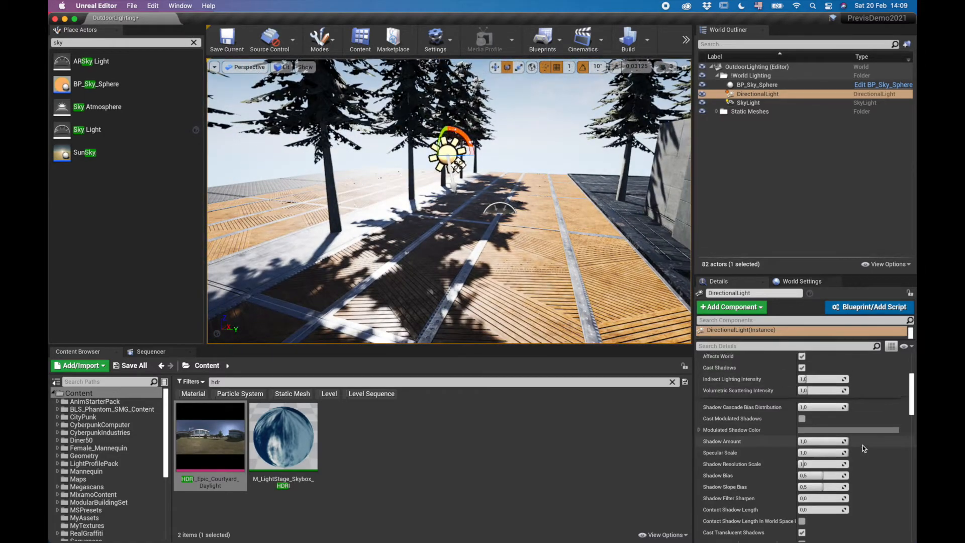
# Try an Indirect Lighting Intensity of 10 on the Directional Light and reset it to the default.
pyautogui.scroll(3, 861, 446)
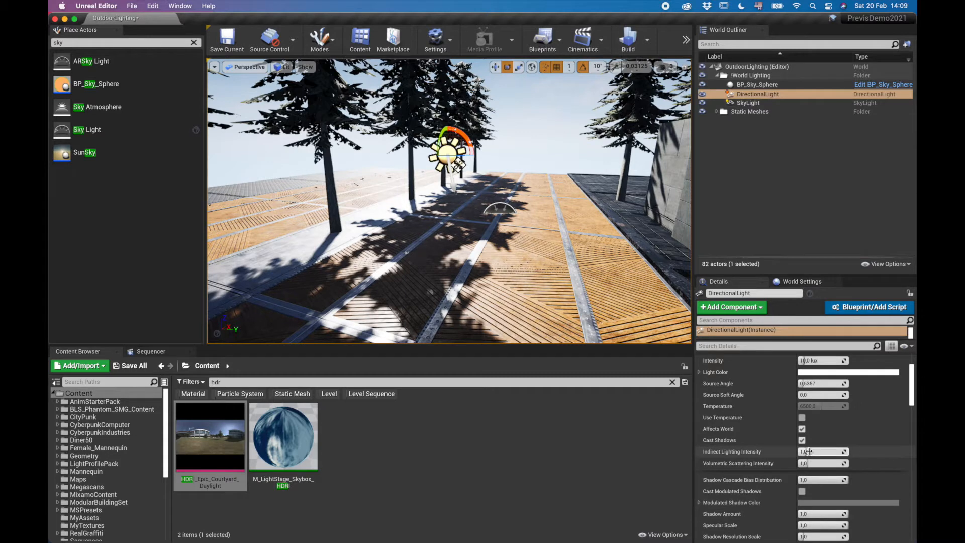
pyautogui.write('10')
pyautogui.press('Return')
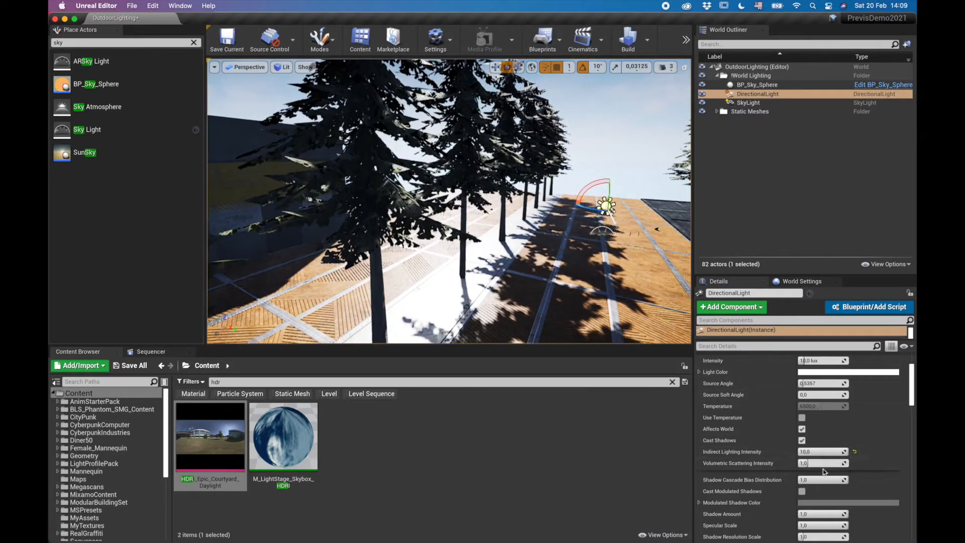
pyautogui.click(855, 453)
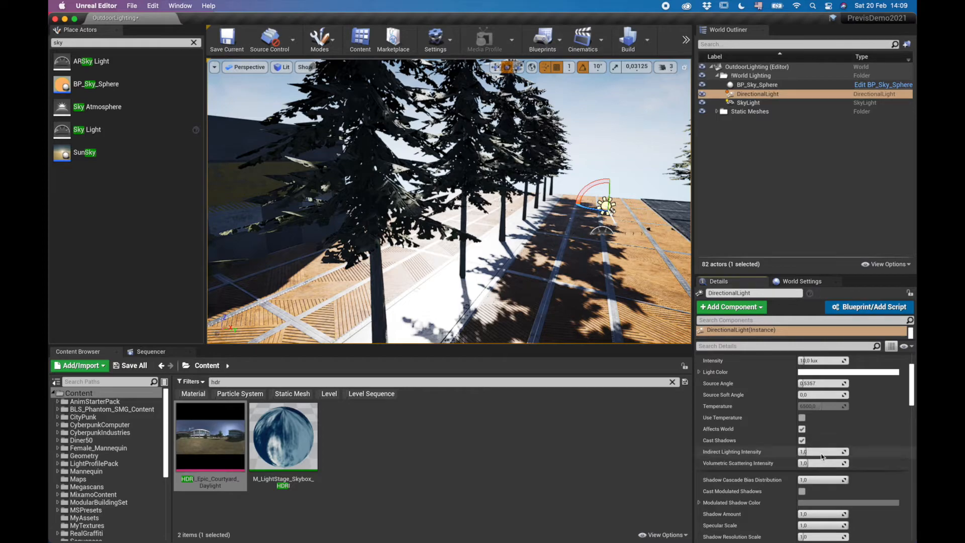
# Enable Light Shaft Occlusion and Light Shaft Bloom on the Directional Light while facing the sun.
pyautogui.moveTo(449, 201); pyautogui.dragTo(418, 128, button='right')
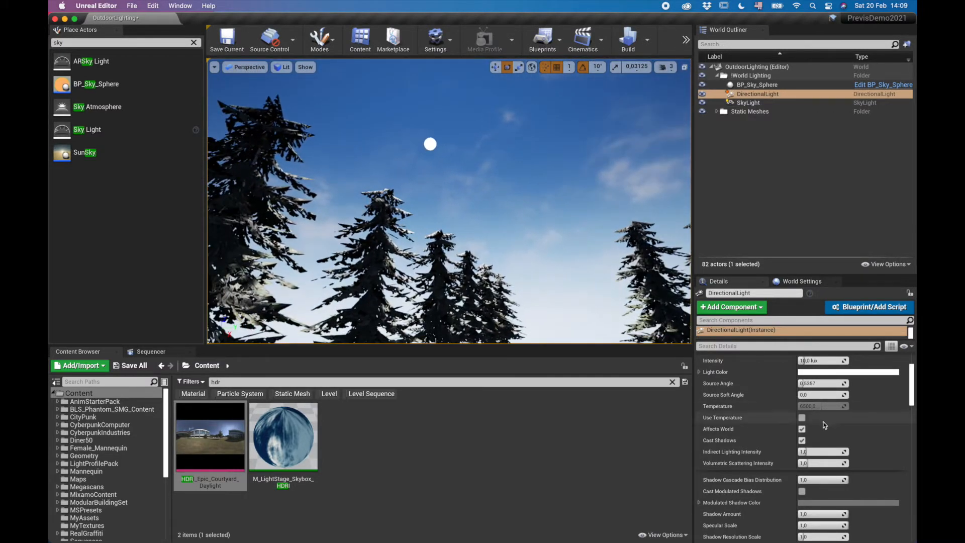
pyautogui.scroll(-5, 870, 435)
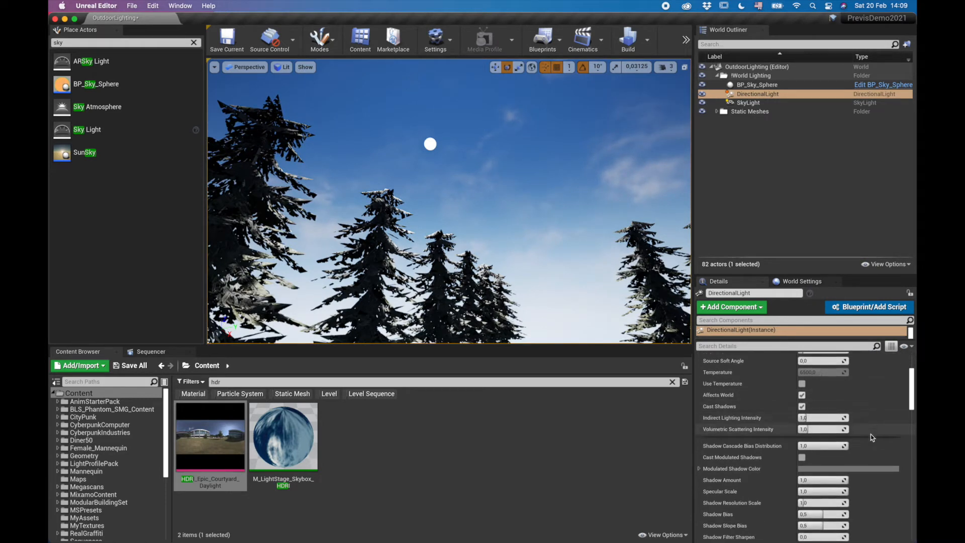
pyautogui.scroll(-10, 871, 433)
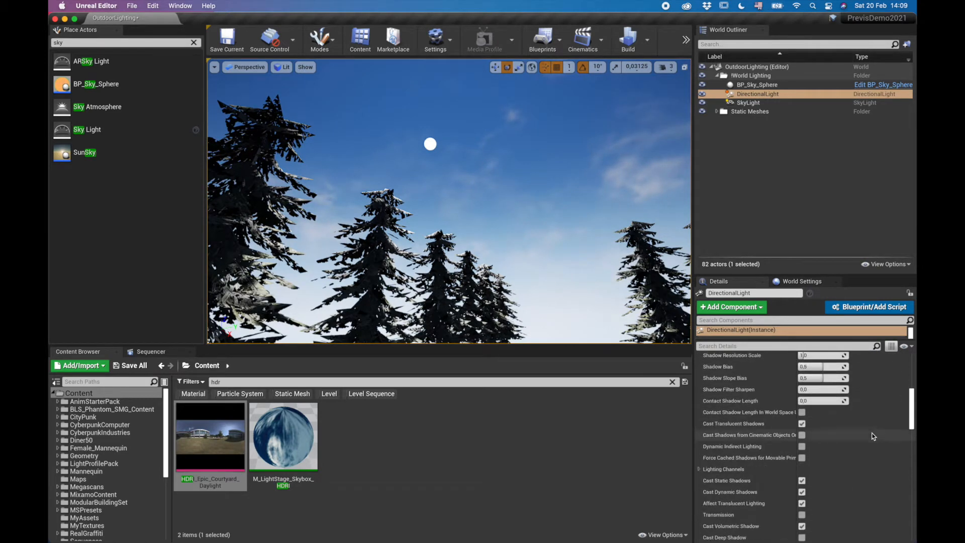
pyautogui.scroll(-8, 873, 433)
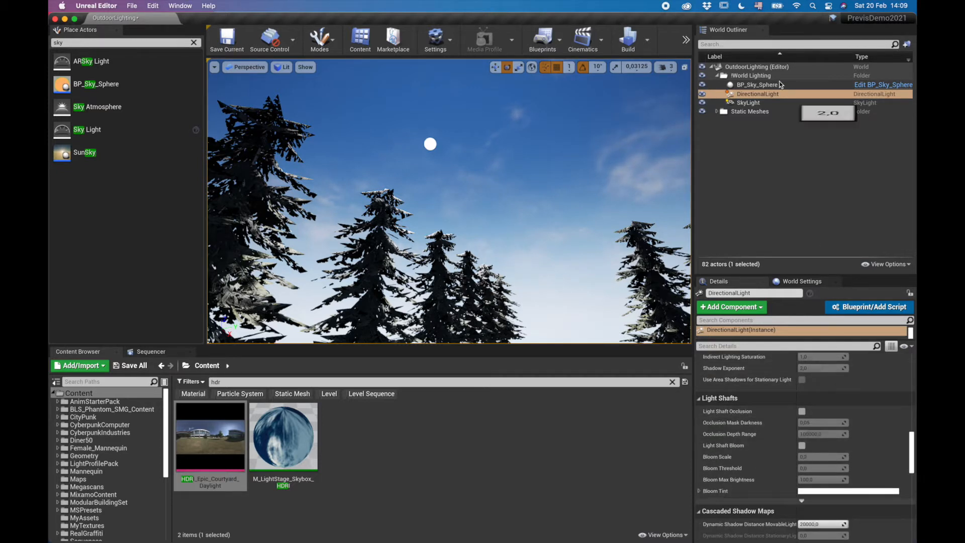
pyautogui.click(755, 95)
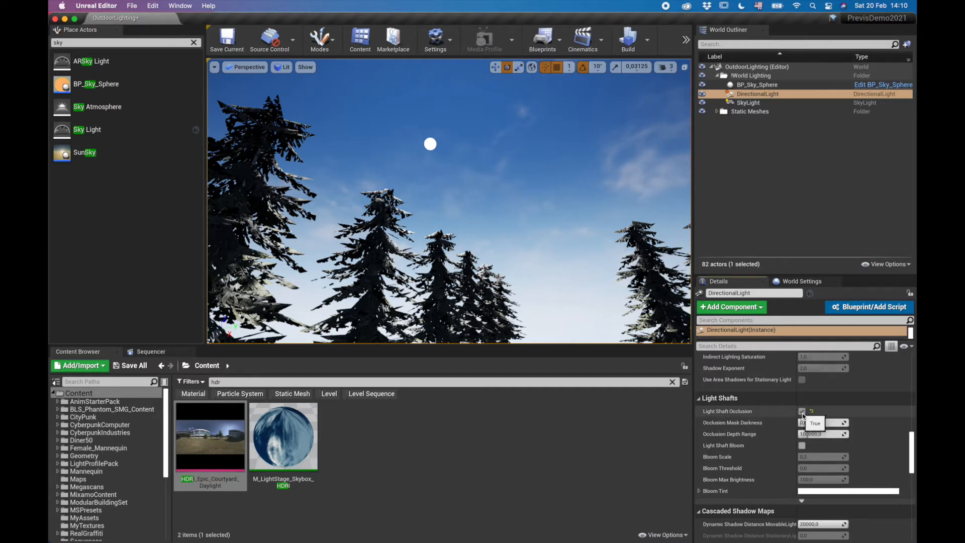
pyautogui.click(801, 446)
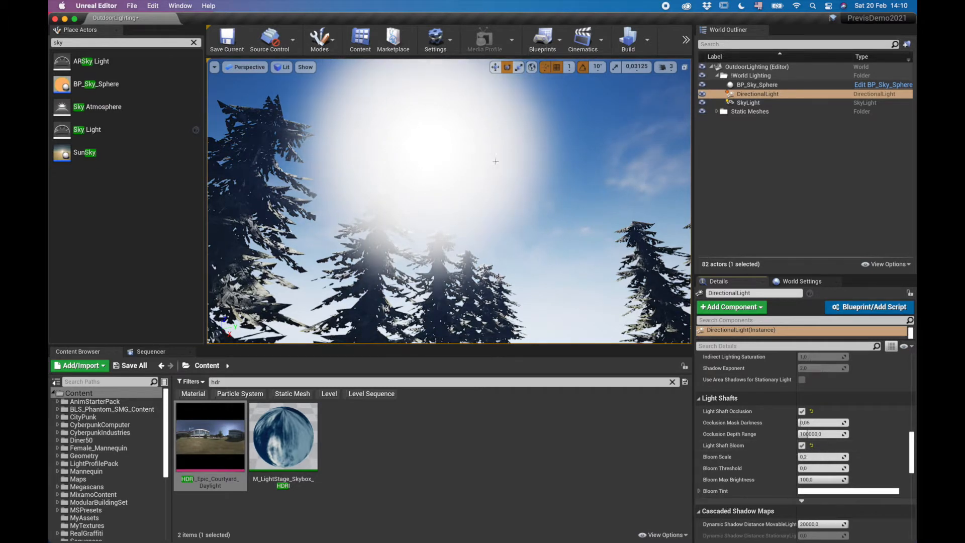
# Set the Directional Light's light shaft Bloom Scale to 0.02.
pyautogui.click(805, 457)
pyautogui.write('0,0')
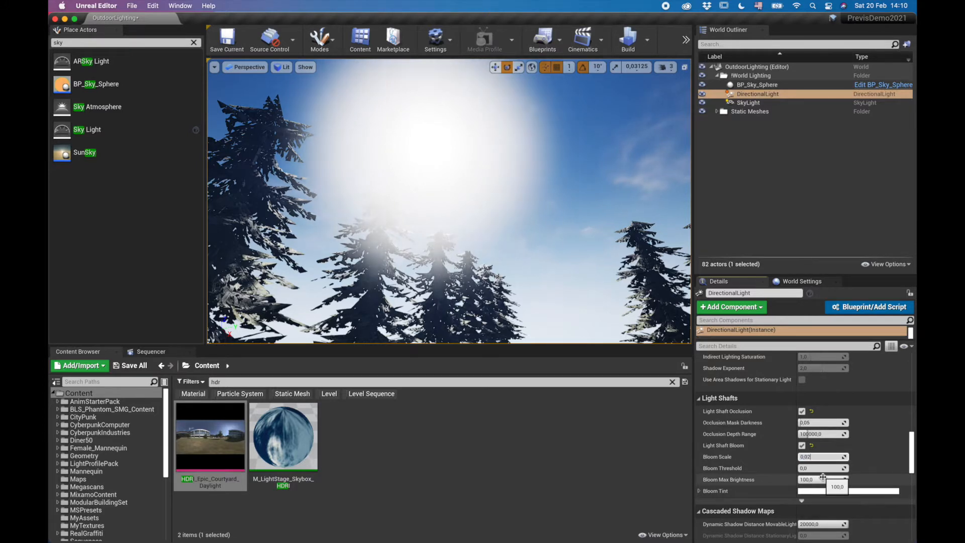
pyautogui.press('Return')
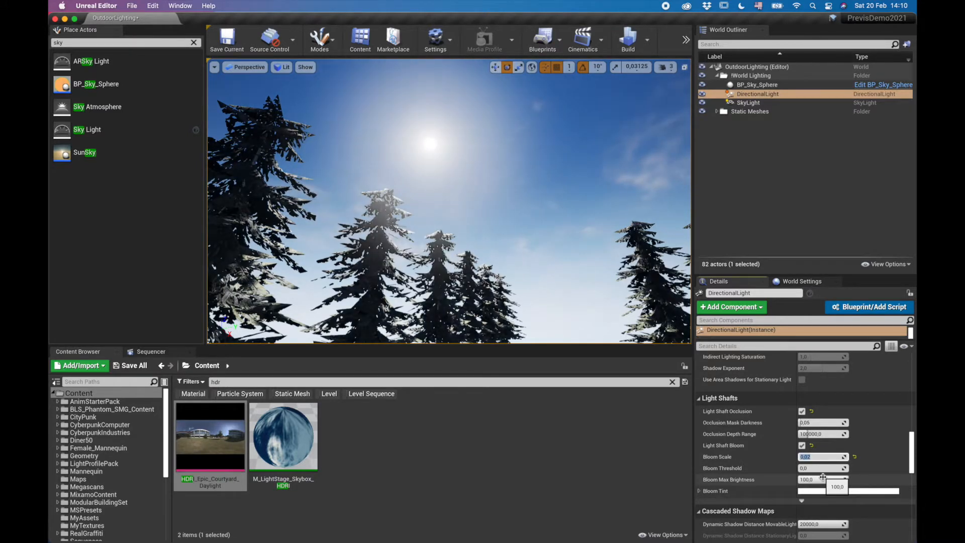
# Examine the light shafts and sun bloom through the trees from several viewpoints along the tiled ground.
pyautogui.moveTo(386, 263)
pyautogui.mouseDown(button='right')
pyautogui.moveTo(376, 289)
pyautogui.moveTo(390, 296)
pyautogui.moveTo(393, 264)
pyautogui.mouseUp(button='right')
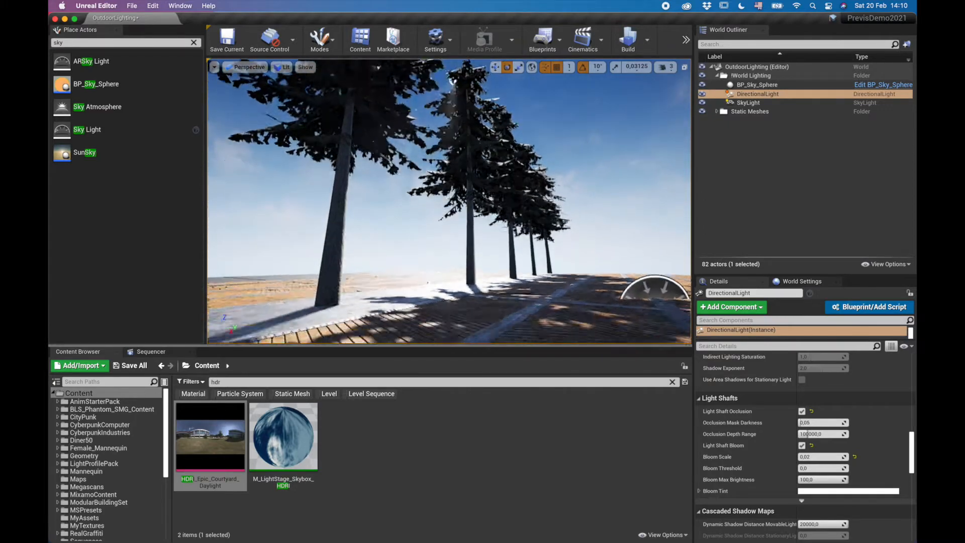
pyautogui.moveTo(393, 264)
pyautogui.mouseDown(button='right')
pyautogui.moveTo(393, 281)
pyautogui.moveTo(392, 258)
pyautogui.mouseUp(button='right')
pyautogui.press('a')
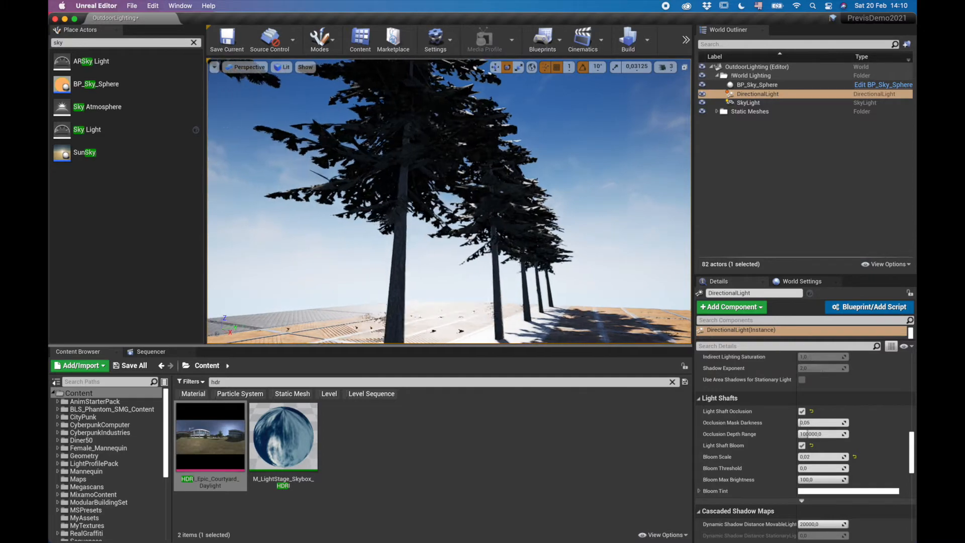
pyautogui.press('d')
pyautogui.moveTo(392, 258); pyautogui.dragTo(410, 292, button='right')
pyautogui.press('s')
pyautogui.press('w')
pyautogui.press('s')
pyautogui.press('w')
pyautogui.press('d')
pyautogui.press('q')
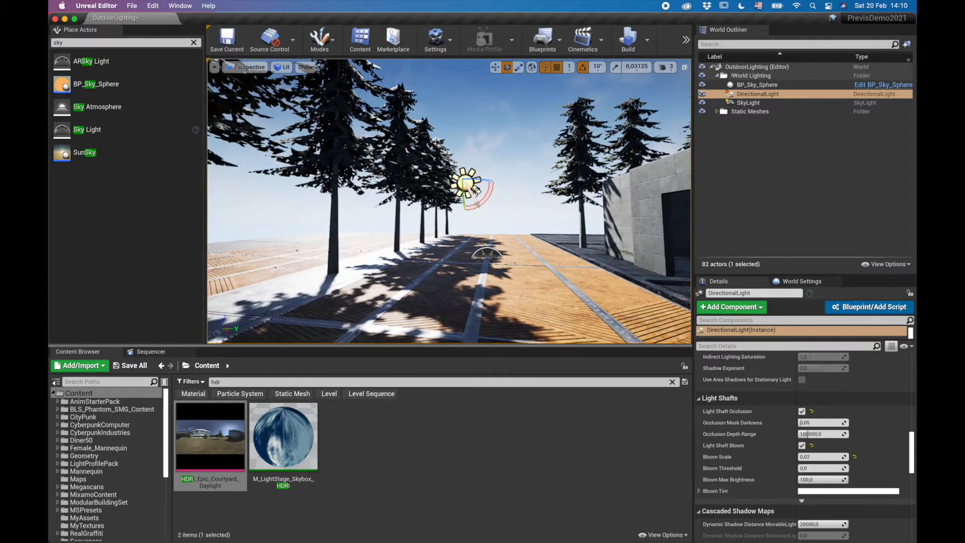
# Find the Volumetric Cloud actor among the placeable actors and add it to the level over the tiled ground.
pyautogui.click(194, 42)
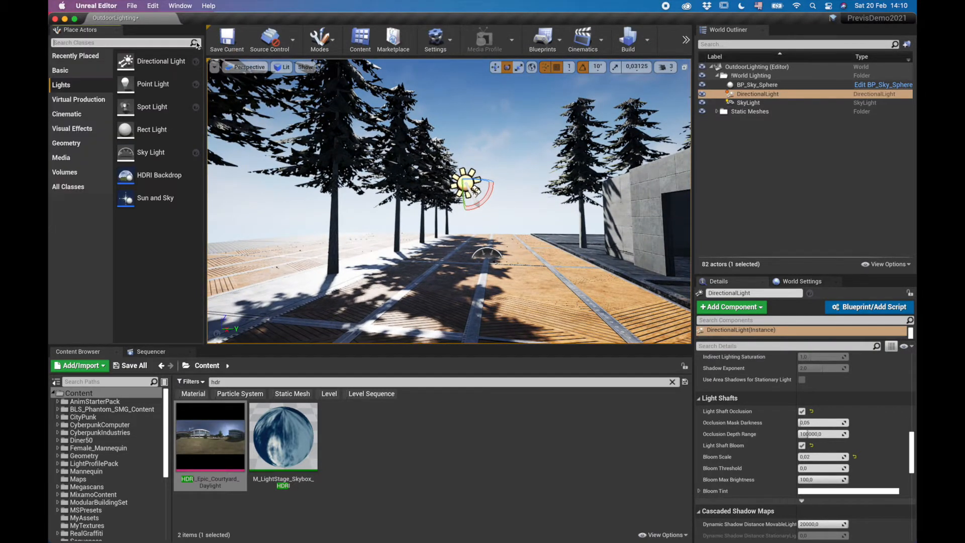
pyautogui.click(139, 43)
pyautogui.write('x')
pyautogui.write('lo')
pyautogui.press('BackSpace')
pyautogui.press('BackSpace')
pyautogui.press('BackSpace')
pyautogui.write('cloud')
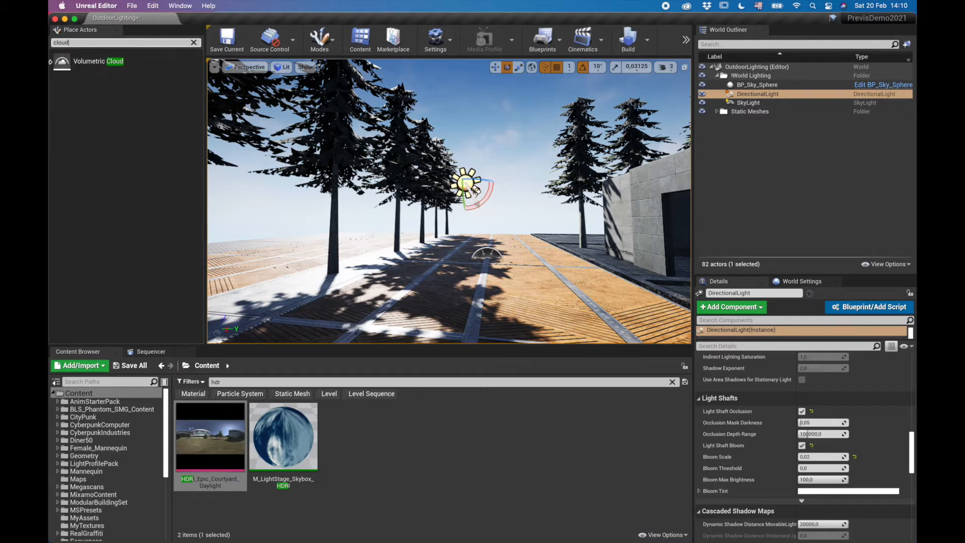
pyautogui.moveTo(98, 61); pyautogui.dragTo(490, 264)
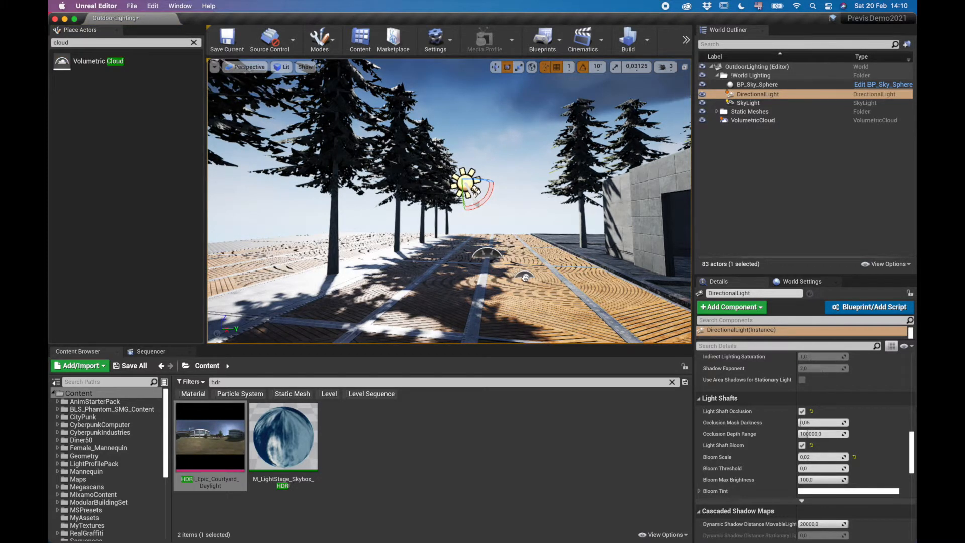
# Raise the Volumetric Cloud to a height of 150 and move it into the !World Lighting folder.
pyautogui.click(523, 278)
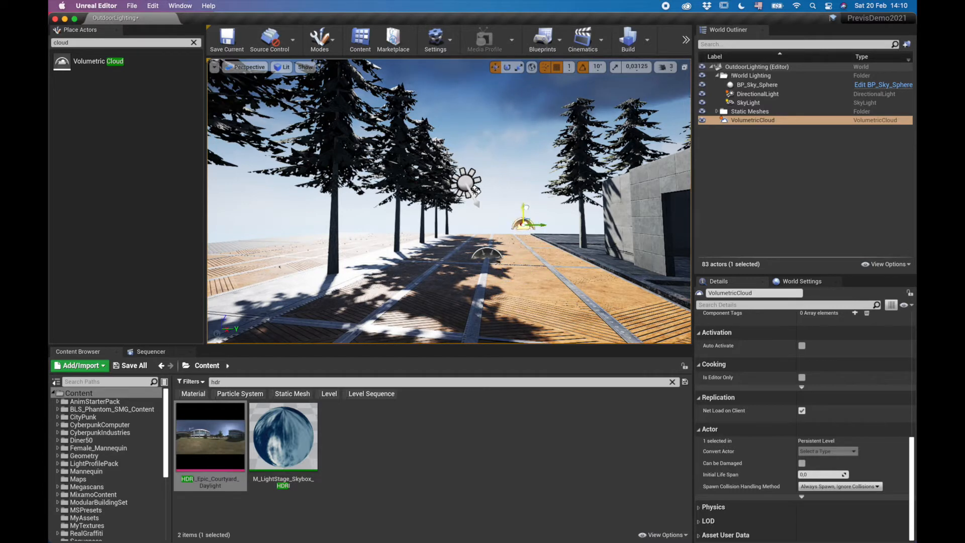
pyautogui.scroll(10, 792, 367)
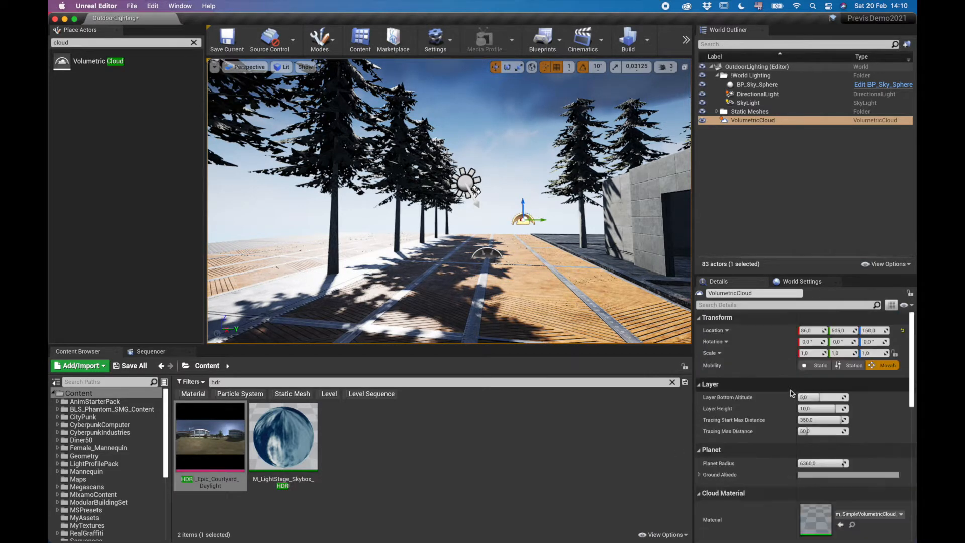
pyautogui.moveTo(777, 126); pyautogui.dragTo(751, 77)
pyautogui.moveTo(634, 132); pyautogui.dragTo(418, 176, button='right')
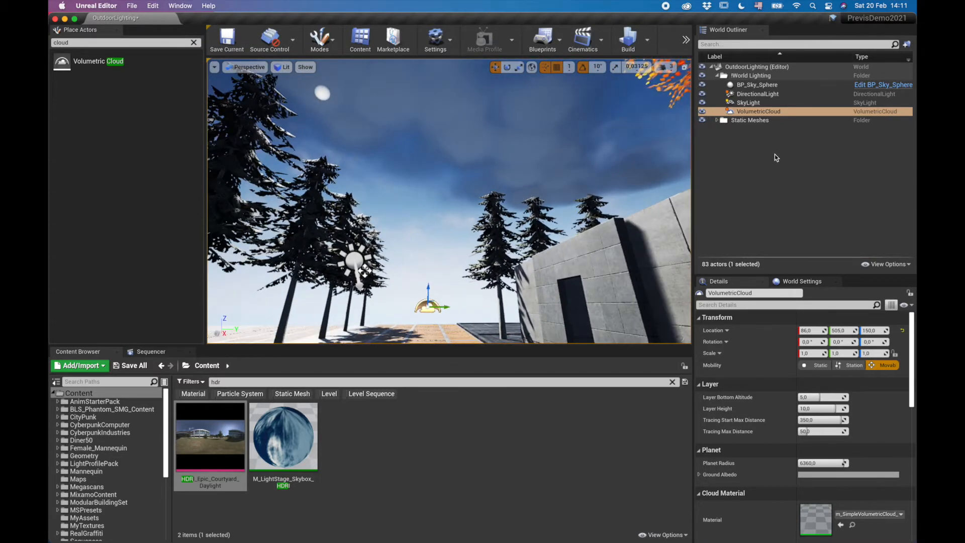
# Enable Atmosphere Sun Light, Cast Shadows on Clouds, Cast Shadows on Atmosphere and Cast Cloud Shadows on the Directional Light.
pyautogui.click(761, 94)
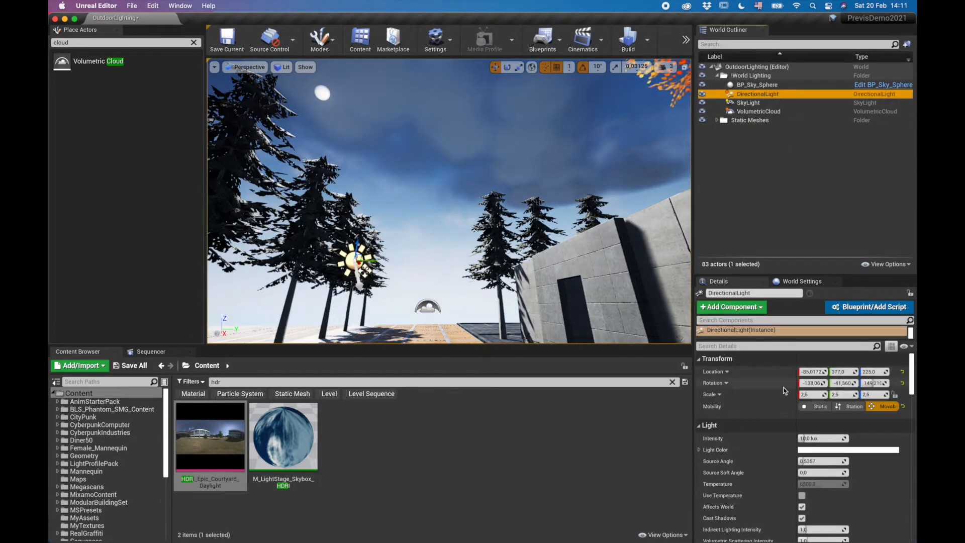
pyautogui.scroll(-15, 784, 390)
pyautogui.scroll(-15, 786, 390)
pyautogui.scroll(1, 785, 390)
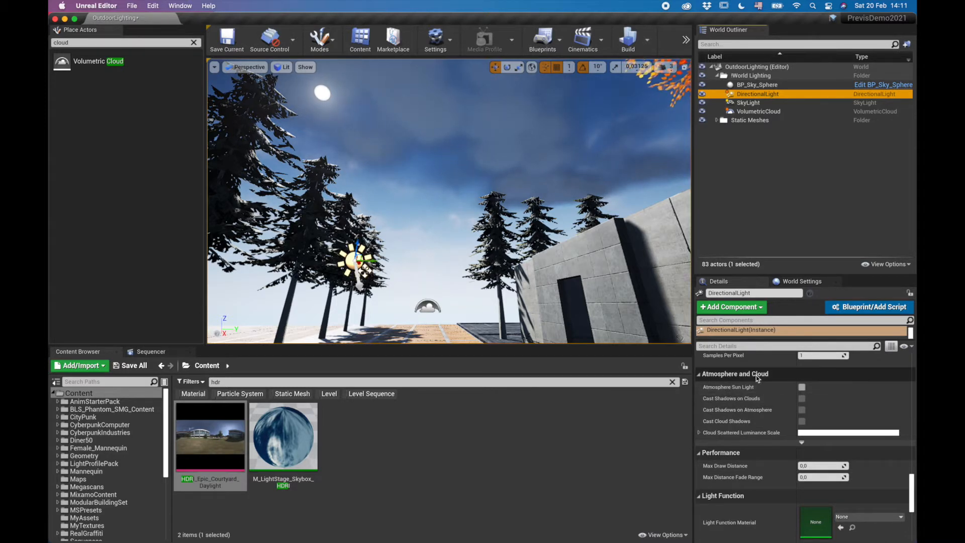
pyautogui.click(801, 387)
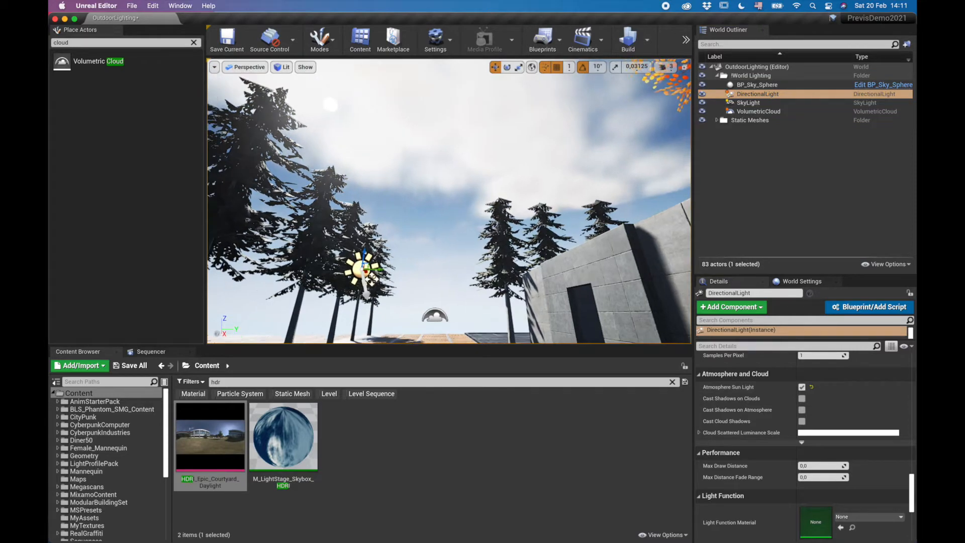
pyautogui.moveTo(450, 201); pyautogui.dragTo(463, 312, button='right')
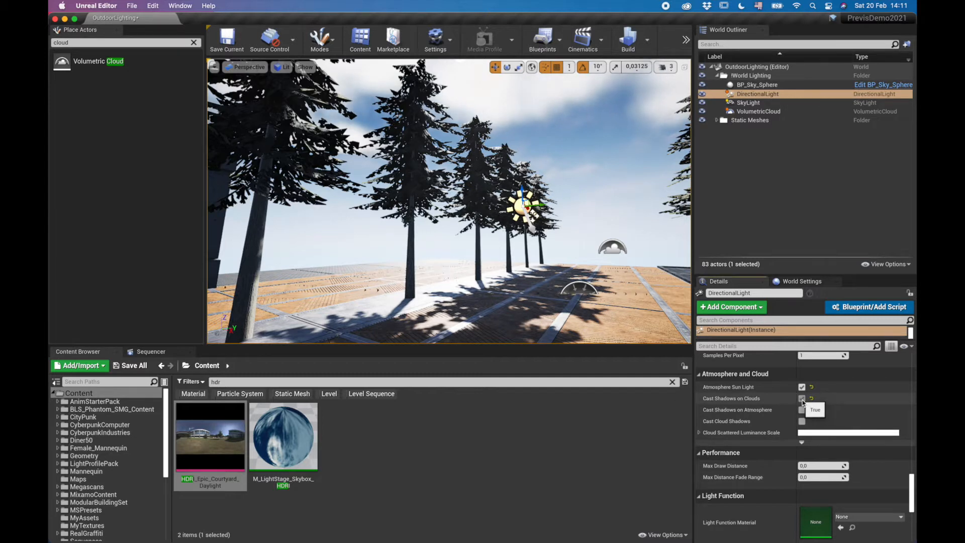
pyautogui.click(801, 398)
pyautogui.click(802, 410)
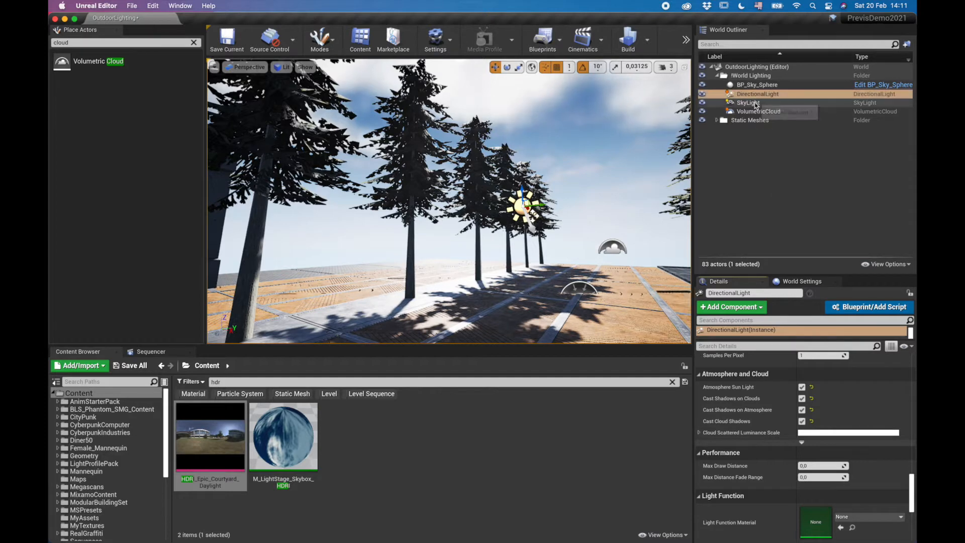
# Examine the Volumetric Cloud's layer, material and cloud tracing settings and how the clouds look above the trees.
pyautogui.click(769, 112)
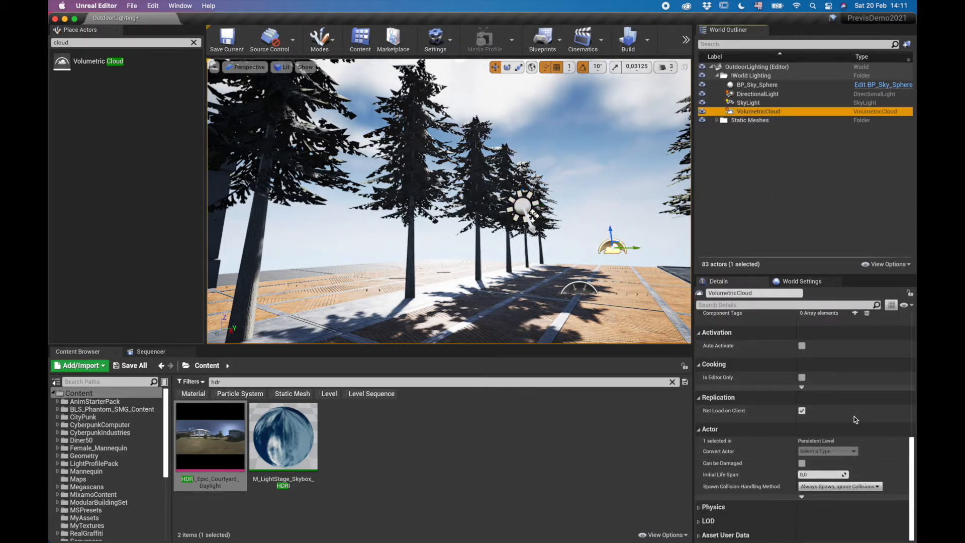
pyautogui.scroll(3, 854, 416)
pyautogui.scroll(10, 854, 416)
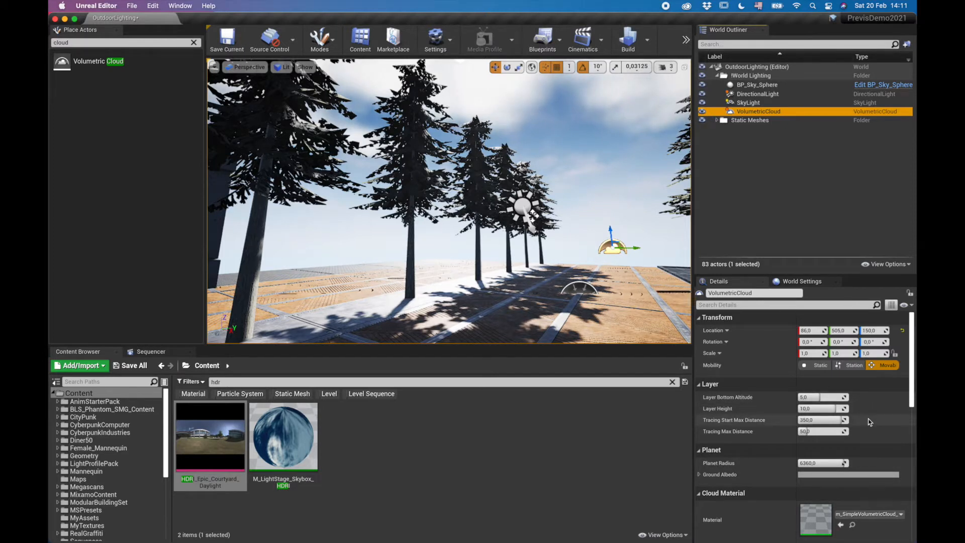
pyautogui.scroll(-3, 870, 422)
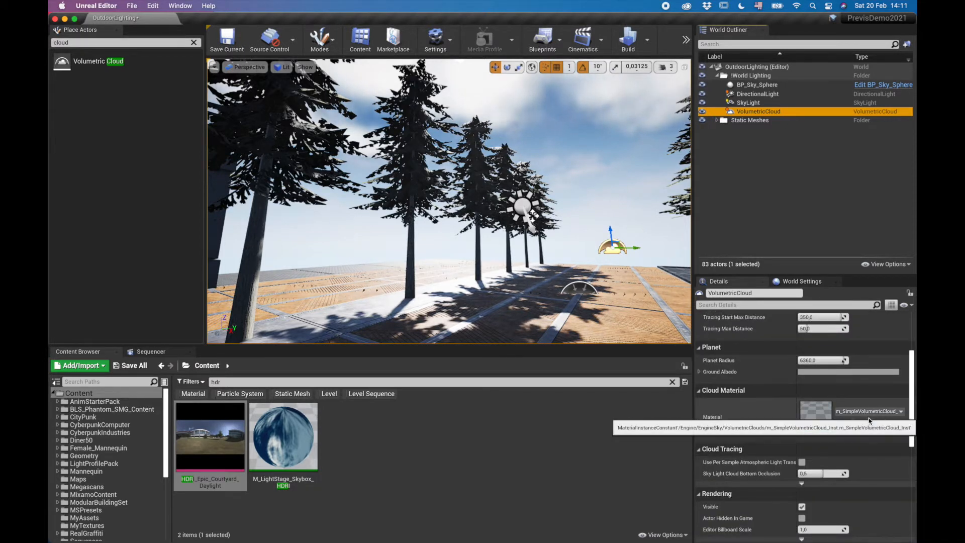
pyautogui.scroll(-1, 869, 420)
pyautogui.scroll(-3, 870, 419)
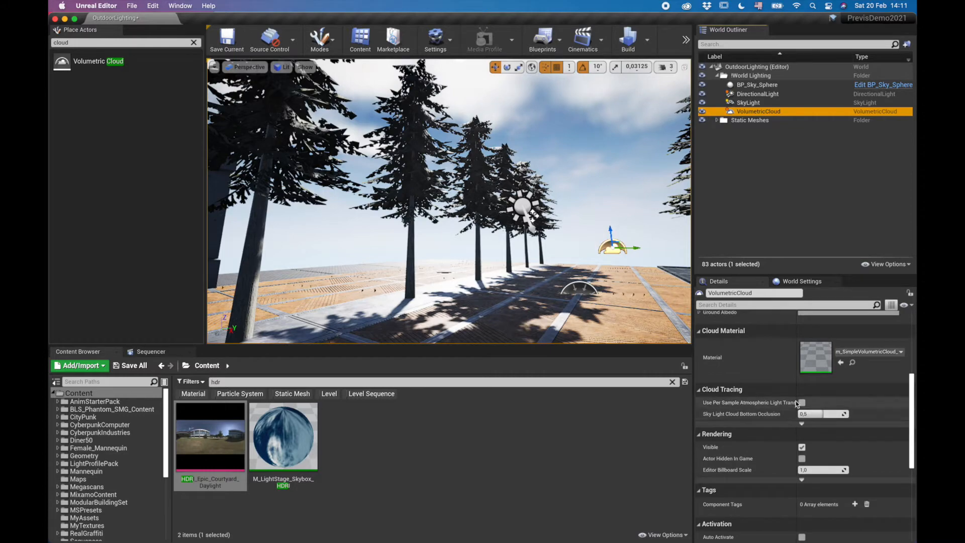
pyautogui.scroll(-2, 844, 426)
pyautogui.scroll(4, 851, 426)
pyautogui.moveTo(522, 221); pyautogui.dragTo(683, 151, button='right')
pyautogui.moveTo(523, 201); pyautogui.dragTo(492, 206, button='right')
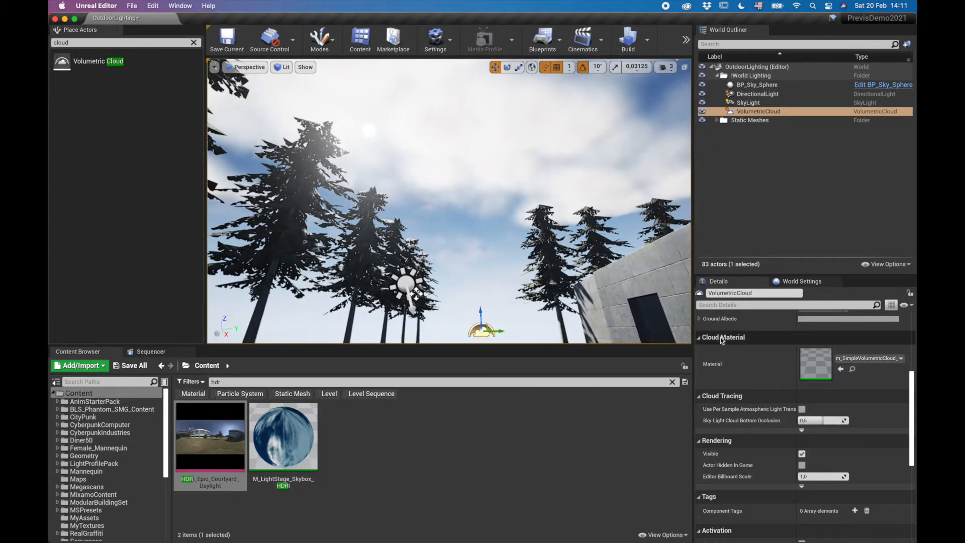
pyautogui.moveTo(416, 293)
pyautogui.mouseDown(button='right')
pyautogui.moveTo(416, 322)
pyautogui.moveTo(380, 329)
pyautogui.moveTo(447, 327)
pyautogui.moveTo(414, 327)
pyautogui.moveTo(432, 327)
pyautogui.moveTo(416, 326)
pyautogui.moveTo(428, 327)
pyautogui.moveTo(416, 345)
pyautogui.moveTo(417, 282)
pyautogui.mouseUp(button='right')
pyautogui.scroll(5, 716, 330)
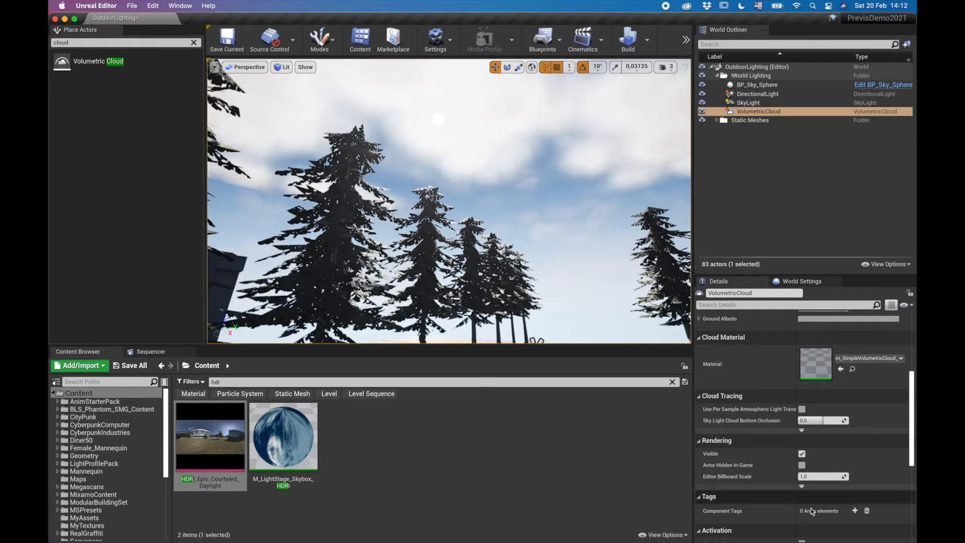
# Try Directional Light intensities of 5 lux and 1 lux, checking the brightness of the trees and tiled ground.
pyautogui.click(755, 95)
pyautogui.click(808, 439)
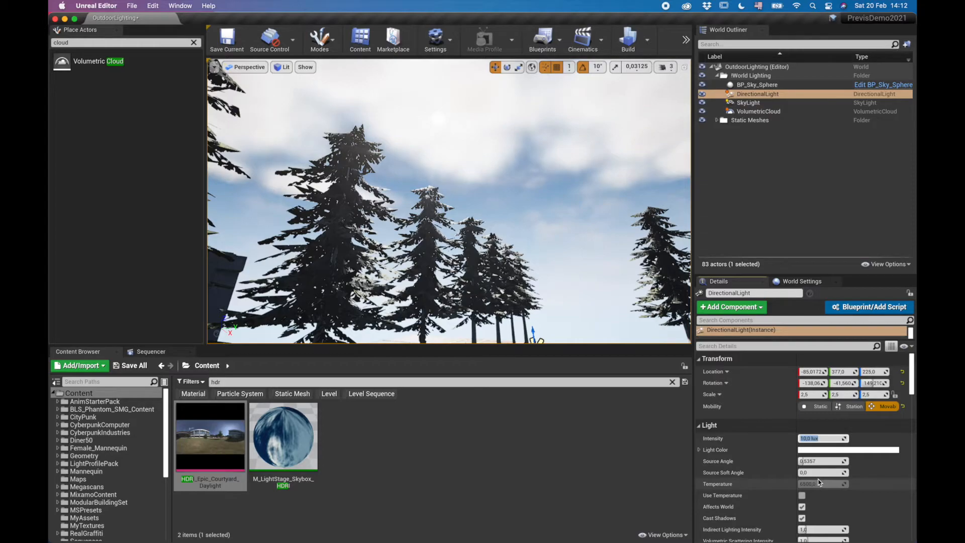
pyautogui.write('5')
pyautogui.press('Return')
pyautogui.press('f')
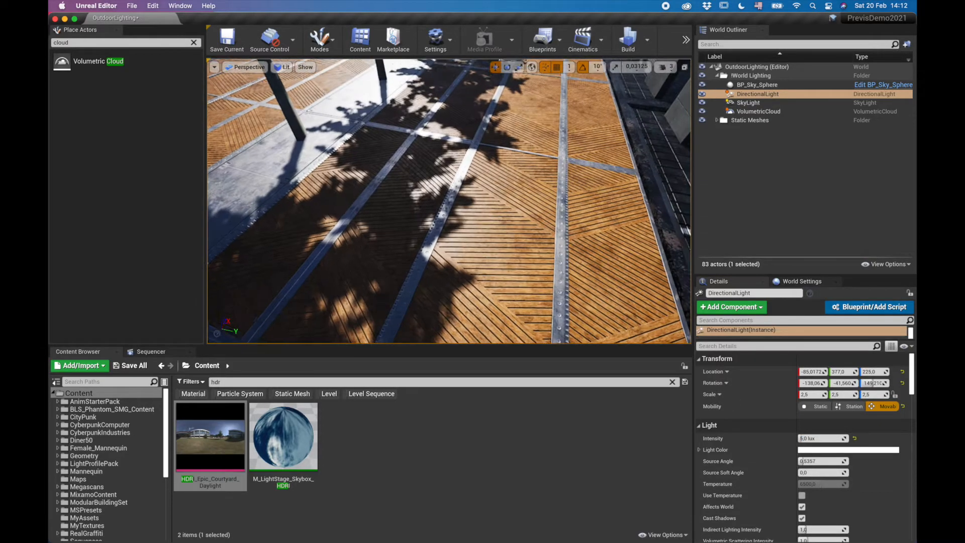
pyautogui.moveTo(533, 201); pyautogui.dragTo(252, 201, button='right')
pyautogui.moveTo(452, 201); pyautogui.dragTo(352, 218, button='right')
pyautogui.click(804, 437)
pyautogui.press('Return')
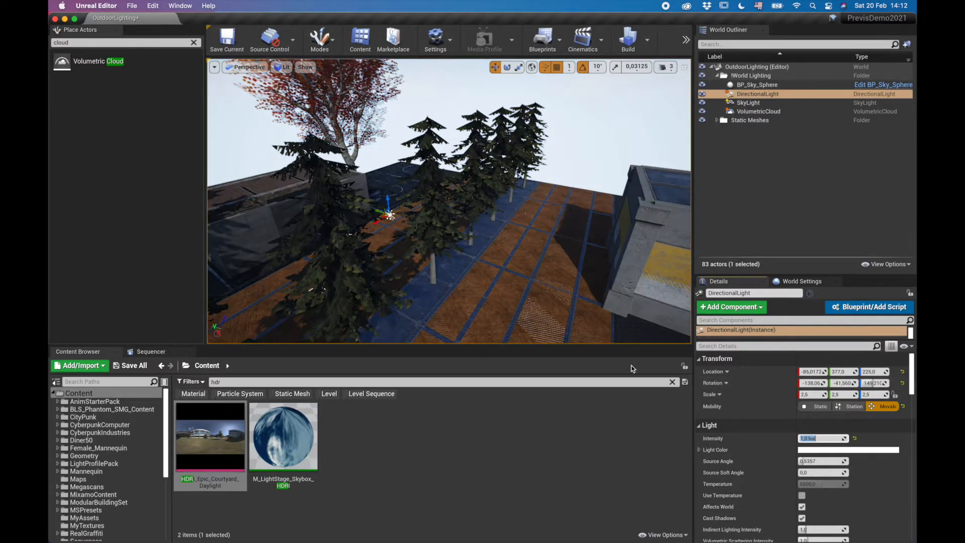
pyautogui.moveTo(447, 201); pyautogui.dragTo(442, 227, button='right')
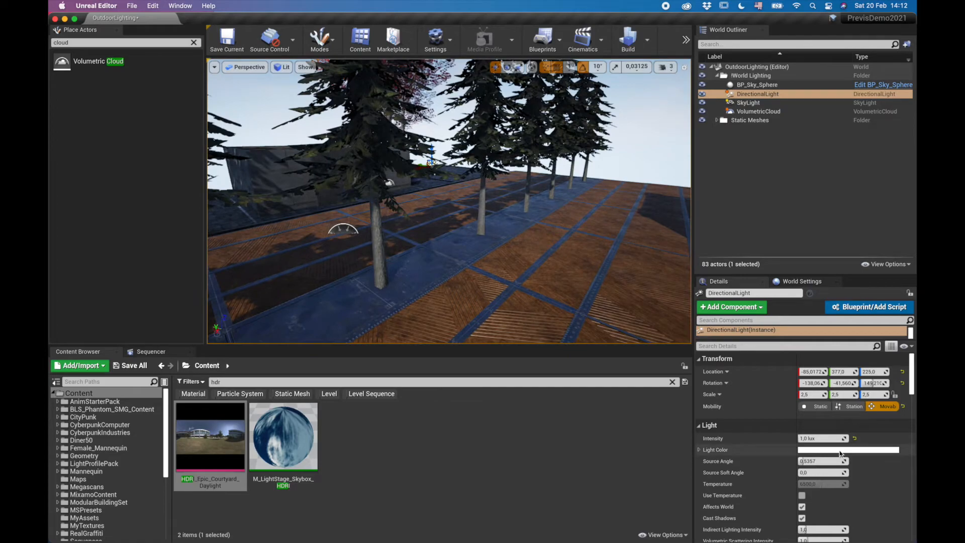
# Set the Directional Light's intensity to 3 lux and check the sunlight and shadows on the tiled ground.
pyautogui.click(807, 437)
pyautogui.write('3')
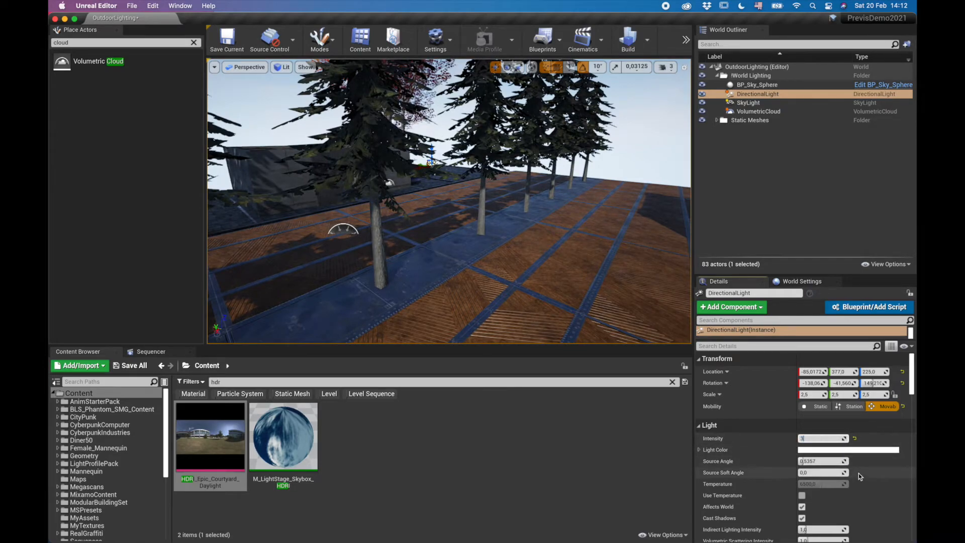
pyautogui.press('Return')
pyautogui.moveTo(452, 211)
pyautogui.mouseDown(button='right')
pyautogui.moveTo(508, 193)
pyautogui.moveTo(638, 194)
pyautogui.moveTo(447, 145)
pyautogui.moveTo(457, 231)
pyautogui.moveTo(437, 216)
pyautogui.mouseUp(button='right')
pyautogui.moveTo(408, 157); pyautogui.dragTo(466, 248, button='right')
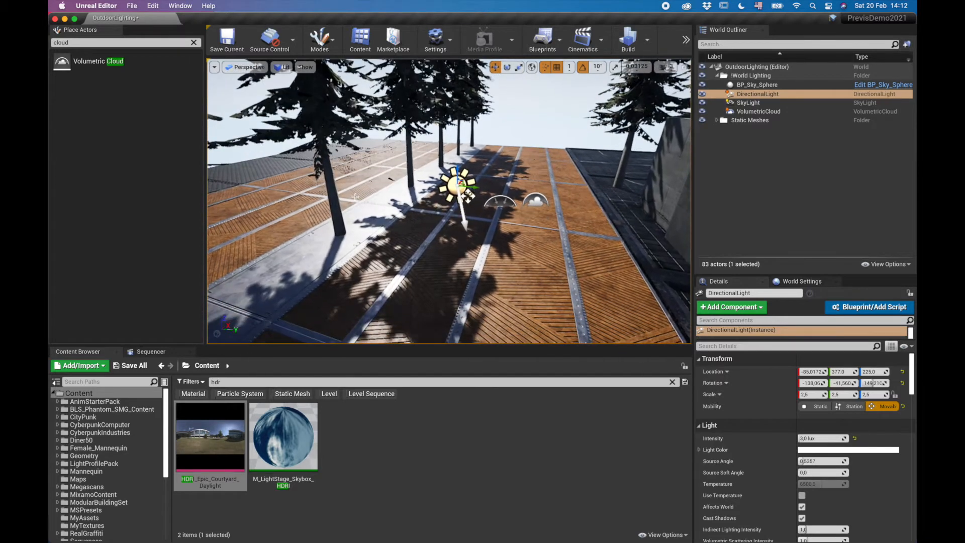
# Place a Sphere Reflection Capture above the tiled ground at a height of 208 and move it into the !World Lighting folder.
pyautogui.click(194, 43)
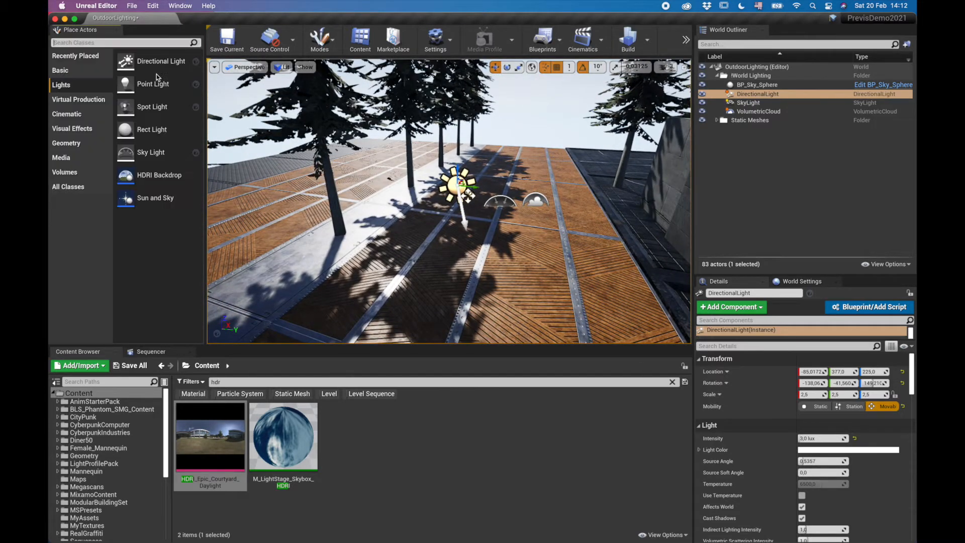
pyautogui.write('ref')
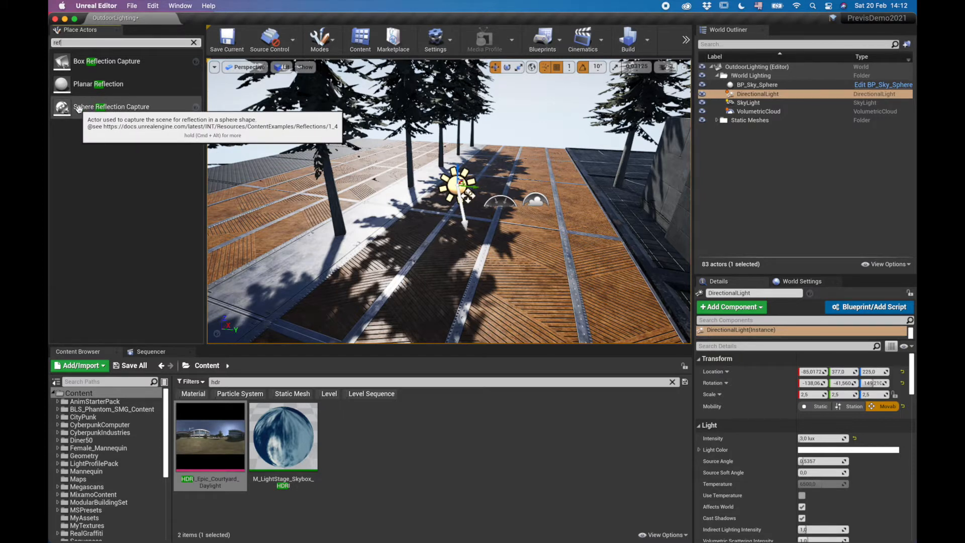
pyautogui.moveTo(67, 105); pyautogui.dragTo(446, 258)
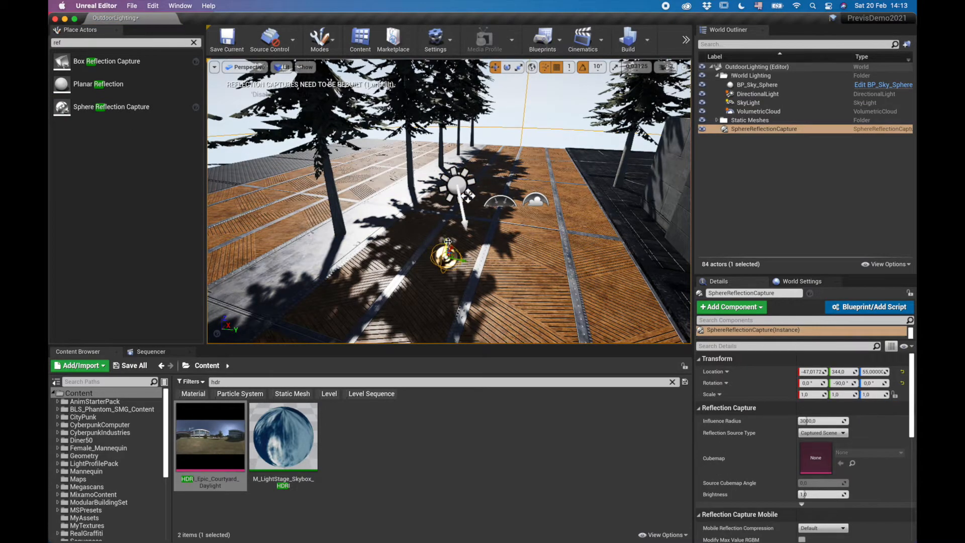
pyautogui.moveTo(542, 273); pyautogui.dragTo(477, 249, button='right')
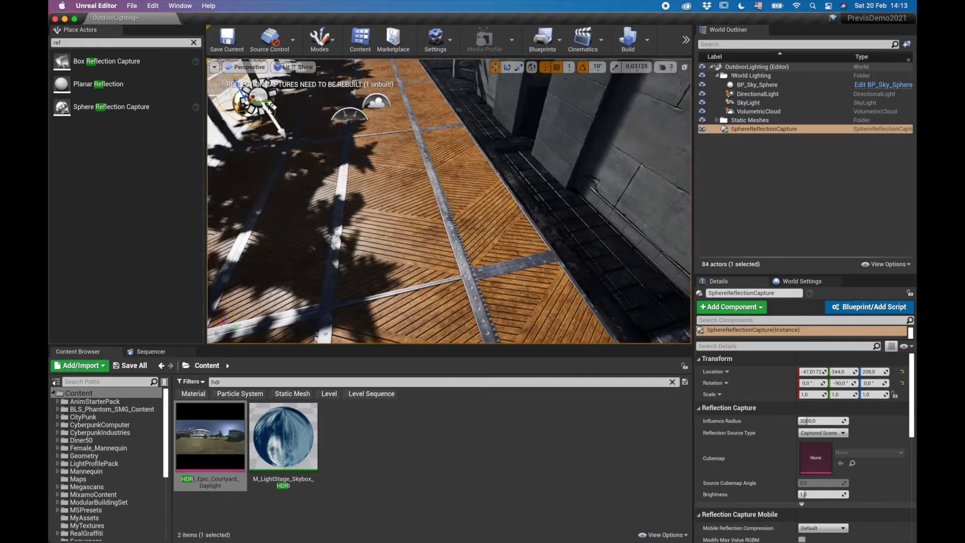
pyautogui.moveTo(449, 201); pyautogui.dragTo(522, 180, button='right')
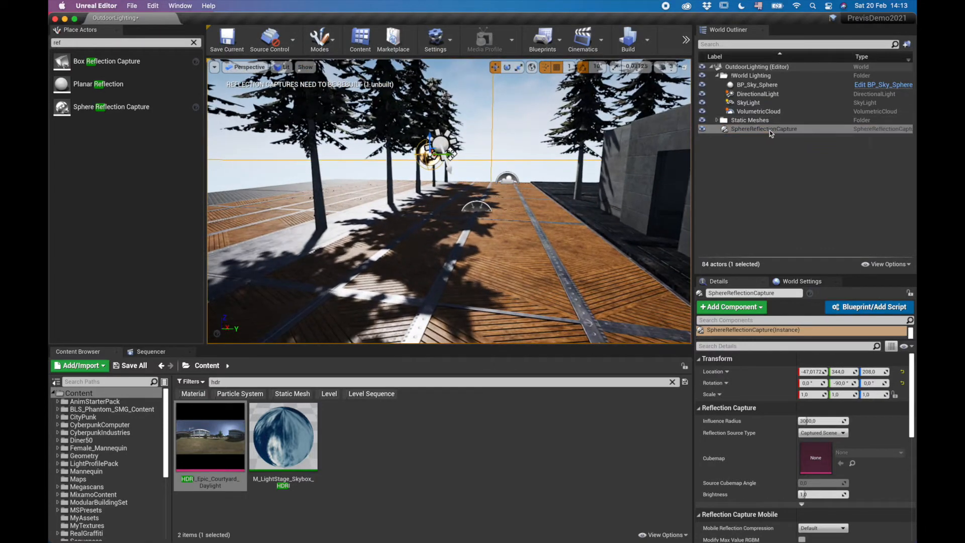
pyautogui.moveTo(766, 130); pyautogui.dragTo(763, 75)
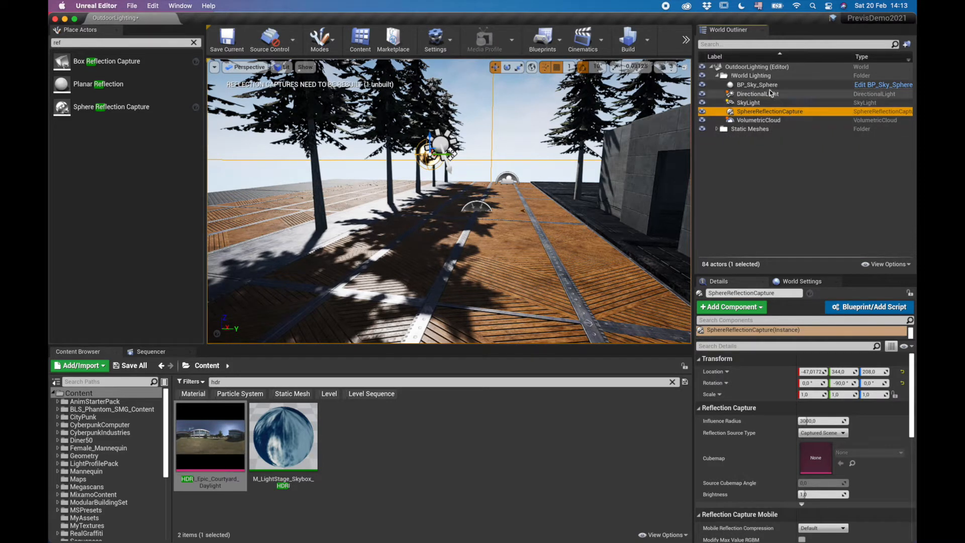
# Review the Directional Light, Sky Light, Sphere Reflection Capture and Volumetric Cloud in turn, and inspect the cloudy sky.
pyautogui.click(756, 95)
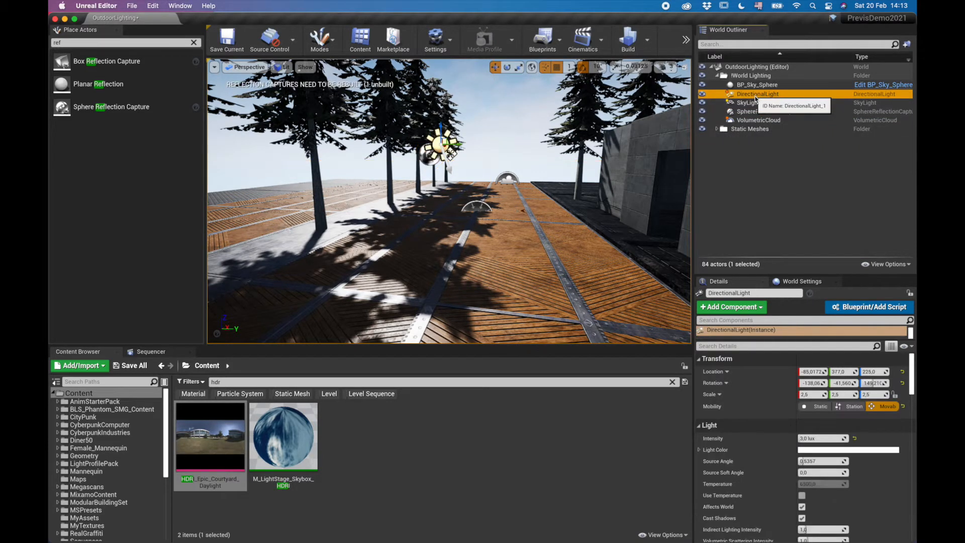
pyautogui.click(753, 103)
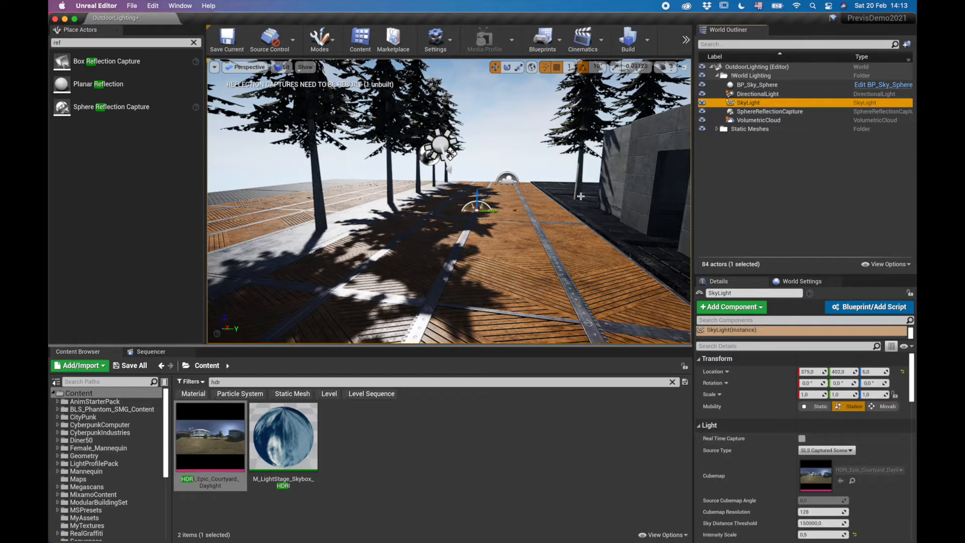
pyautogui.click(756, 111)
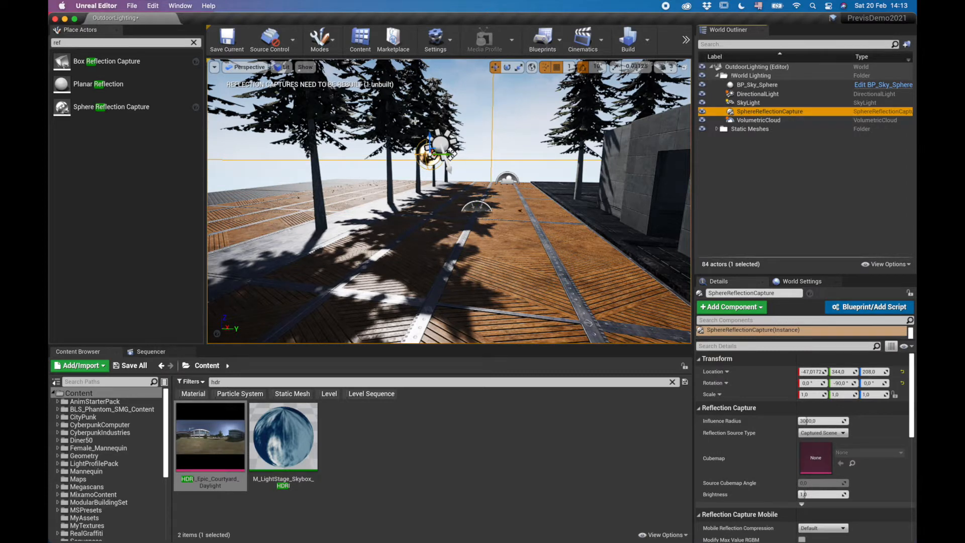
pyautogui.click(757, 121)
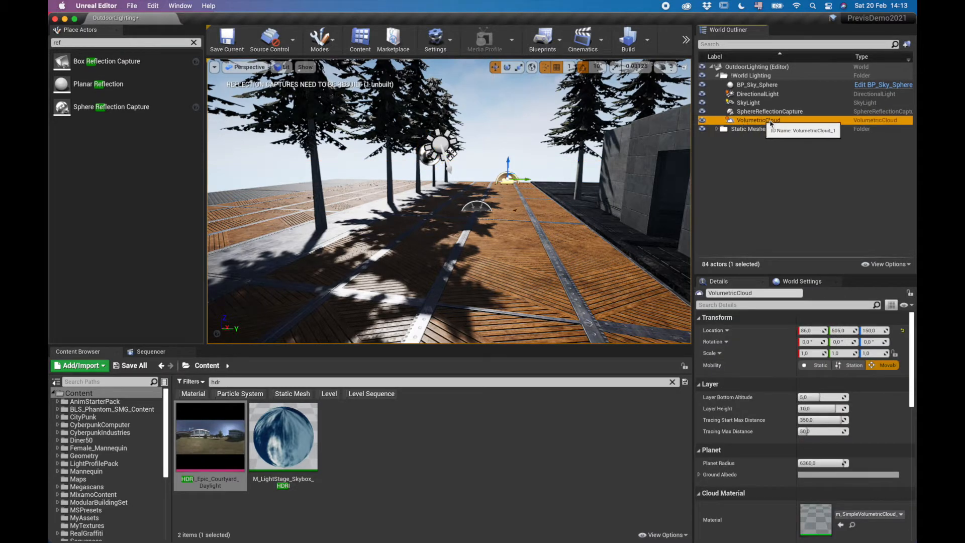
pyautogui.moveTo(535, 191); pyautogui.dragTo(544, 87, button='right')
pyautogui.moveTo(535, 190); pyautogui.dragTo(578, 237, button='right')
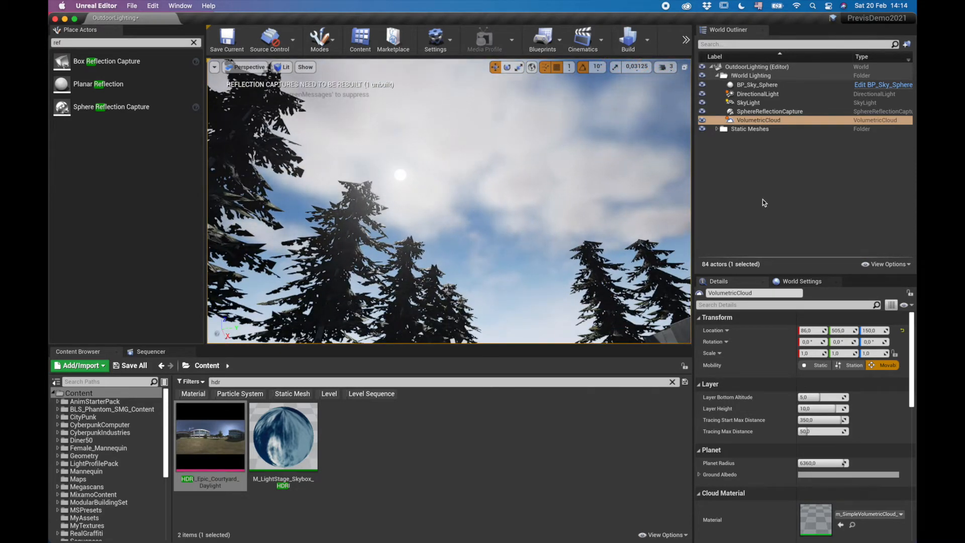
pyautogui.press('f')
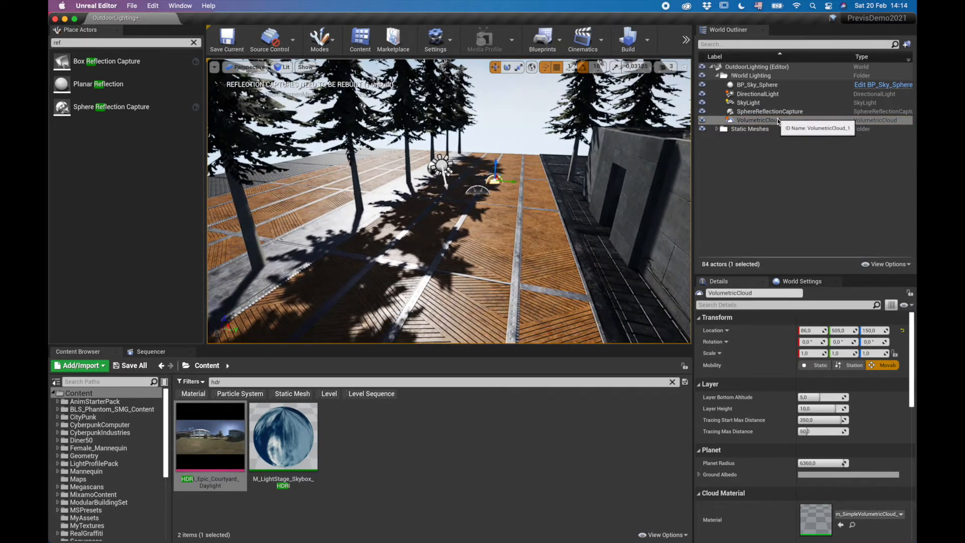
# Find the Exponential Height Fog actor, place it on the shaded tiled ground and raise it to a height of 73.
pyautogui.click(777, 120)
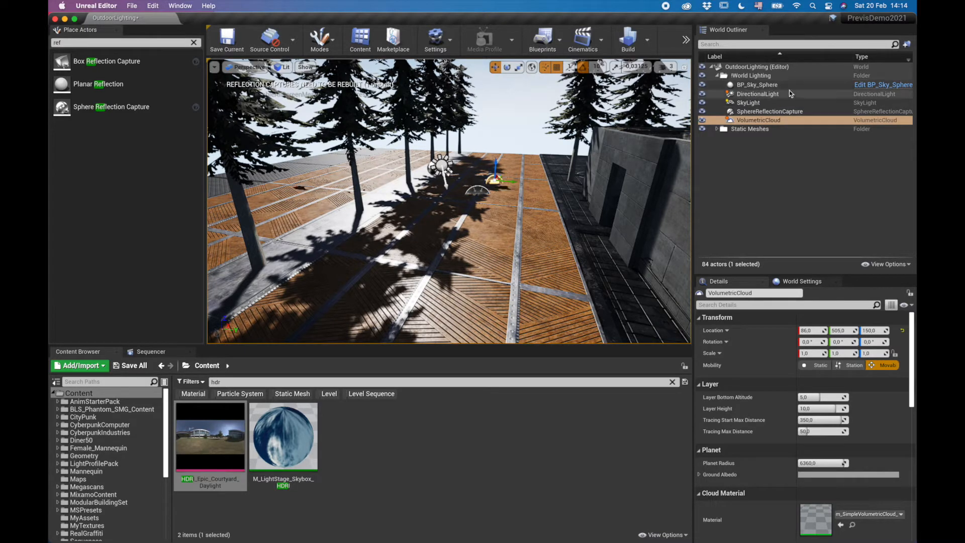
pyautogui.moveTo(557, 146)
pyautogui.mouseDown(button='right')
pyautogui.moveTo(508, 111)
pyautogui.moveTo(427, 125)
pyautogui.moveTo(554, 117)
pyautogui.moveTo(557, 148)
pyautogui.mouseUp(button='right')
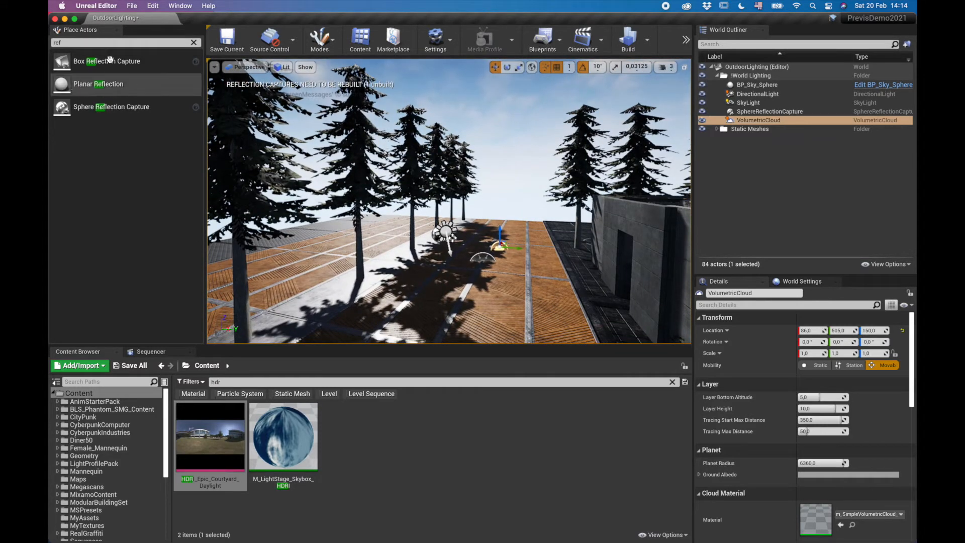
pyautogui.click(194, 43)
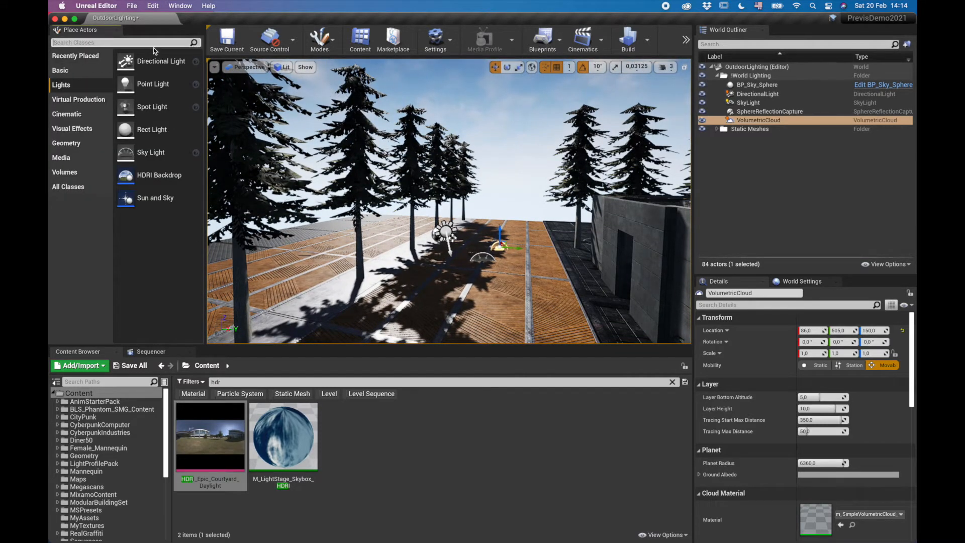
pyautogui.write('fog')
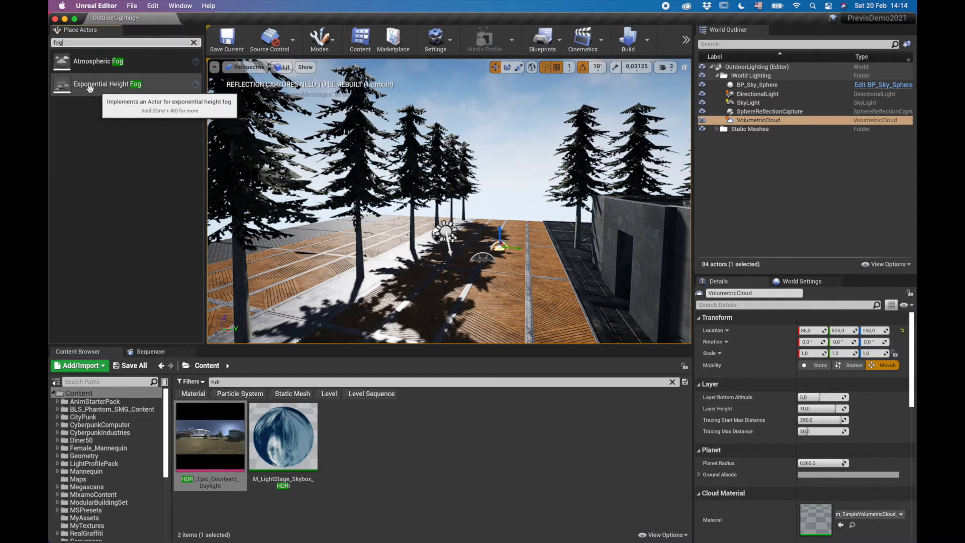
pyautogui.click(86, 86)
pyautogui.moveTo(367, 220); pyautogui.dragTo(436, 262)
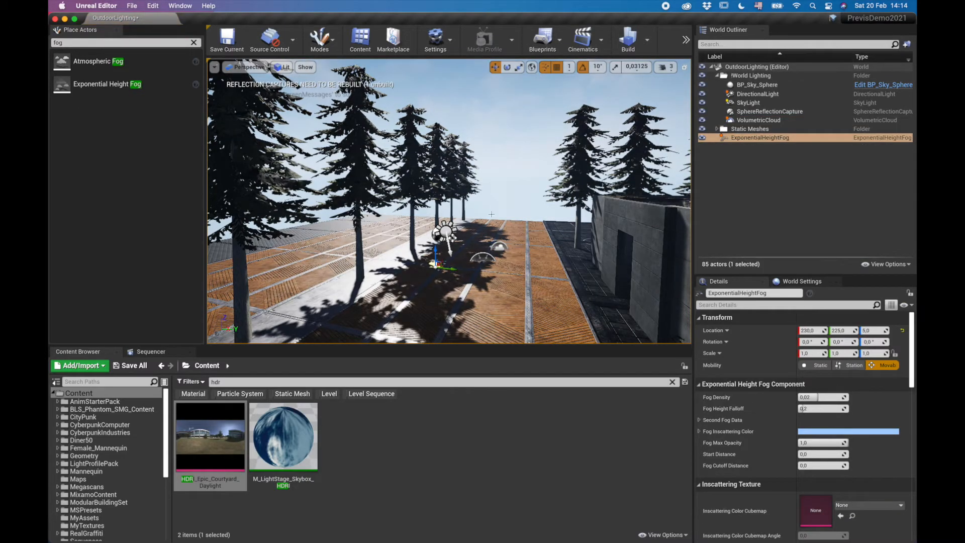
pyautogui.moveTo(515, 187)
pyautogui.mouseDown(button='right')
pyautogui.moveTo(346, 191)
pyautogui.moveTo(361, 226)
pyautogui.moveTo(347, 203)
pyautogui.moveTo(490, 198)
pyautogui.moveTo(542, 178)
pyautogui.moveTo(505, 188)
pyautogui.moveTo(535, 178)
pyautogui.moveTo(520, 190)
pyautogui.mouseUp(button='right')
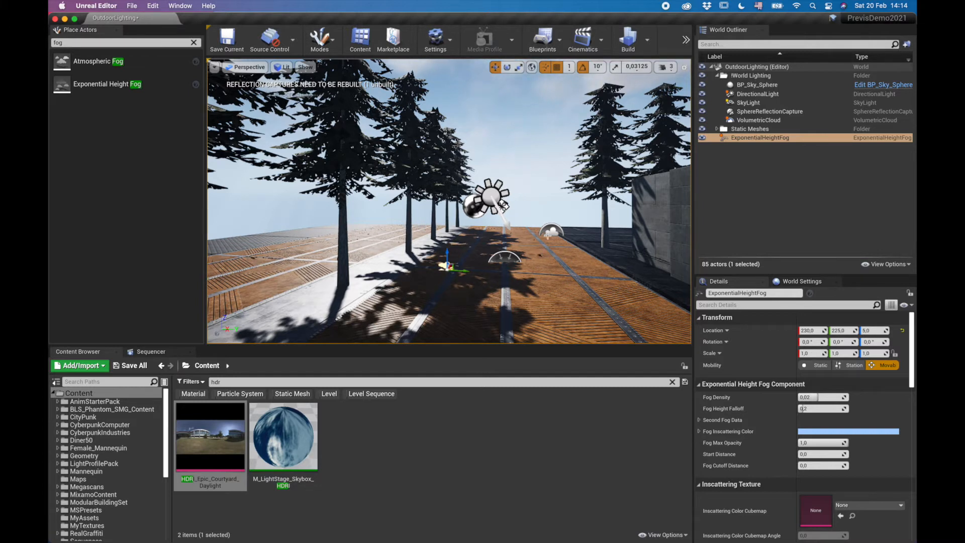
pyautogui.moveTo(448, 249); pyautogui.dragTo(447, 233)
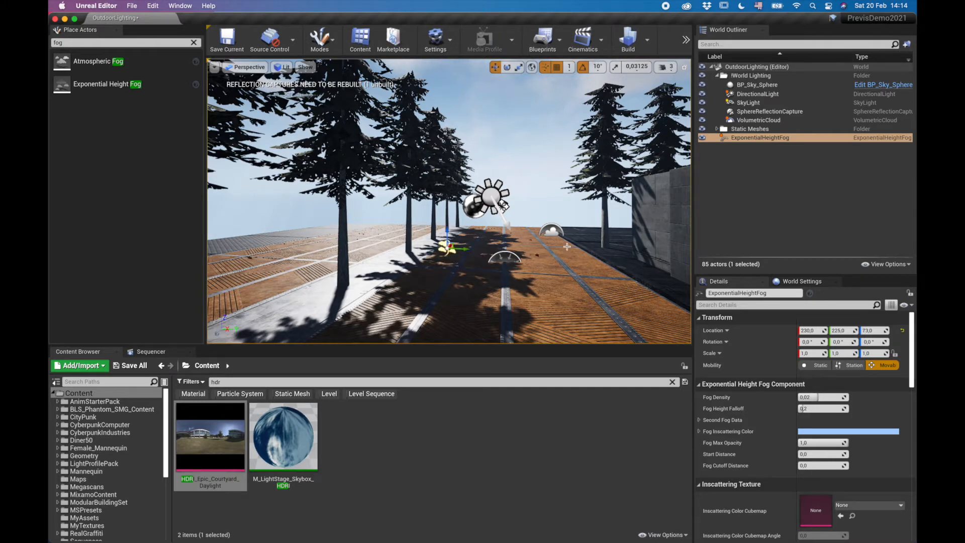
# Inspect the fog around the whole level from a distance with the camera speed at 5, and return to the tiled ground.
pyautogui.moveTo(563, 283); pyautogui.dragTo(685, 145, button='right')
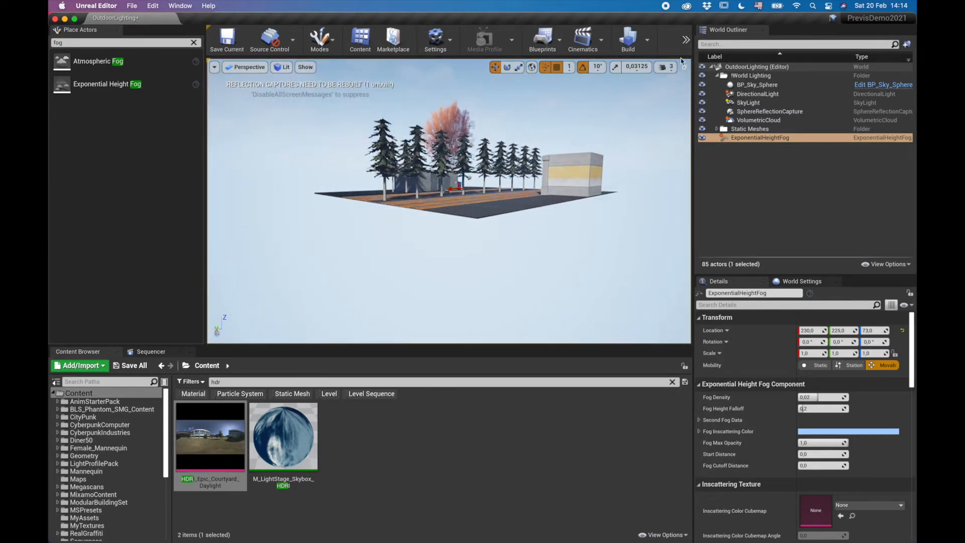
pyautogui.click(666, 67)
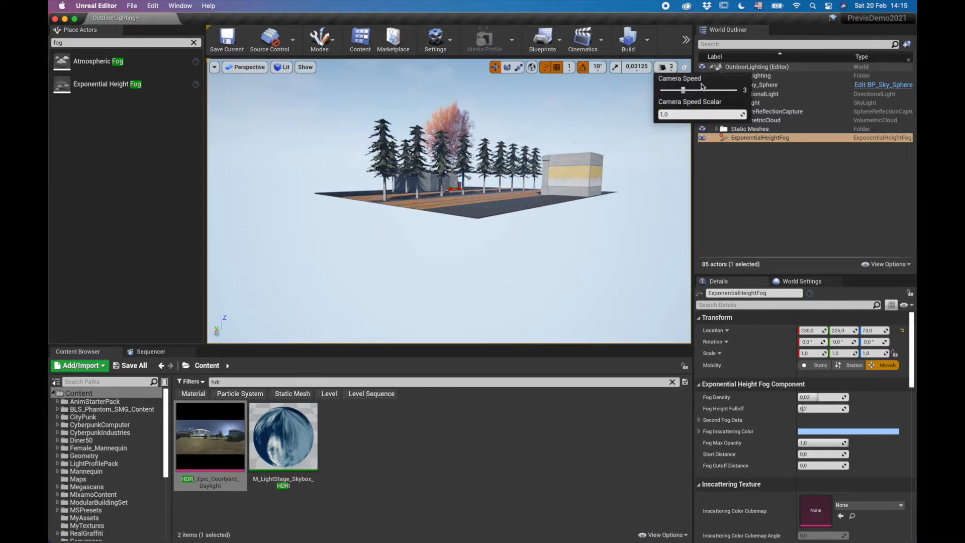
pyautogui.click(708, 90)
pyautogui.press('s')
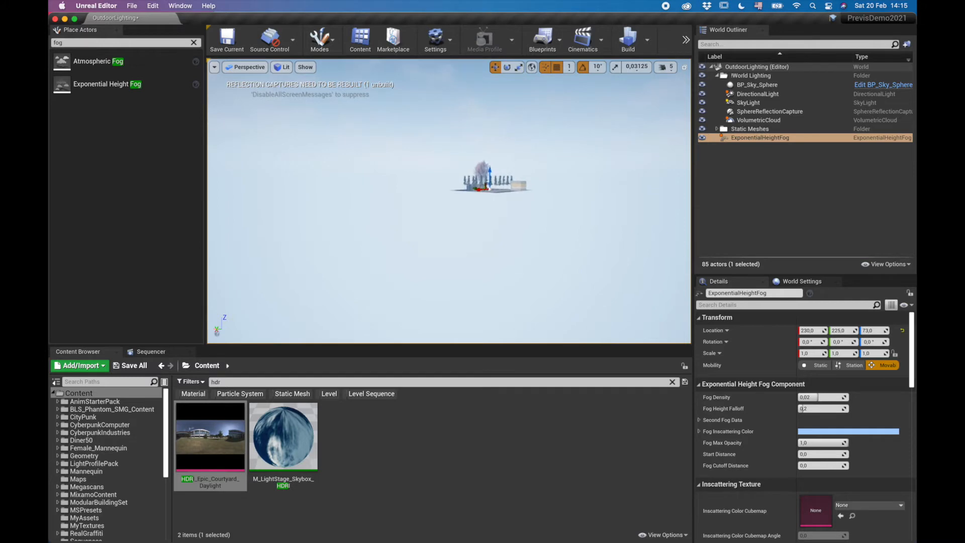
pyautogui.press('w')
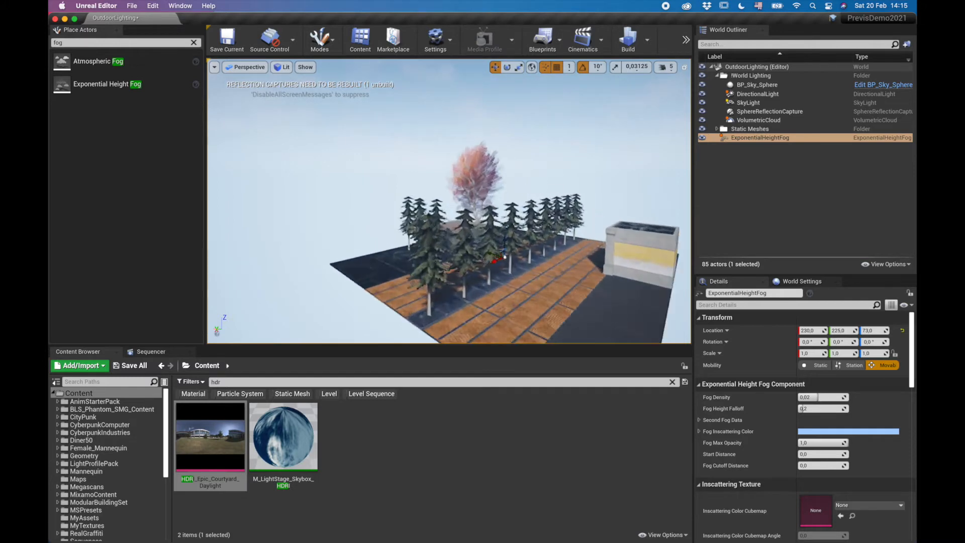
pyautogui.press('w')
pyautogui.press('q')
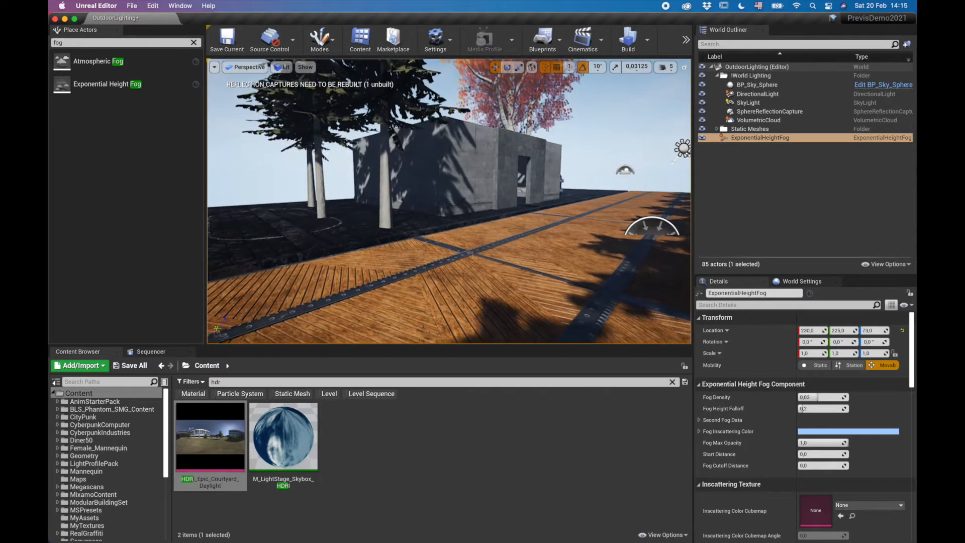
# Move the ExponentialHeightFog into the !World Lighting folder and look over the trees and sky.
pyautogui.moveTo(449, 201); pyautogui.dragTo(659, 163, button='right')
pyautogui.moveTo(758, 138); pyautogui.dragTo(758, 77)
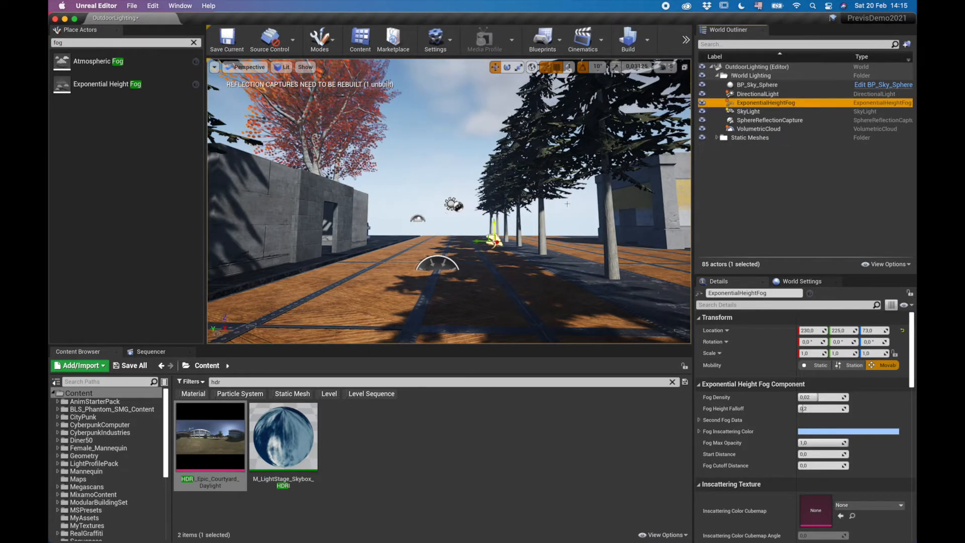
pyautogui.moveTo(434, 192); pyautogui.dragTo(407, 229, button='right')
pyautogui.press('d')
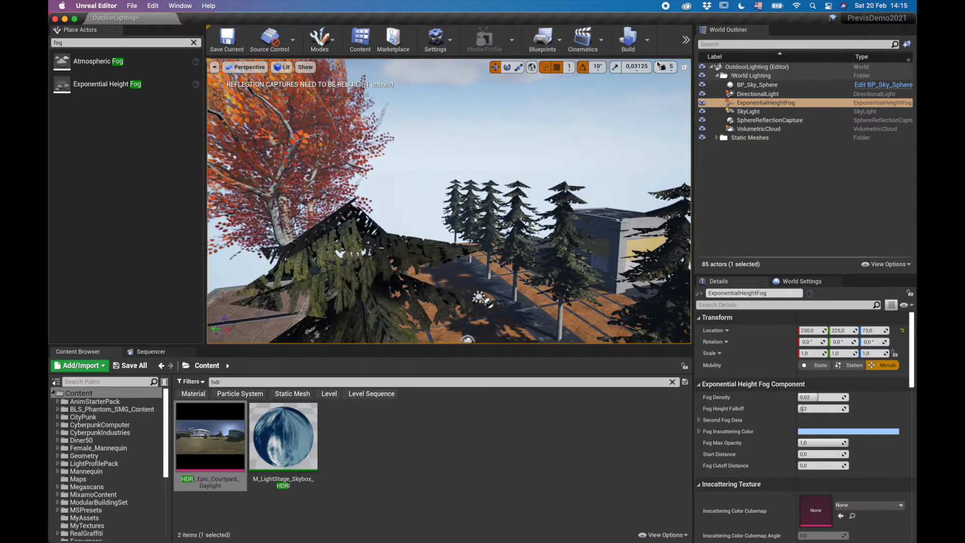
# Lower the viewport's camera speed and bring the view down to the tiled ground beside the row of trees.
pyautogui.click(666, 69)
pyautogui.click(685, 91)
pyautogui.moveTo(510, 239); pyautogui.dragTo(510, 238, button='right')
pyautogui.press('d')
pyautogui.press('q')
pyautogui.press('q')
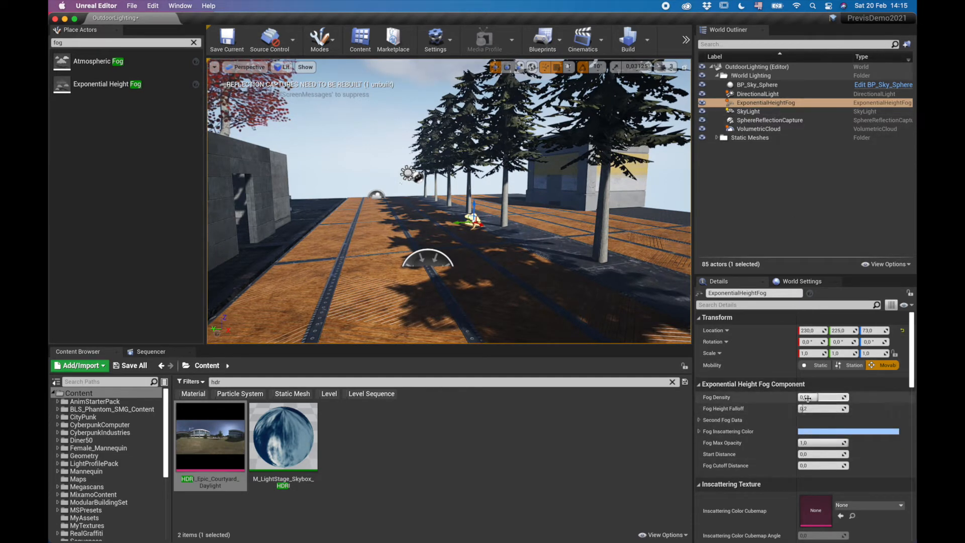
# Set the ExponentialHeightFog's Fog Density to 1 and check the fog among the trees.
pyautogui.click(809, 397)
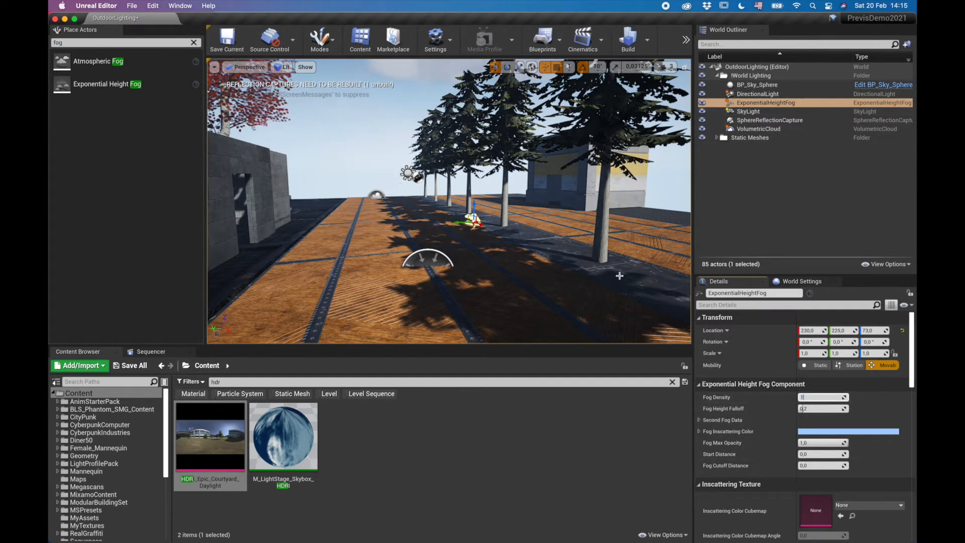
pyautogui.press('Return')
pyautogui.moveTo(419, 179)
pyautogui.mouseDown(button='right')
pyautogui.moveTo(578, 173)
pyautogui.moveTo(302, 168)
pyautogui.moveTo(419, 180)
pyautogui.mouseUp(button='right')
pyautogui.press('d')
pyautogui.press('a')
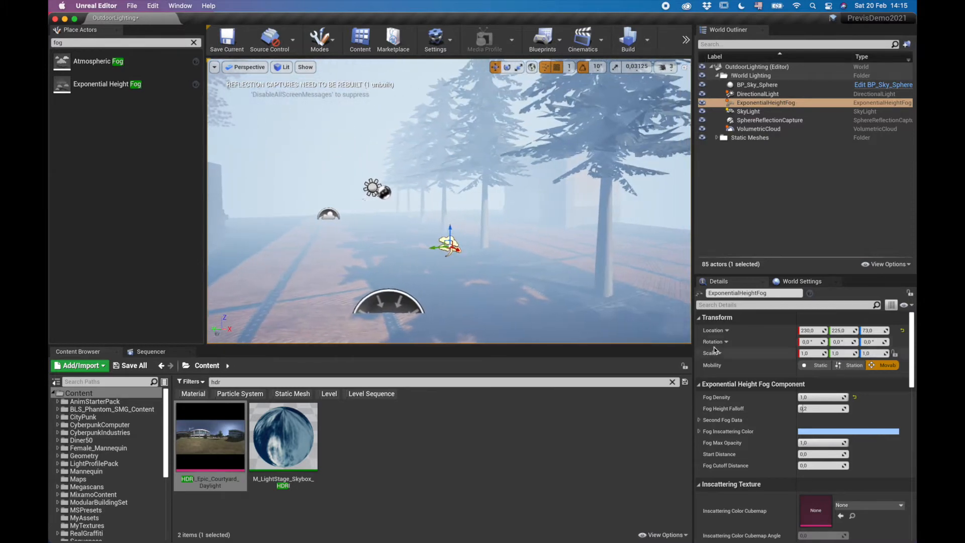
# Enable Volumetric Fog on the ExponentialHeightFog actor.
pyautogui.scroll(-3, 782, 449)
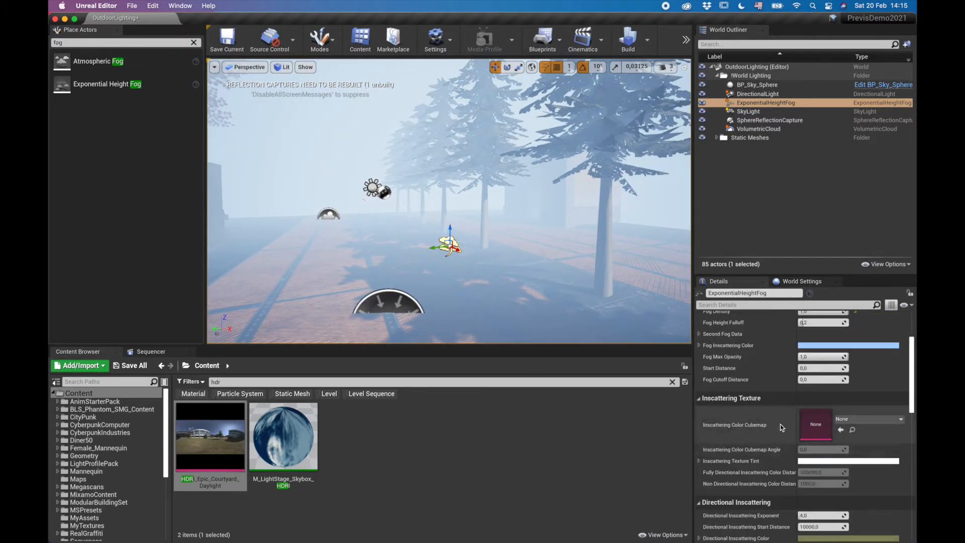
pyautogui.scroll(-4, 768, 415)
pyautogui.click(802, 457)
pyautogui.moveTo(500, 259)
pyautogui.mouseDown(button='right')
pyautogui.moveTo(397, 239)
pyautogui.moveTo(505, 249)
pyautogui.moveTo(678, 214)
pyautogui.moveTo(548, 168)
pyautogui.moveTo(565, 232)
pyautogui.moveTo(571, 201)
pyautogui.moveTo(567, 226)
pyautogui.mouseUp(button='right')
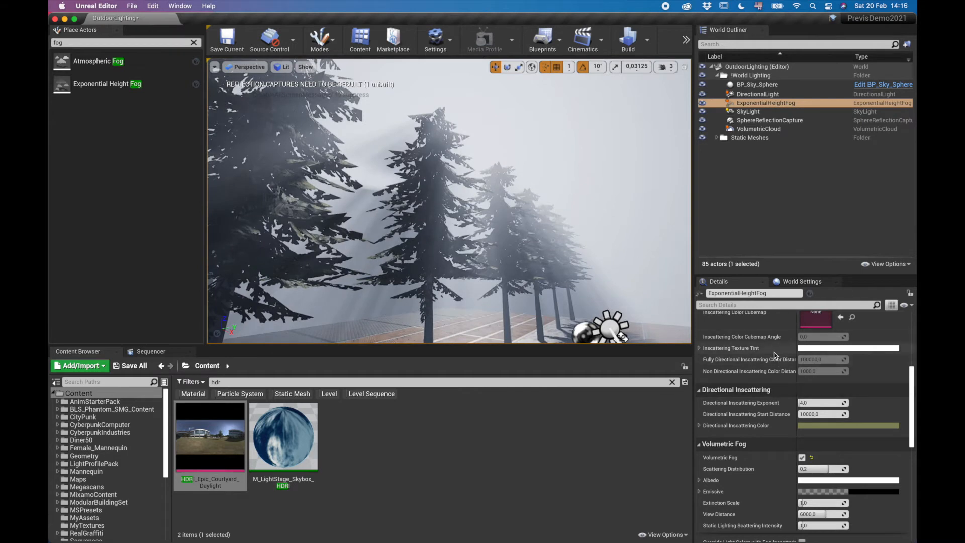
# Set the Fog Density of the ExponentialHeightFog to 0,1.
pyautogui.scroll(8, 811, 407)
pyautogui.click(814, 397)
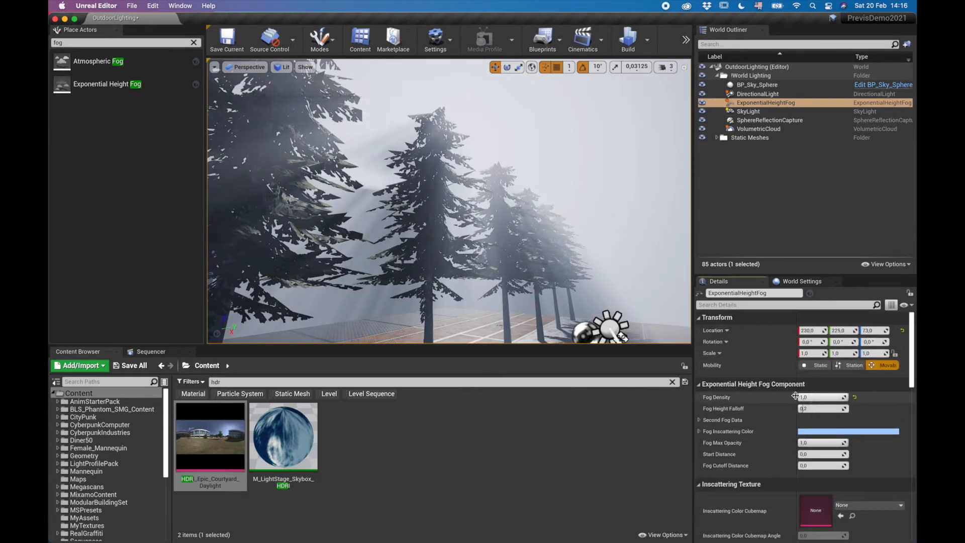
pyautogui.click(854, 397)
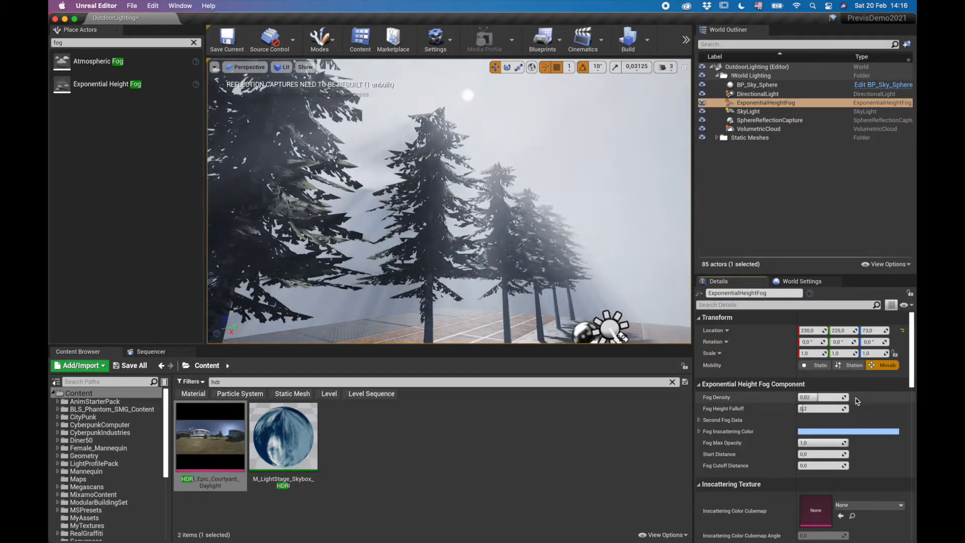
pyautogui.moveTo(449, 201)
pyautogui.mouseDown(button='right')
pyautogui.moveTo(437, 228)
pyautogui.moveTo(456, 201)
pyautogui.moveTo(433, 204)
pyautogui.moveTo(447, 202)
pyautogui.mouseUp(button='right')
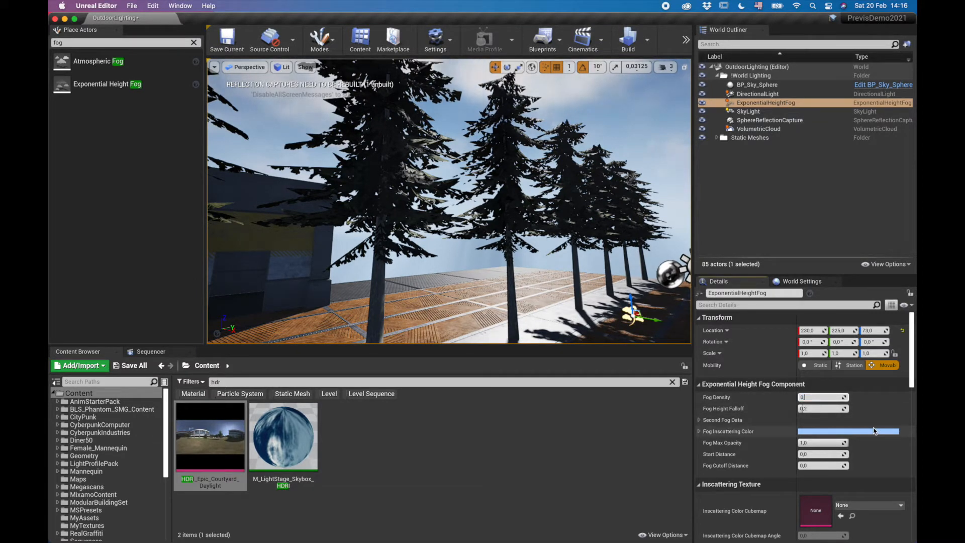
pyautogui.press('Return')
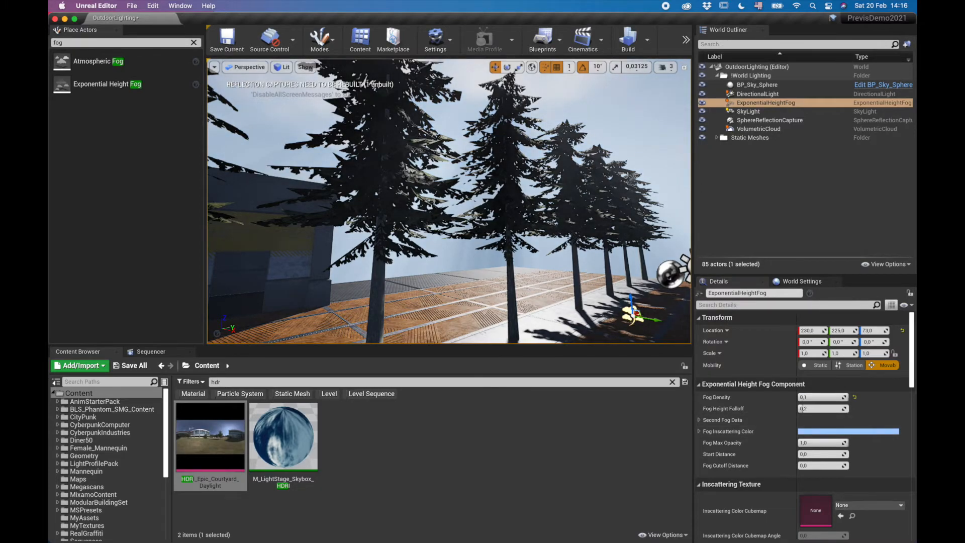
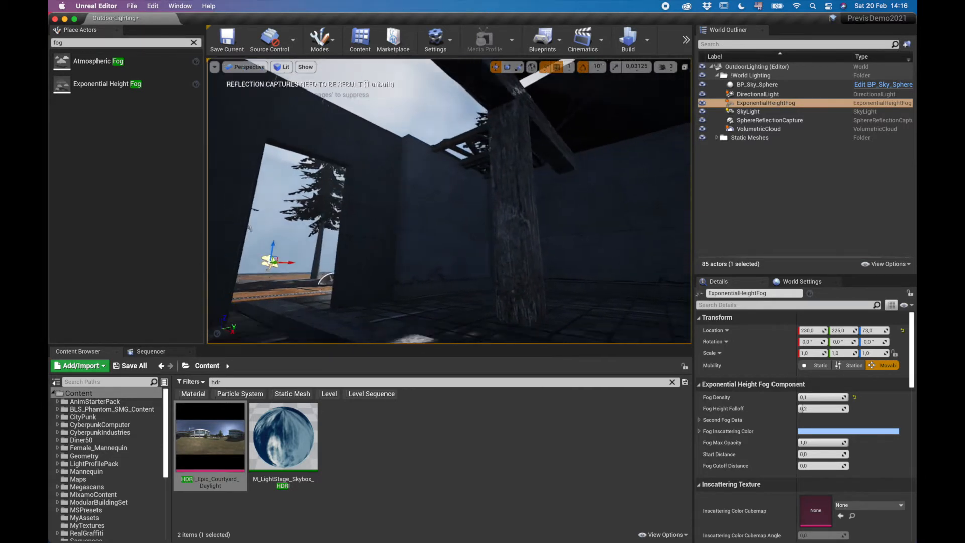
# Turn on Use Temperature for the DirectionalLight and set its temperature to 4500.
pyautogui.press('f')
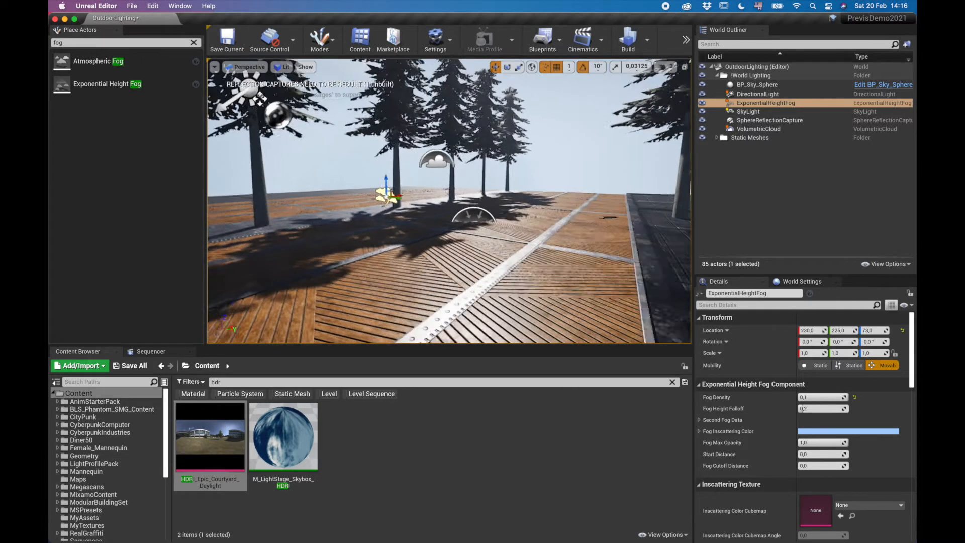
pyautogui.moveTo(449, 201); pyautogui.dragTo(493, 191, button='right')
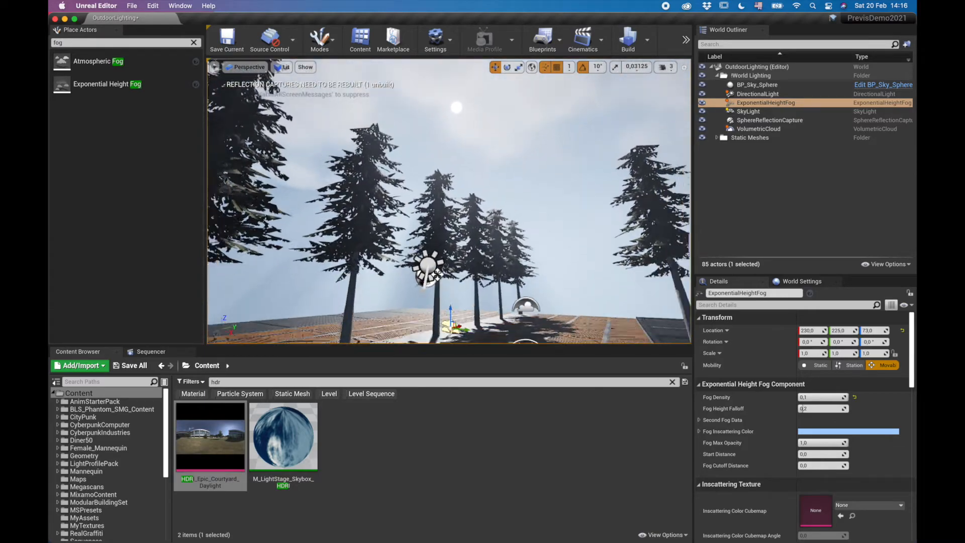
pyautogui.moveTo(449, 201); pyautogui.dragTo(553, 203, button='right')
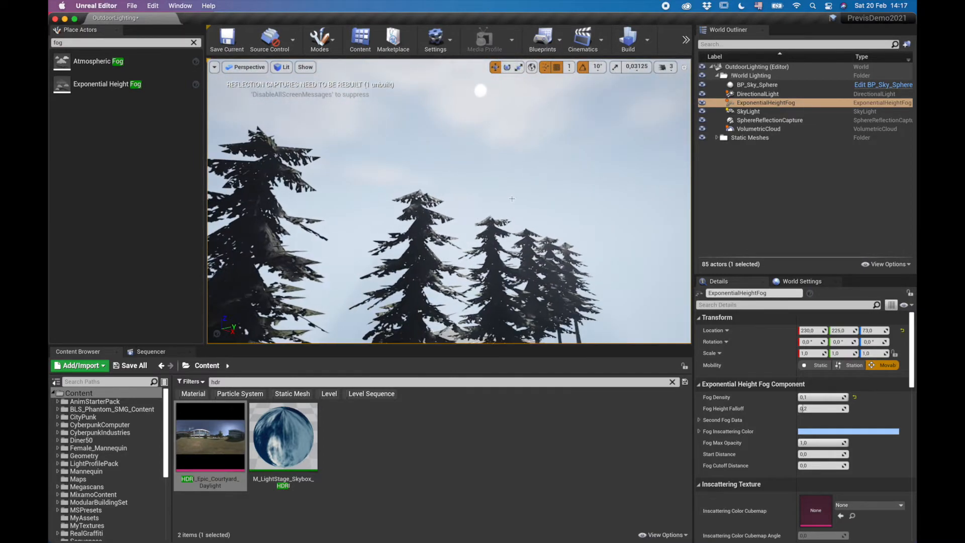
pyautogui.click(753, 93)
pyautogui.moveTo(448, 201); pyautogui.dragTo(453, 275, button='right')
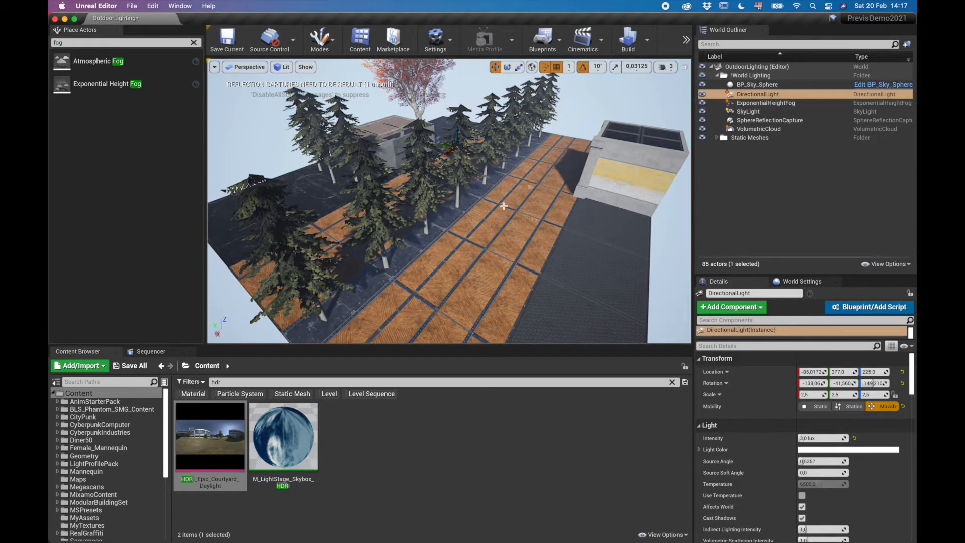
pyautogui.scroll(-1, 774, 477)
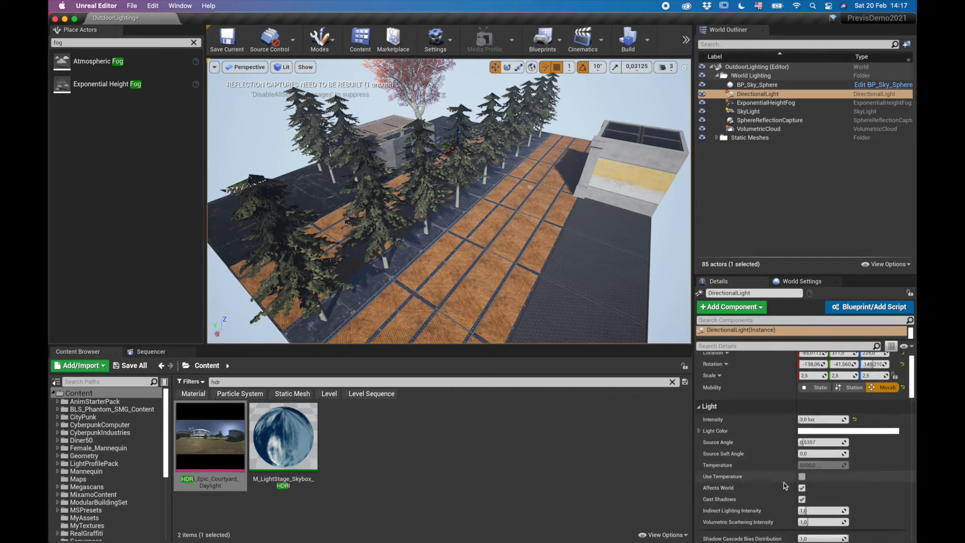
pyautogui.scroll(-1, 757, 482)
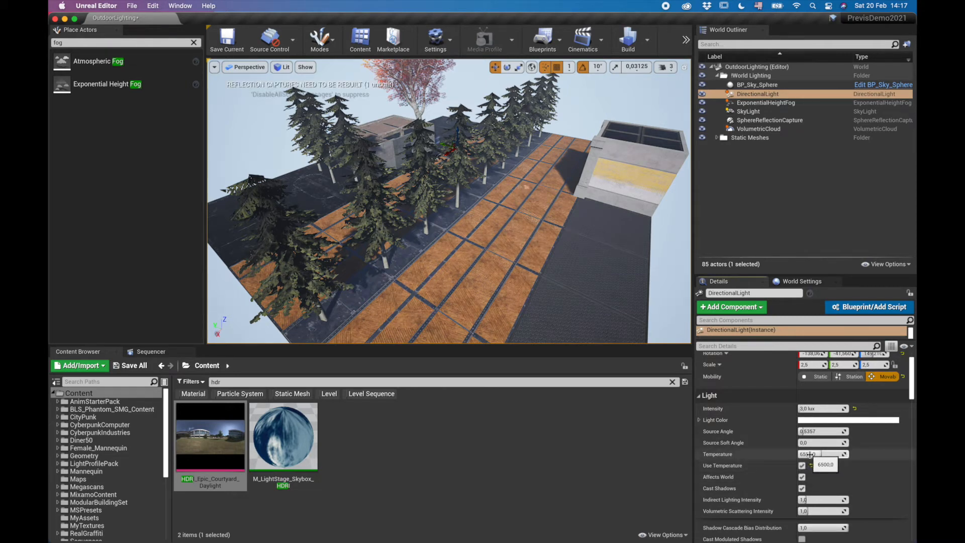
pyautogui.click(809, 453)
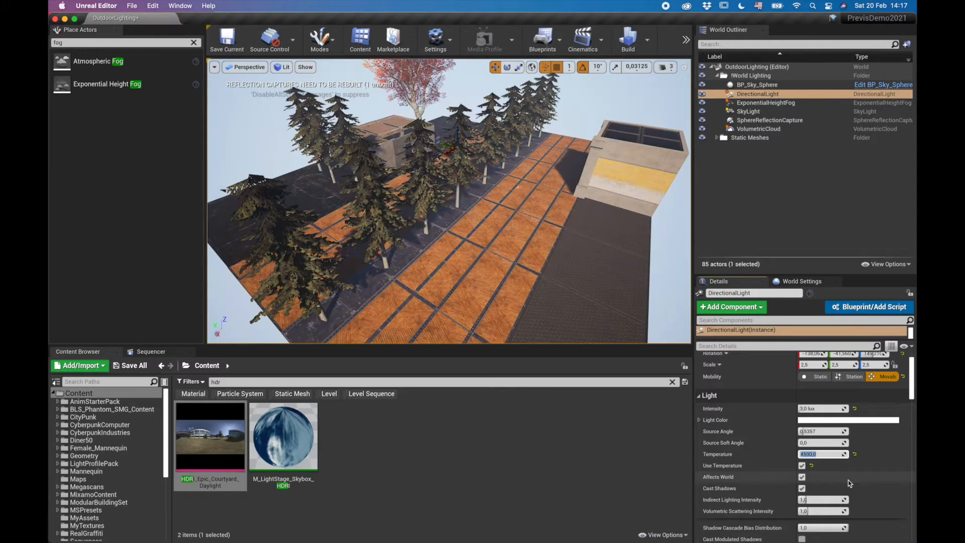
# Find the Post Process Volume actor by searching for "post" and place it in the level beside the row of trees.
pyautogui.moveTo(538, 219); pyautogui.dragTo(518, 203, button='right')
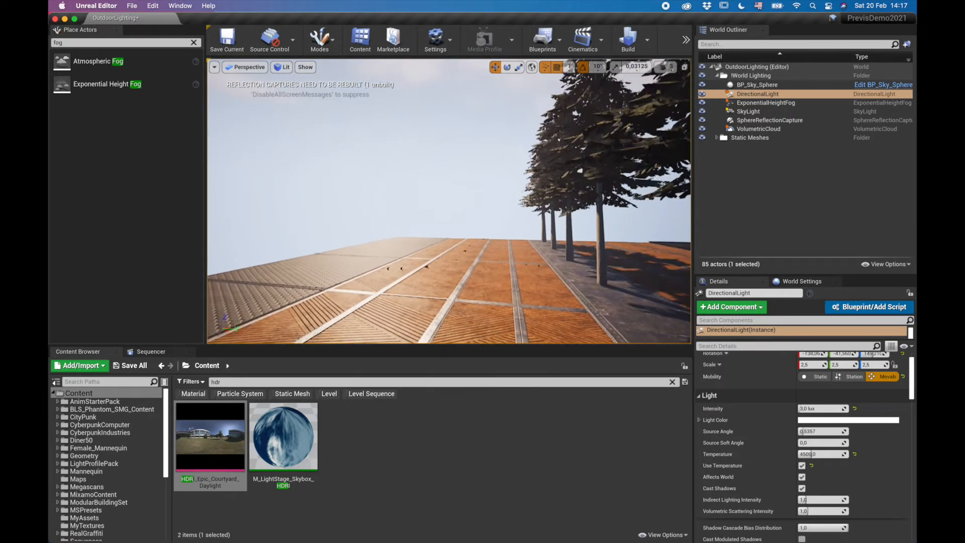
pyautogui.click(194, 44)
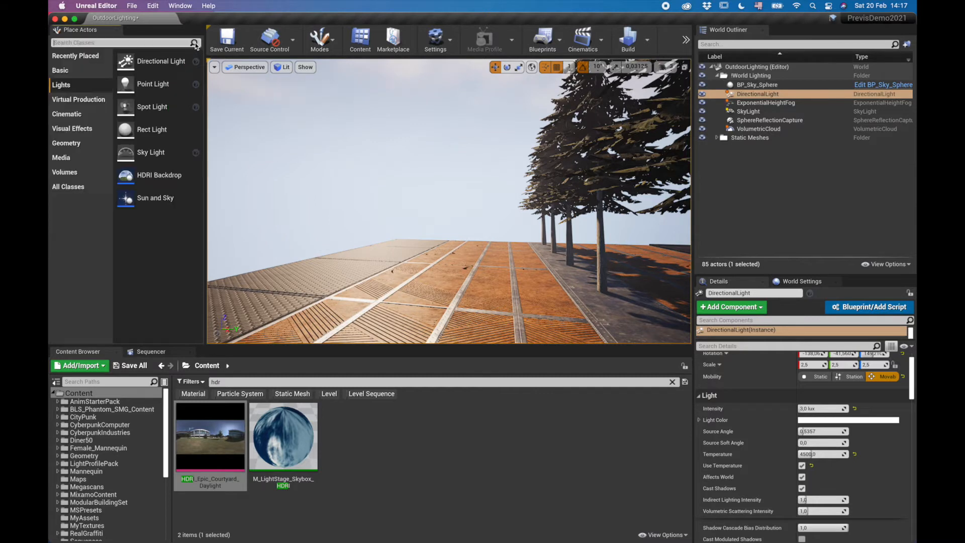
pyautogui.write('post')
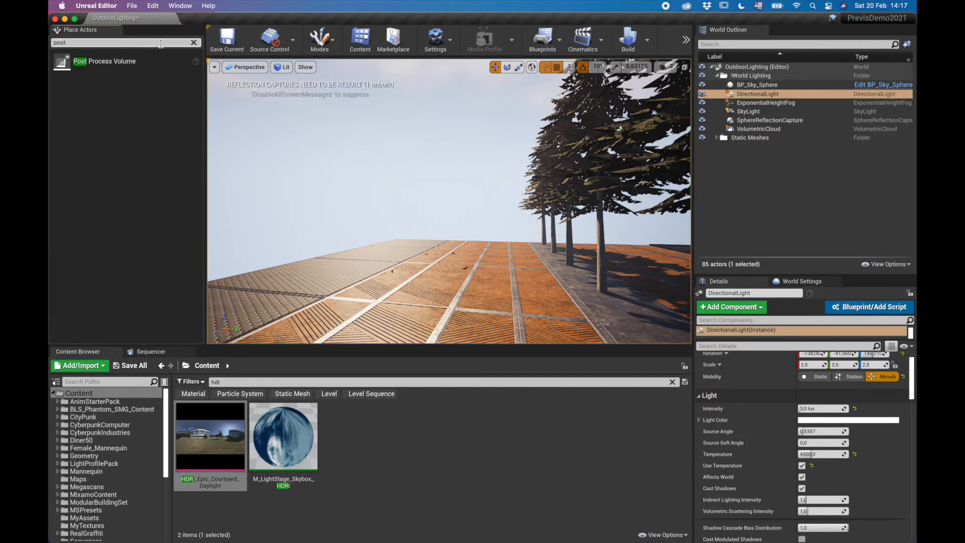
pyautogui.click(62, 63)
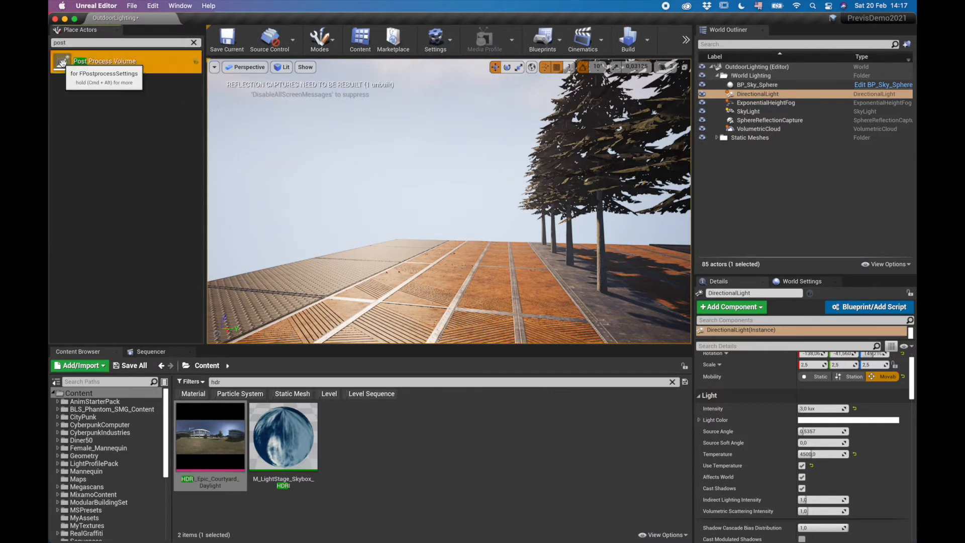
pyautogui.moveTo(377, 92); pyautogui.dragTo(576, 313)
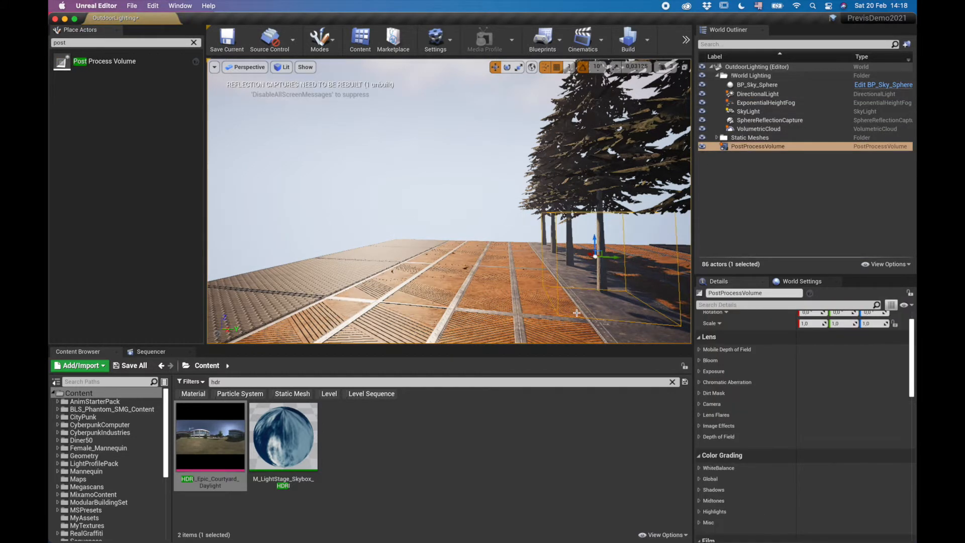
# Move the PostProcessVolume into the !World Lighting folder, undoing any attachment to BP_Sky_Sphere.
pyautogui.moveTo(506, 191); pyautogui.dragTo(483, 233, button='right')
pyautogui.press('d')
pyautogui.press('s')
pyautogui.press('a')
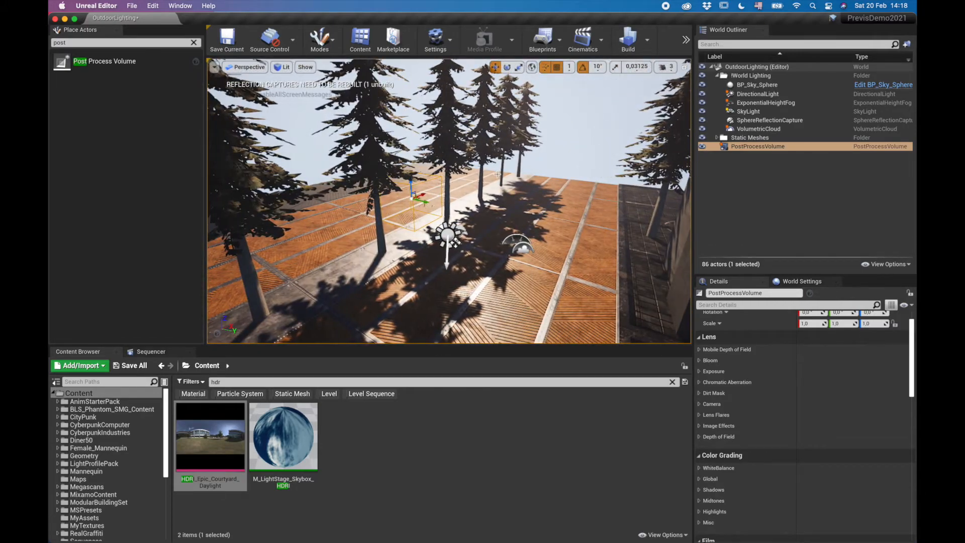
pyautogui.moveTo(749, 148); pyautogui.dragTo(774, 86)
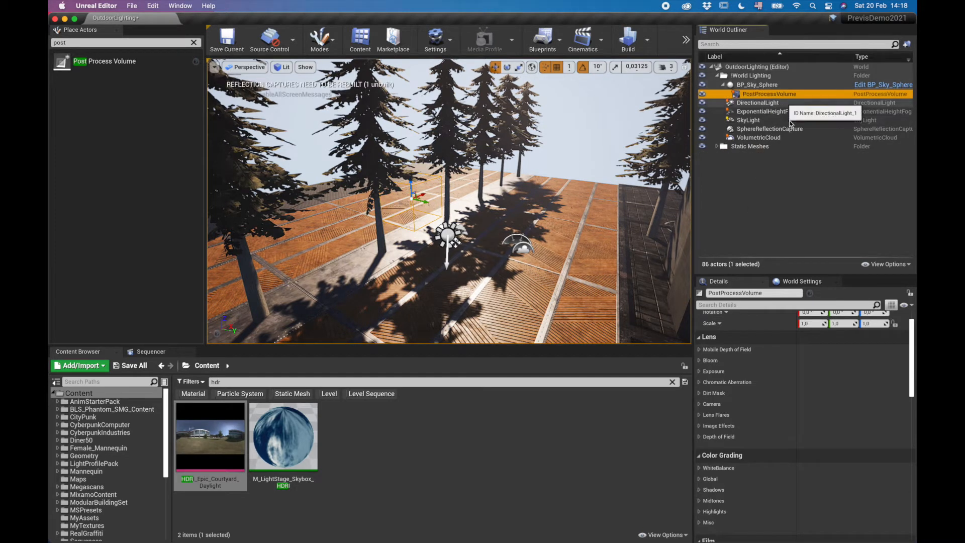
pyautogui.press('super+z')
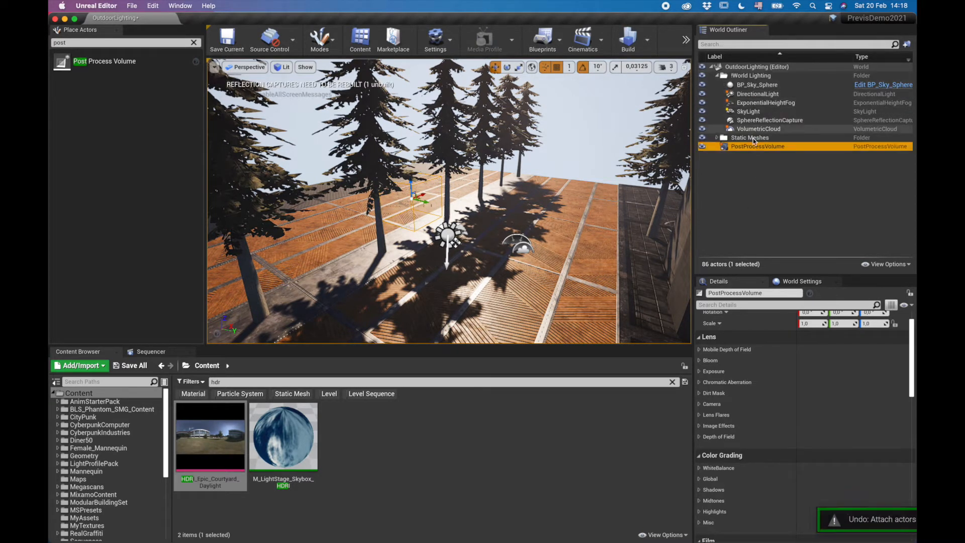
pyautogui.moveTo(748, 149); pyautogui.dragTo(754, 78)
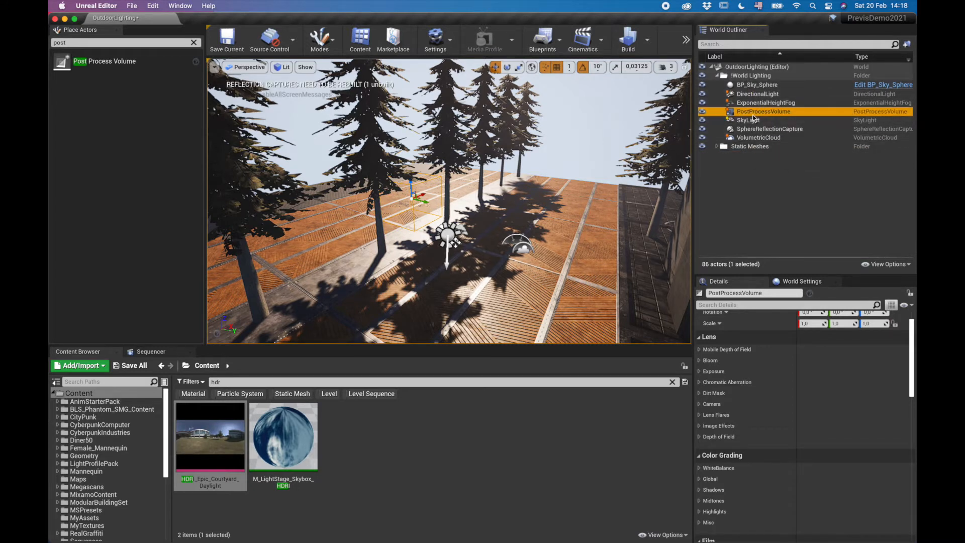
pyautogui.moveTo(751, 115); pyautogui.dragTo(764, 87)
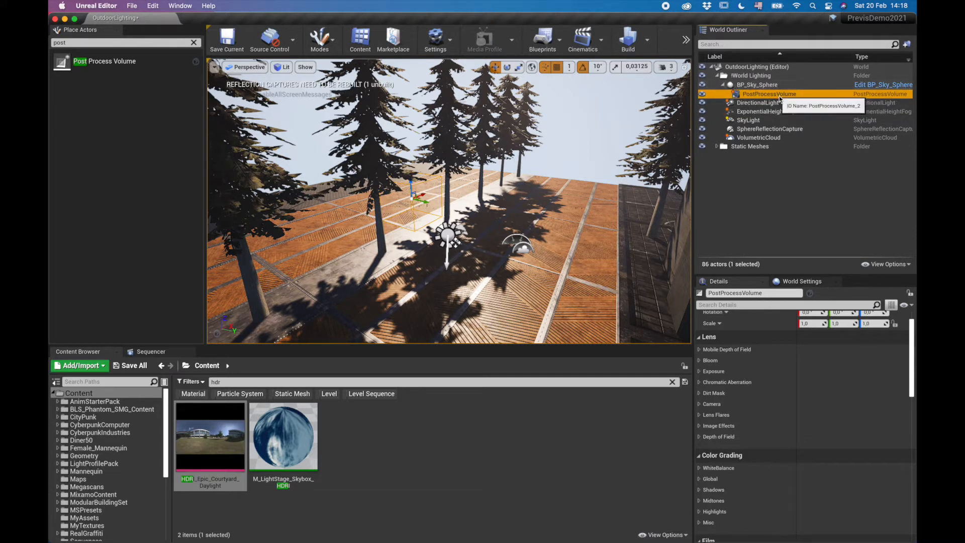
pyautogui.press('super+z')
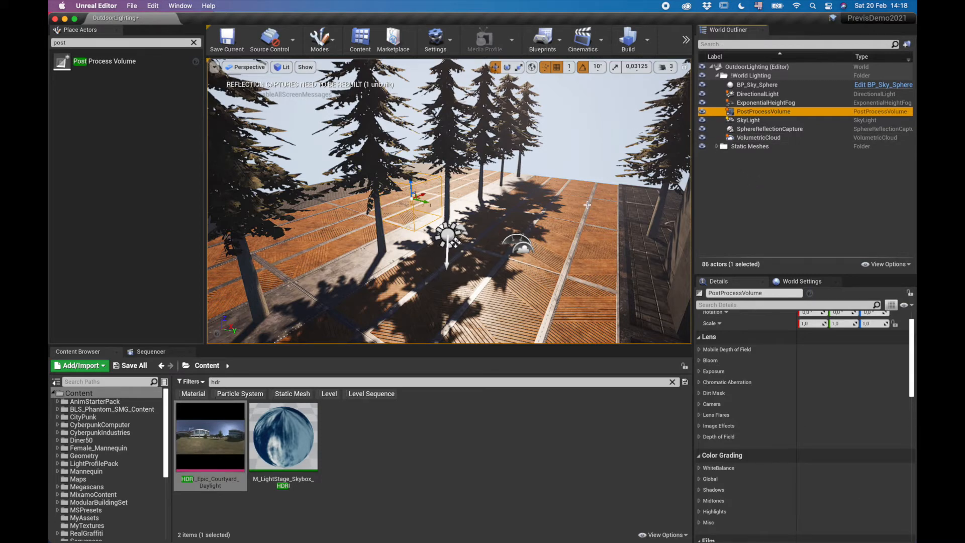
# Enable Infinite Extent (Unbound) in the PostProcessVolume's settings.
pyautogui.moveTo(567, 197)
pyautogui.mouseDown(button='right')
pyautogui.moveTo(613, 190)
pyautogui.moveTo(564, 197)
pyautogui.mouseUp(button='right')
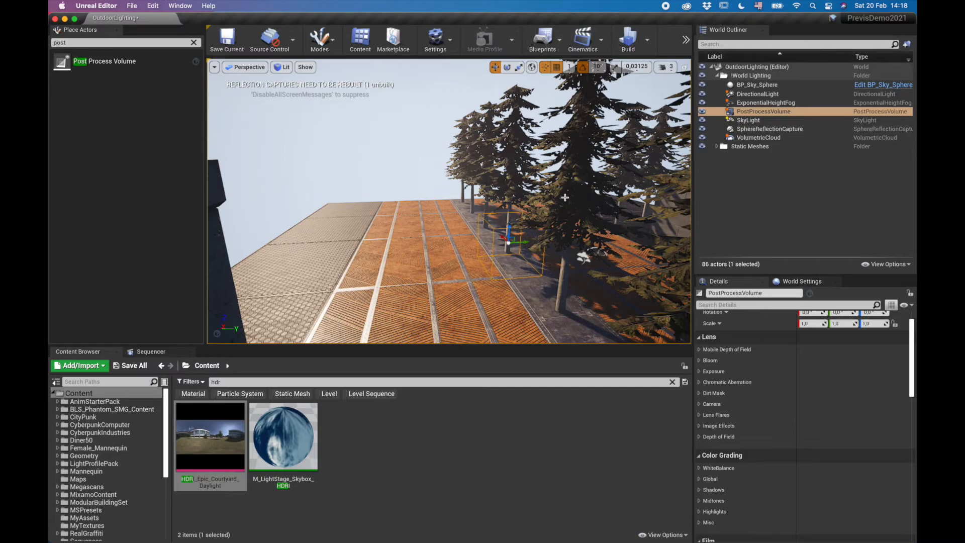
pyautogui.moveTo(523, 219)
pyautogui.mouseDown(button='right')
pyautogui.moveTo(532, 264)
pyautogui.moveTo(525, 222)
pyautogui.mouseUp(button='right')
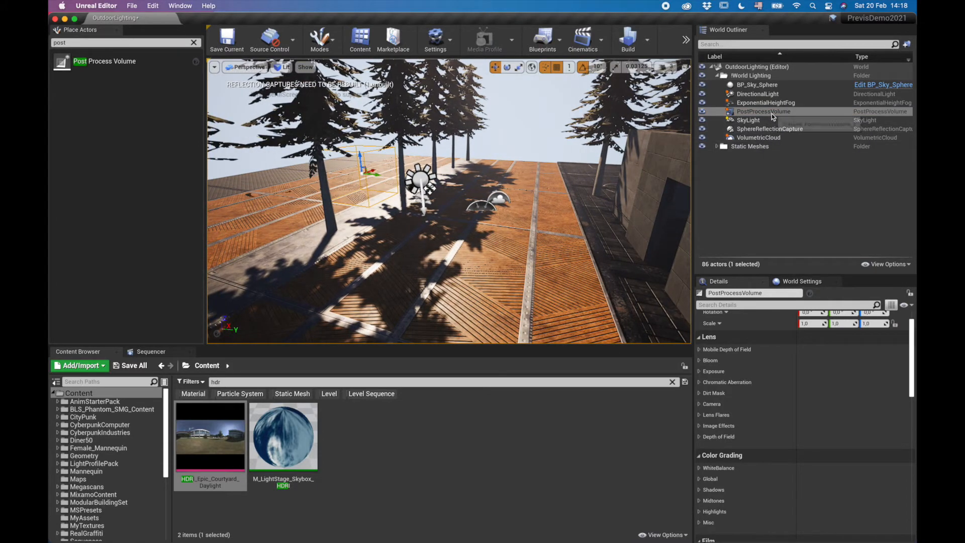
pyautogui.scroll(-5, 774, 425)
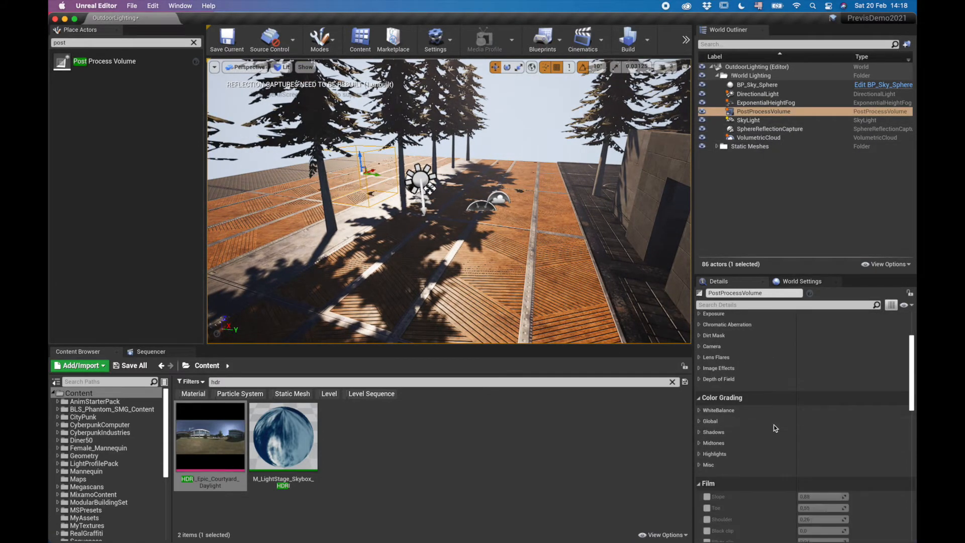
pyautogui.scroll(-10, 772, 424)
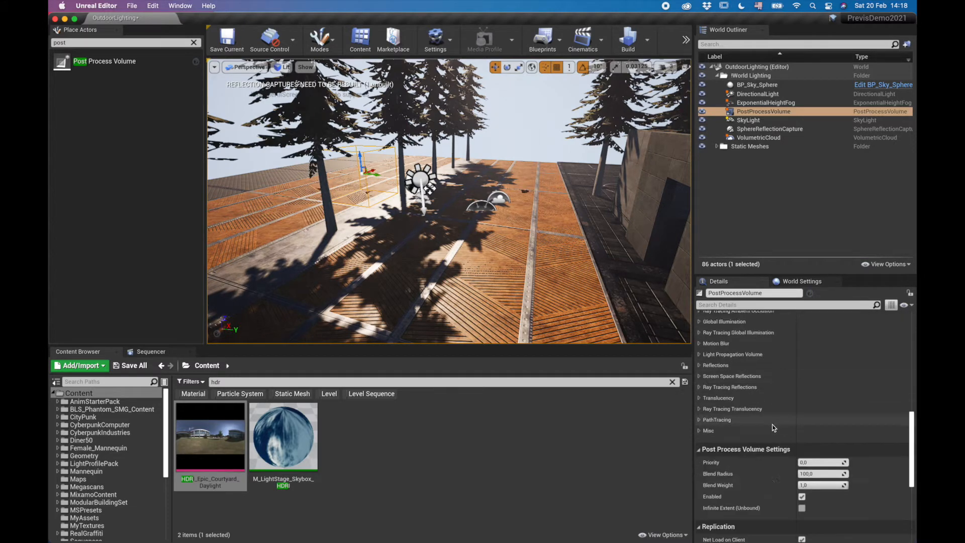
pyautogui.moveTo(725, 428)
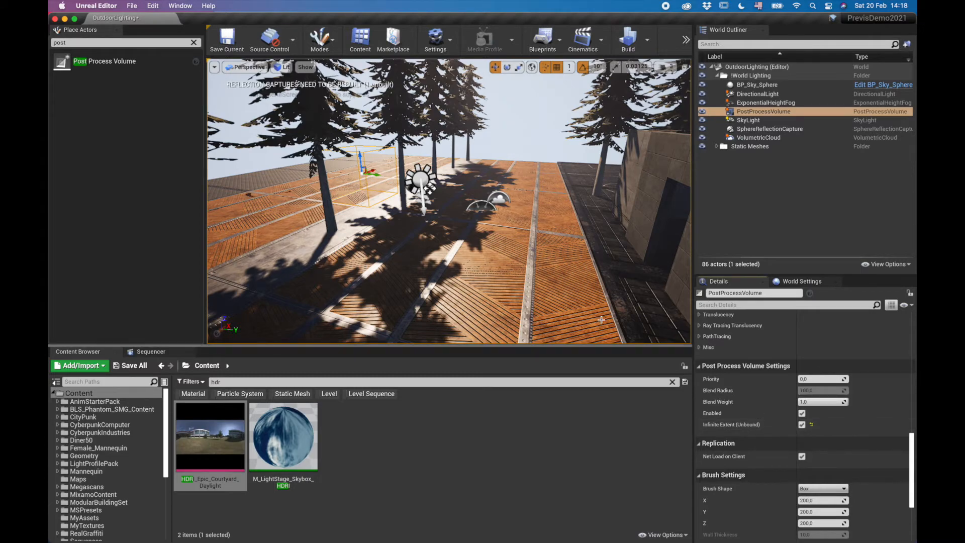
pyautogui.moveTo(450, 201)
pyautogui.mouseDown(button='right')
pyautogui.moveTo(338, 184)
pyautogui.moveTo(492, 187)
pyautogui.moveTo(453, 187)
pyautogui.moveTo(452, 161)
pyautogui.moveTo(453, 191)
pyautogui.moveTo(455, 150)
pyautogui.moveTo(456, 194)
pyautogui.mouseUp(button='right')
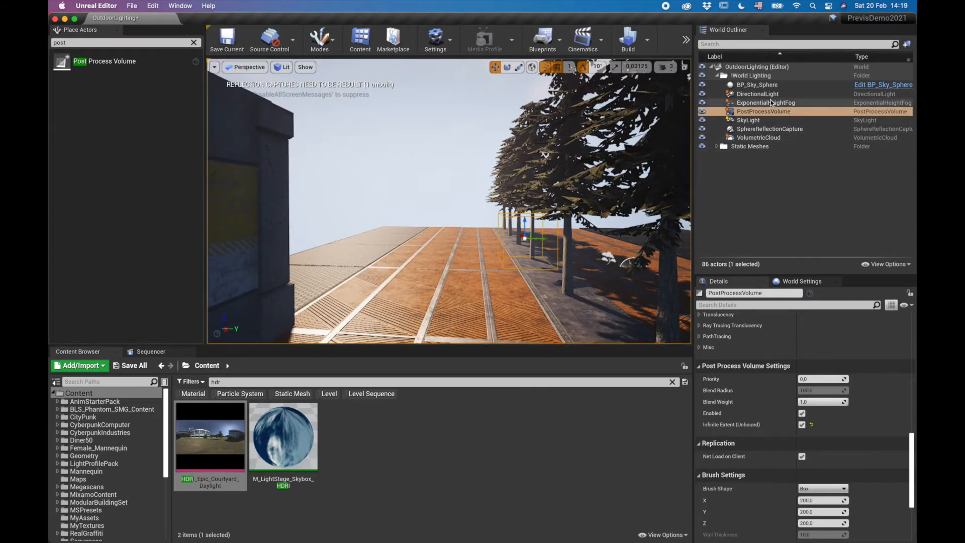
pyautogui.moveTo(373, 264)
pyautogui.mouseDown(button='right')
pyautogui.moveTo(457, 261)
pyautogui.moveTo(452, 211)
pyautogui.moveTo(480, 262)
pyautogui.moveTo(456, 258)
pyautogui.moveTo(454, 271)
pyautogui.moveTo(376, 264)
pyautogui.mouseUp(button='right')
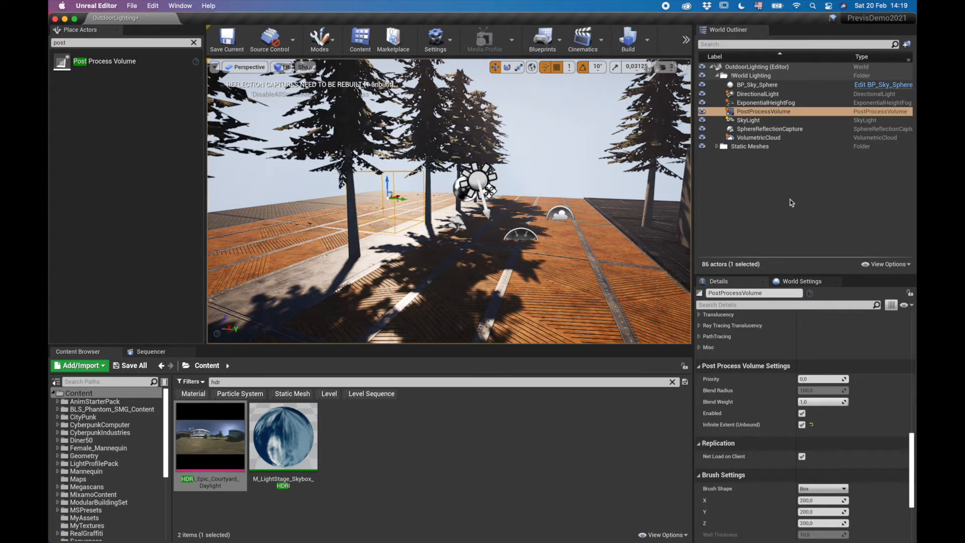
pyautogui.scroll(5, 783, 403)
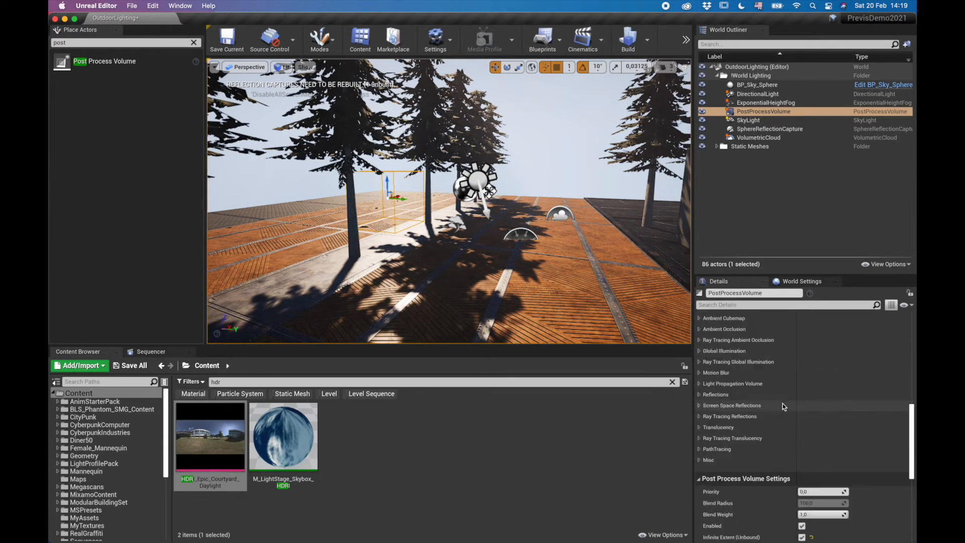
pyautogui.scroll(-5, 782, 406)
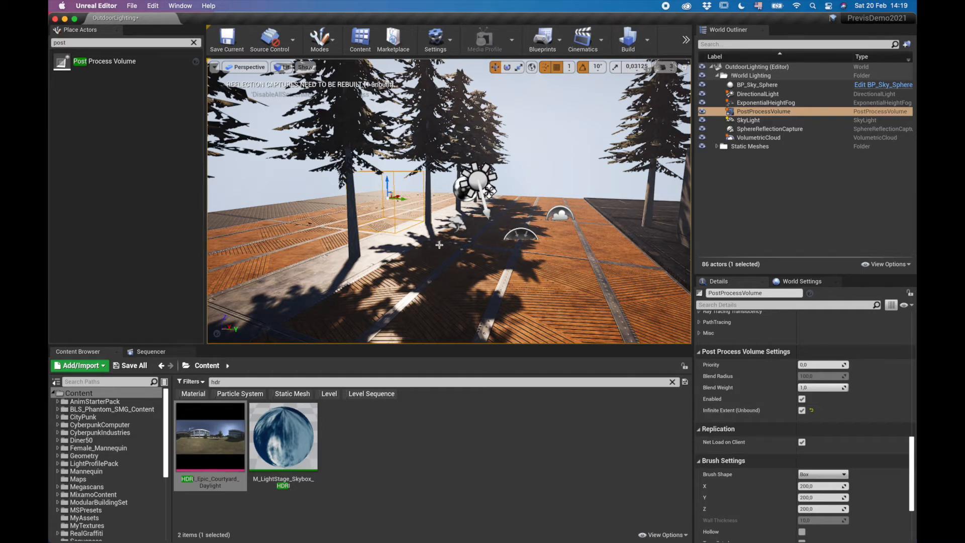
pyautogui.moveTo(433, 181)
pyautogui.mouseDown(button='right')
pyautogui.moveTo(455, 197)
pyautogui.moveTo(507, 188)
pyautogui.moveTo(467, 187)
pyautogui.moveTo(525, 194)
pyautogui.moveTo(432, 184)
pyautogui.mouseUp(button='right')
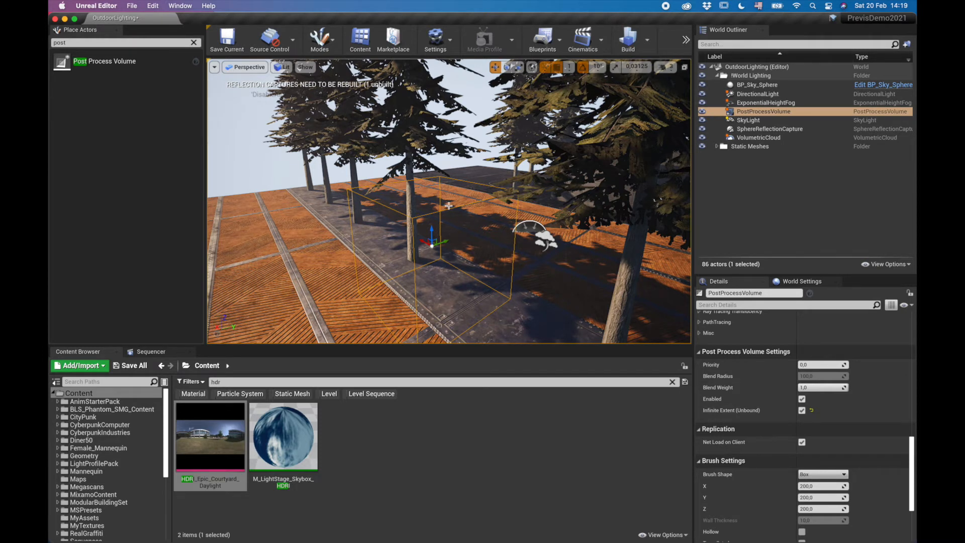
# Disable the PostProcessVolume's Infinite Extent (Unbound) and, in Brush Editing mode, pull one side face outward to lengthen the box along the trees.
pyautogui.click(803, 410)
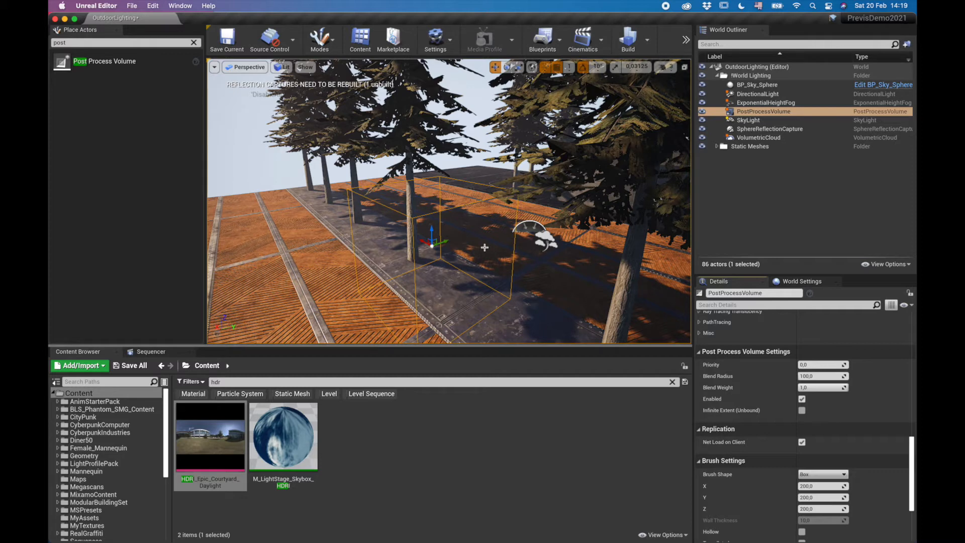
pyautogui.hotkey('shift', '5')
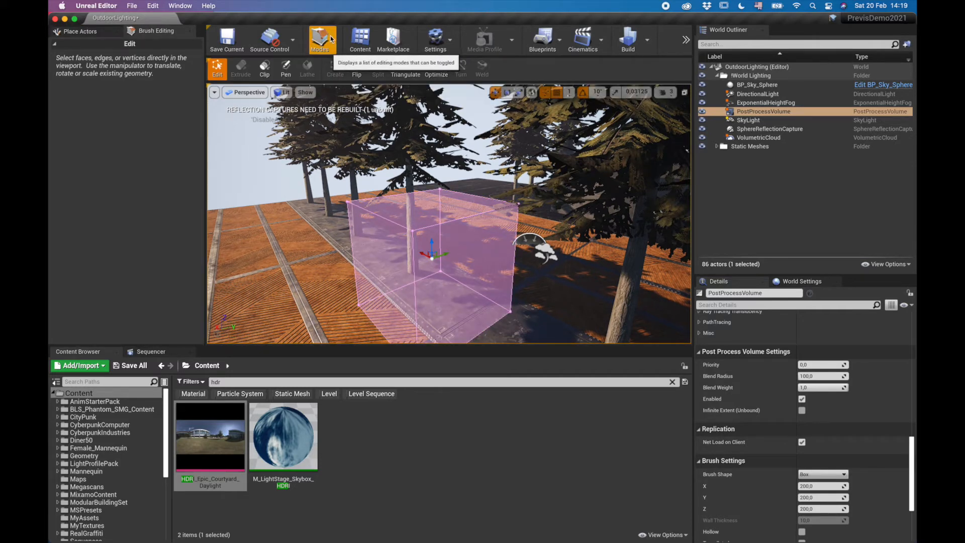
pyautogui.click(331, 39)
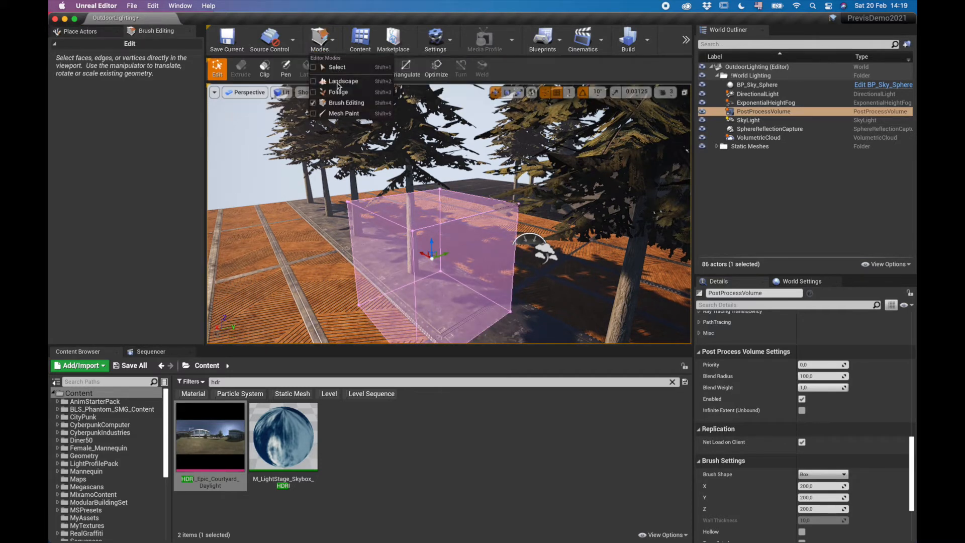
pyautogui.click(360, 19)
pyautogui.click(469, 279)
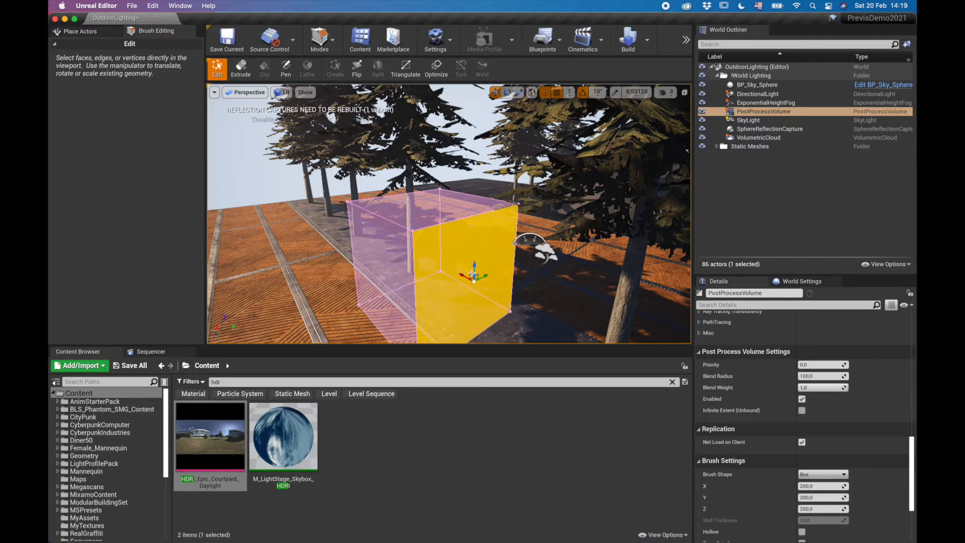
pyautogui.moveTo(462, 274); pyautogui.dragTo(646, 277)
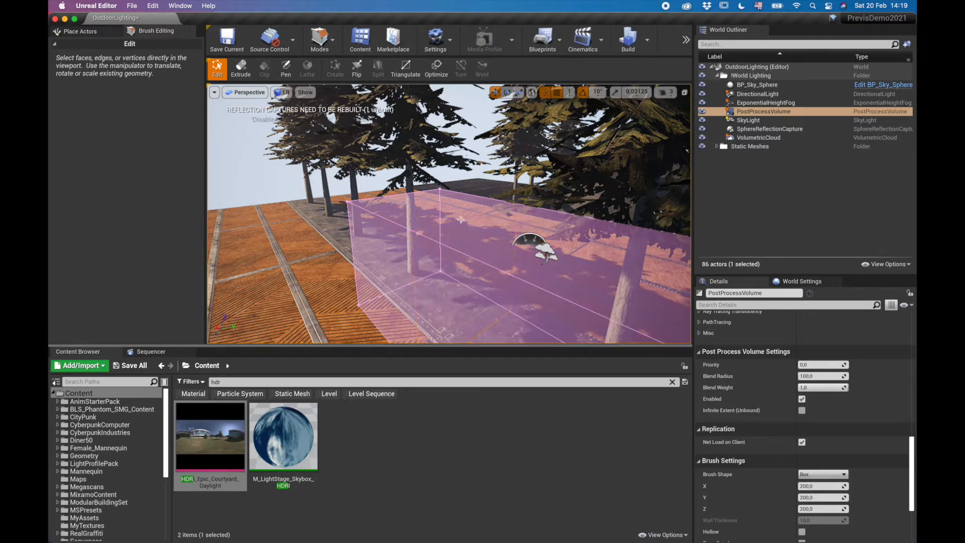
pyautogui.moveTo(603, 105); pyautogui.dragTo(641, 104, button='right')
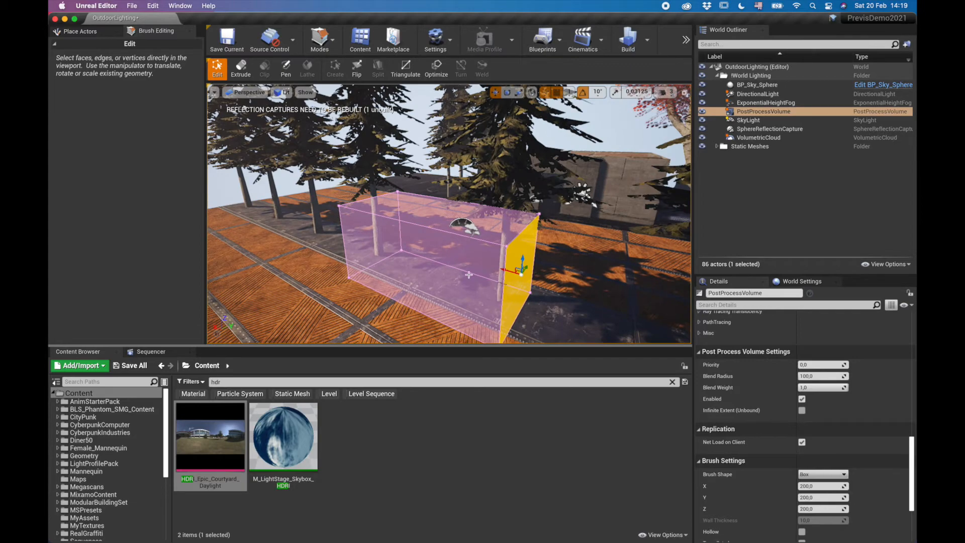
# Pull the volume's long side face outward to widen the box across the orange paving.
pyautogui.click(425, 287)
pyautogui.moveTo(416, 260)
pyautogui.mouseDown()
pyautogui.moveTo(324, 304)
pyautogui.moveTo(300, 330)
pyautogui.mouseUp()
pyautogui.moveTo(484, 233); pyautogui.dragTo(412, 234, button='right')
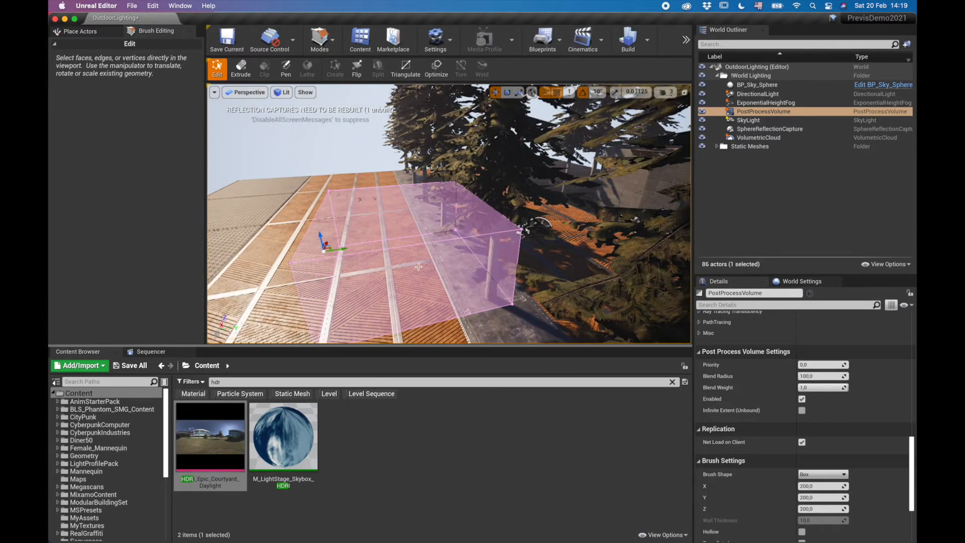
pyautogui.moveTo(430, 248); pyautogui.dragTo(472, 247, button='right')
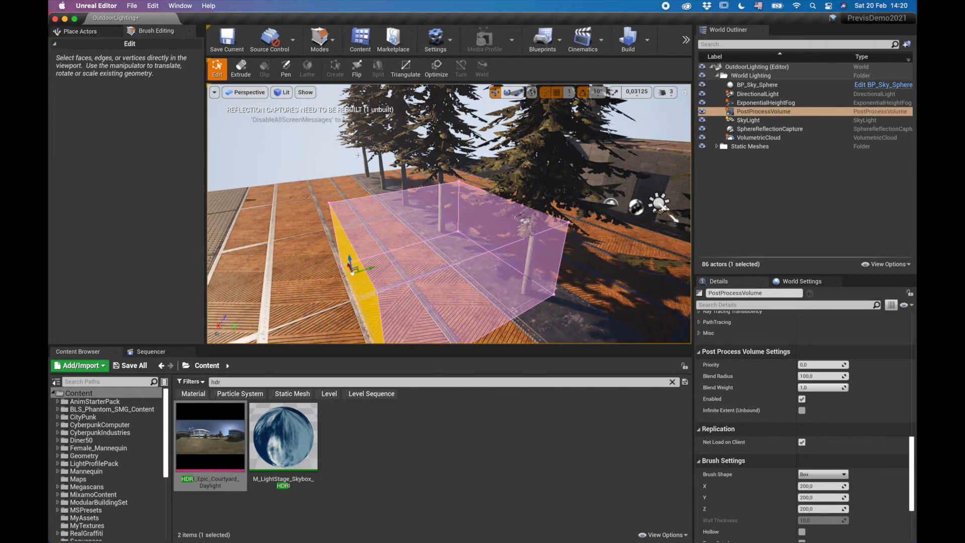
# Return to Select mode and turn Infinite Extent (Unbound) back on for the PostProcessVolume.
pyautogui.hotkey('shift', '1')
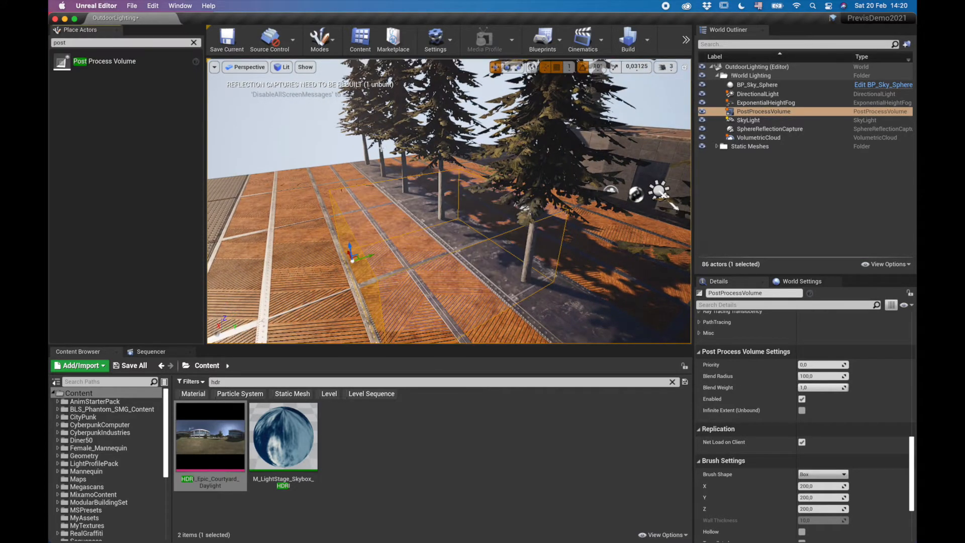
pyautogui.click(320, 41)
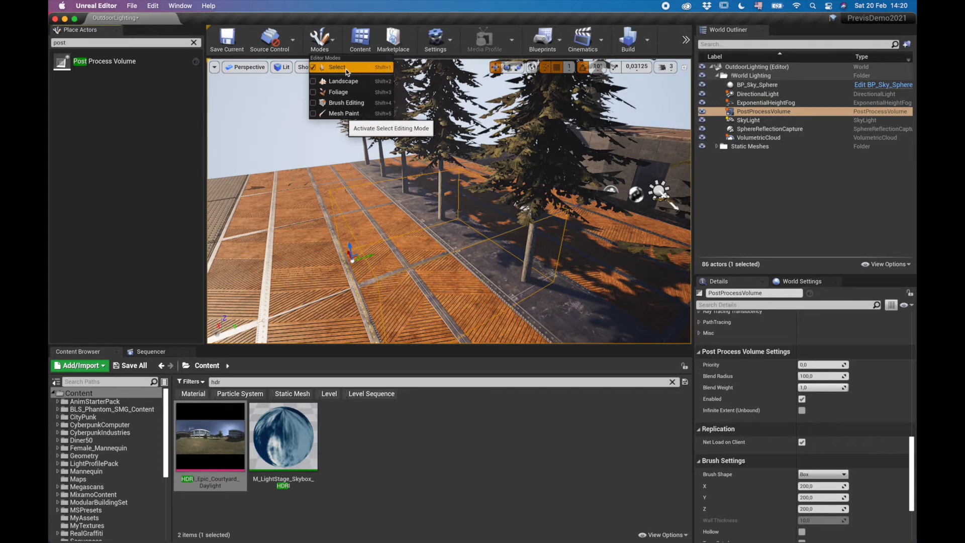
pyautogui.click(324, 44)
pyautogui.moveTo(432, 244); pyautogui.dragTo(438, 264, button='right')
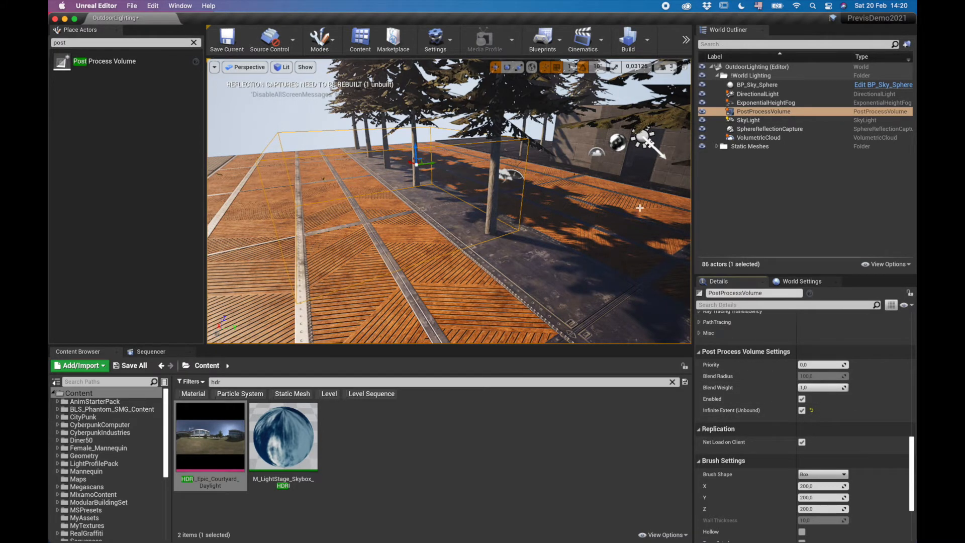
pyautogui.moveTo(558, 226); pyautogui.dragTo(515, 247, button='right')
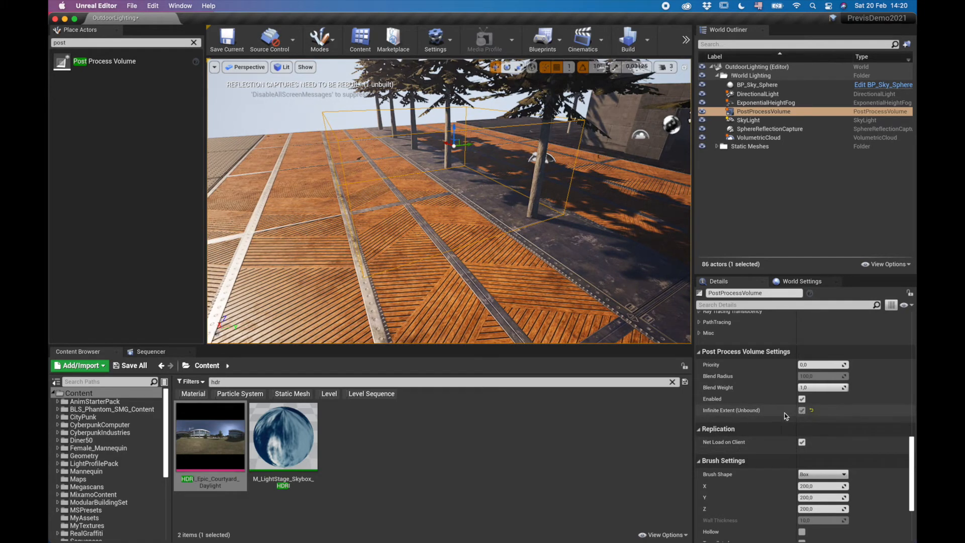
# Look through the PostProcessVolume's settings and filter them by "infi" to locate the Infinite Extent option, clearing the filter again.
pyautogui.scroll(10, 782, 387)
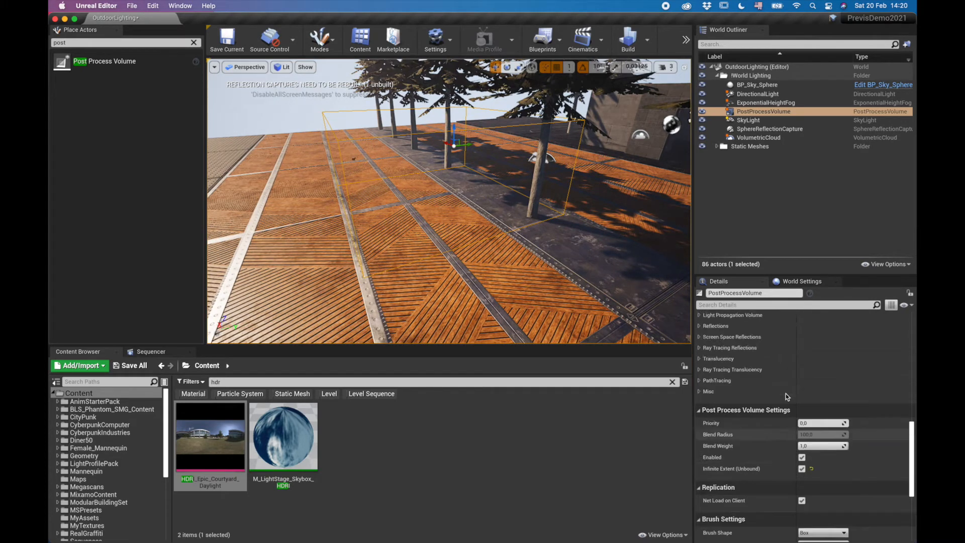
pyautogui.scroll(-10, 776, 385)
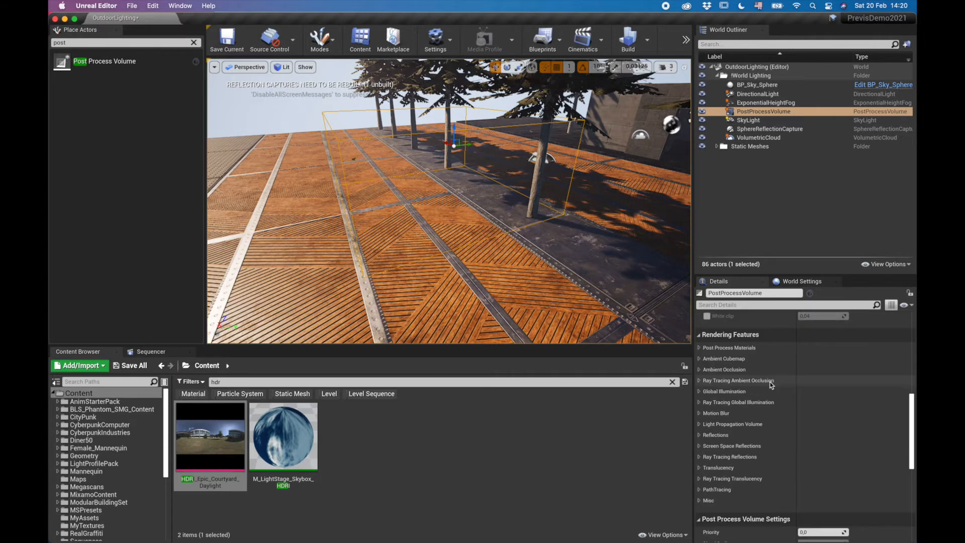
pyautogui.scroll(-4, 777, 394)
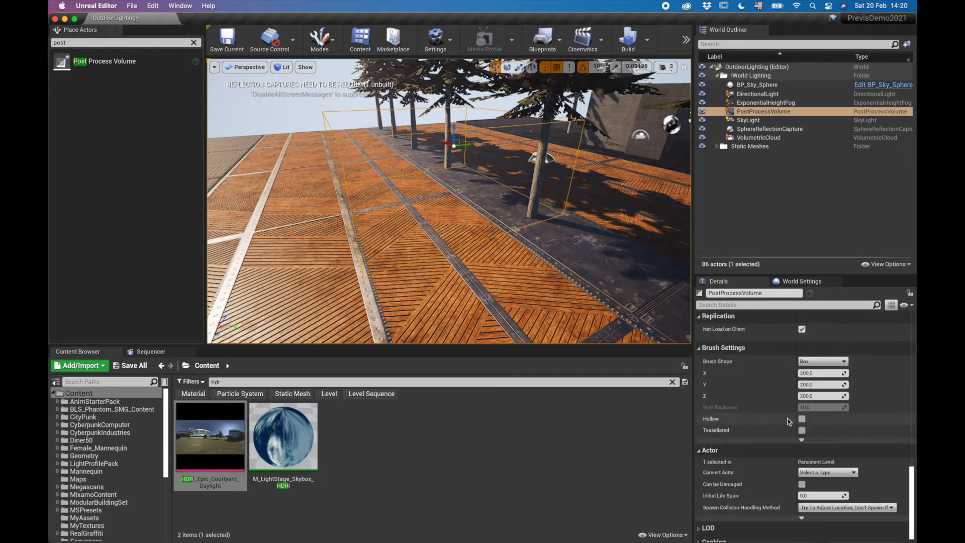
pyautogui.scroll(-1, 774, 472)
pyautogui.scroll(4, 774, 469)
pyautogui.scroll(8, 777, 466)
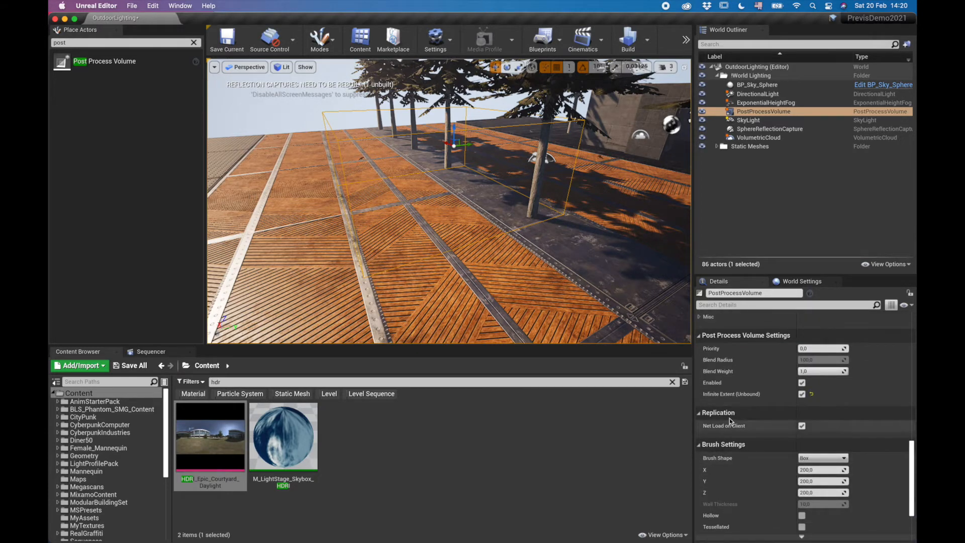
pyautogui.scroll(6, 804, 422)
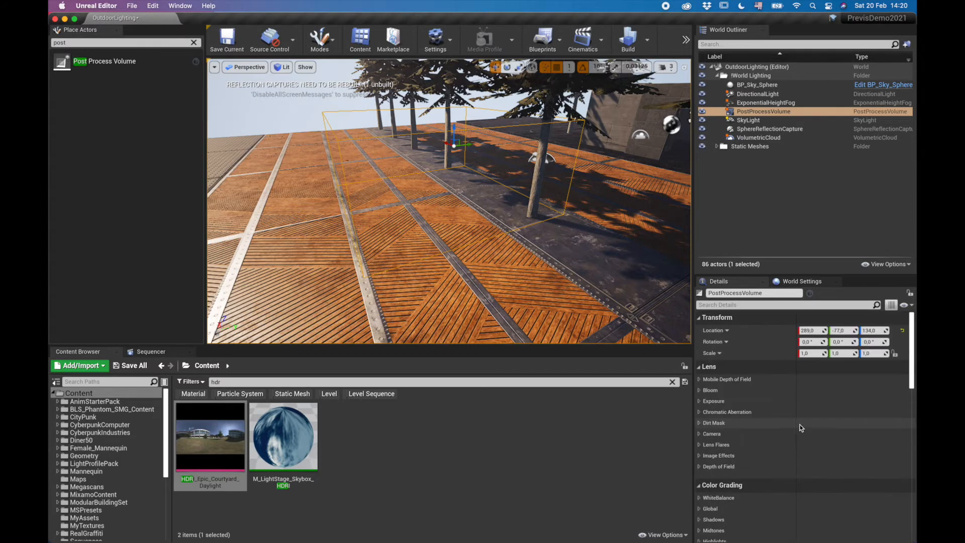
pyautogui.click(759, 305)
pyautogui.write('infi')
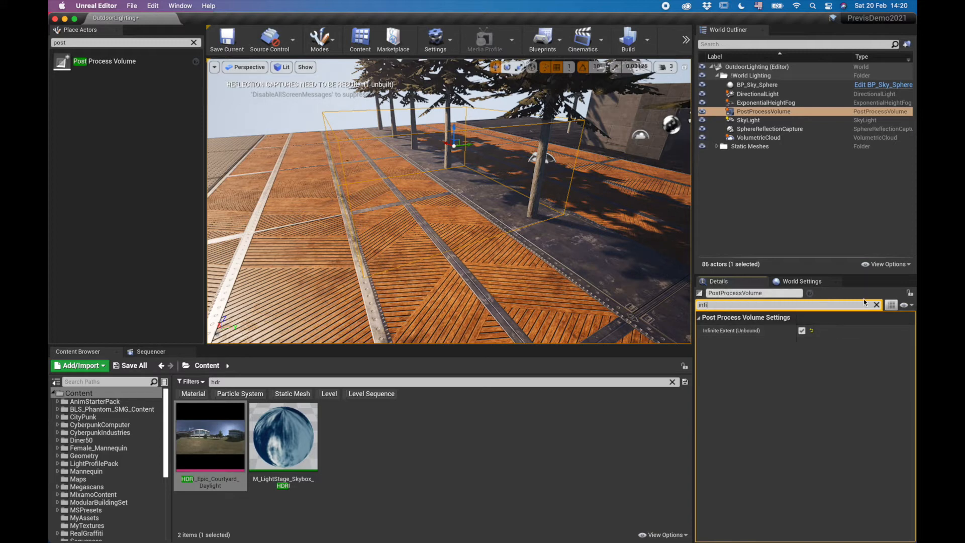
pyautogui.press('Escape')
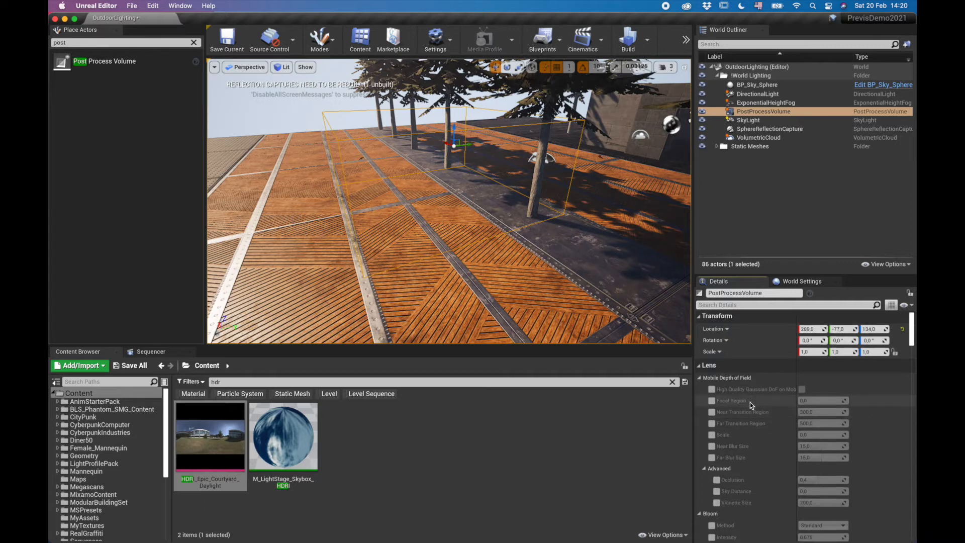
# Collapse every Lens subsection of the PostProcessVolume's settings, from Mobile Depth of Field through Depth of Field.
pyautogui.scroll(-2, 751, 405)
pyautogui.scroll(2, 751, 401)
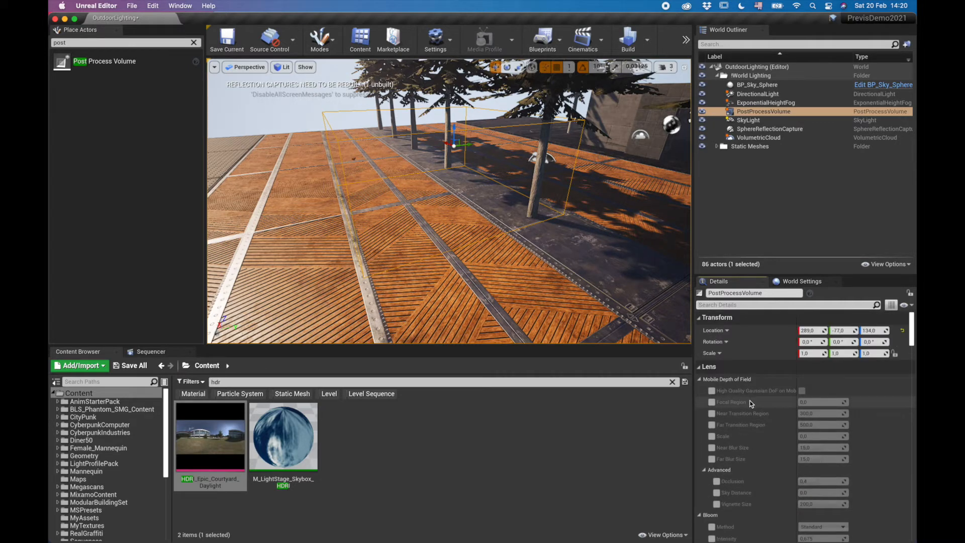
pyautogui.scroll(-6, 767, 407)
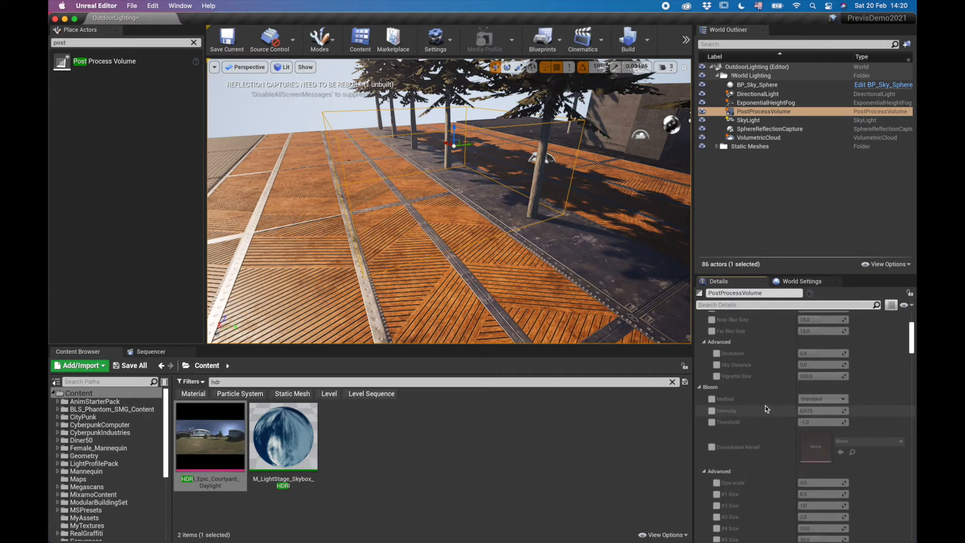
pyautogui.scroll(6, 715, 381)
pyautogui.click(700, 379)
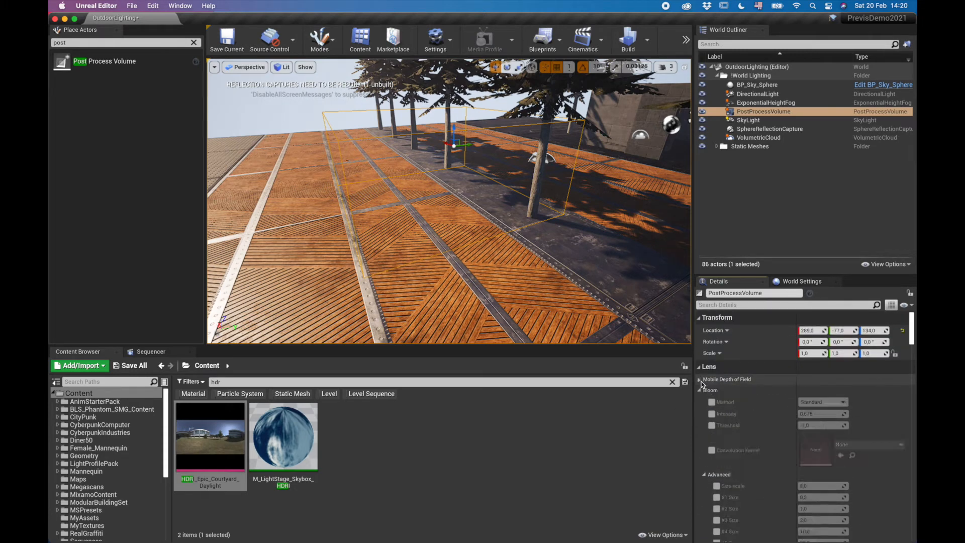
pyautogui.click(700, 390)
pyautogui.click(700, 401)
pyautogui.click(699, 412)
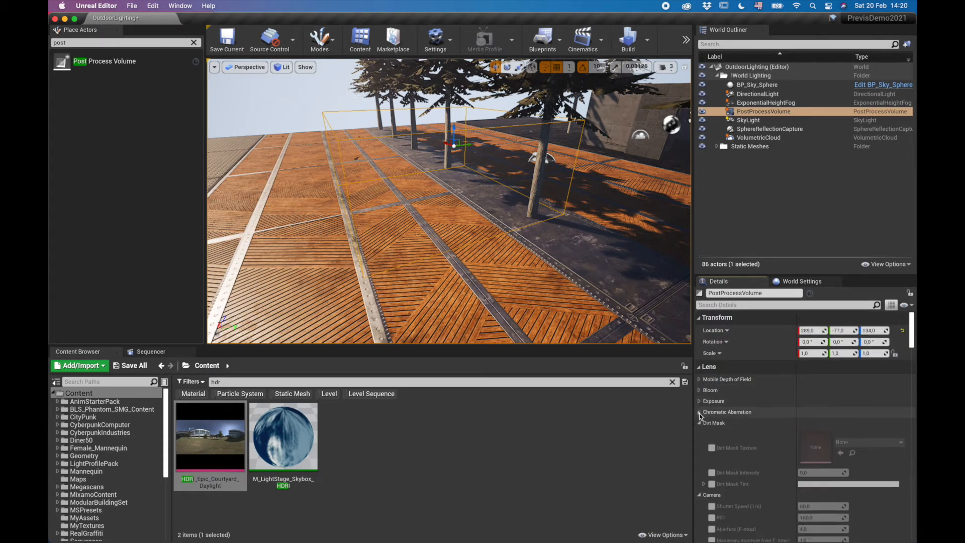
pyautogui.click(701, 422)
pyautogui.click(699, 433)
pyautogui.click(699, 444)
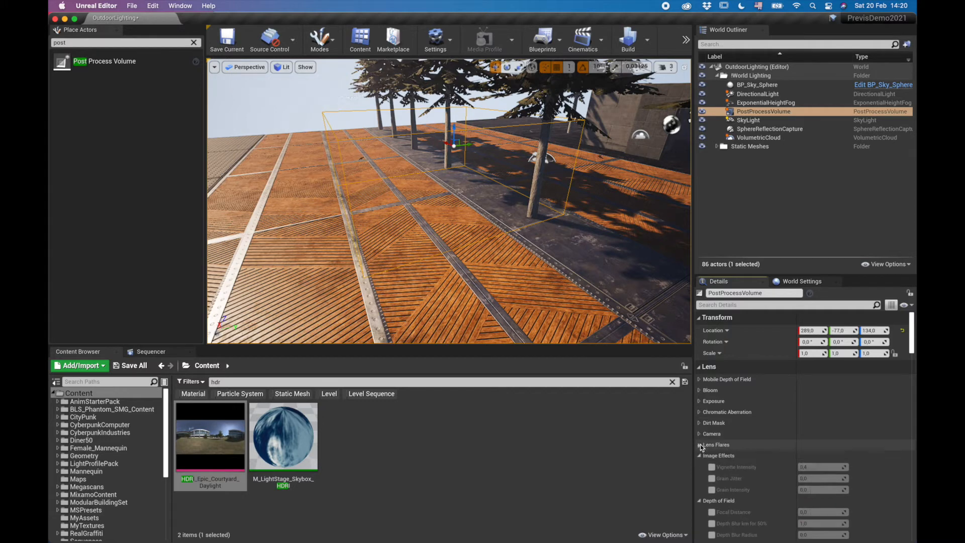
pyautogui.scroll(-1, 753, 420)
pyautogui.click(699, 446)
pyautogui.scroll(-1, 699, 455)
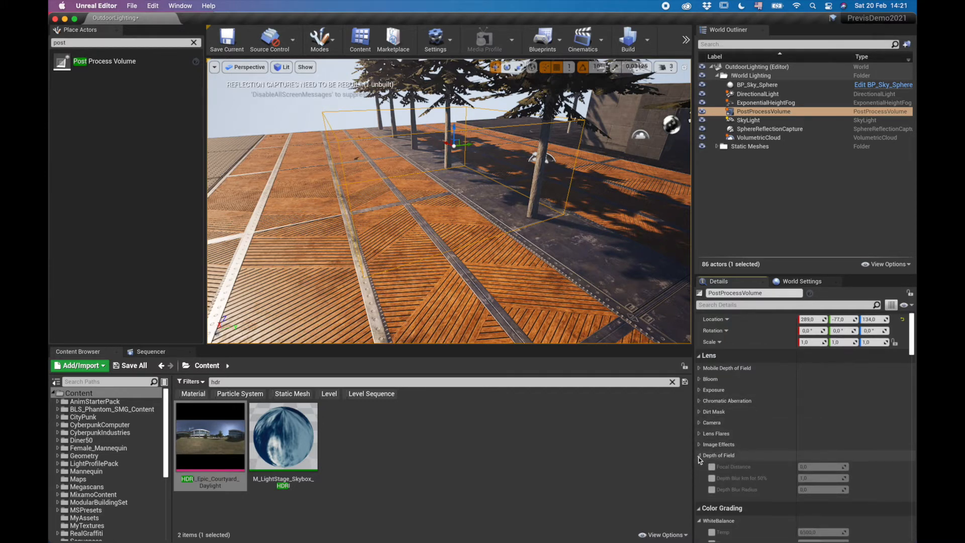
pyautogui.click(699, 456)
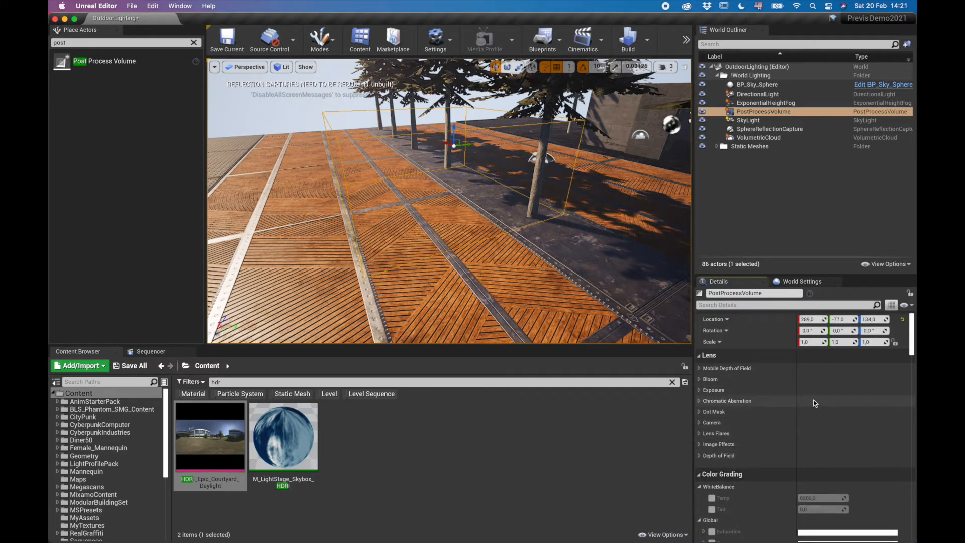
# Expand the PostProcessVolume's Exposure settings and enable the Min EV100 and Max EV100 overrides.
pyautogui.click(700, 390)
pyautogui.moveTo(600, 262); pyautogui.dragTo(574, 257, button='right')
pyautogui.press('d')
pyautogui.press('q')
pyautogui.press('a')
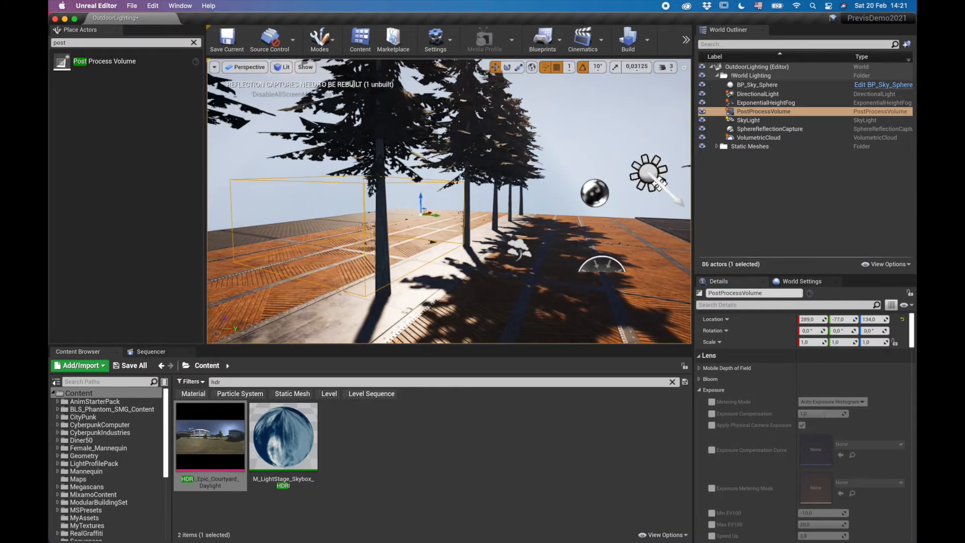
pyautogui.scroll(-5, 789, 443)
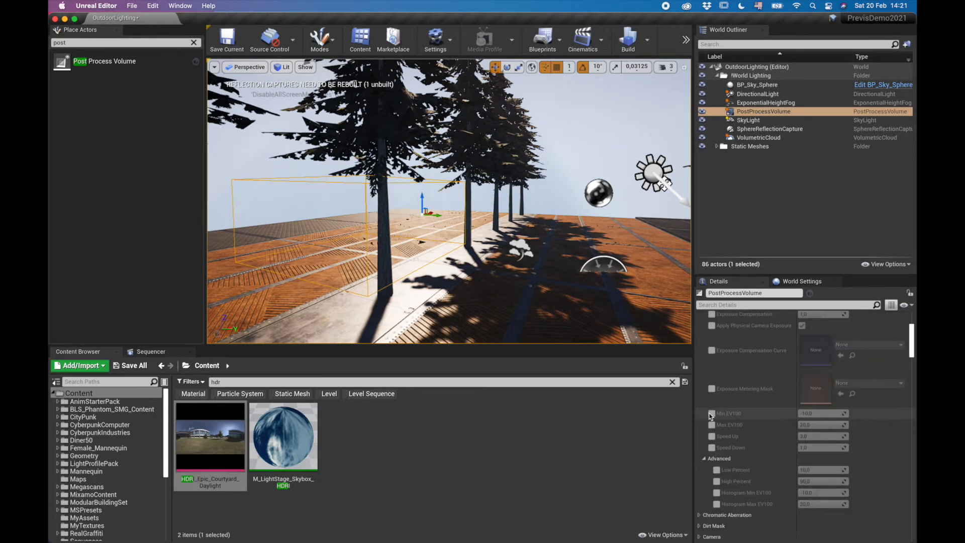
pyautogui.click(711, 413)
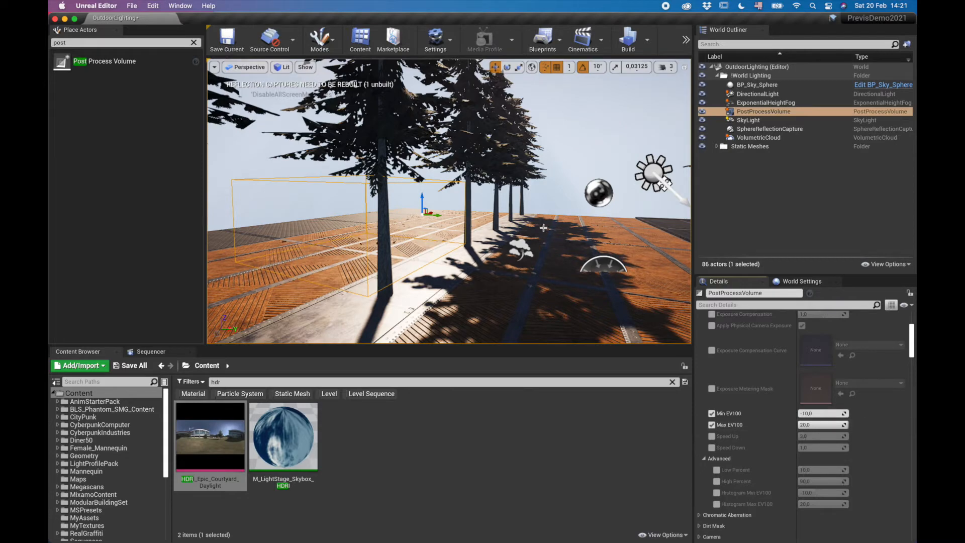
# Examine how auto exposure adapts between the sunlit trees outside and the interior of the building.
pyautogui.moveTo(568, 251); pyautogui.dragTo(623, 264, button='right')
pyautogui.press('w')
pyautogui.moveTo(492, 282); pyautogui.dragTo(485, 227, button='right')
pyautogui.press('s')
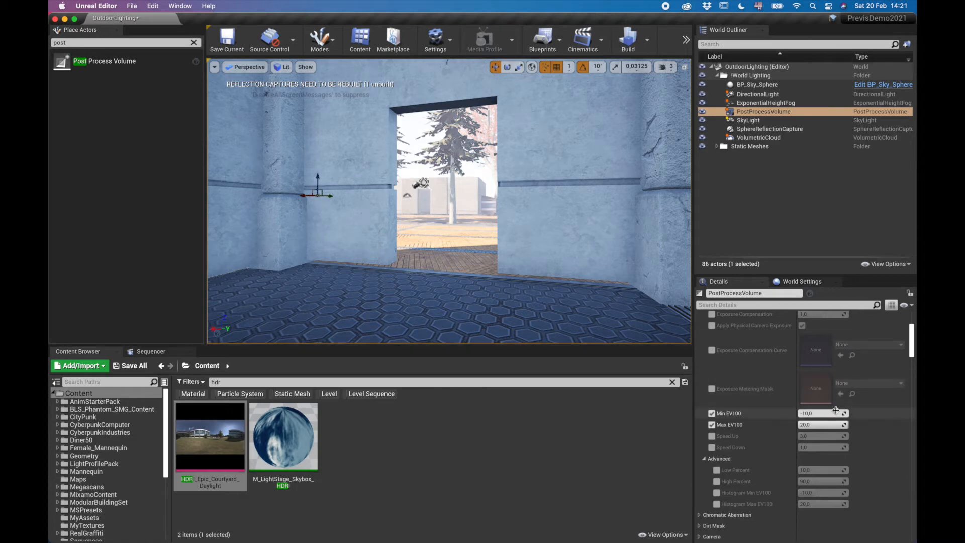
pyautogui.scroll(10, 464, 216)
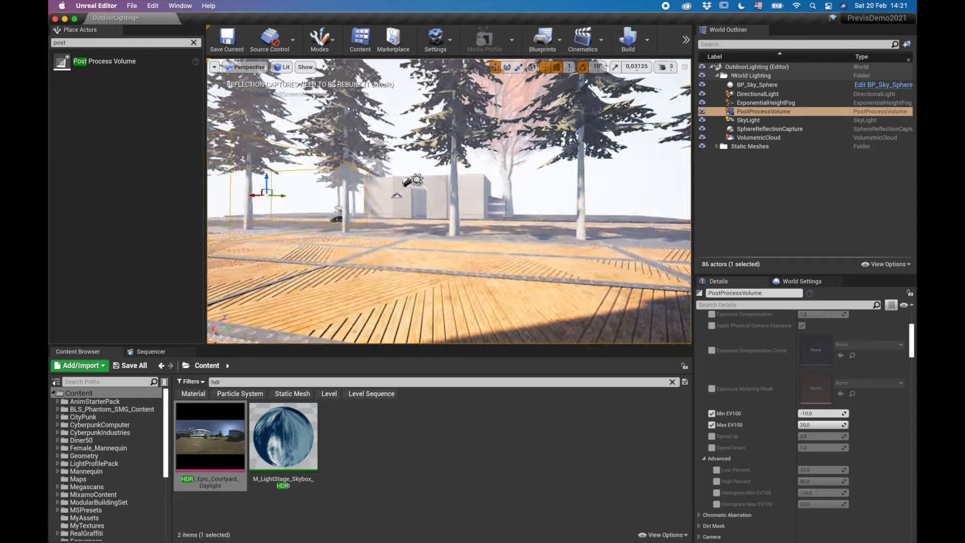
pyautogui.scroll(-10, 477, 184)
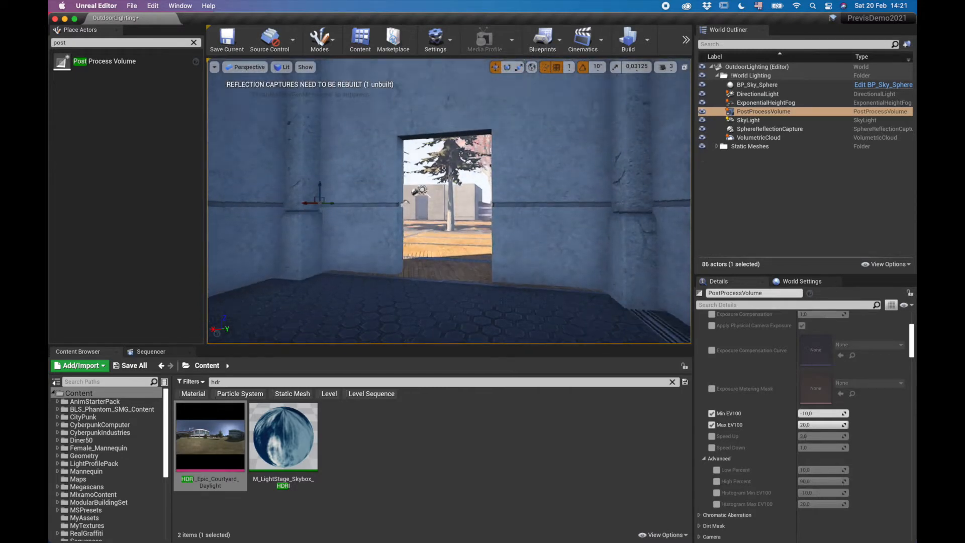
pyautogui.scroll(-8, 478, 185)
# Set both Min EV100 and Max EV100 to 1 to lock the PostProcessVolume's exposure.
pyautogui.moveTo(449, 201); pyautogui.dragTo(404, 211, button='right')
pyautogui.press('w')
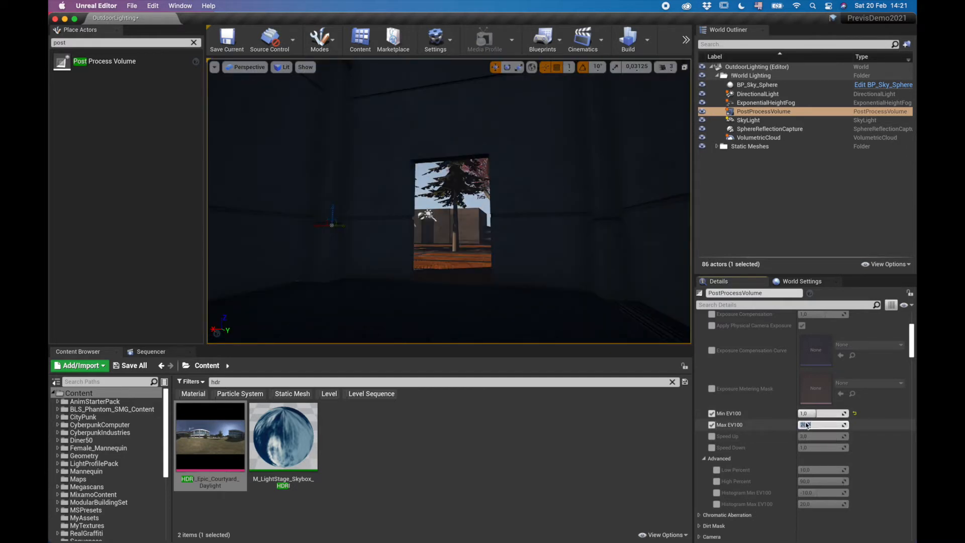
pyautogui.write('1')
pyautogui.press('Return')
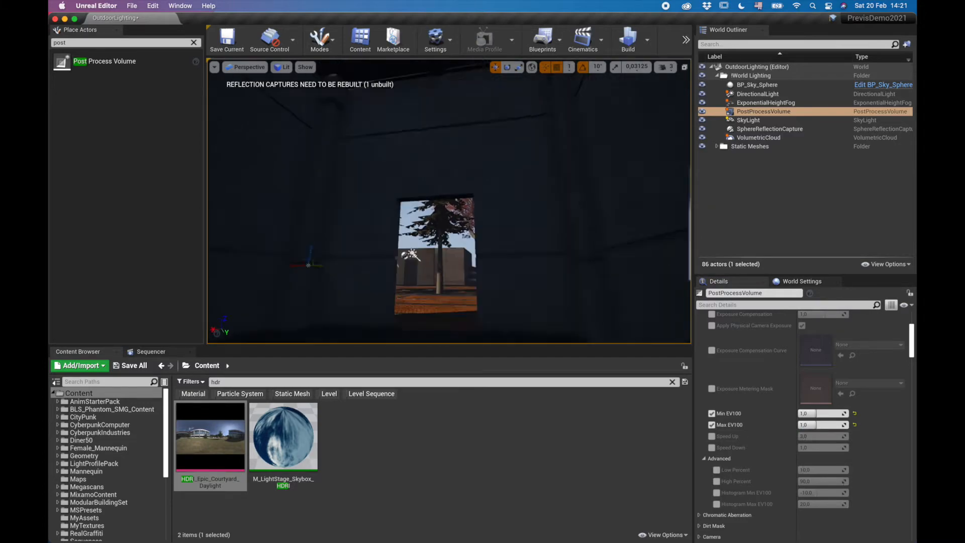
# Inspect the fixed exposure by moving around inside the building and viewing the outdoor scene through its doorway.
pyautogui.press('w')
pyautogui.moveTo(449, 201); pyautogui.dragTo(412, 194, button='right')
pyautogui.press('d')
pyautogui.press('s')
pyautogui.press('w')
pyautogui.press('s')
pyautogui.press('w')
pyautogui.press('w')
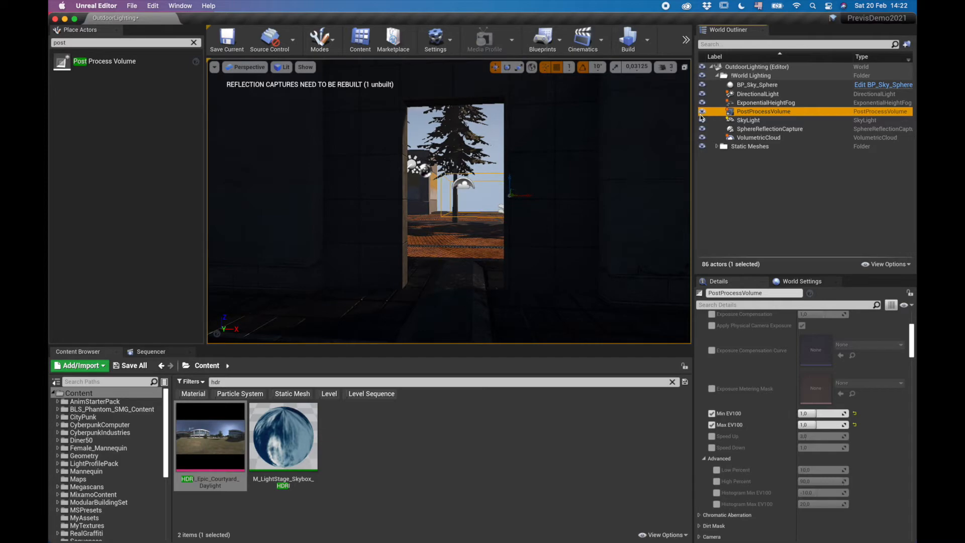
# Switch the Min EV100 and Max EV100 overrides off and on again to compare the exposure outdoors and inside the building.
pyautogui.press('w')
pyautogui.moveTo(449, 201); pyautogui.dragTo(515, 211, button='right')
pyautogui.press('s')
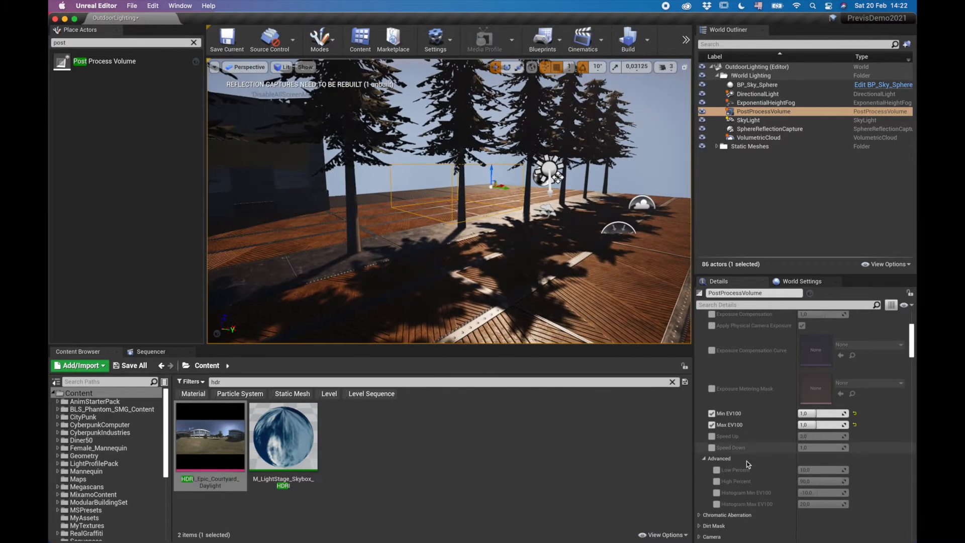
pyautogui.click(711, 413)
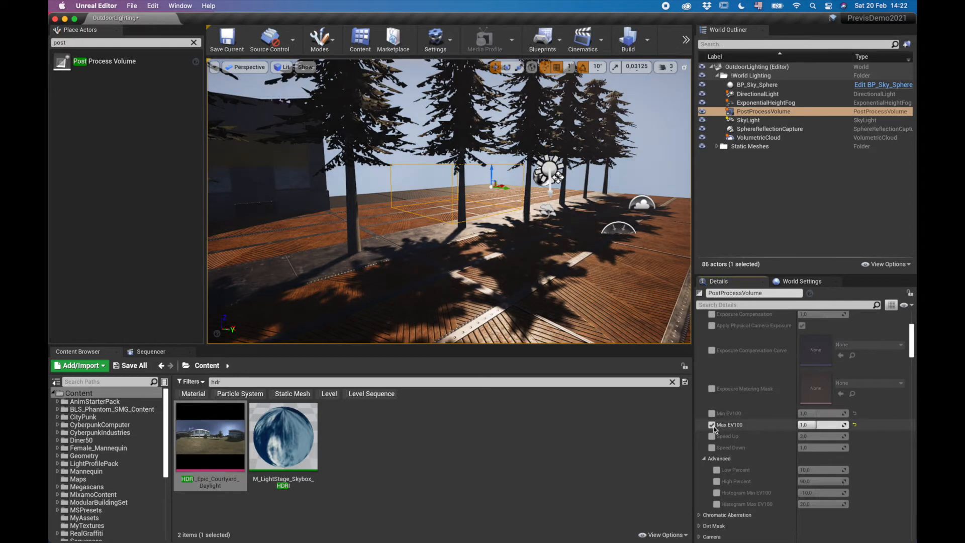
pyautogui.click(714, 427)
pyautogui.moveTo(558, 267); pyautogui.dragTo(596, 317, button='right')
pyautogui.press('w')
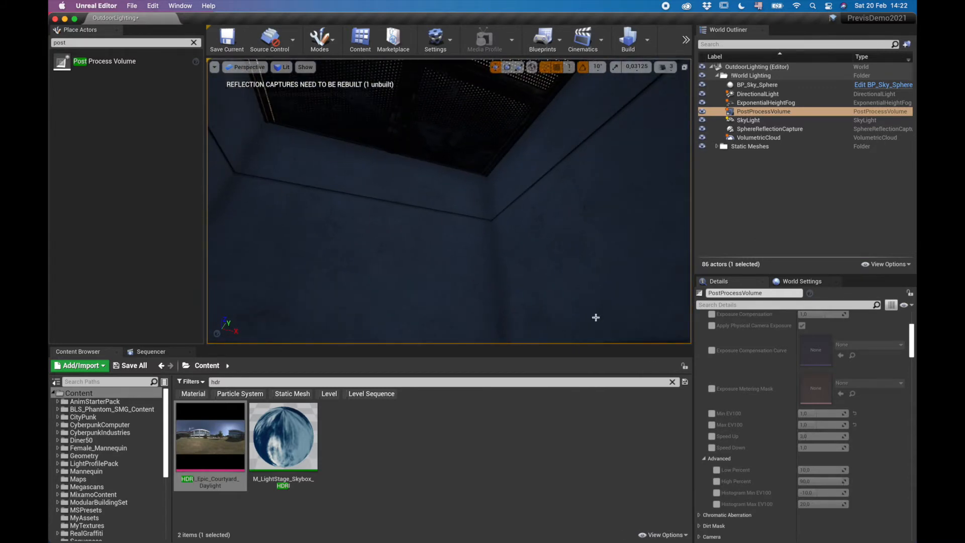
pyautogui.click(711, 413)
pyautogui.click(711, 424)
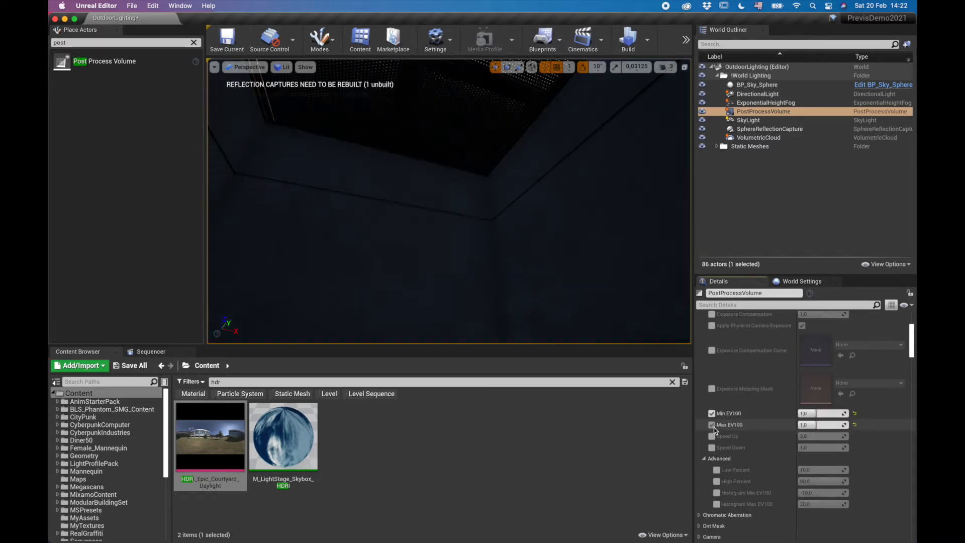
# Examine the fixed exposure by moving from the dark building interior through its doorway to the tree-lined street.
pyautogui.moveTo(449, 201); pyautogui.dragTo(585, 251, button='right')
pyautogui.press('s')
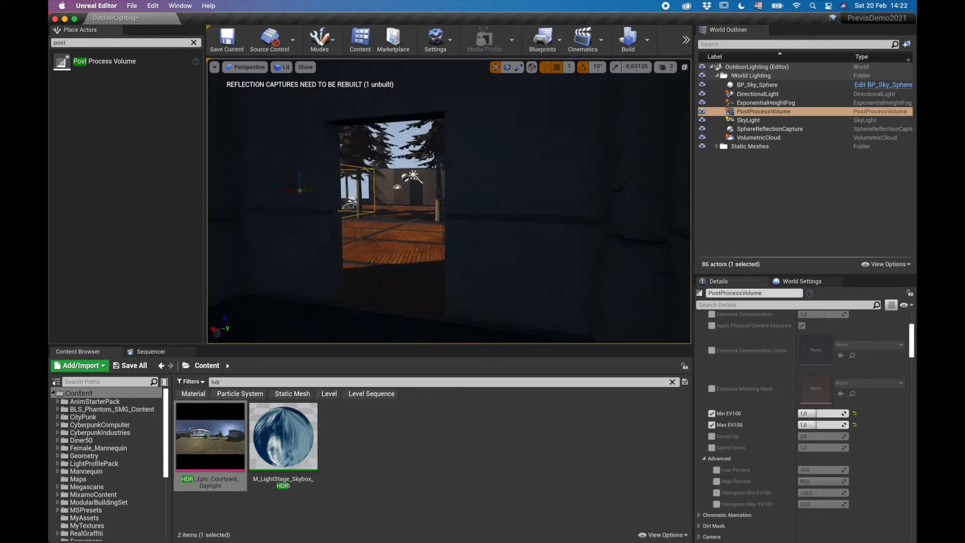
pyautogui.press('s')
pyautogui.moveTo(450, 201); pyautogui.dragTo(502, 201, button='right')
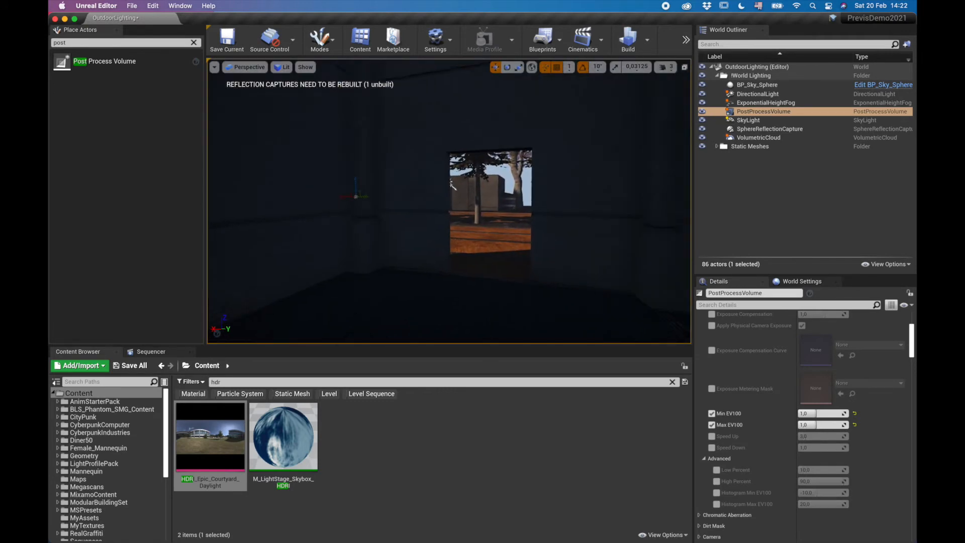
pyautogui.press('w')
pyautogui.moveTo(450, 201); pyautogui.dragTo(542, 223, button='right')
pyautogui.press('w')
pyautogui.press('w')
pyautogui.press('w')
pyautogui.press('w')
pyautogui.press('w')
pyautogui.press('s')
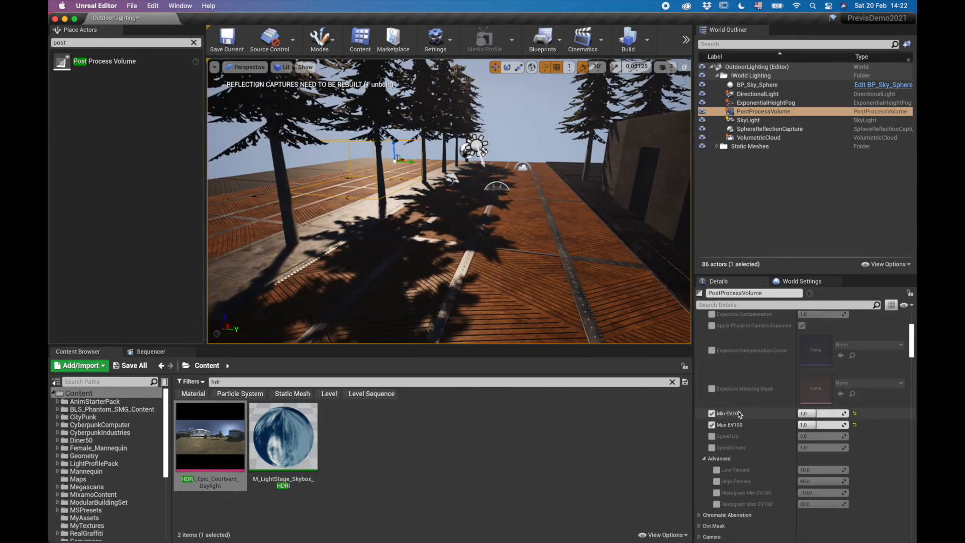
# Set the PostProcessVolume's Min EV100 to 0.2 and view its effect on the street.
pyautogui.click(807, 414)
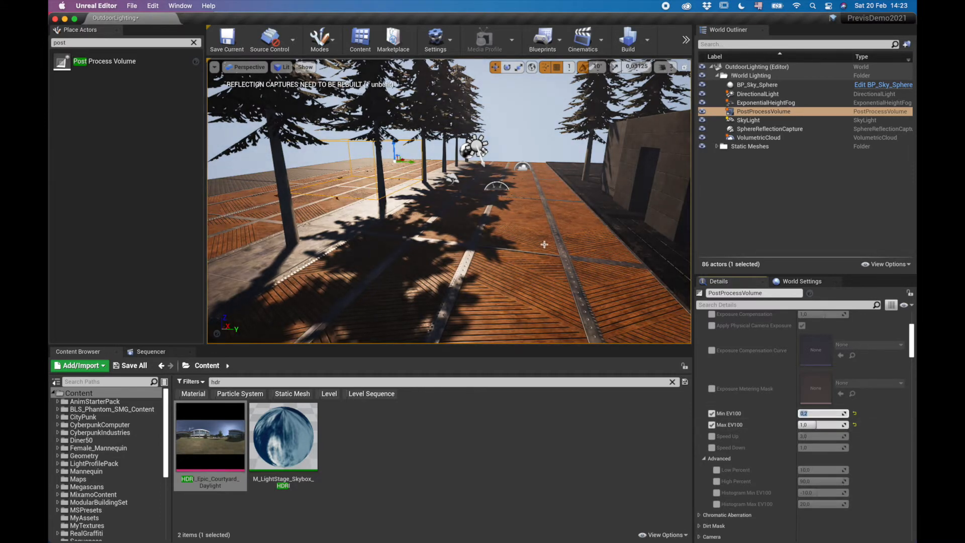
pyautogui.moveTo(450, 201); pyautogui.dragTo(427, 197, button='right')
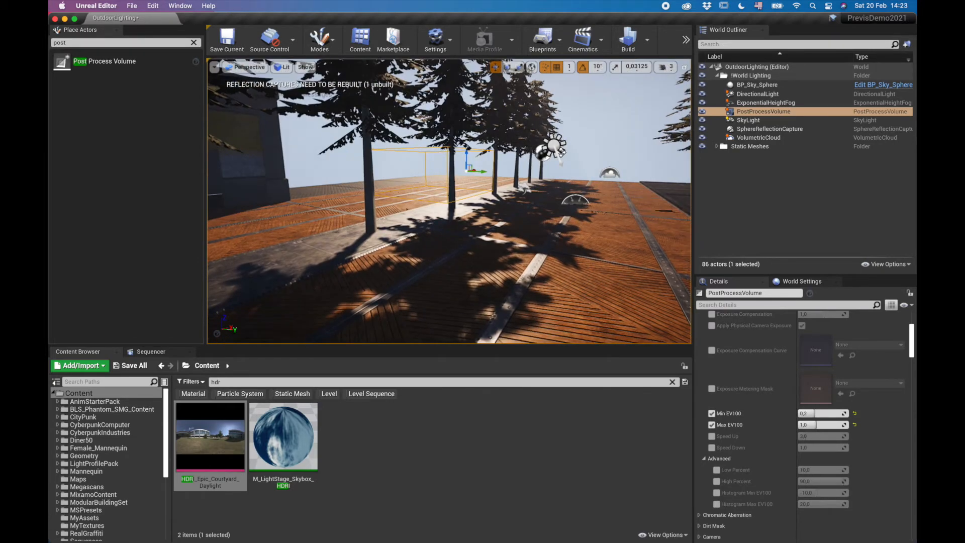
pyautogui.moveTo(580, 265)
pyautogui.mouseDown(button='right')
pyautogui.moveTo(527, 259)
pyautogui.moveTo(580, 265)
pyautogui.mouseUp(button='right')
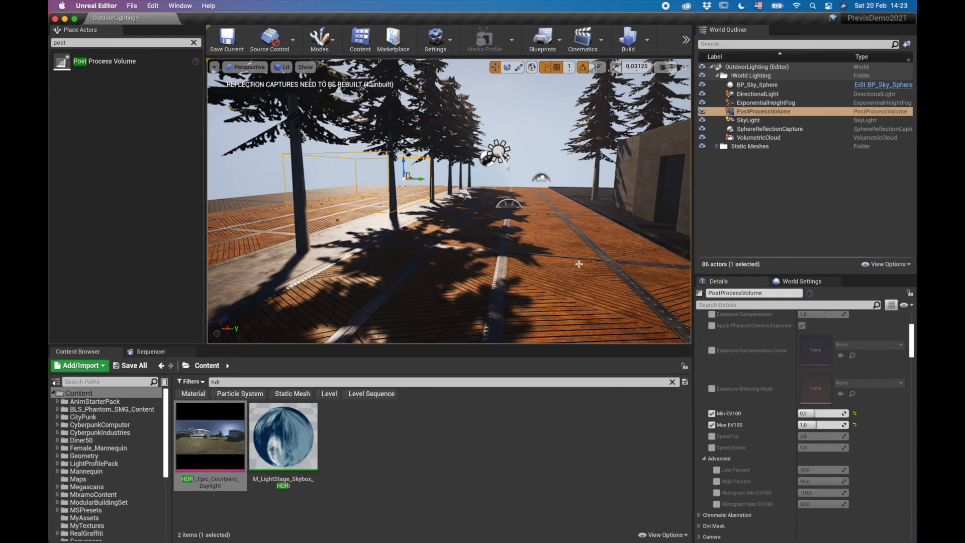
pyautogui.moveTo(549, 196)
pyautogui.mouseDown(button='right')
pyautogui.moveTo(495, 191)
pyautogui.moveTo(538, 194)
pyautogui.moveTo(545, 180)
pyautogui.mouseUp(button='right')
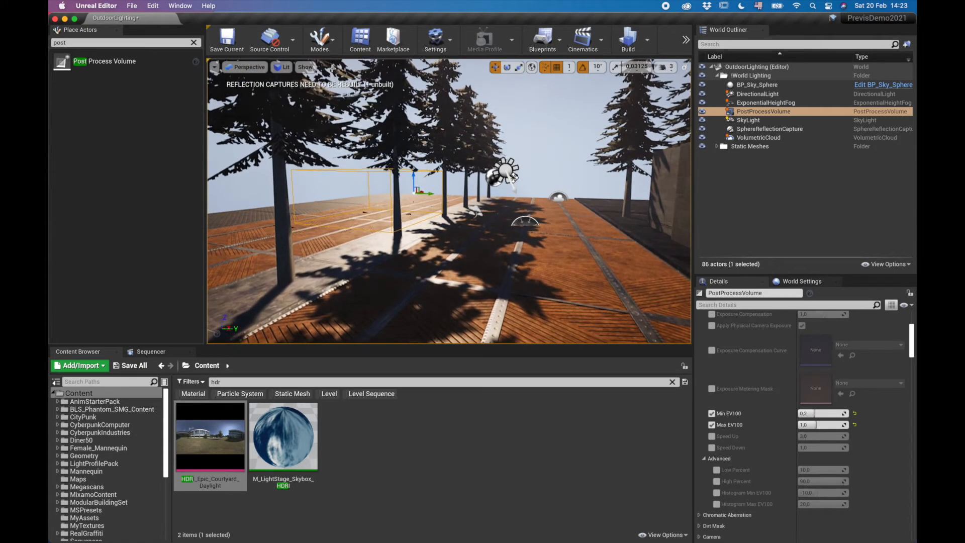
# Run a lighting-only build for the level.
pyautogui.click(647, 41)
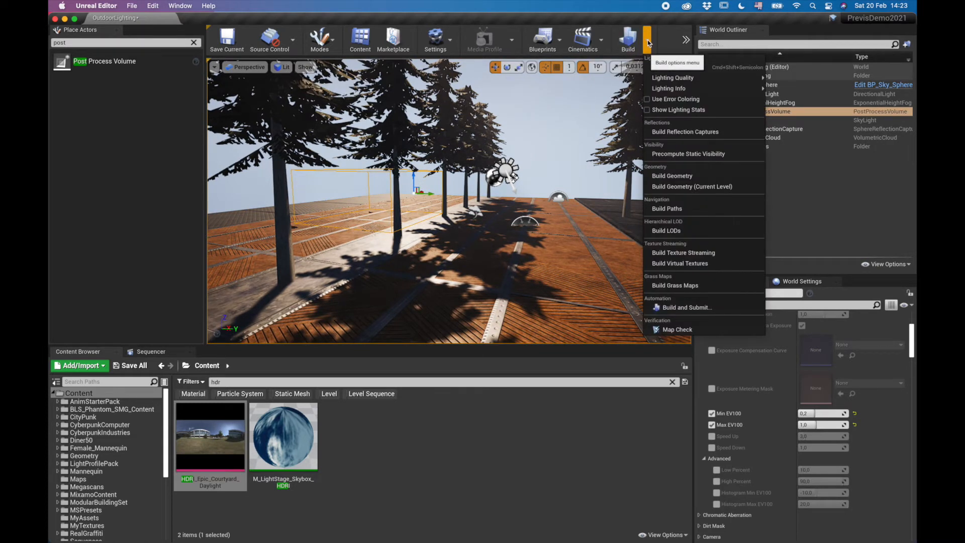
pyautogui.moveTo(673, 78)
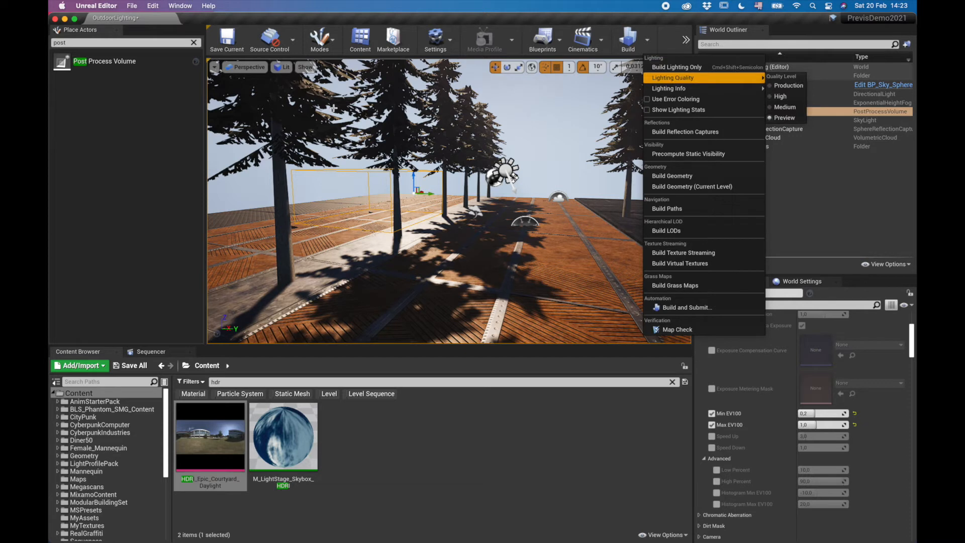
pyautogui.click(690, 69)
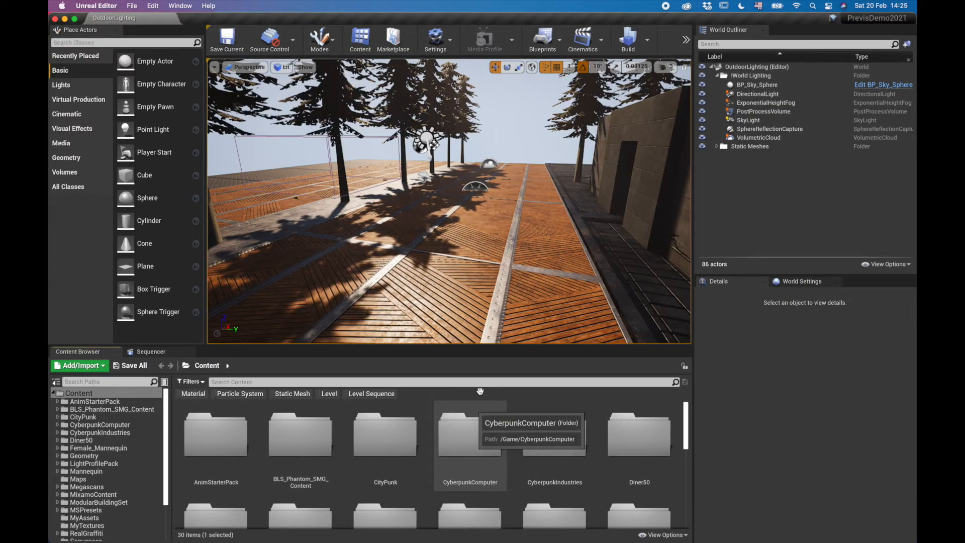
# Inspect the lighting along the street and inside both buildings.
pyautogui.moveTo(512, 237); pyautogui.dragTo(558, 232, button='right')
pyautogui.press('w')
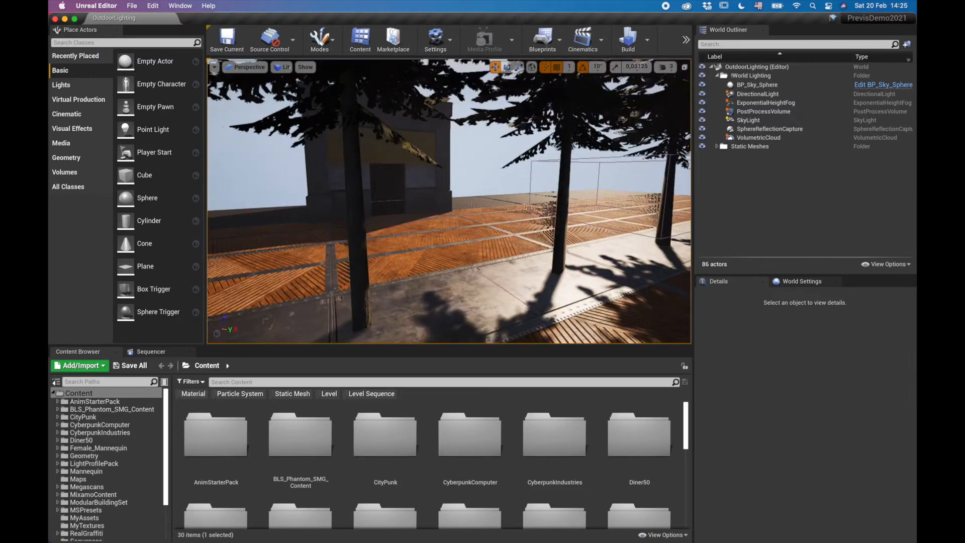
pyautogui.press('w')
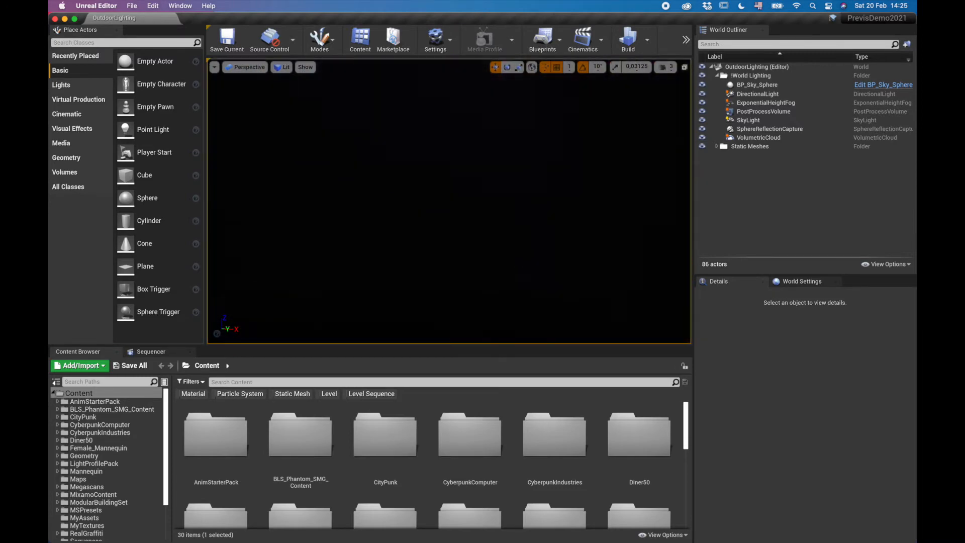
pyautogui.moveTo(449, 201); pyautogui.dragTo(443, 220, button='right')
pyautogui.press('w')
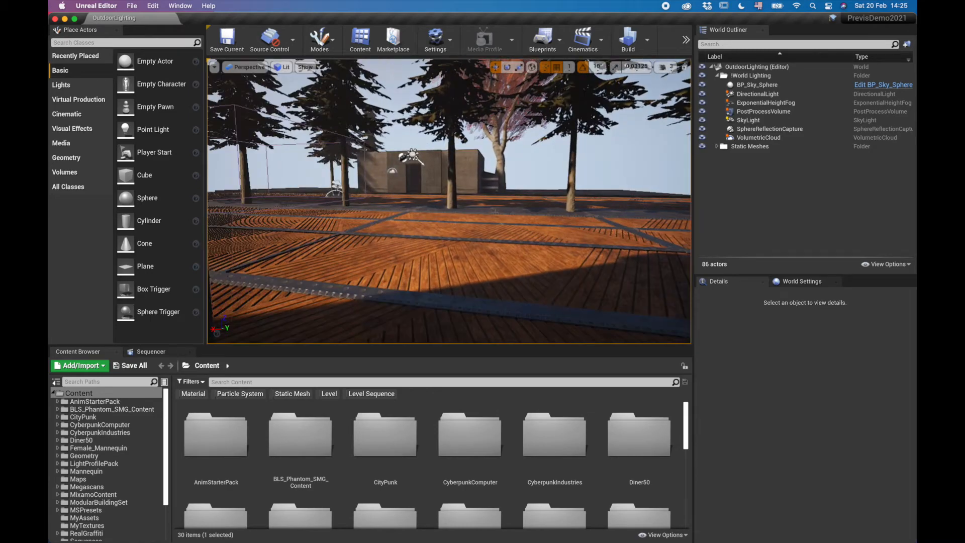
pyautogui.press('w')
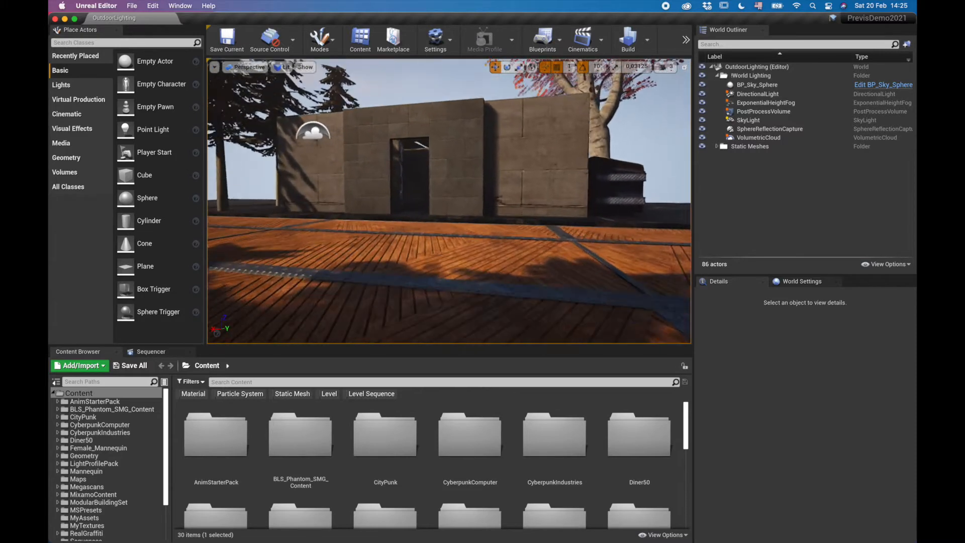
pyautogui.press('w')
pyautogui.moveTo(448, 201); pyautogui.dragTo(508, 211, button='right')
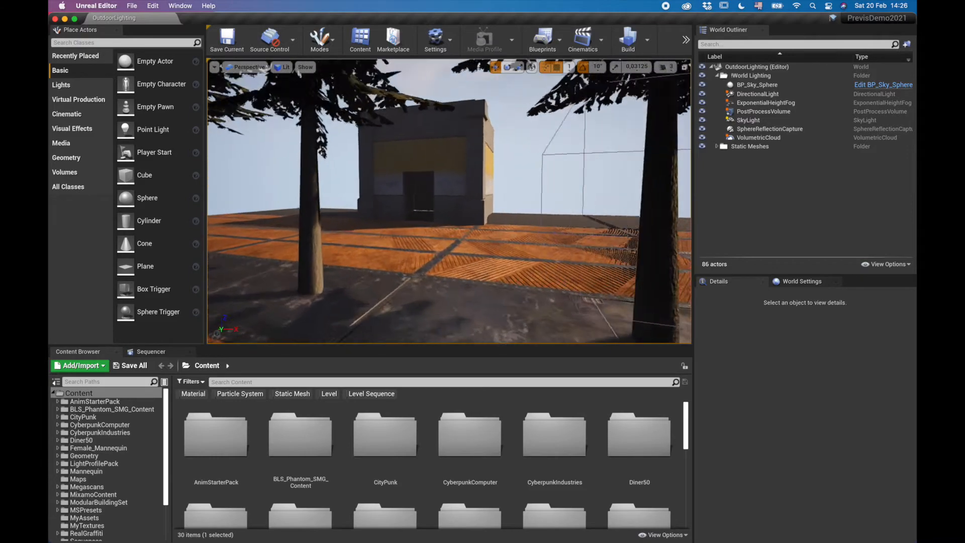
pyautogui.press('w')
pyautogui.moveTo(449, 201); pyautogui.dragTo(350, 200, button='right')
pyautogui.press('w')
pyautogui.press('w')
pyautogui.press('w')
pyautogui.press('w')
pyautogui.moveTo(516, 258); pyautogui.dragTo(516, 259, button='right')
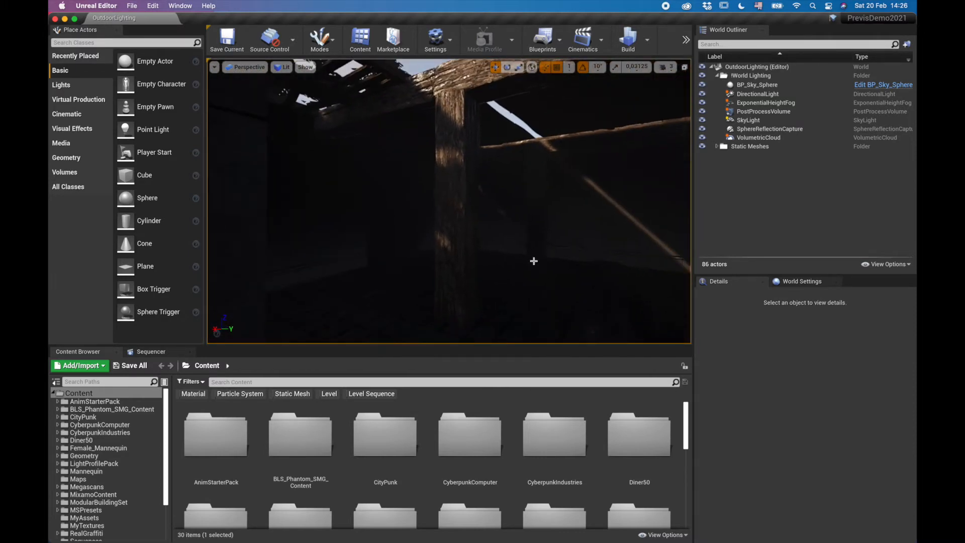
# Set the DirectionalLight's Indirect Lighting Intensity to 50.
pyautogui.click(757, 95)
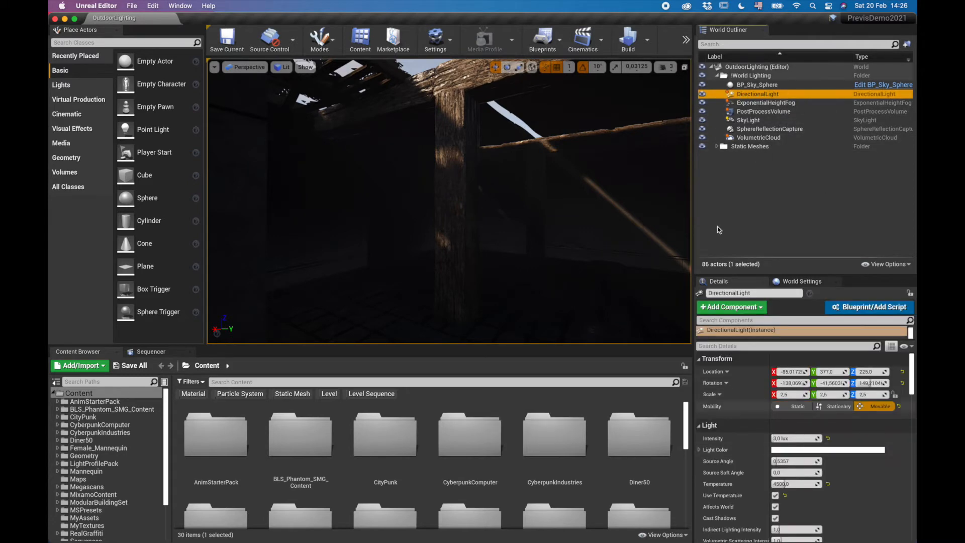
pyautogui.press('f')
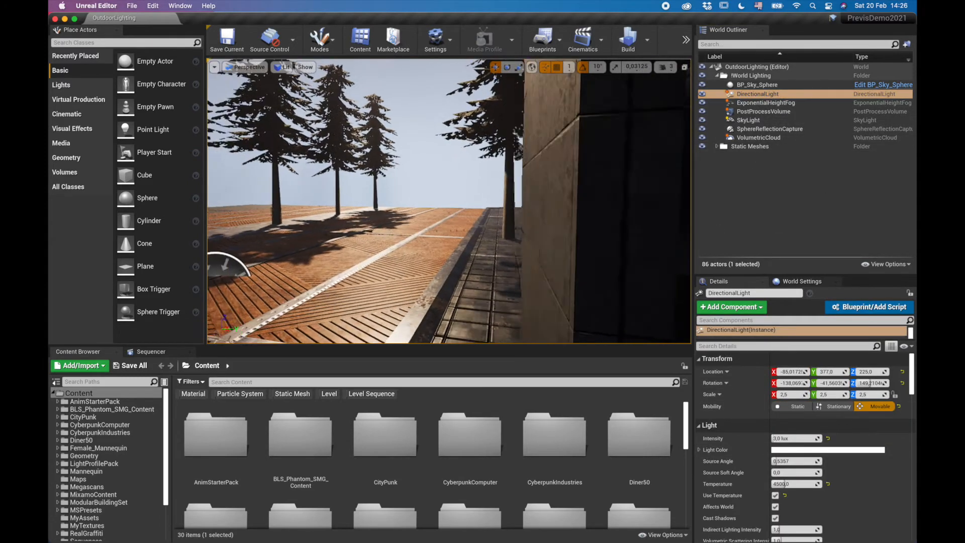
pyautogui.scroll(-5, 870, 416)
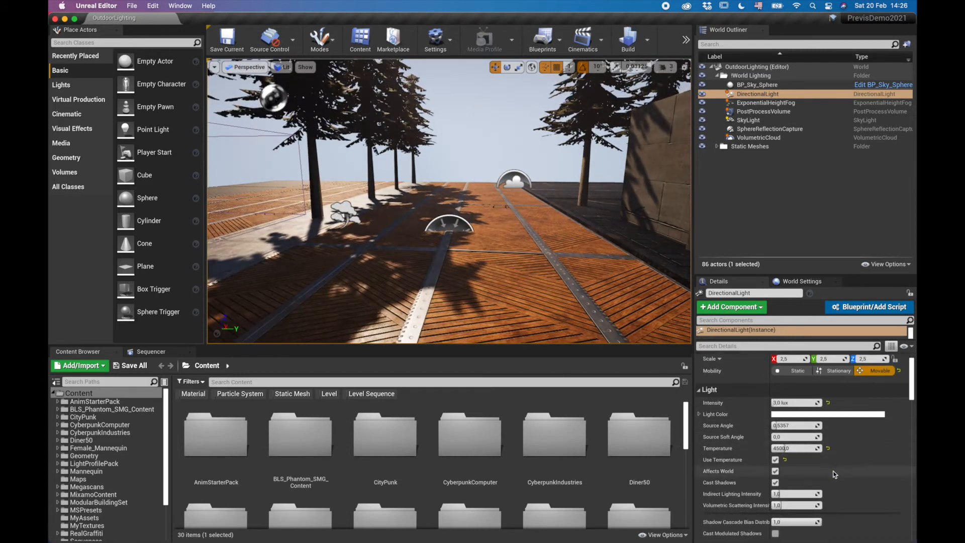
pyautogui.scroll(-2, 876, 428)
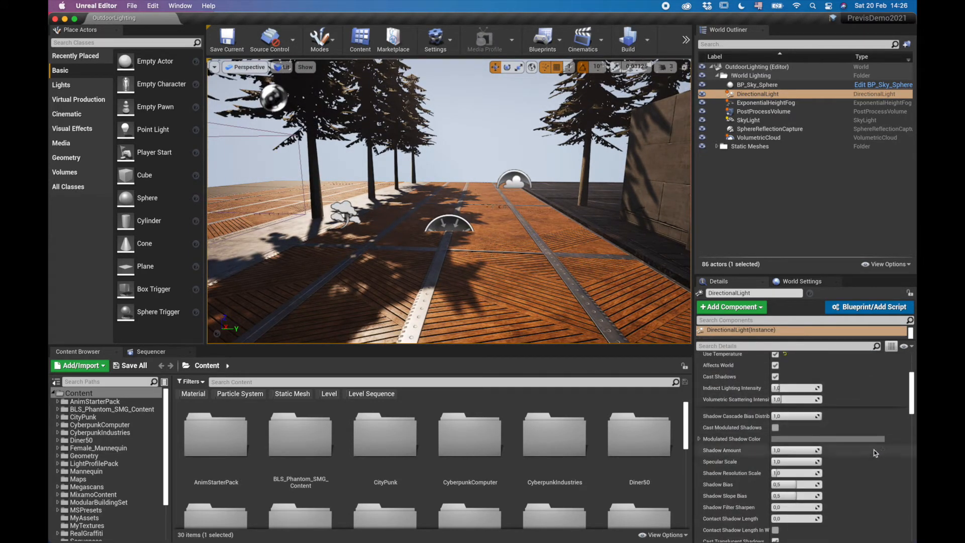
pyautogui.scroll(5, 874, 452)
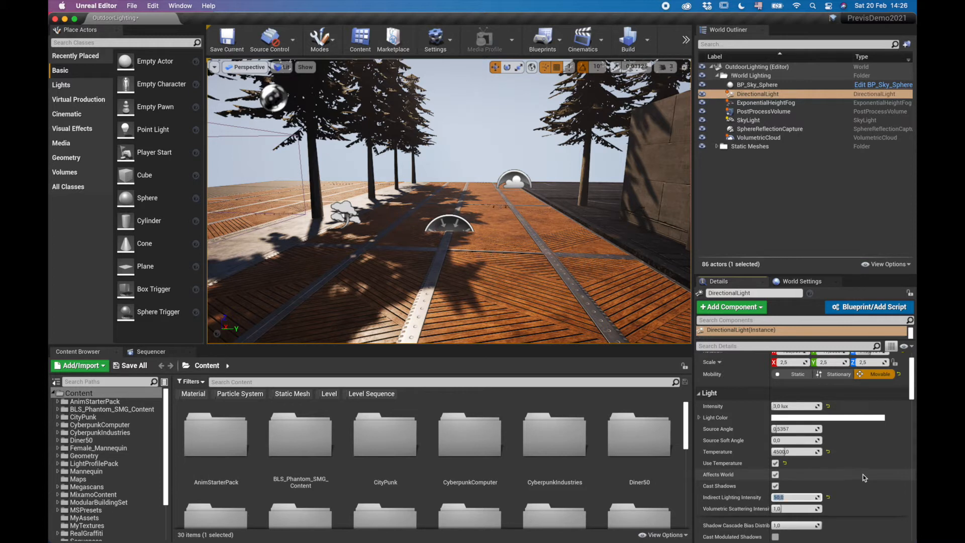
# Set the SkyLight's Indirect Lighting Intensity to 50 and check the light inside the building.
pyautogui.click(752, 120)
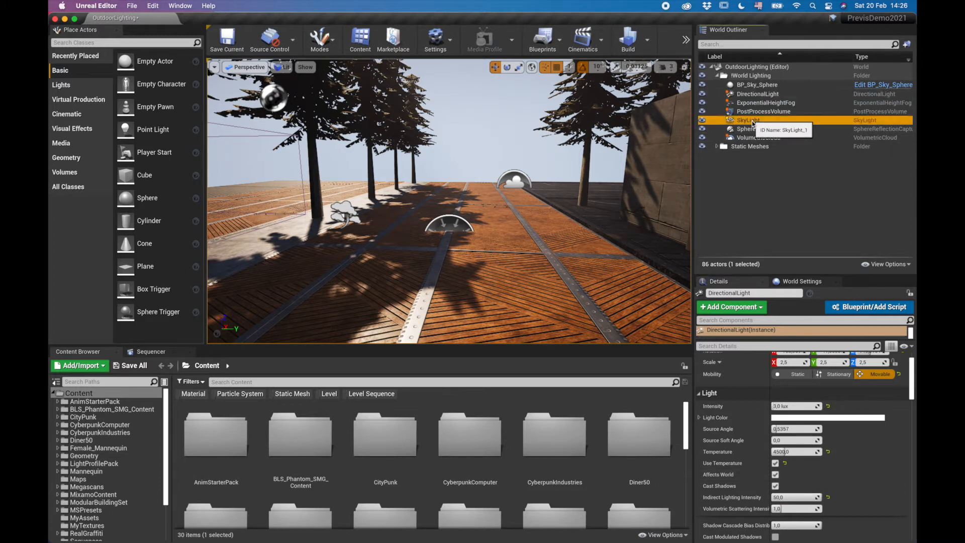
pyautogui.scroll(-5, 850, 442)
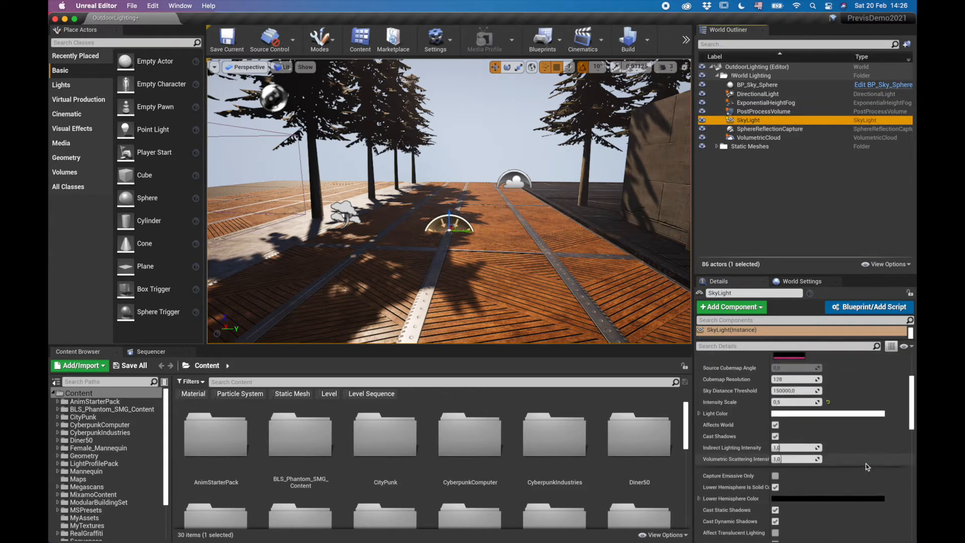
pyautogui.moveTo(787, 447); pyautogui.dragTo(820, 444)
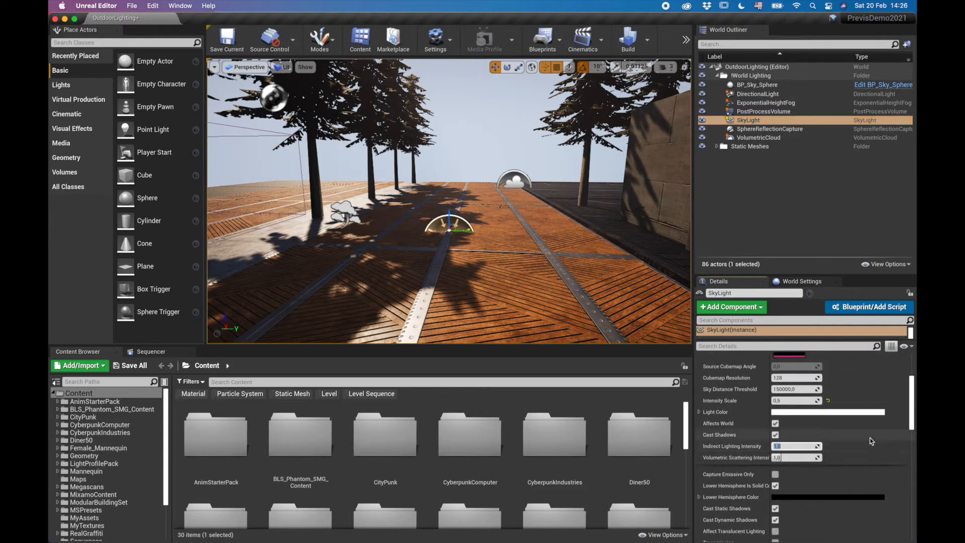
pyautogui.write('50')
pyautogui.press('Return')
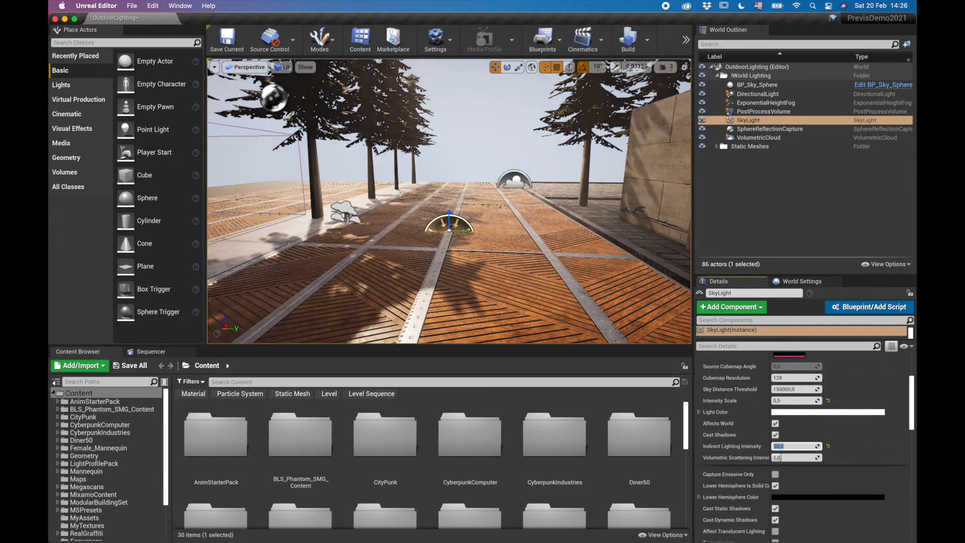
pyautogui.moveTo(578, 322); pyautogui.dragTo(492, 312, button='right')
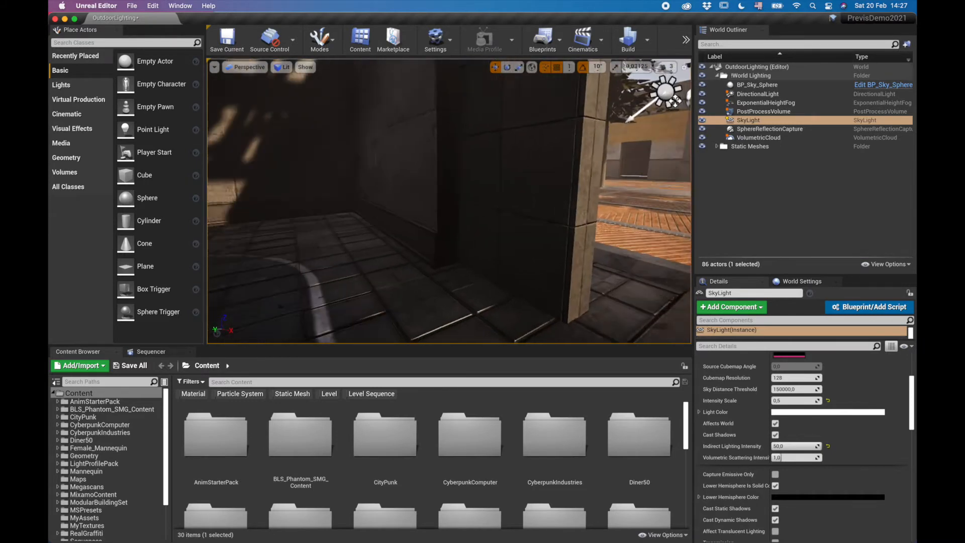
pyautogui.moveTo(492, 311); pyautogui.dragTo(503, 312, button='right')
# Set the DirectionalLight's Indirect Lighting Intensity back to 1.
pyautogui.click(757, 94)
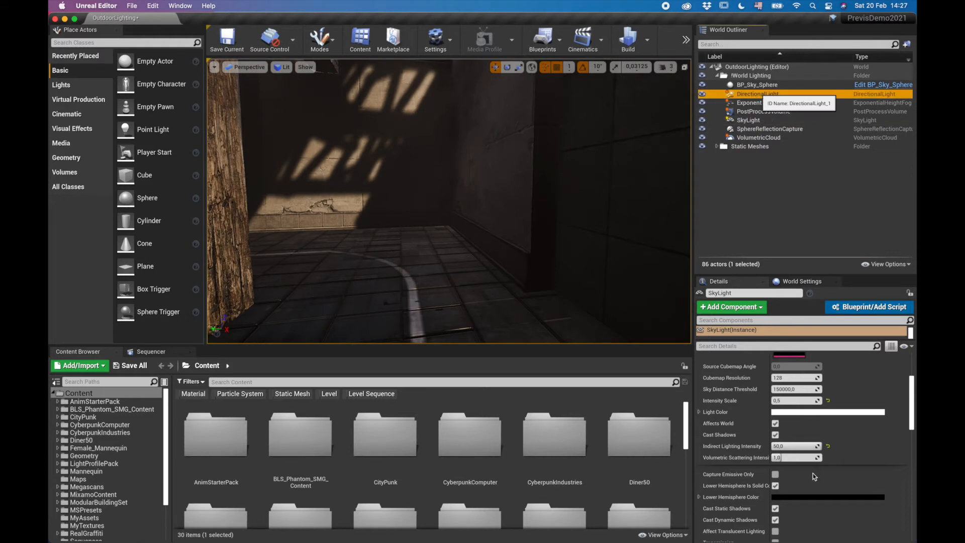
pyautogui.write('1')
pyautogui.press('Return')
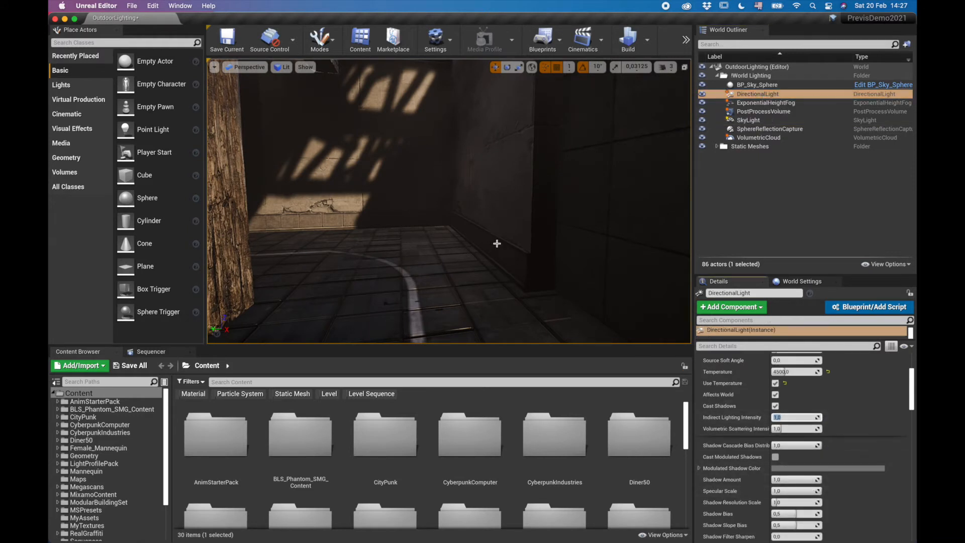
# Return to the street and set the SkyLight's Indirect Lighting Intensity back to 1.
pyautogui.moveTo(452, 211); pyautogui.dragTo(482, 193, button='right')
pyautogui.press('w')
pyautogui.press('s')
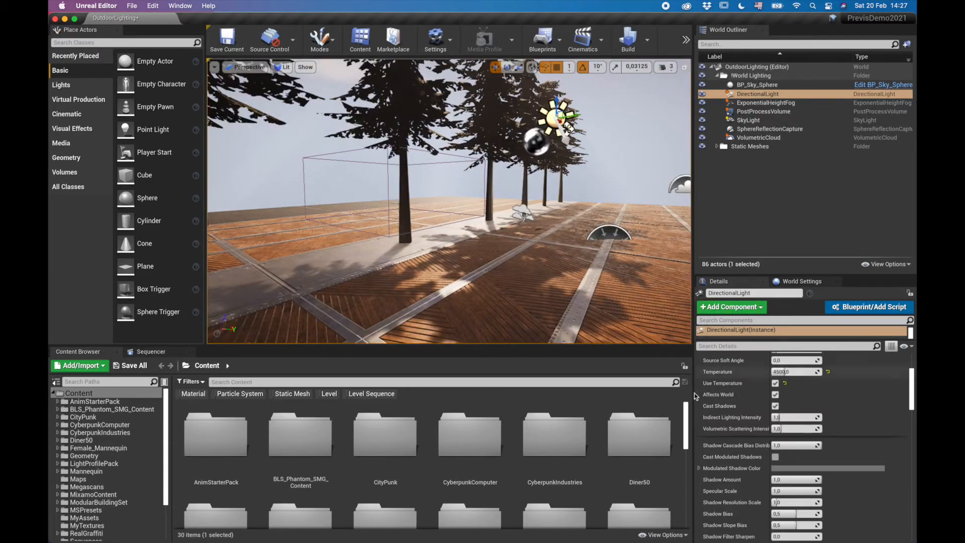
pyautogui.click(759, 120)
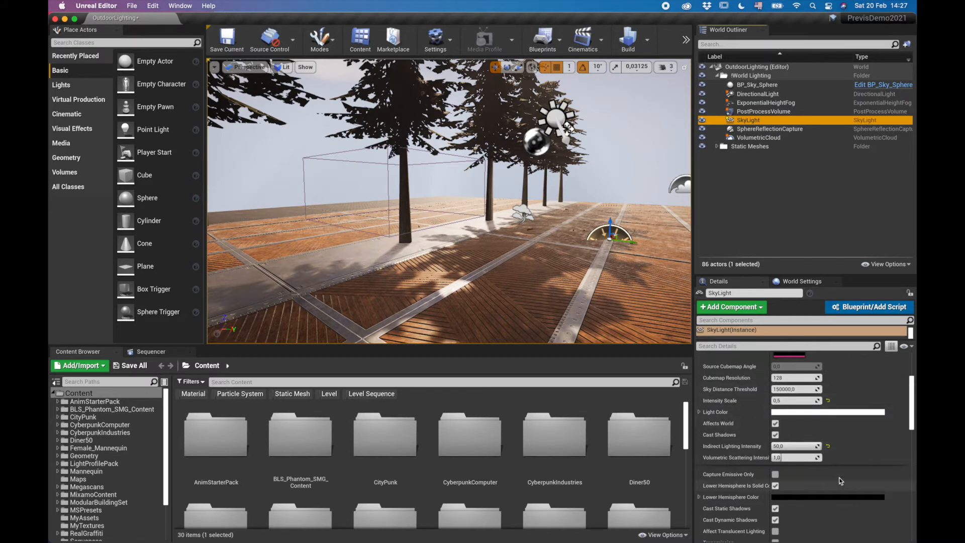
pyautogui.click(792, 447)
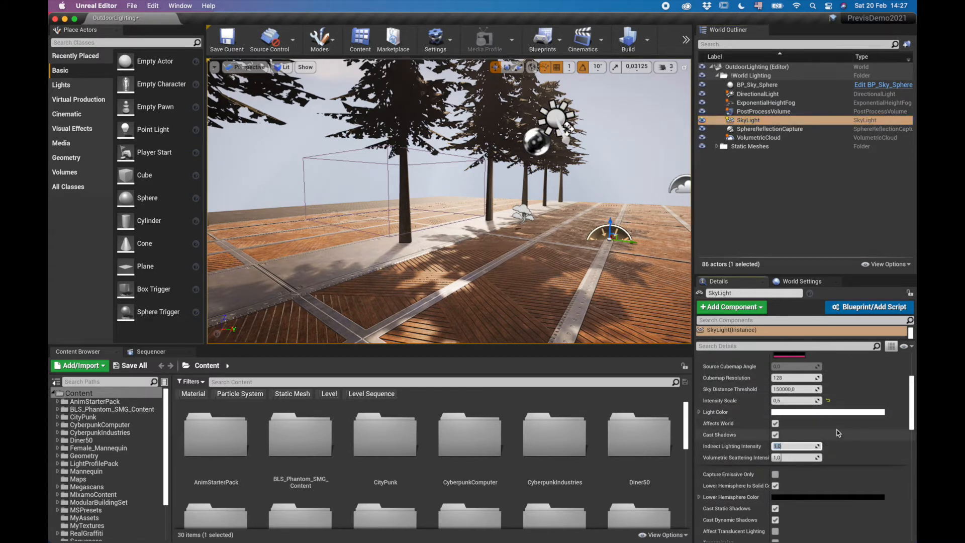
# Reset the SkyLight's Indirect Lighting Intensity to 1 and set the DirectionalLight's Indirect Lighting Intensity to 50.
pyautogui.write('1')
pyautogui.press('Return')
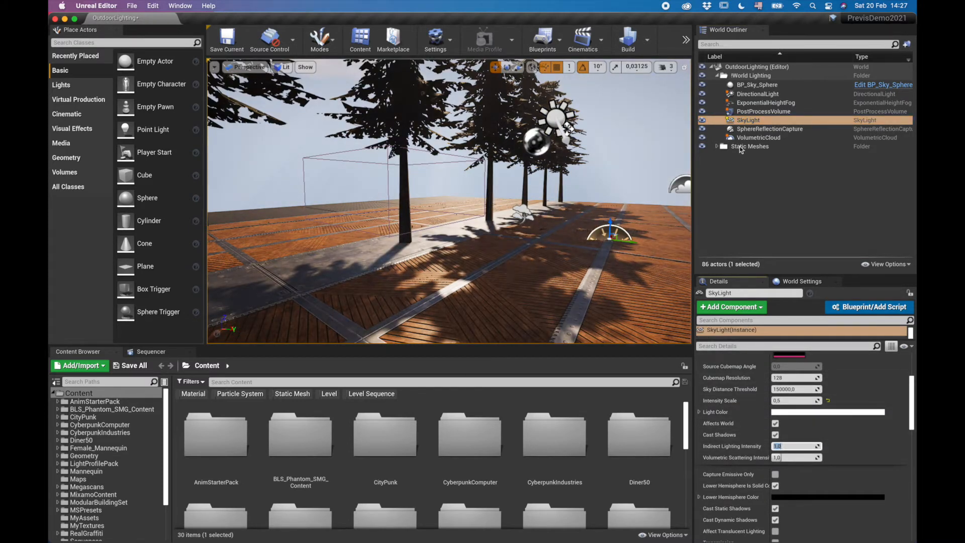
pyautogui.click(761, 93)
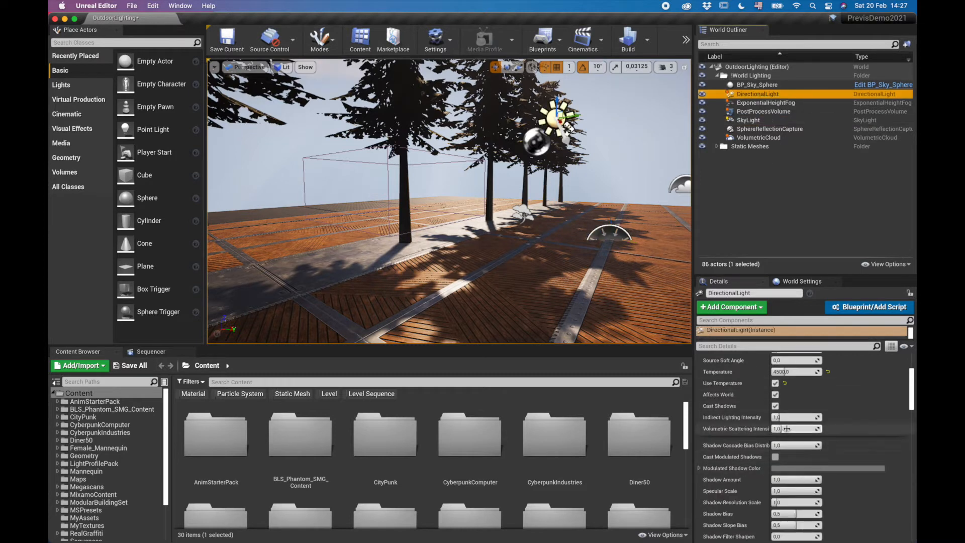
pyautogui.click(793, 417)
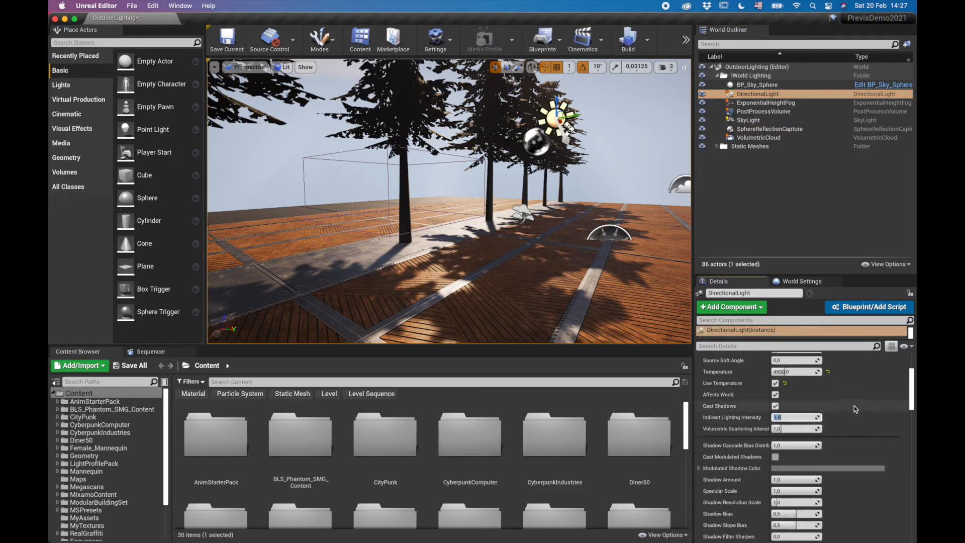
pyautogui.write('50')
pyautogui.press('Return')
# Move inside the building and build only the level's lighting.
pyautogui.press('w')
pyautogui.moveTo(450, 201); pyautogui.dragTo(490, 303, button='right')
pyautogui.press('s')
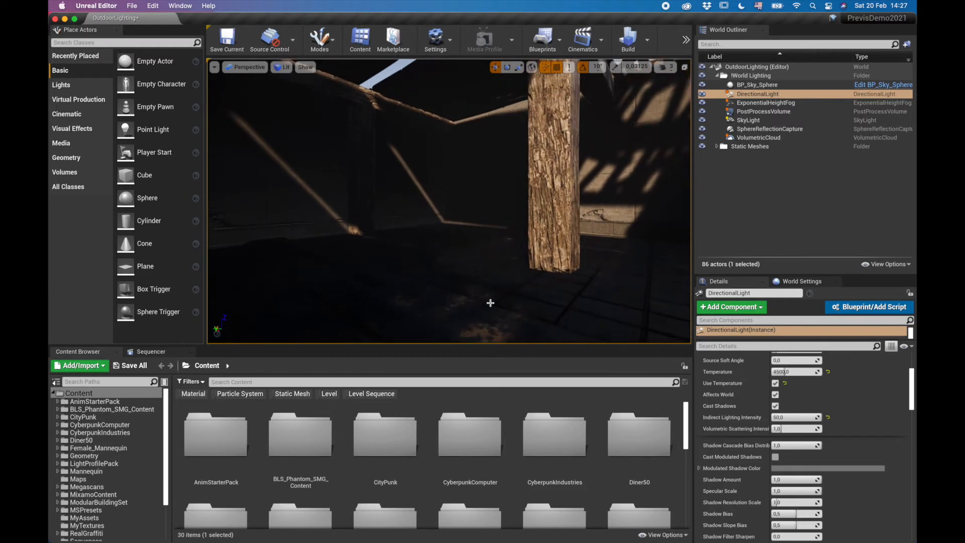
pyautogui.click(648, 40)
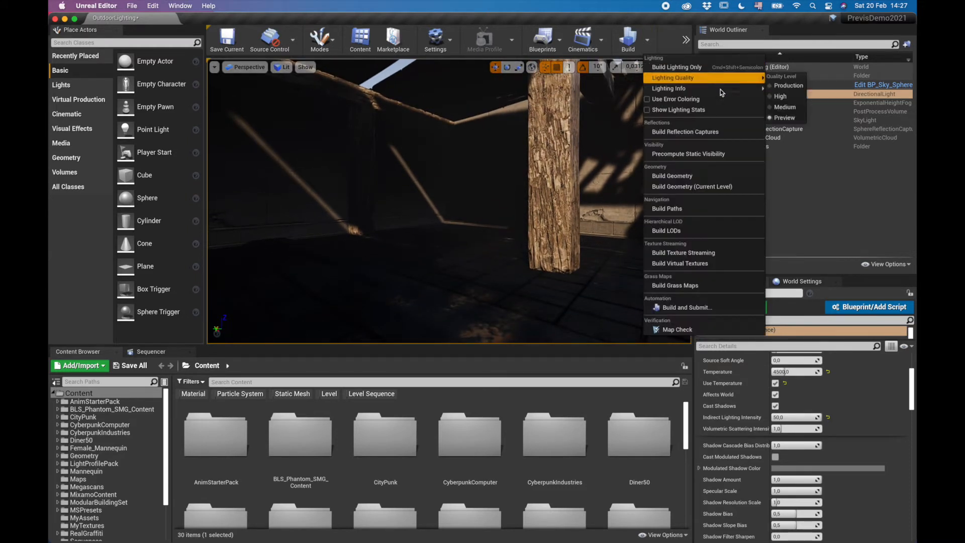
pyautogui.click(711, 69)
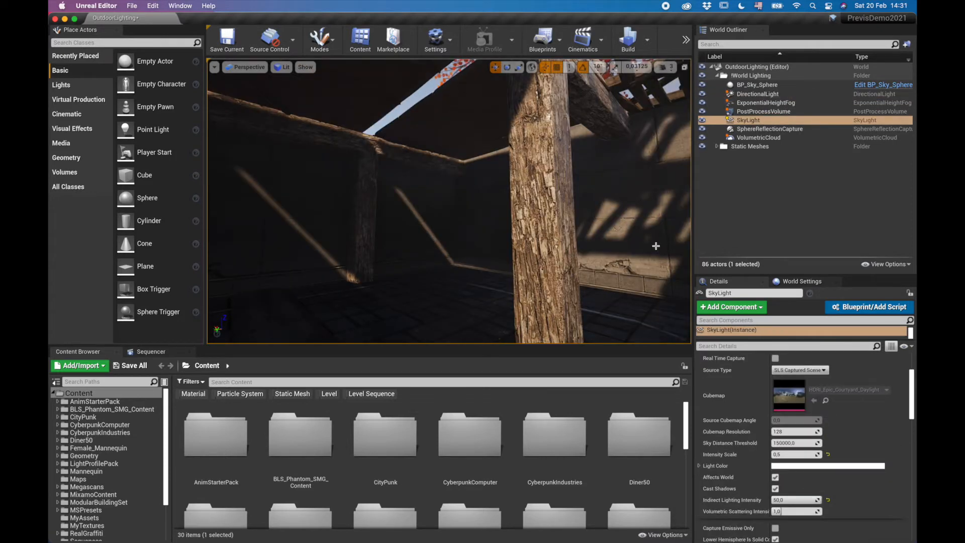
# Compare the Indirect Lighting Intensity values of the DirectionalLight and the SkyLight.
pyautogui.moveTo(517, 157); pyautogui.dragTo(578, 146, button='right')
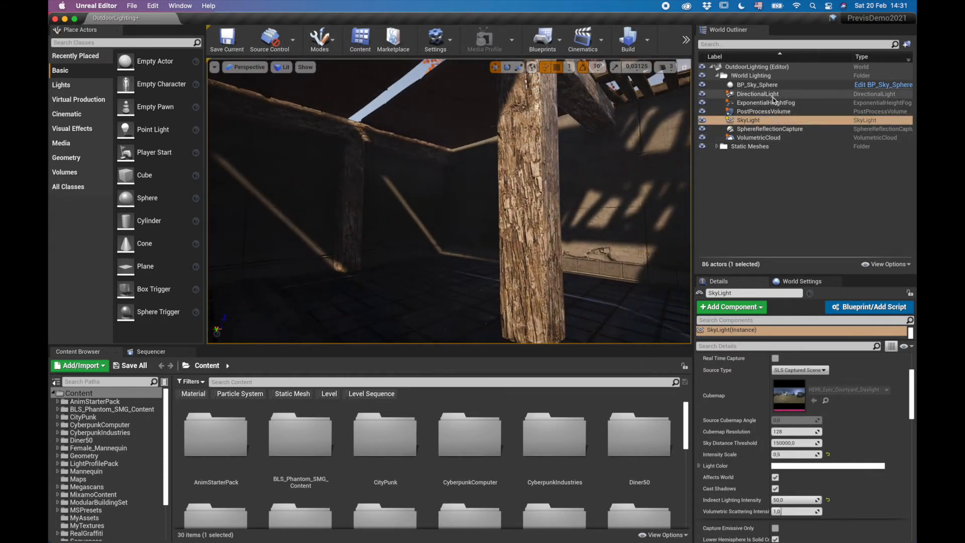
pyautogui.click(759, 94)
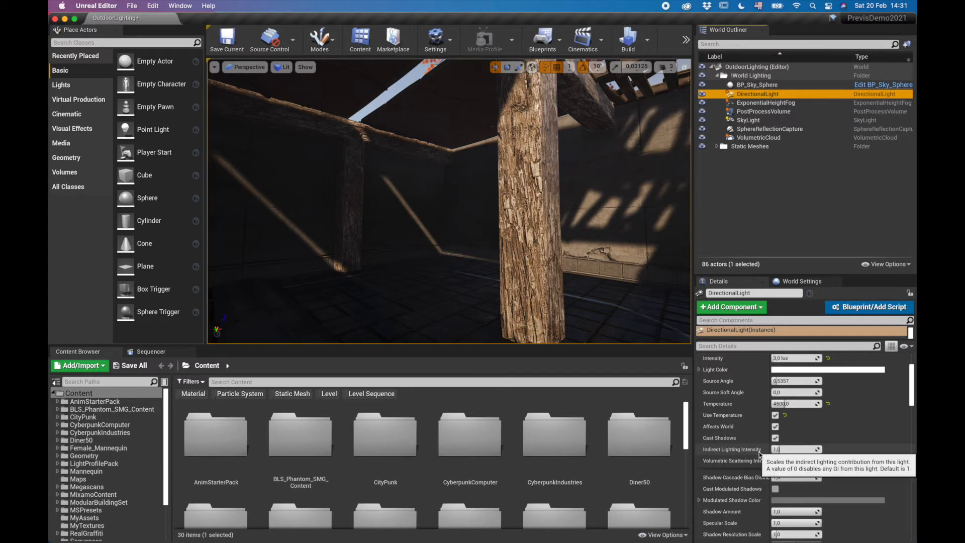
pyautogui.click(753, 120)
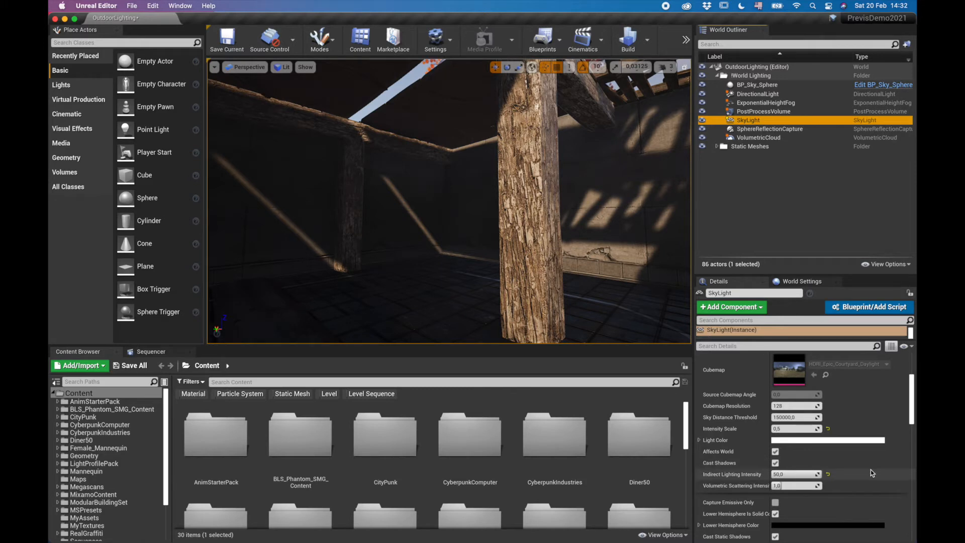
# Examine the built lighting on the building's interior walls and floor, and check the available build options.
pyautogui.moveTo(594, 182); pyautogui.dragTo(493, 185, button='right')
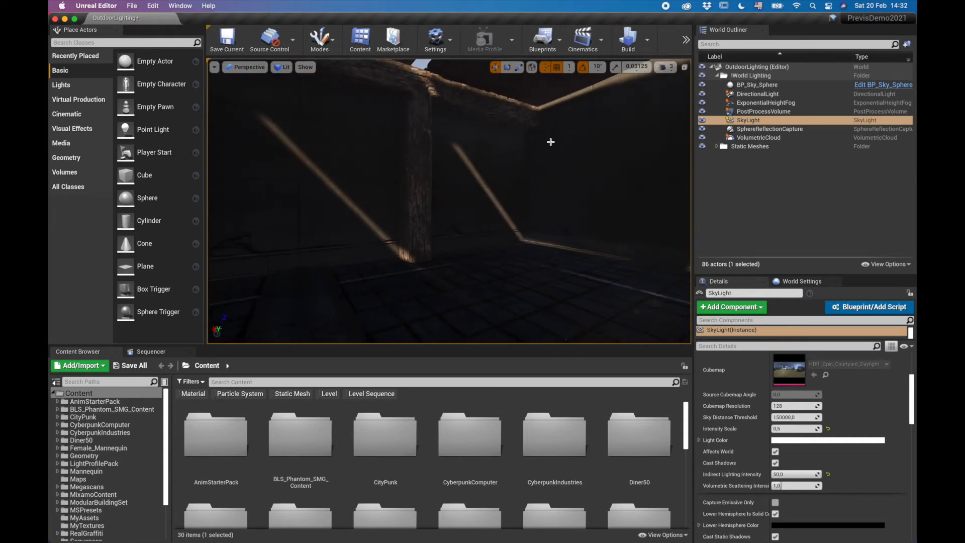
pyautogui.moveTo(581, 159); pyautogui.dragTo(571, 189, button='right')
pyautogui.click(571, 189)
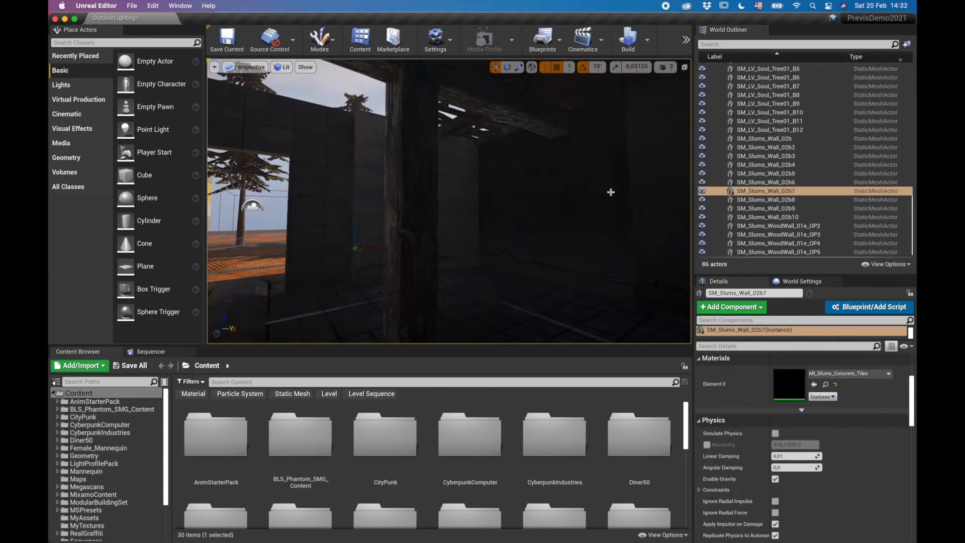
pyautogui.press('f')
pyautogui.click(537, 181)
pyautogui.press('f')
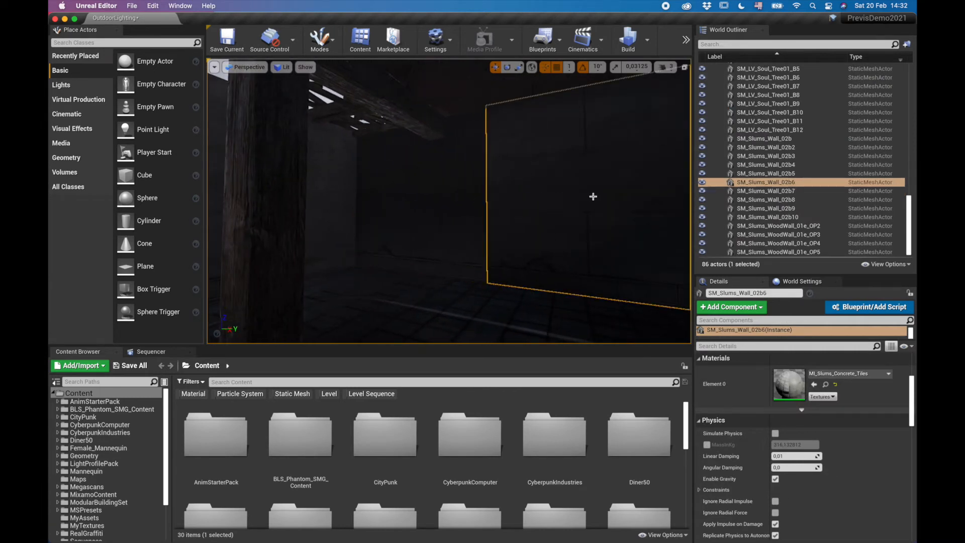
pyautogui.press('Escape')
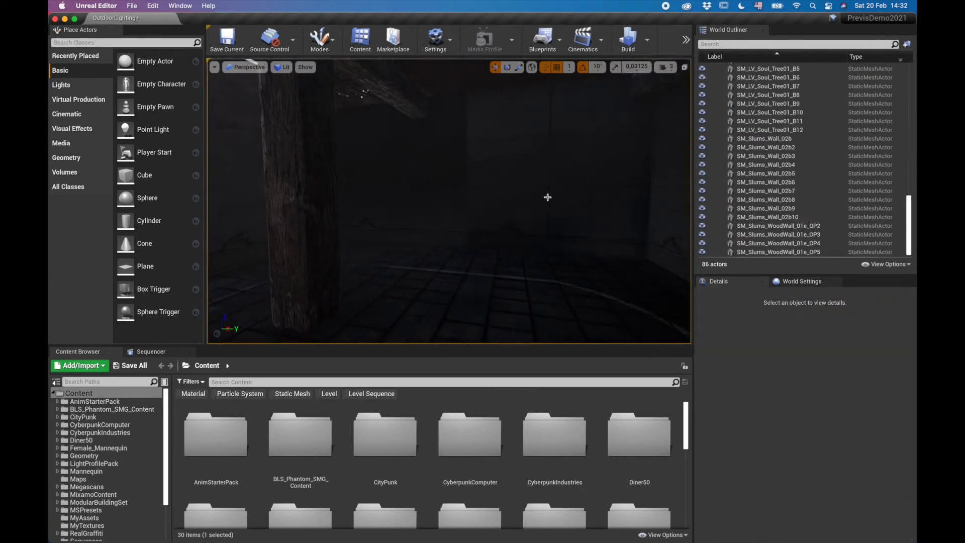
pyautogui.moveTo(552, 207); pyautogui.dragTo(449, 184, button='right')
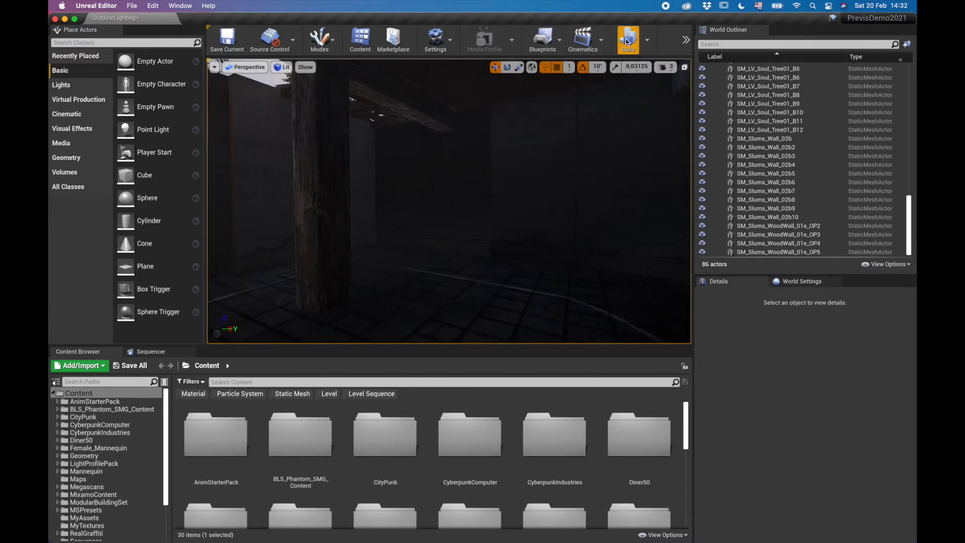
pyautogui.click(647, 39)
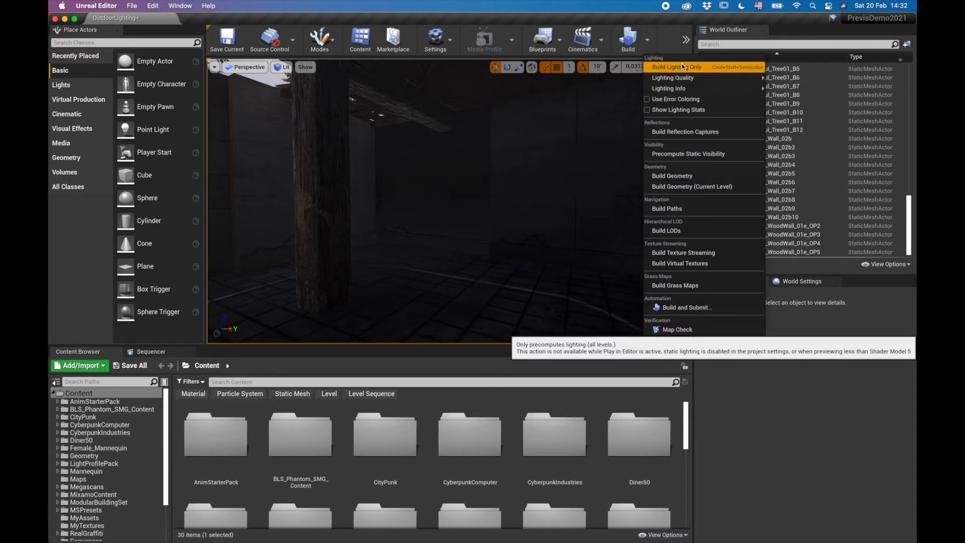
pyautogui.click(702, 255)
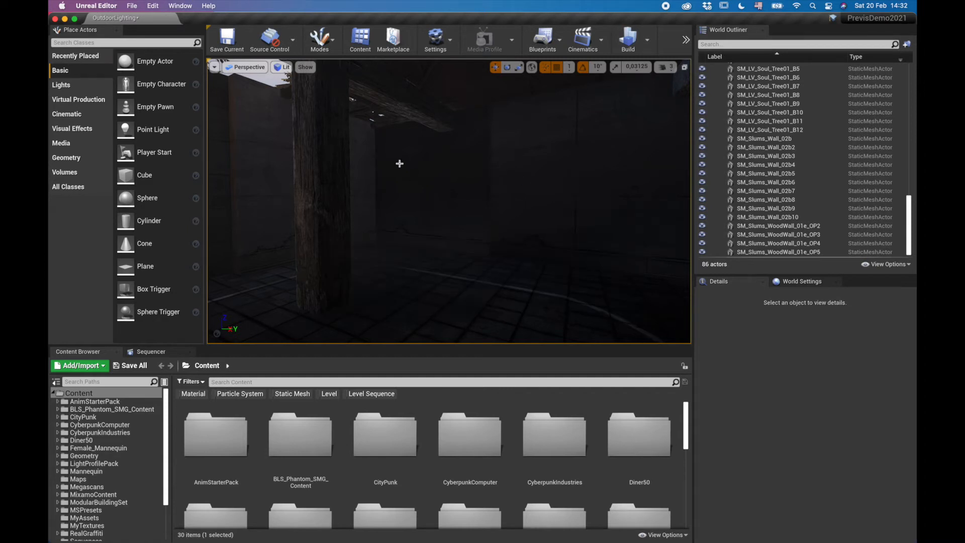
# Leave the building for the street and collapse the Static Meshes folder in the World Outliner.
pyautogui.moveTo(545, 202); pyautogui.dragTo(547, 163, button='right')
pyautogui.moveTo(502, 205); pyautogui.dragTo(568, 213, button='right')
pyautogui.press('w')
pyautogui.press('s')
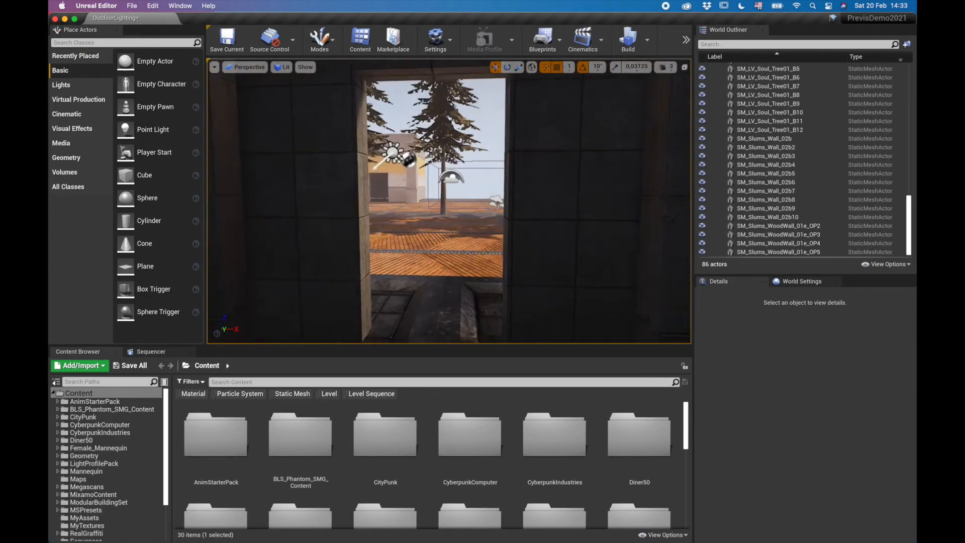
pyautogui.moveTo(449, 201); pyautogui.dragTo(480, 241, button='right')
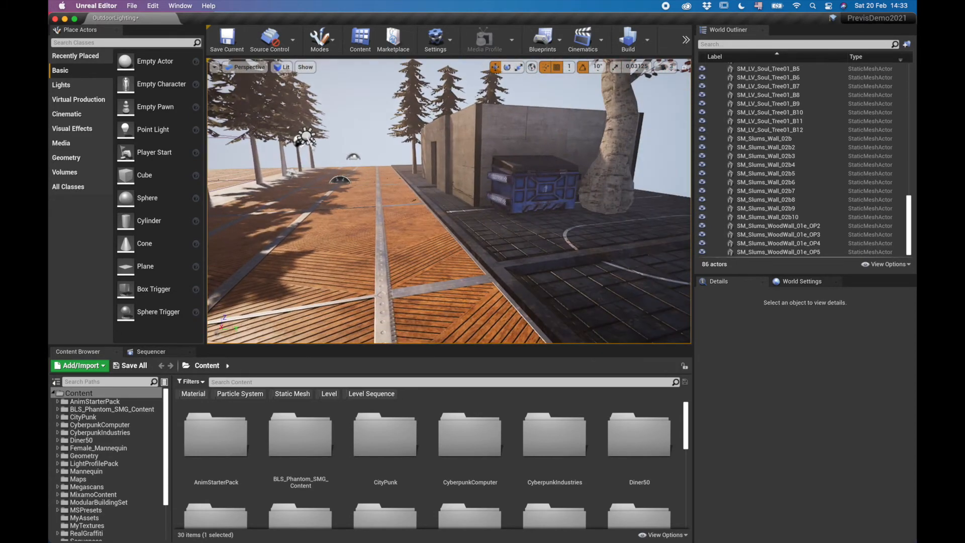
pyautogui.moveTo(448, 201); pyautogui.dragTo(379, 206, button='right')
pyautogui.moveTo(449, 201)
pyautogui.mouseDown(button='right')
pyautogui.moveTo(337, 199)
pyautogui.moveTo(397, 210)
pyautogui.moveTo(464, 206)
pyautogui.mouseUp(button='right')
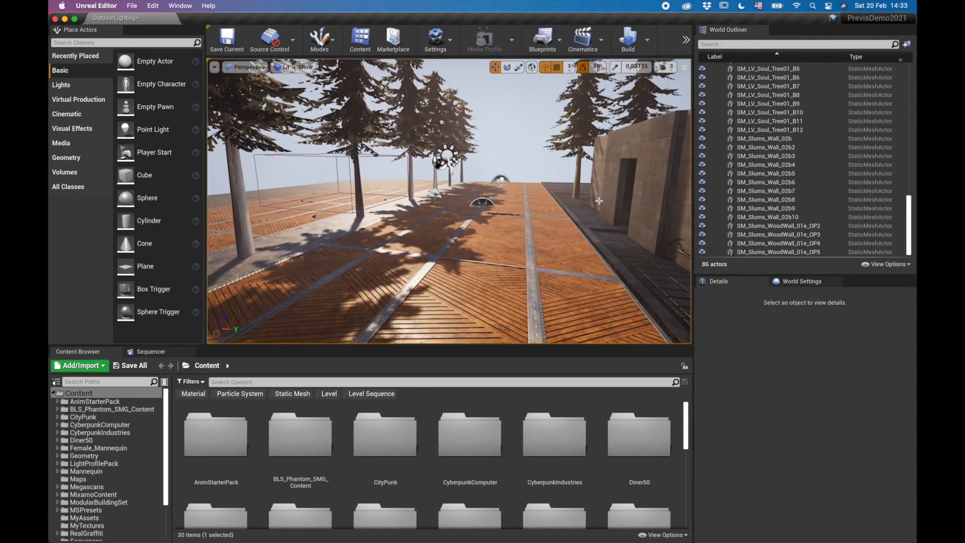
pyautogui.scroll(15, 710, 149)
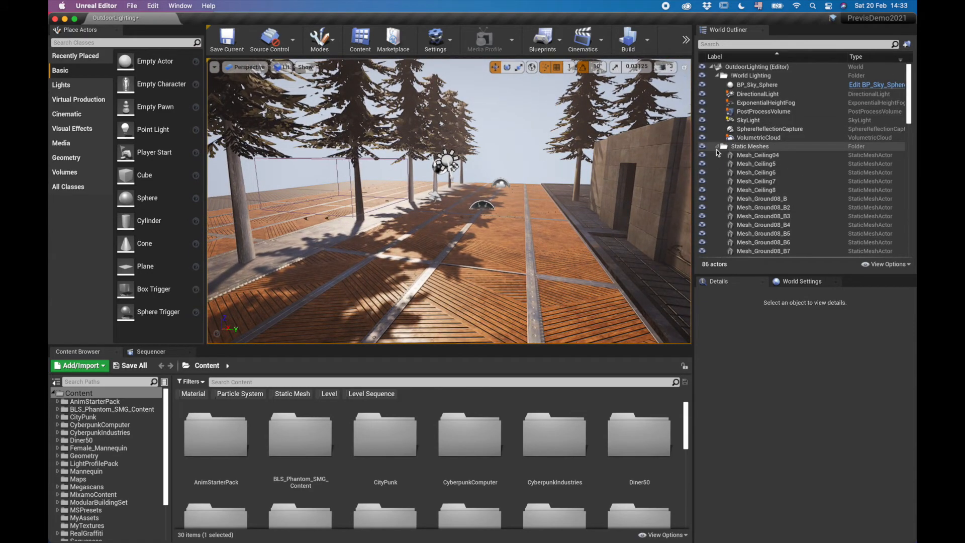
pyautogui.click(716, 147)
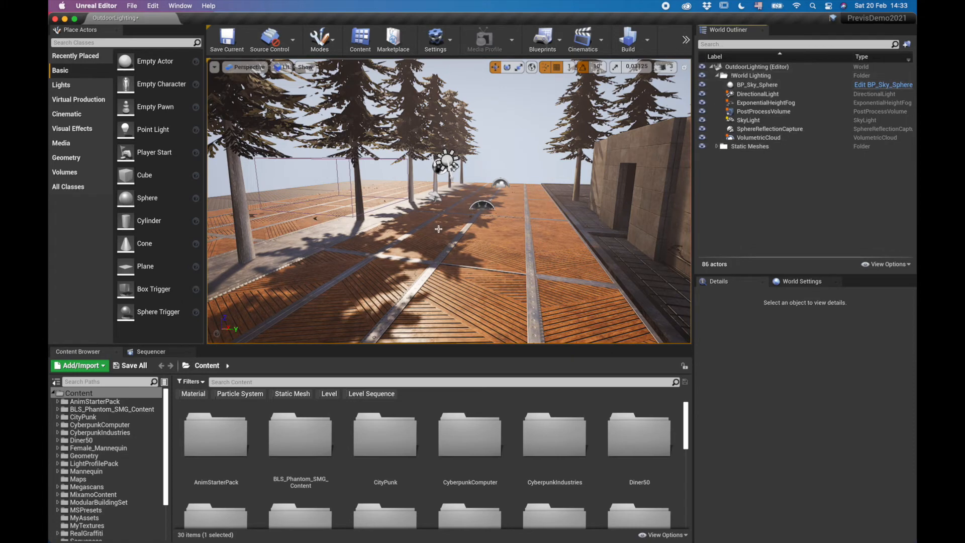
# Select the PostProcessVolume and expand its WhiteBalance settings under Color Grading.
pyautogui.moveTo(452, 196); pyautogui.dragTo(287, 186, button='right')
pyautogui.press('s')
pyautogui.click(768, 111)
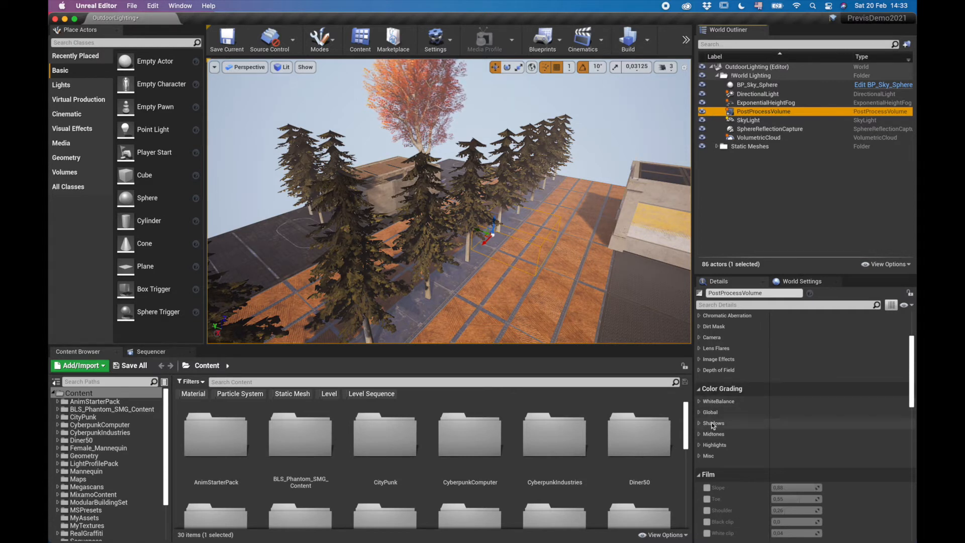
pyautogui.click(703, 402)
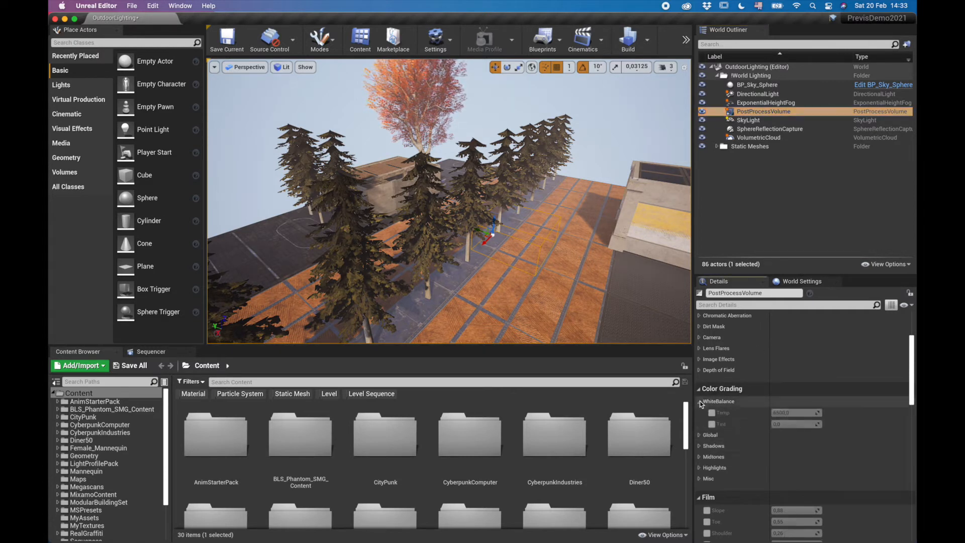
# Try different white balance Temp values on the PostProcessVolume, restore the default of 6500 and disable the override.
pyautogui.click(712, 413)
pyautogui.moveTo(785, 415); pyautogui.dragTo(780, 413)
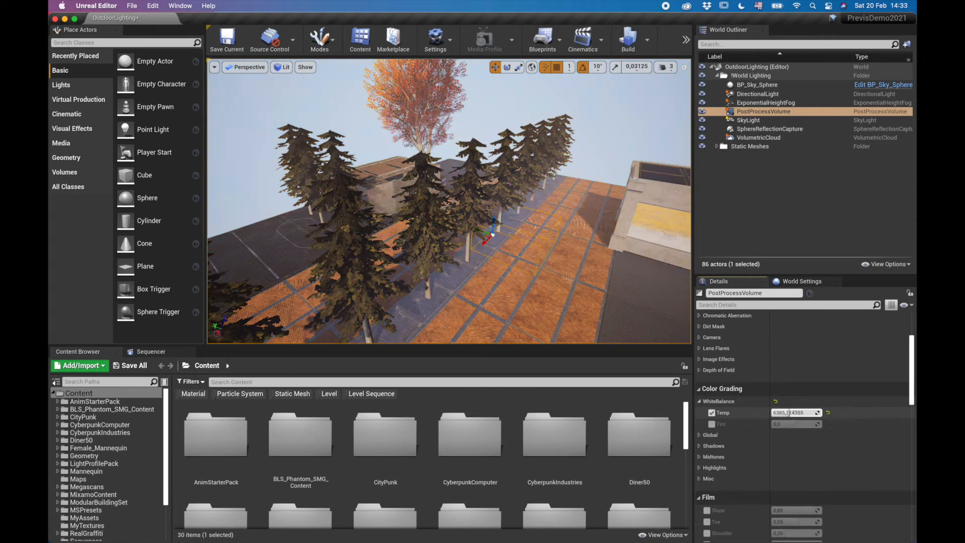
pyautogui.moveTo(779, 413); pyautogui.dragTo(782, 413)
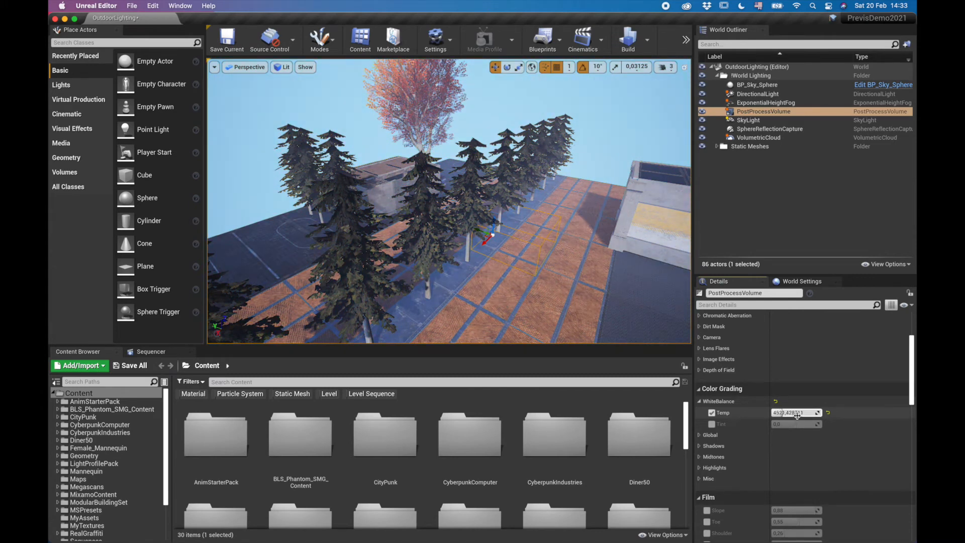
pyautogui.click(827, 413)
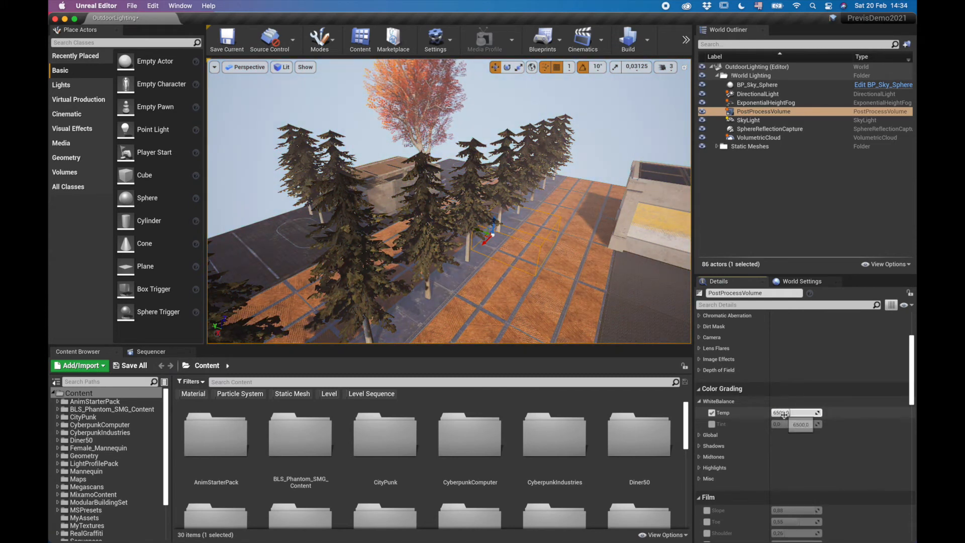
pyautogui.click(711, 413)
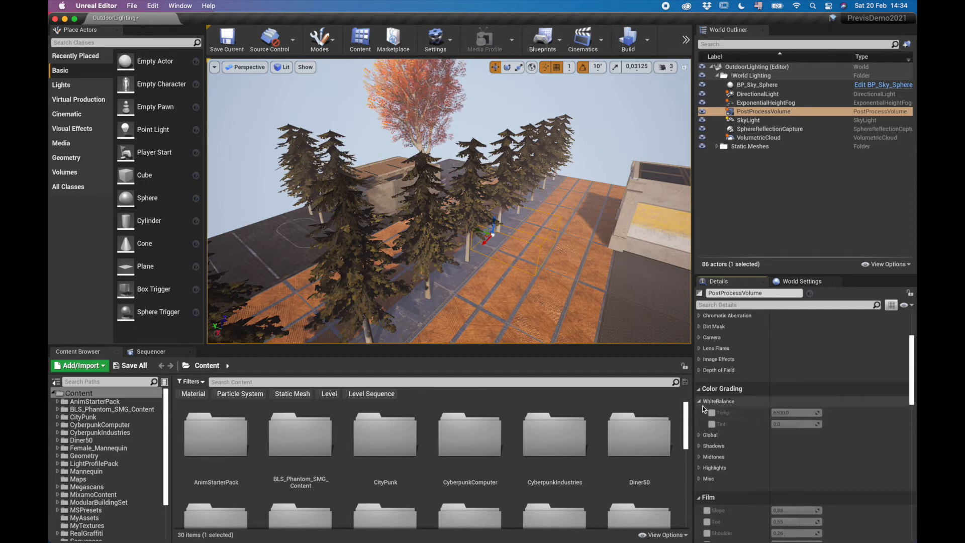
pyautogui.click(699, 401)
# Expand the Global color grading settings and enable the Contrast override with its color wheel shown.
pyautogui.click(699, 412)
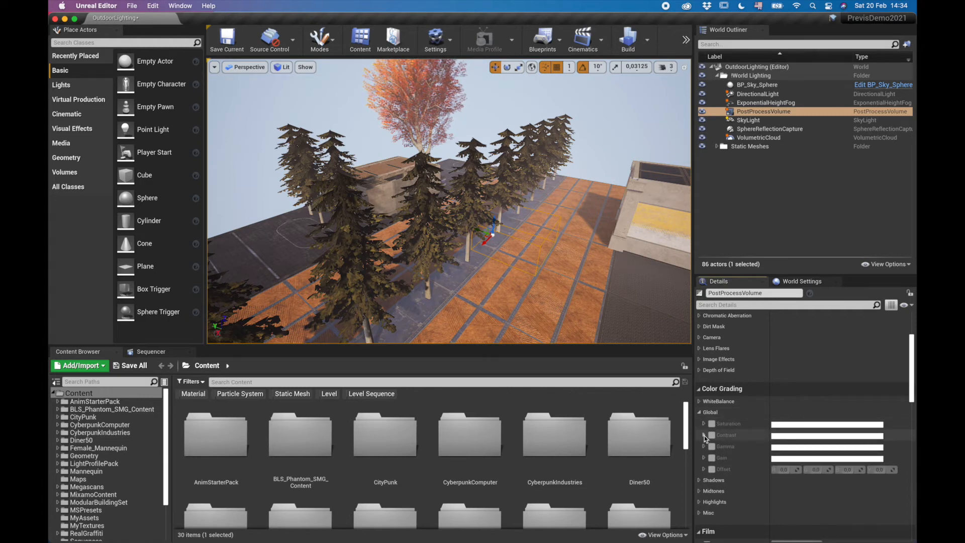
pyautogui.click(703, 435)
pyautogui.click(711, 435)
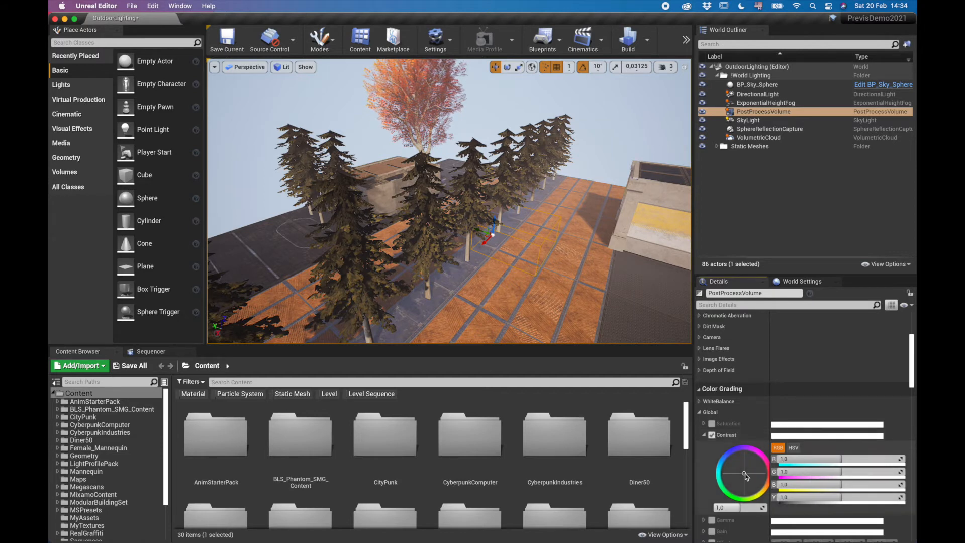
# Try tinting the Global Contrast with its color wheel and return the R and B channels to 1.
pyautogui.moveTo(743, 472); pyautogui.dragTo(733, 476)
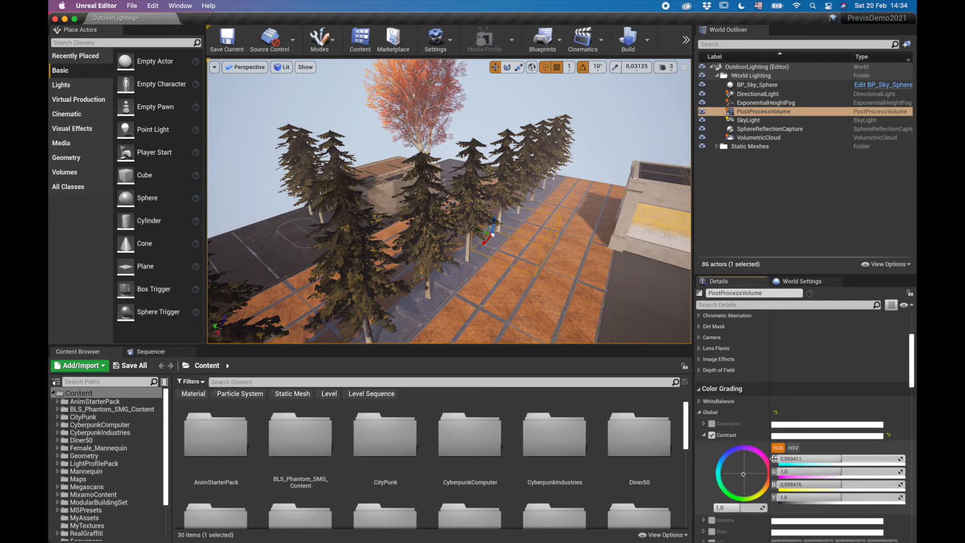
pyautogui.click(792, 460)
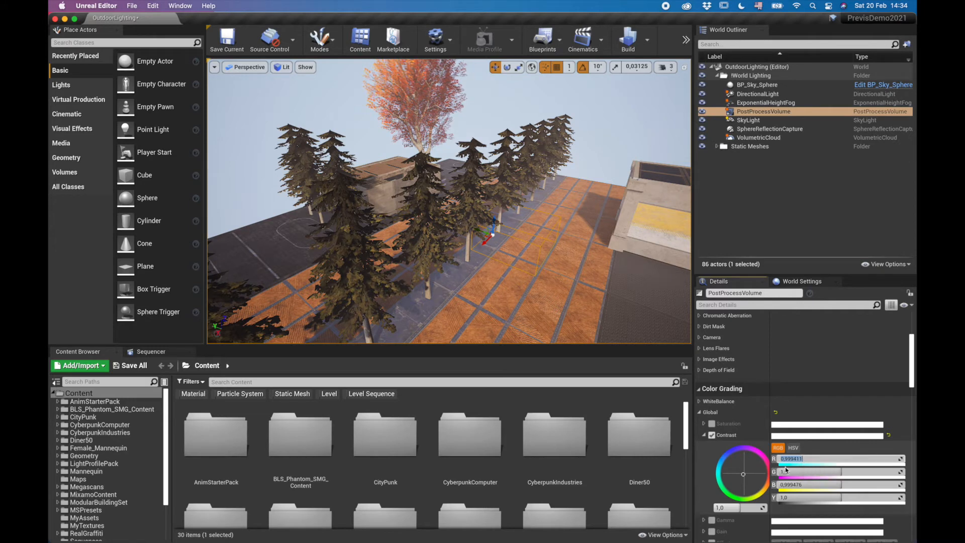
pyautogui.click(809, 470)
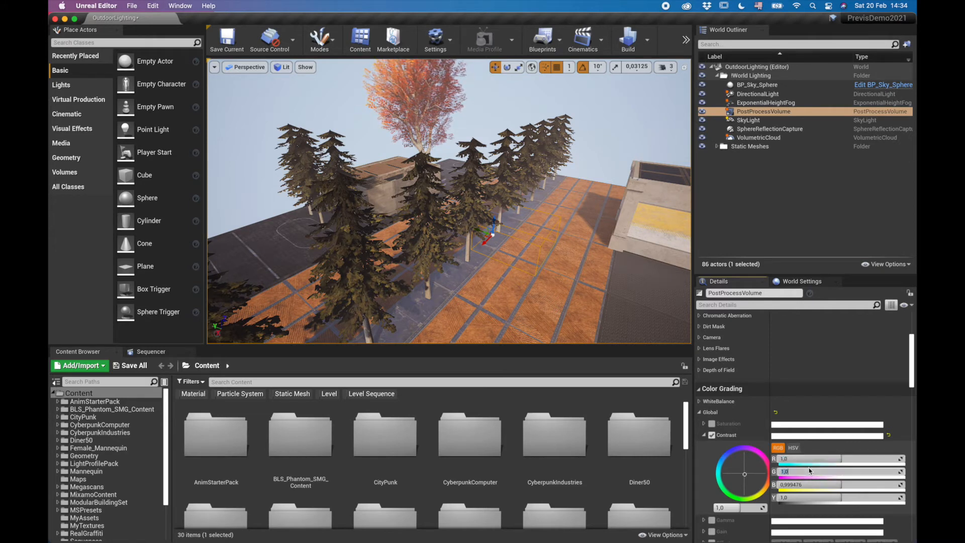
pyautogui.click(807, 484)
pyautogui.write('1')
pyautogui.press('Tab')
# Try raising the overall Global Contrast up to 10, restore it to 1, disable the override and collapse Contrast.
pyautogui.moveTo(732, 507)
pyautogui.mouseDown()
pyautogui.moveTo(699, 507)
pyautogui.moveTo(766, 507)
pyautogui.moveTo(742, 507)
pyautogui.mouseUp()
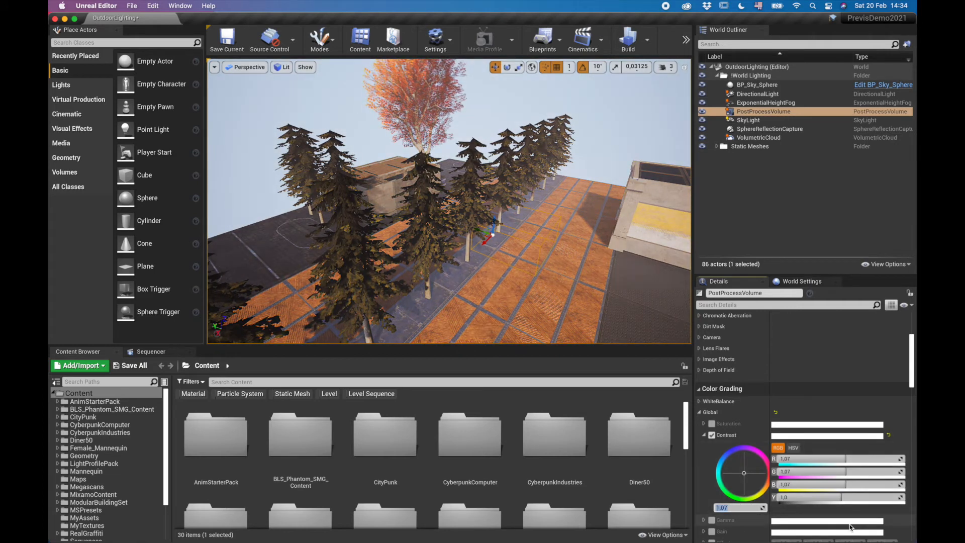
pyautogui.press('Return')
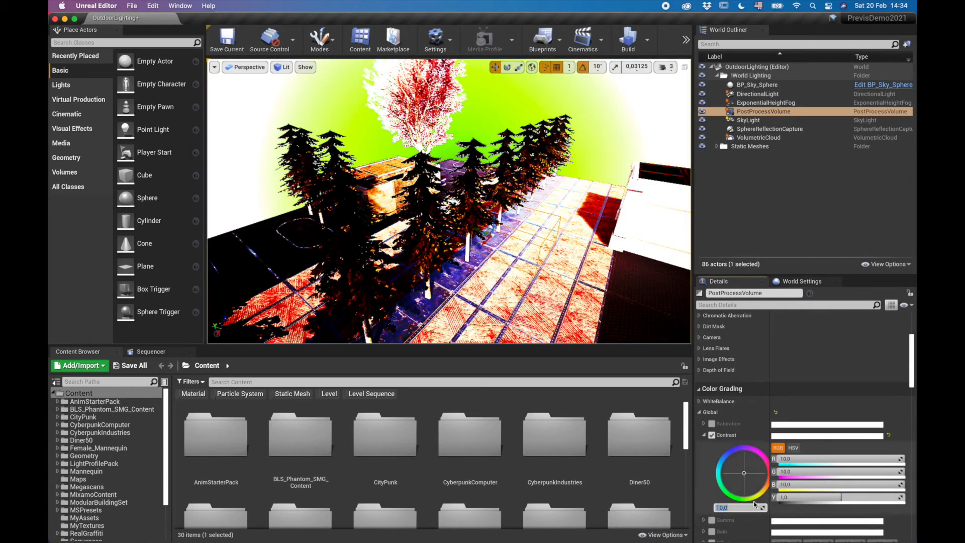
pyautogui.click(728, 508)
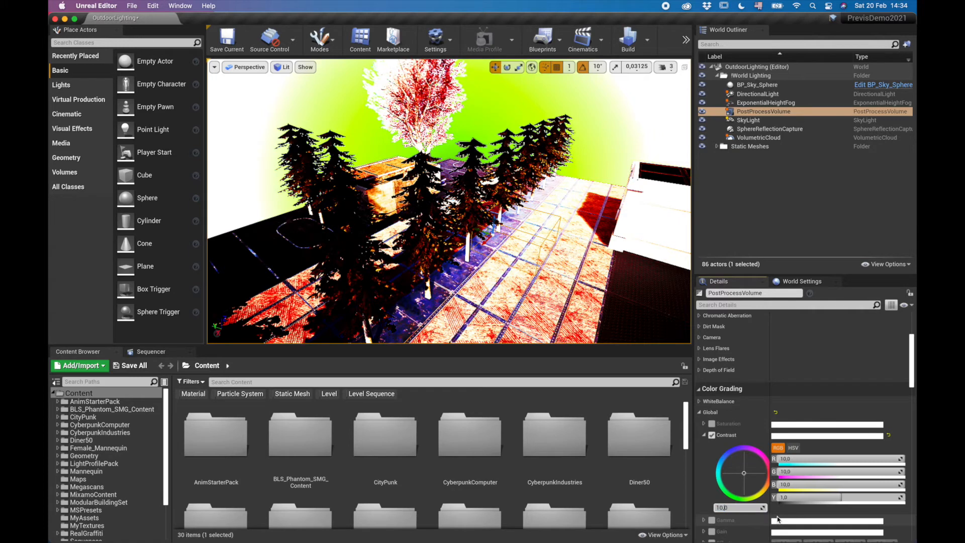
pyautogui.write('1')
pyautogui.press('Return')
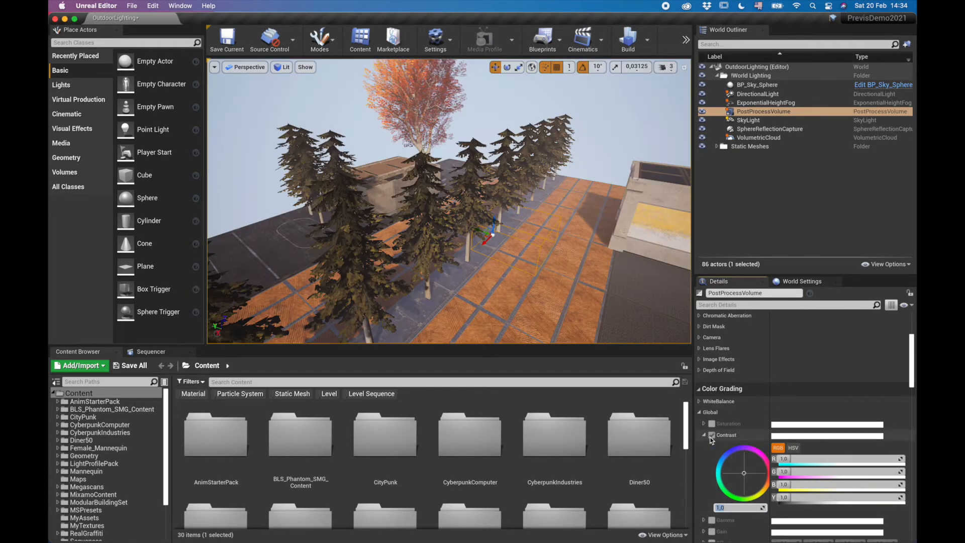
pyautogui.click(709, 436)
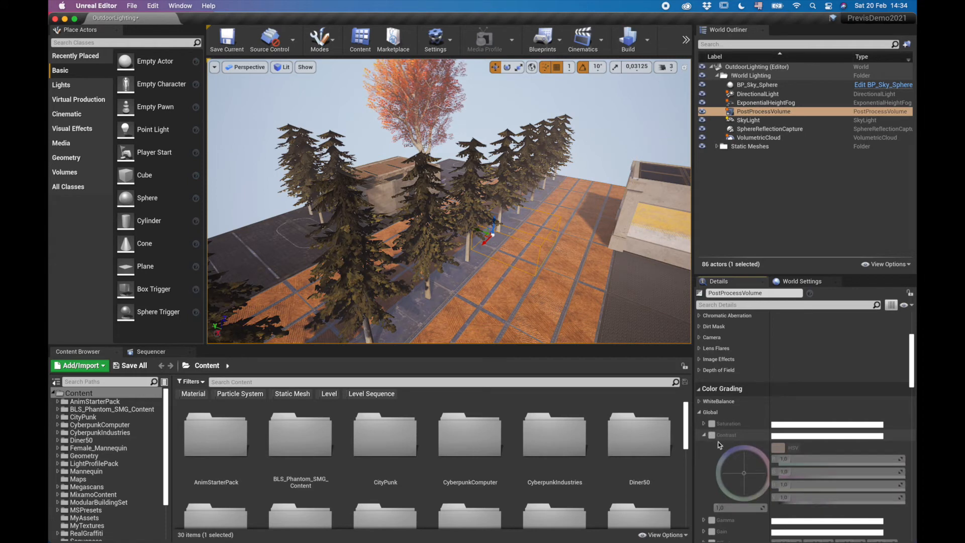
pyautogui.click(707, 435)
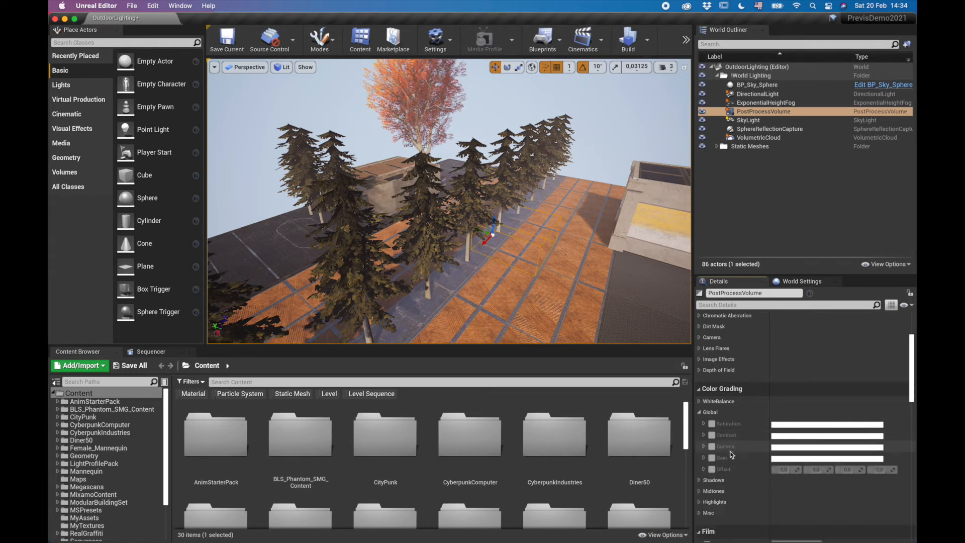
# Enable the Global Gamma override, try lowering it to about 0.81, restore it to 1, disable the override and collapse it.
pyautogui.click(704, 444)
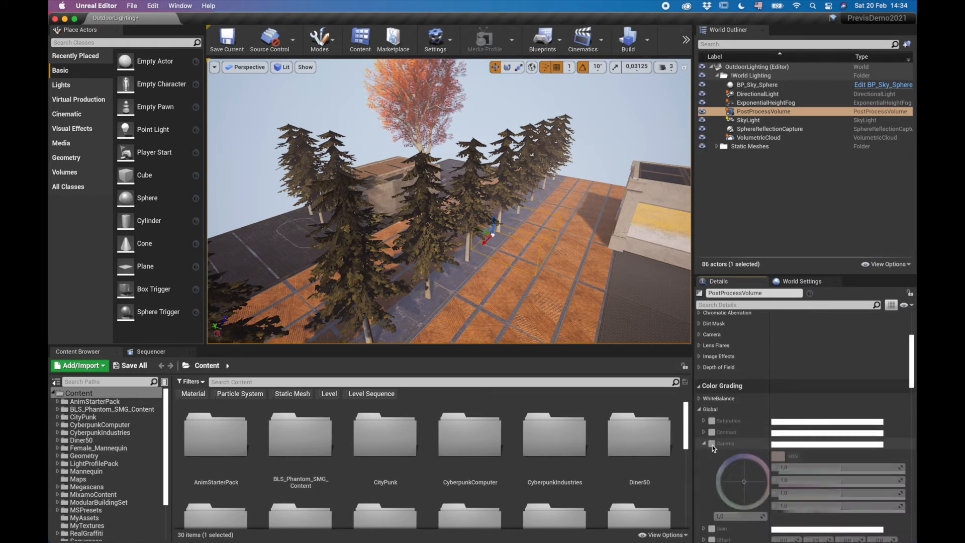
pyautogui.click(711, 444)
pyautogui.moveTo(732, 518)
pyautogui.mouseDown()
pyautogui.moveTo(748, 518)
pyautogui.moveTo(716, 518)
pyautogui.moveTo(731, 518)
pyautogui.mouseUp()
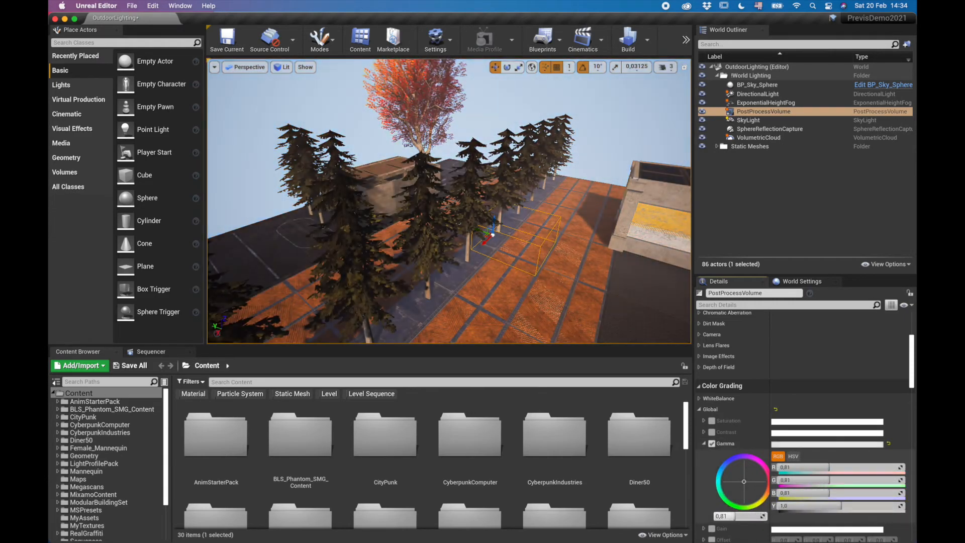
pyautogui.write('1')
pyautogui.press('Return')
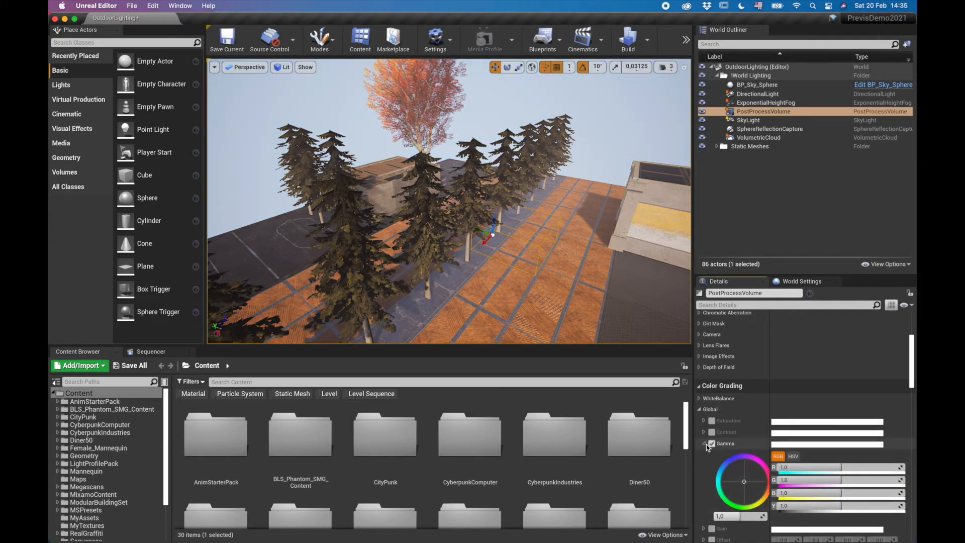
pyautogui.click(710, 444)
pyautogui.click(705, 443)
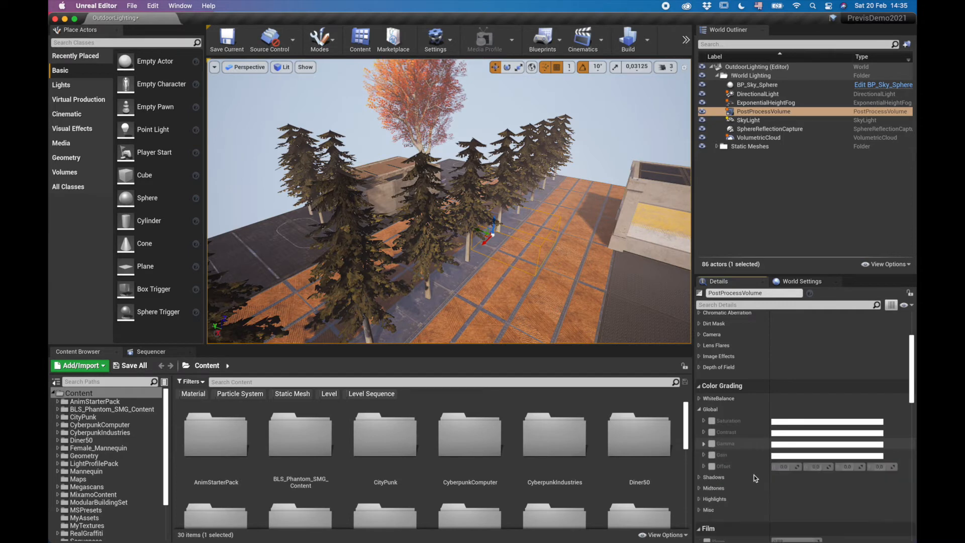
# Look through the PostProcessVolume's remaining settings, including Global Illumination under Rendering Features, and deselect the volume.
pyautogui.scroll(-1, 739, 462)
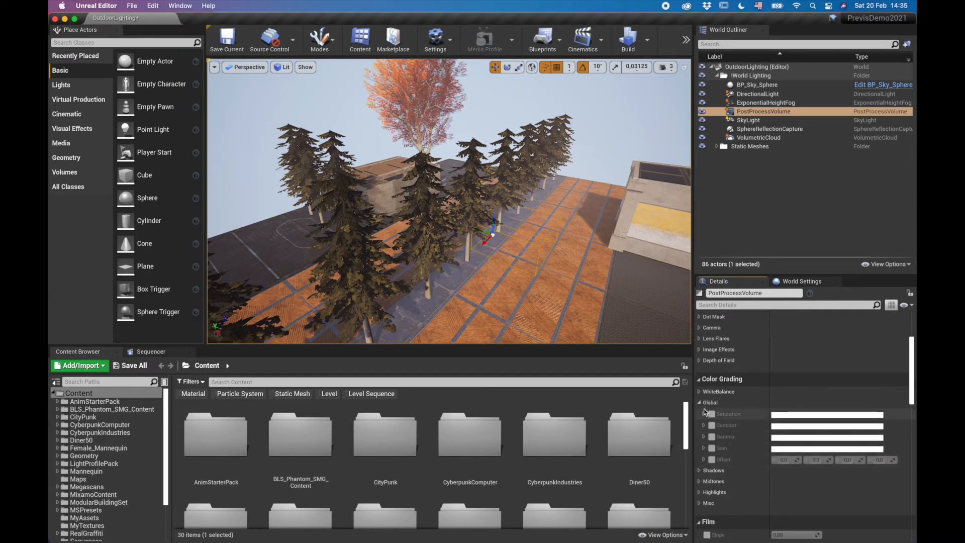
pyautogui.scroll(-3, 730, 469)
pyautogui.scroll(-10, 726, 469)
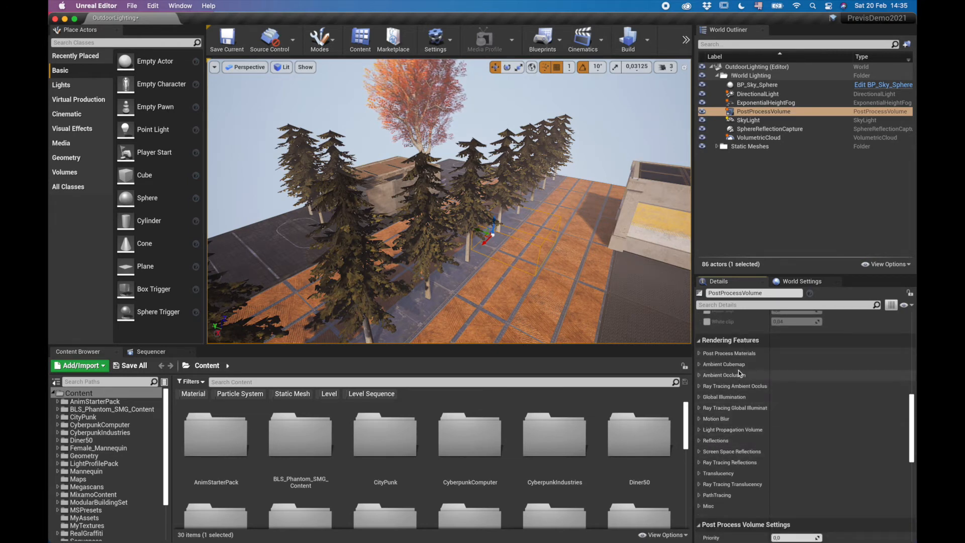
pyautogui.click(700, 397)
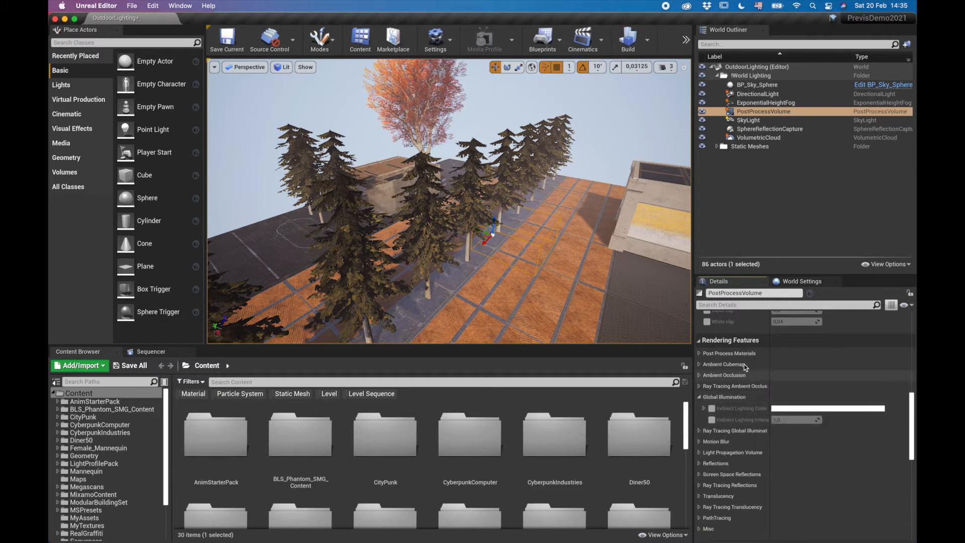
pyautogui.click(699, 396)
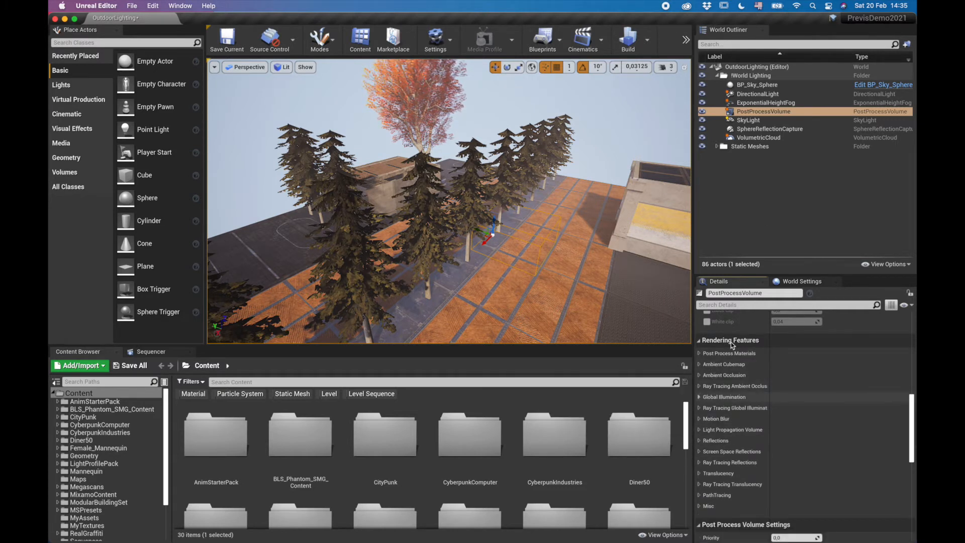
pyautogui.scroll(-5, 753, 460)
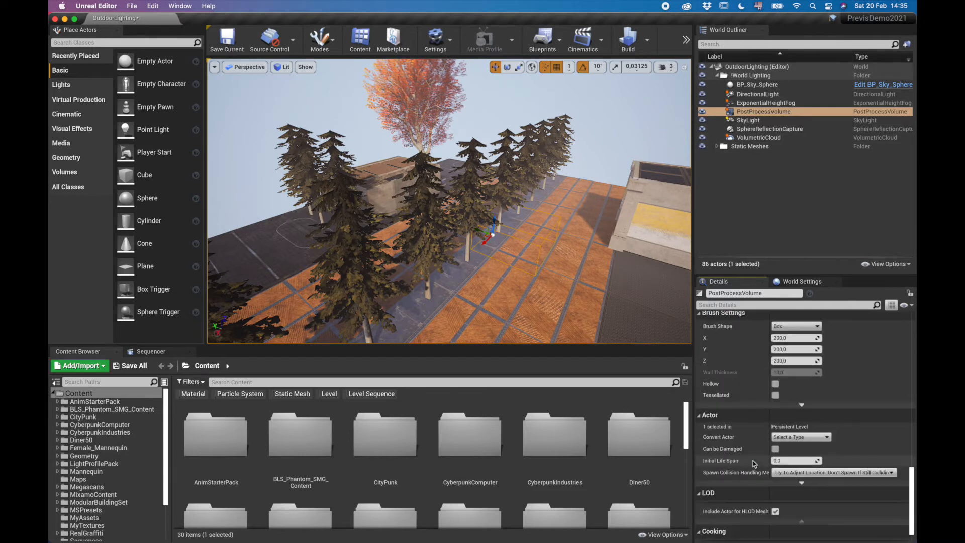
pyautogui.press('Escape')
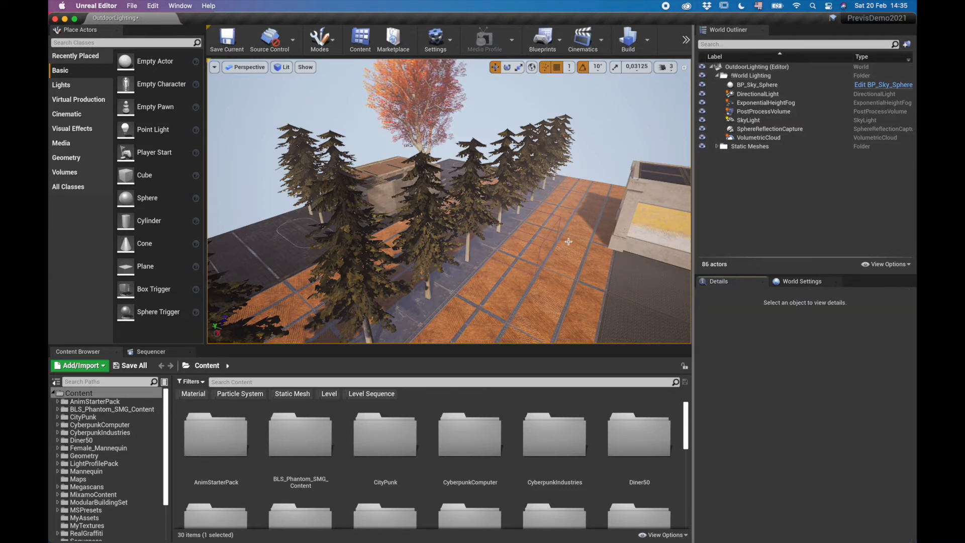
# Select the ExponentialHeightFog and set its Fog Inscattering Color to a deep blue with saturation about 0.95 and value about 0.69.
pyautogui.moveTo(555, 242); pyautogui.dragTo(607, 300, button='right')
pyautogui.press('a')
pyautogui.press('w')
pyautogui.press('s')
pyautogui.press('w')
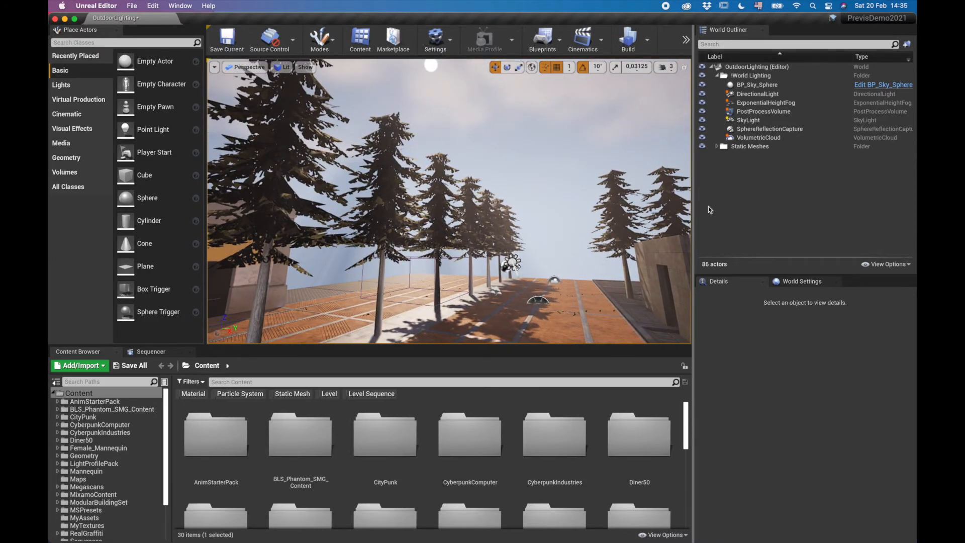
pyautogui.click(761, 103)
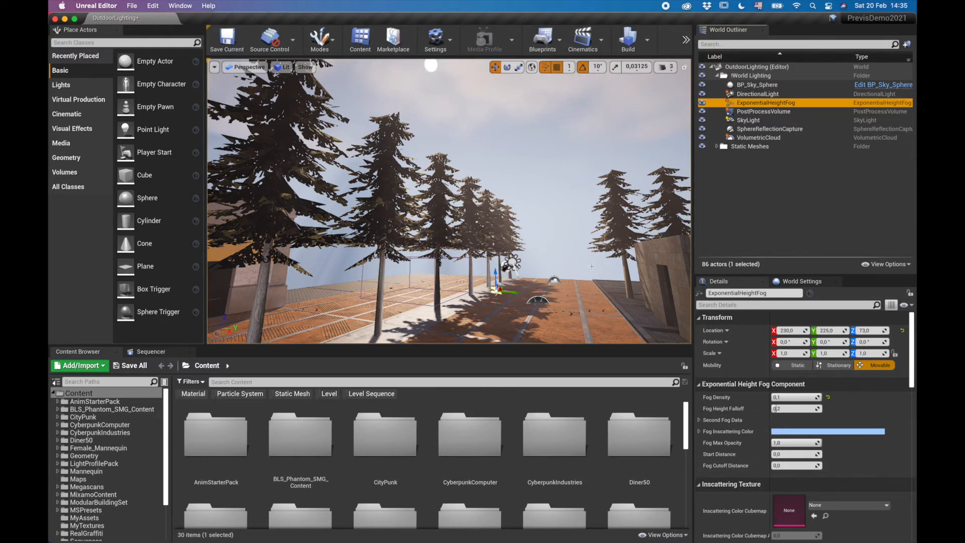
pyautogui.moveTo(560, 234)
pyautogui.mouseDown(button='right')
pyautogui.moveTo(493, 176)
pyautogui.moveTo(452, 186)
pyautogui.moveTo(432, 241)
pyautogui.moveTo(559, 235)
pyautogui.mouseUp(button='right')
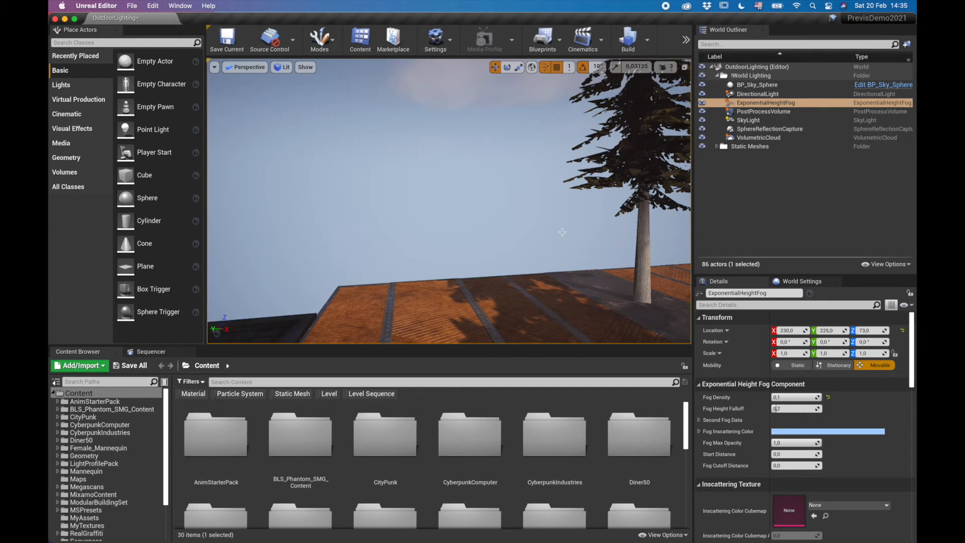
pyautogui.click(837, 432)
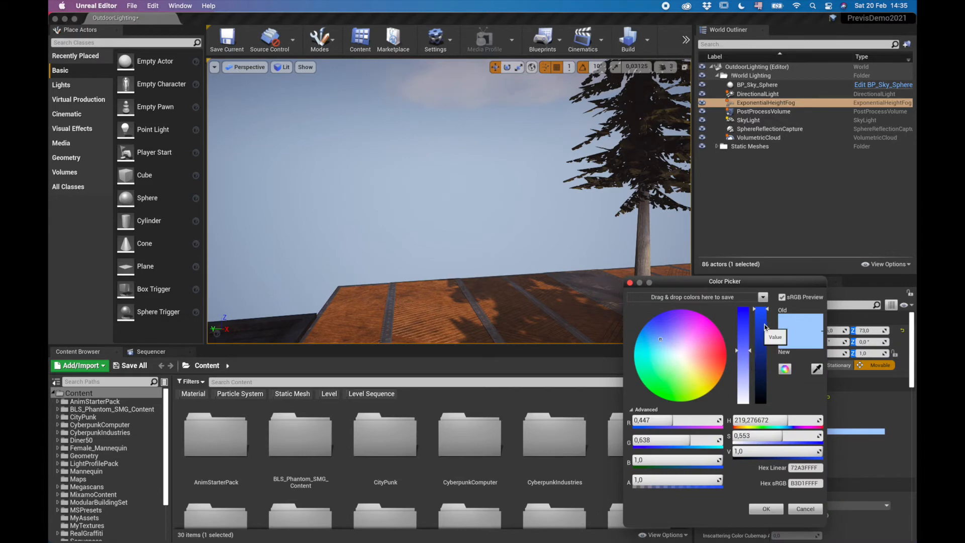
pyautogui.moveTo(768, 319); pyautogui.dragTo(768, 363)
pyautogui.moveTo(580, 243); pyautogui.dragTo(601, 274, button='right')
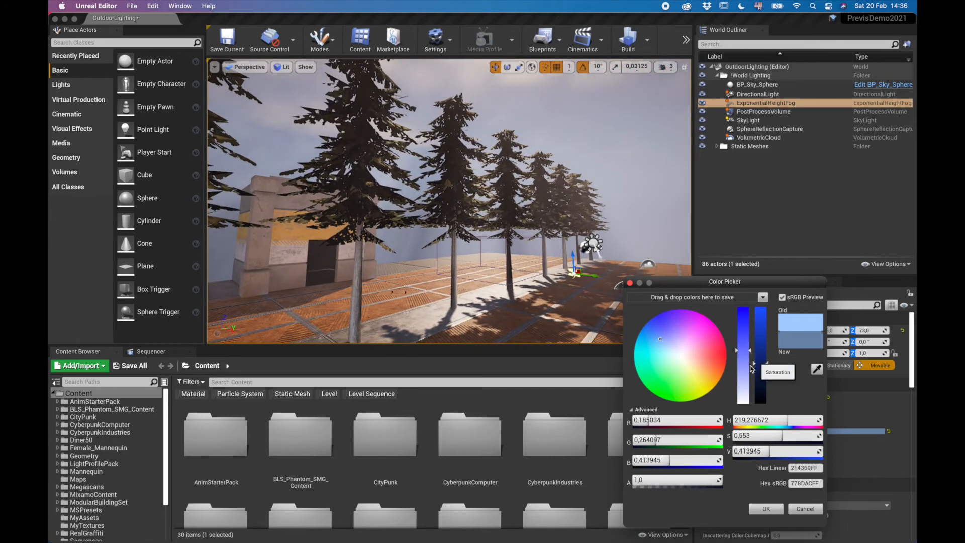
pyautogui.moveTo(745, 354); pyautogui.dragTo(744, 312)
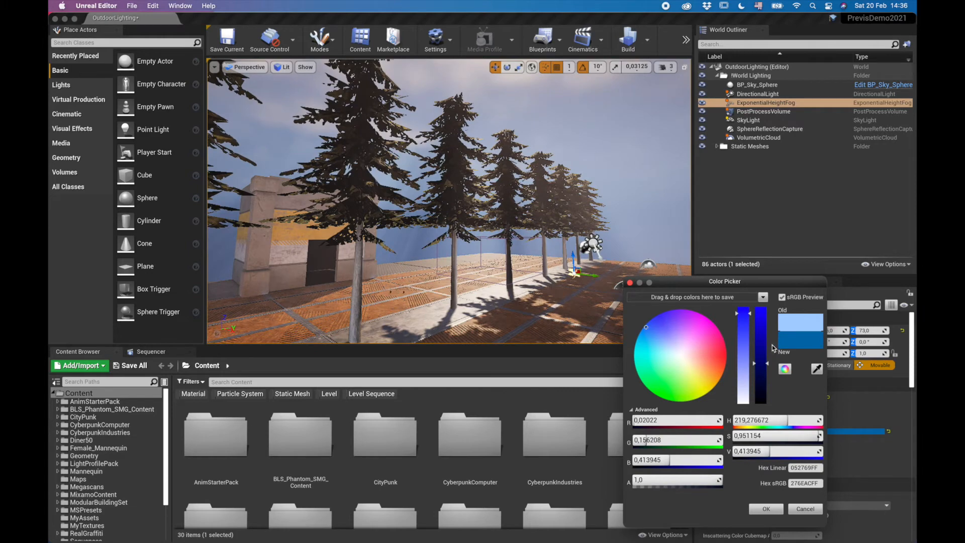
pyautogui.moveTo(764, 352)
pyautogui.mouseDown()
pyautogui.moveTo(764, 328)
pyautogui.moveTo(764, 373)
pyautogui.moveTo(763, 338)
pyautogui.mouseUp()
# Shift the Fog Inscattering Color to a softer sky blue with hue about 206 and saturation about 0.69, and accept it.
pyautogui.moveTo(553, 256); pyautogui.dragTo(600, 213, button='right')
pyautogui.moveTo(683, 344); pyautogui.dragTo(661, 361)
pyautogui.moveTo(497, 223); pyautogui.dragTo(498, 302, button='right')
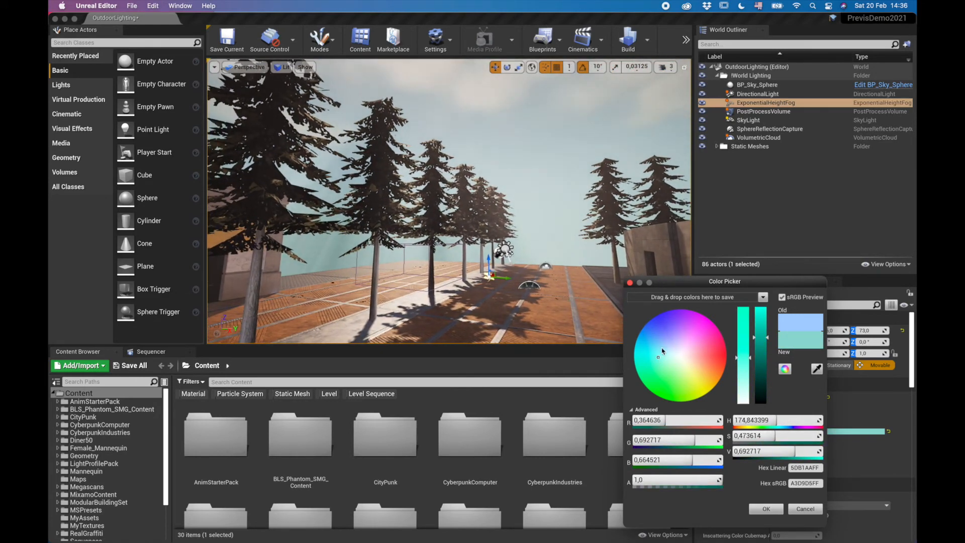
pyautogui.moveTo(664, 355); pyautogui.dragTo(656, 345)
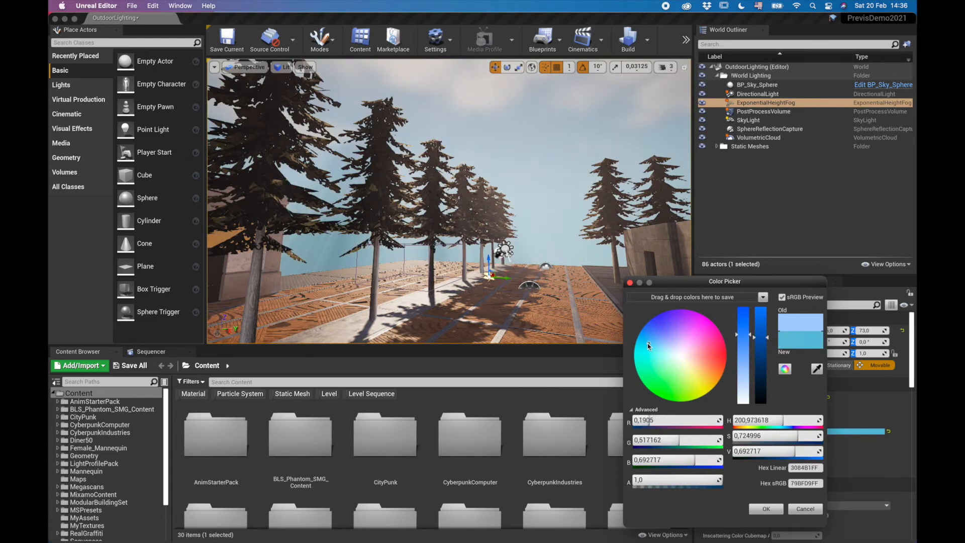
pyautogui.moveTo(502, 216); pyautogui.dragTo(301, 117, button='right')
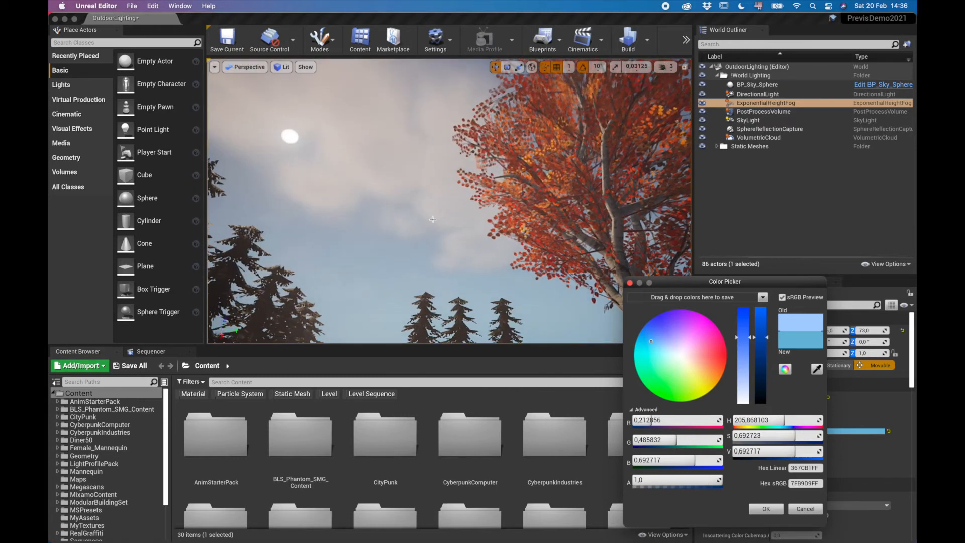
pyautogui.click(766, 508)
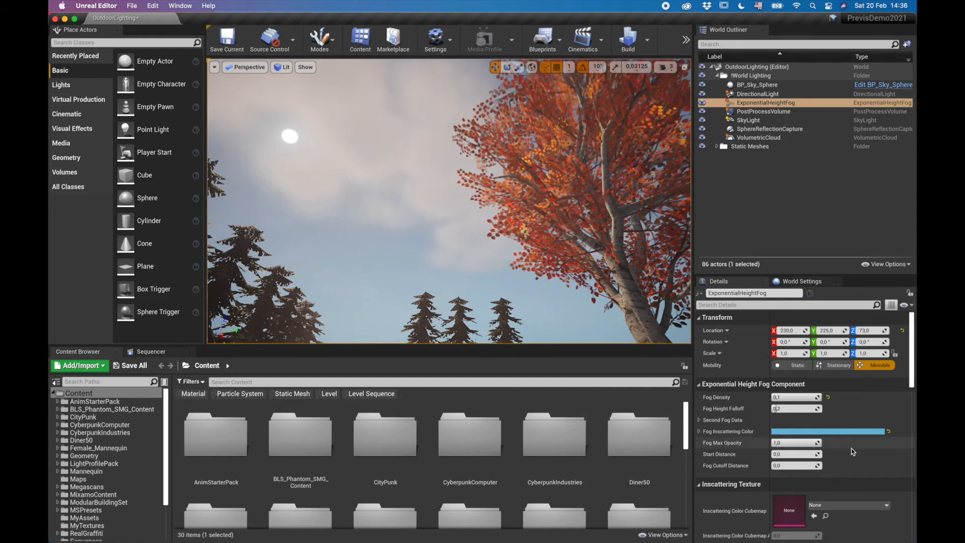
# Review the settings of the ExponentialHeightFog, DirectionalLight and BP_Sky_Sphere.
pyautogui.scroll(-2, 852, 451)
pyautogui.scroll(2, 793, 402)
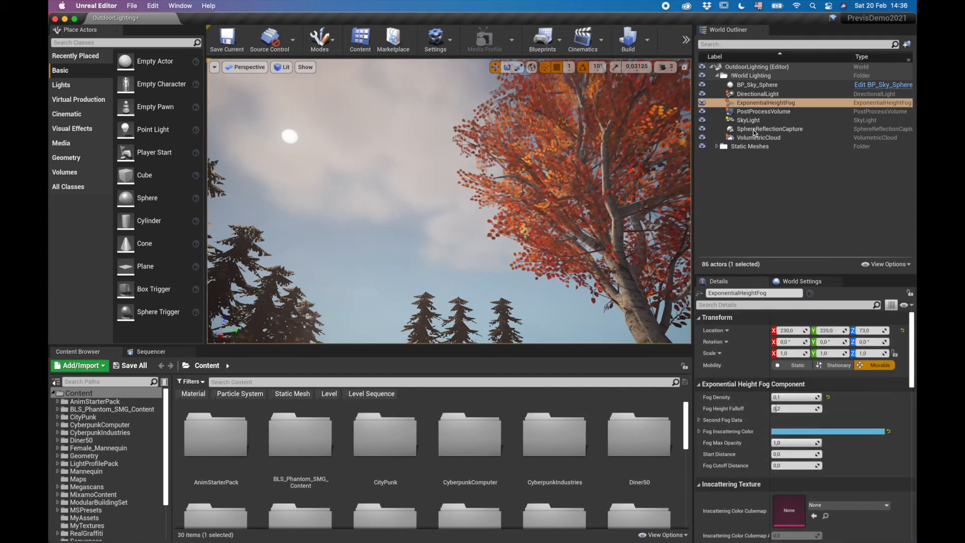
pyautogui.moveTo(523, 168); pyautogui.dragTo(457, 264, button='right')
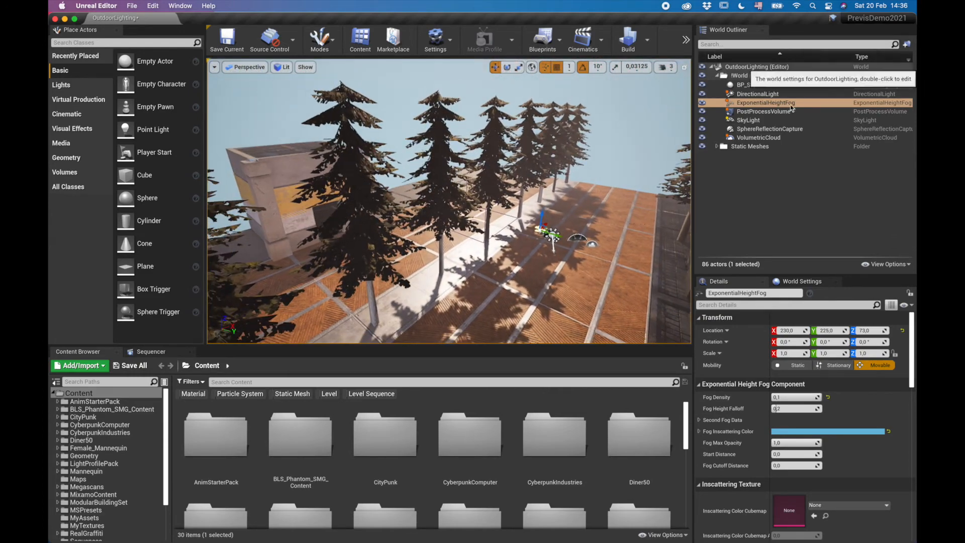
pyautogui.click(752, 93)
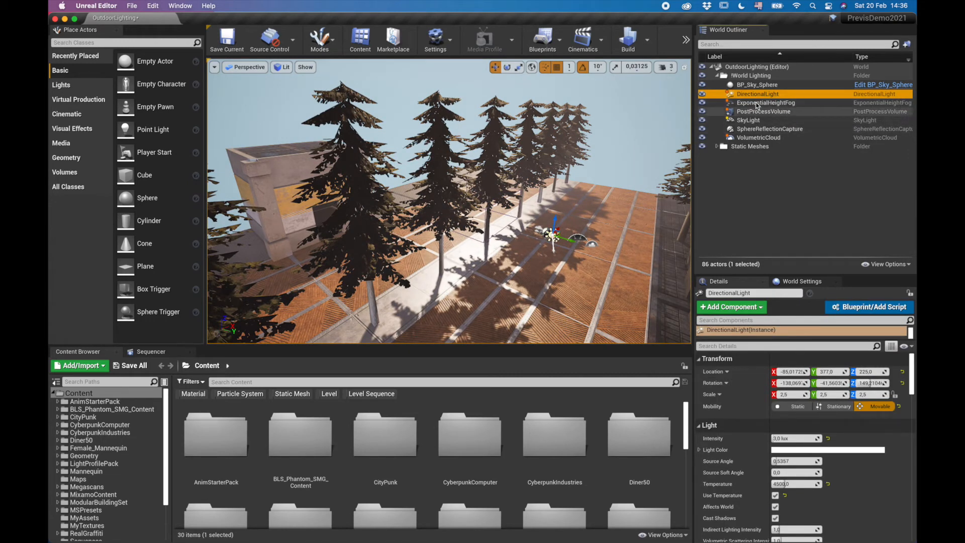
pyautogui.click(758, 85)
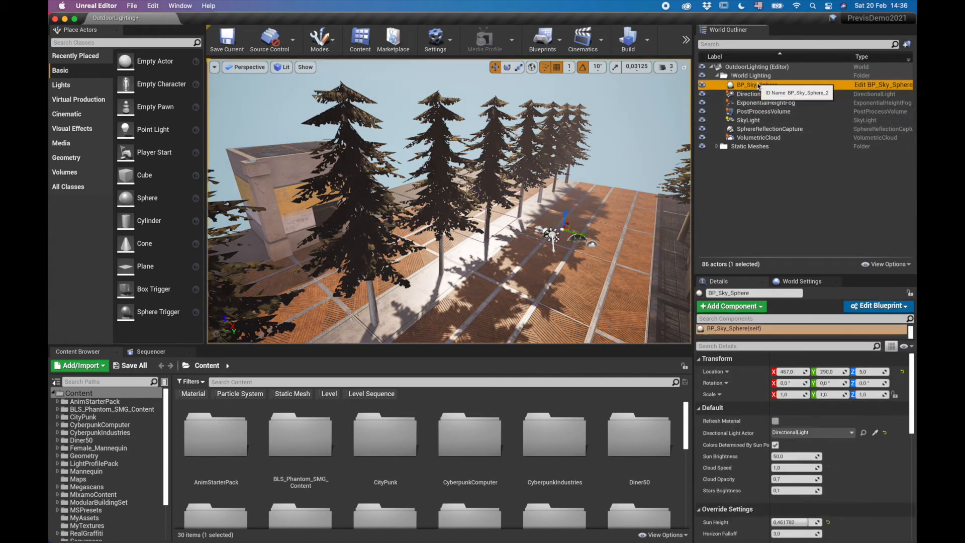
# Select the SkyLight, try Cast Shadows off and on again, and move inside the building to check the interior.
pyautogui.click(753, 121)
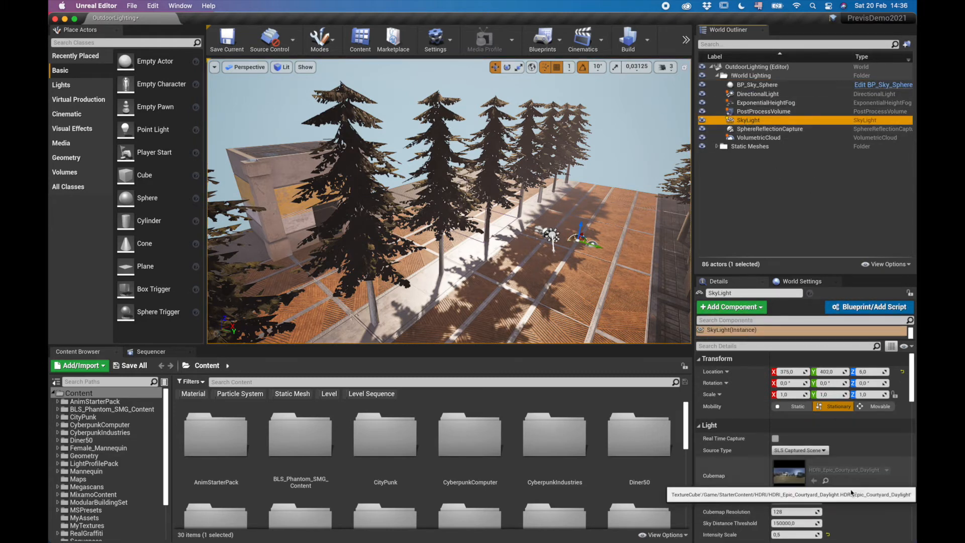
pyautogui.scroll(-4, 816, 422)
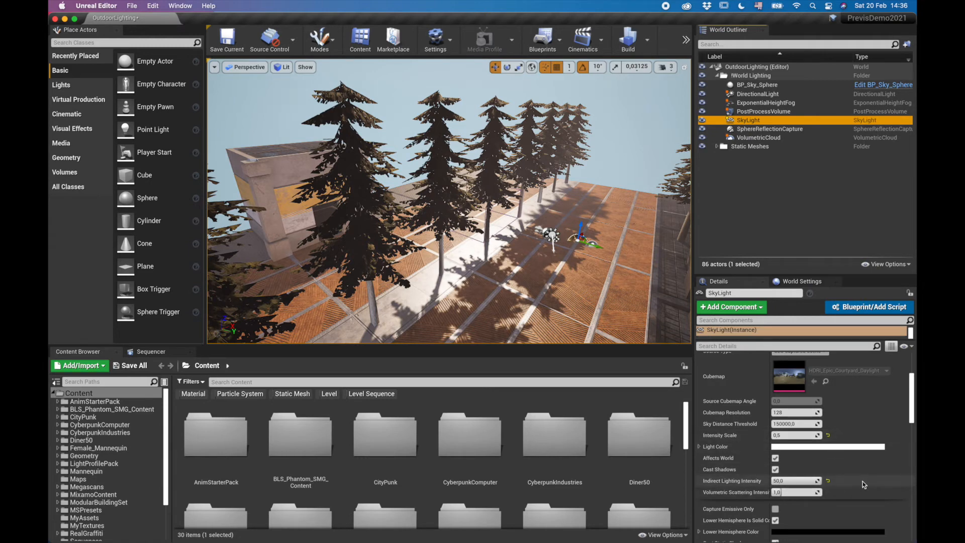
pyautogui.click(777, 469)
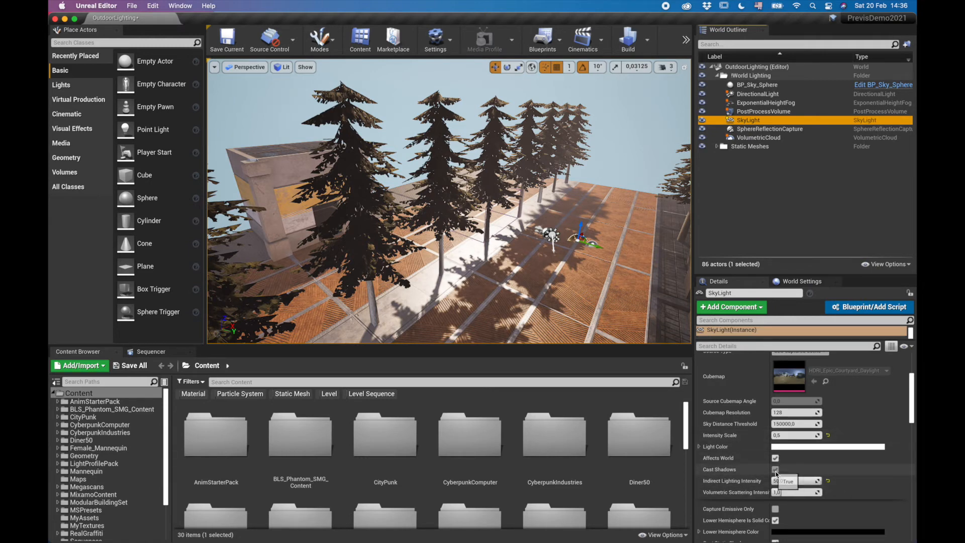
pyautogui.click(775, 469)
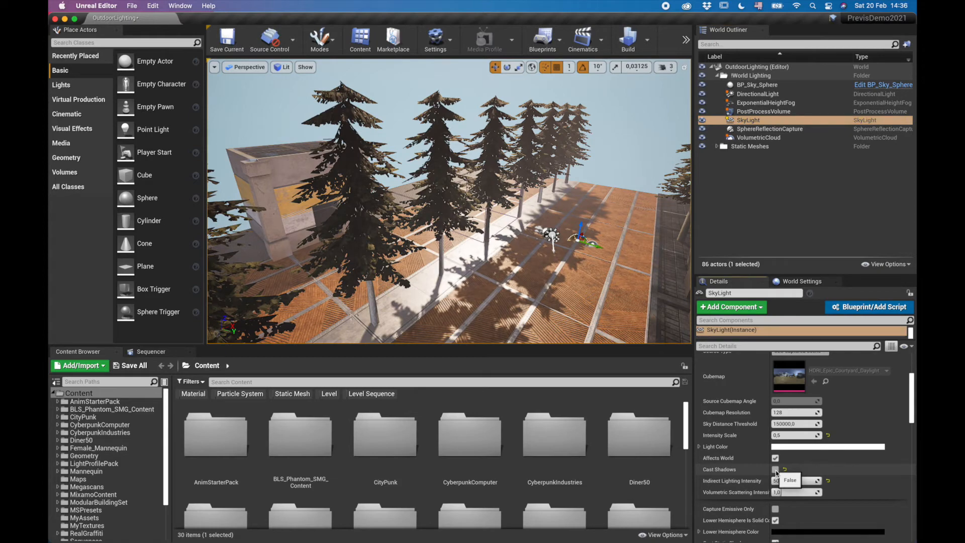
pyautogui.click(775, 469)
pyautogui.press('w')
pyautogui.moveTo(390, 242); pyautogui.dragTo(437, 211, button='right')
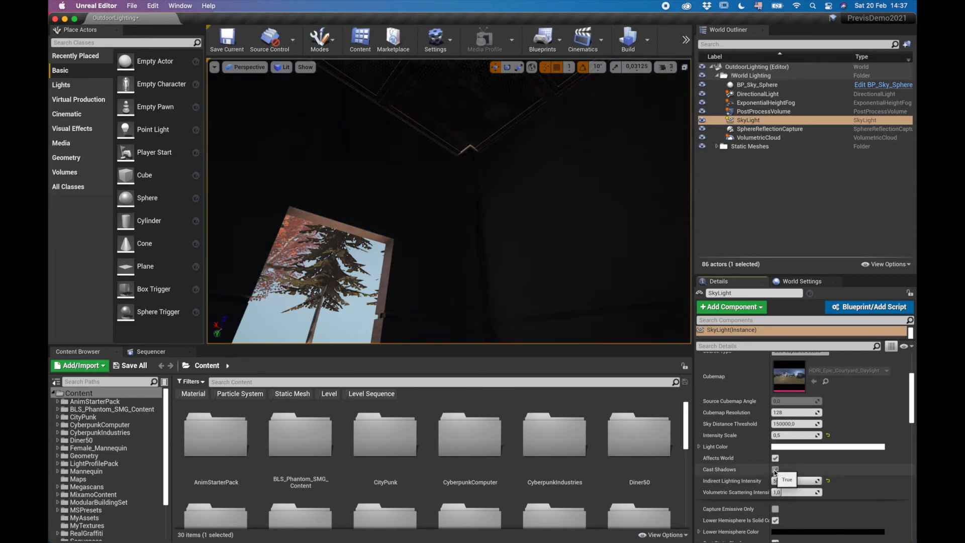
# Turn the SkyLight's Cast Shadows off, view the yellow-striped building from outside, and turn Cast Shadows on again.
pyautogui.moveTo(542, 290); pyautogui.dragTo(643, 309, button='right')
pyautogui.press('w')
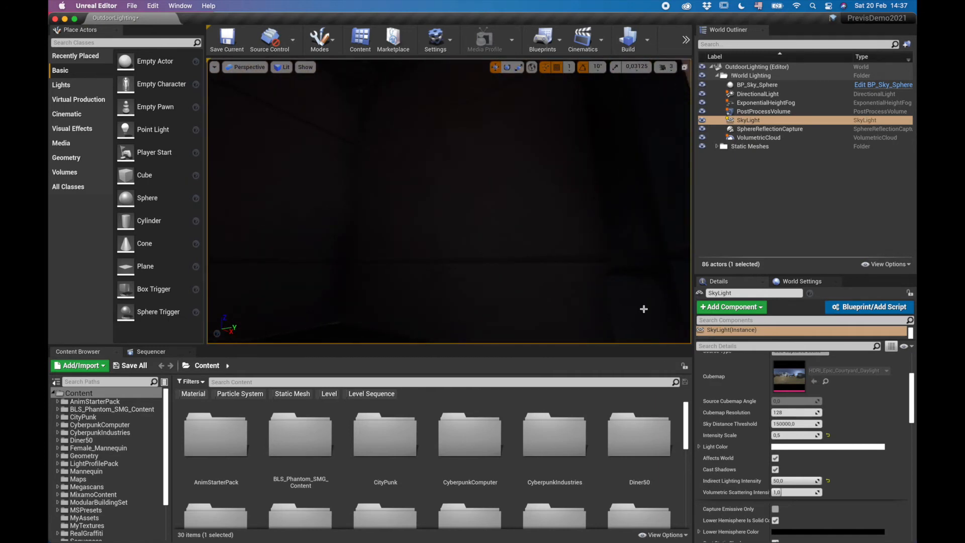
pyautogui.click(775, 469)
pyautogui.moveTo(449, 201); pyautogui.dragTo(448, 256, button='right')
pyautogui.press('w')
pyautogui.press('s')
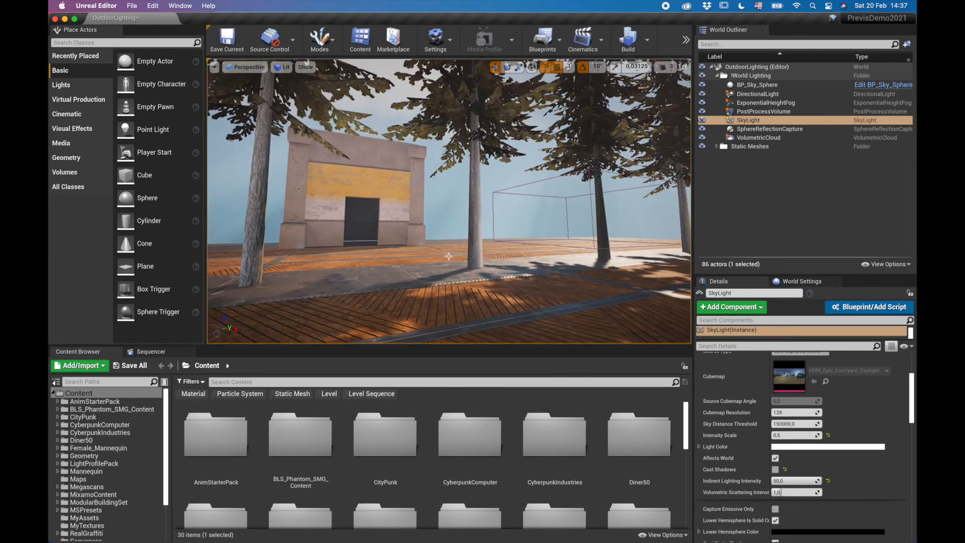
pyautogui.click(775, 469)
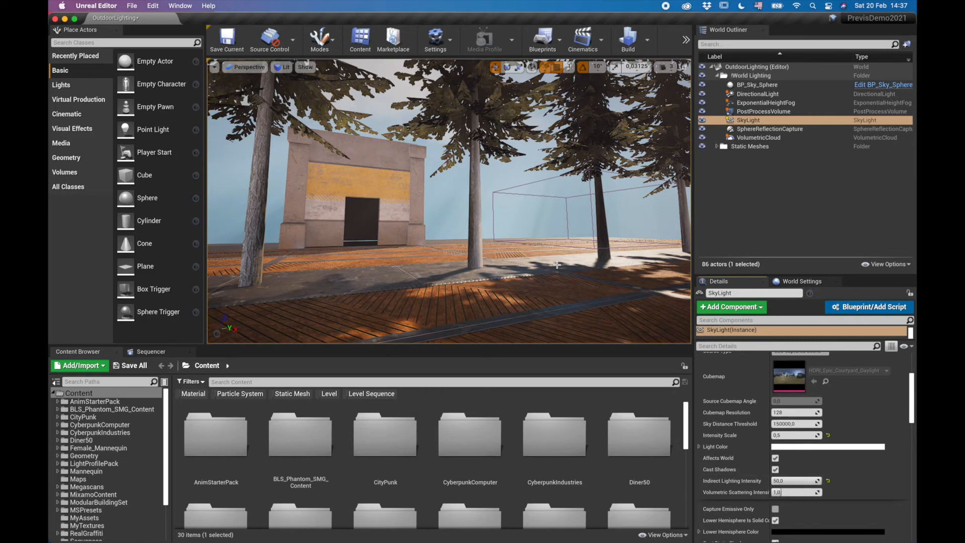
# Compare the interior with the wooden posts with the SkyLight's Cast Shadows off and on, and return outside.
pyautogui.moveTo(448, 201); pyautogui.dragTo(482, 318, button='right')
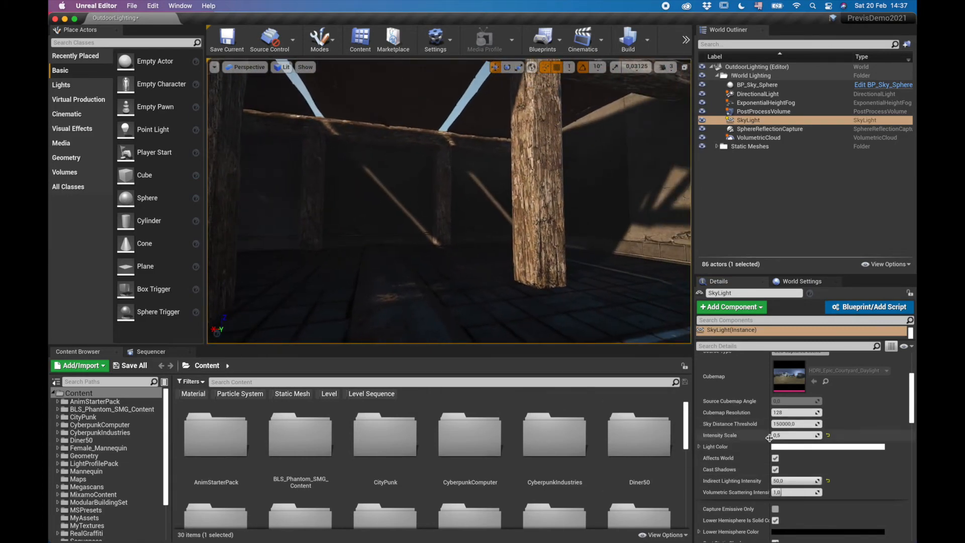
pyautogui.click(775, 470)
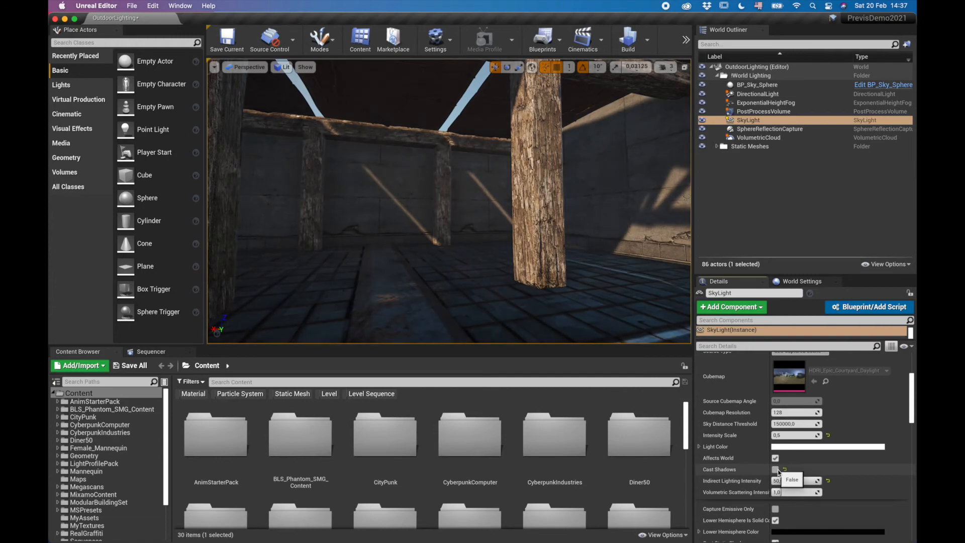
pyautogui.click(777, 471)
pyautogui.moveTo(541, 264); pyautogui.dragTo(332, 288, button='right')
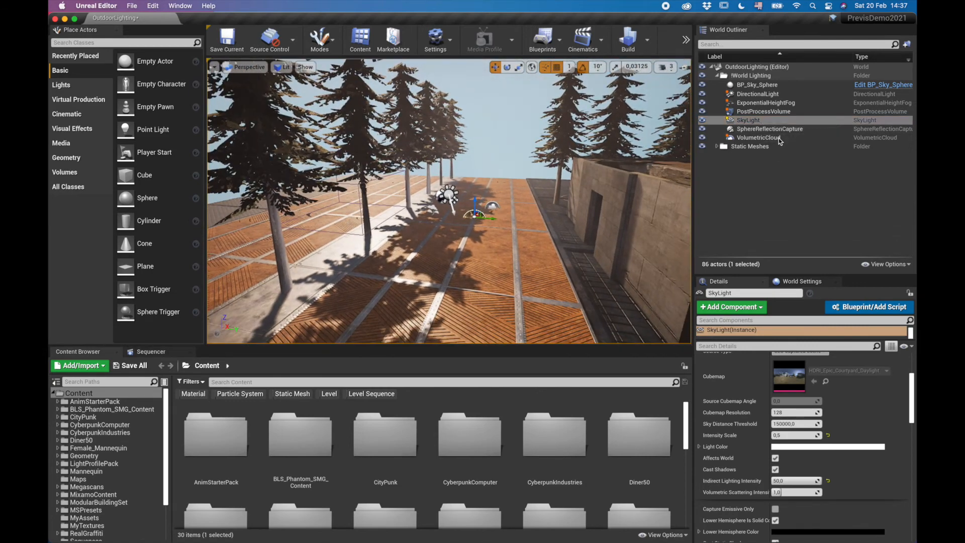
# Select the SphereReflectionCapture and the ExponentialHeightFog to view their settings.
pyautogui.click(777, 130)
pyautogui.click(760, 112)
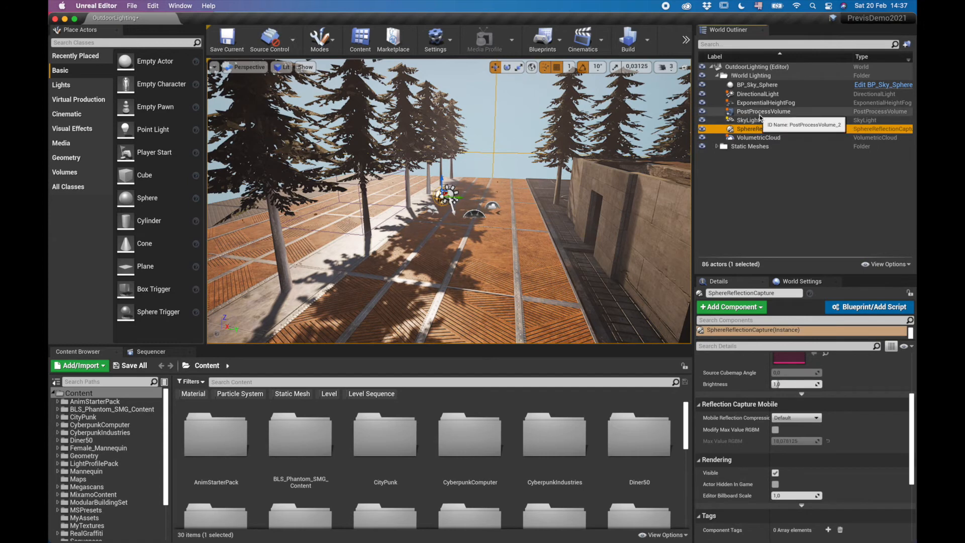
pyautogui.click(807, 104)
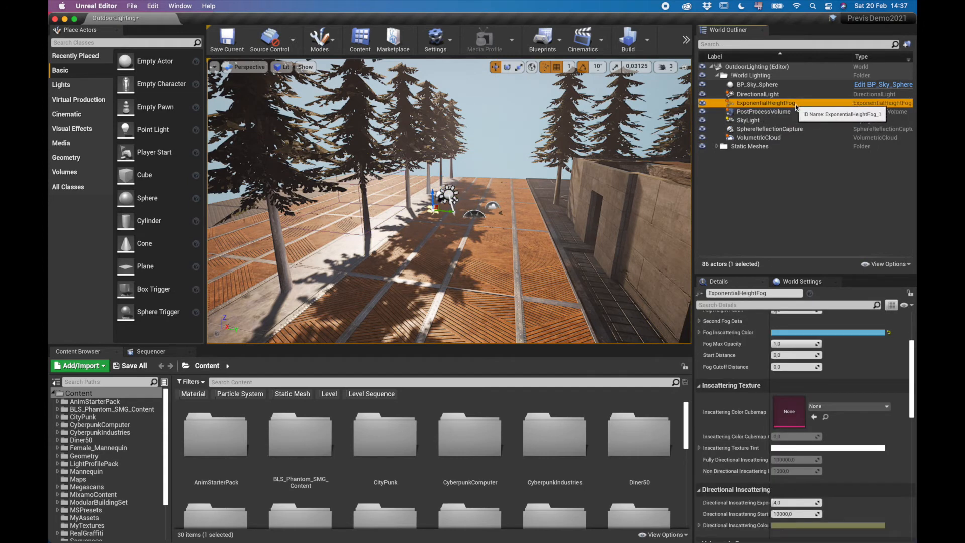
# Search the placeable actors for "fog", place an Atmospheric Fog on the paved street, and move it into the !World Lighting folder.
pyautogui.click(129, 41)
pyautogui.write('vol')
pyautogui.press('BackSpace')
pyautogui.press('BackSpace')
pyautogui.press('BackSpace')
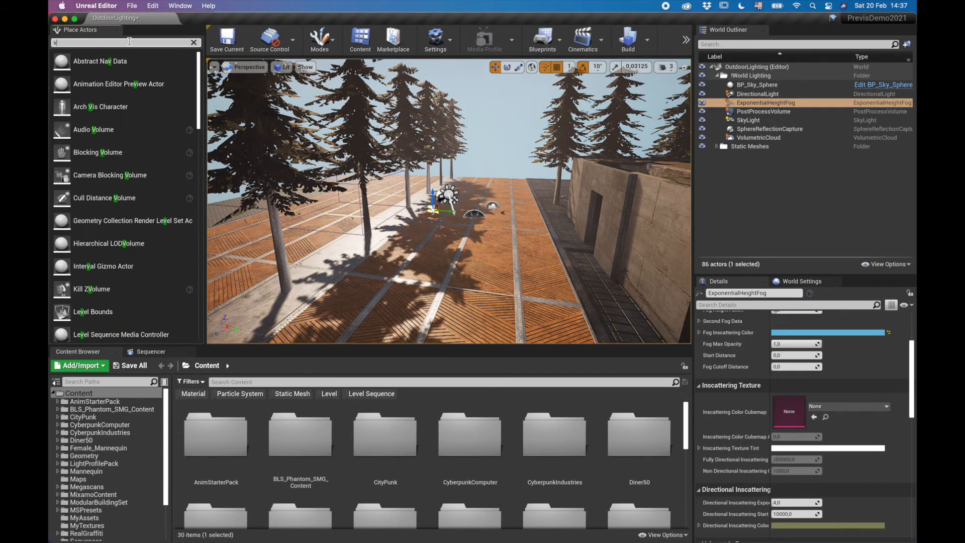
pyautogui.write('fog')
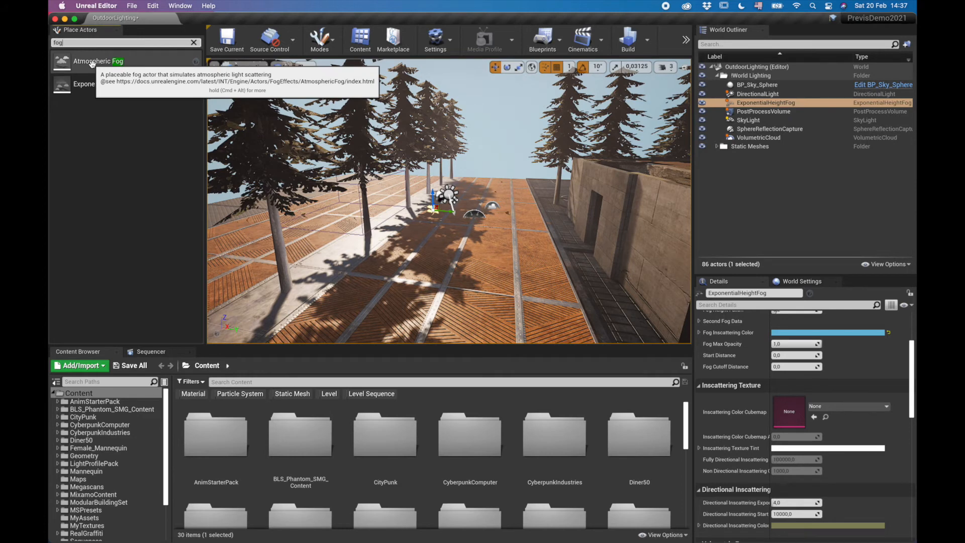
pyautogui.click(92, 63)
pyautogui.moveTo(467, 244); pyautogui.dragTo(505, 261)
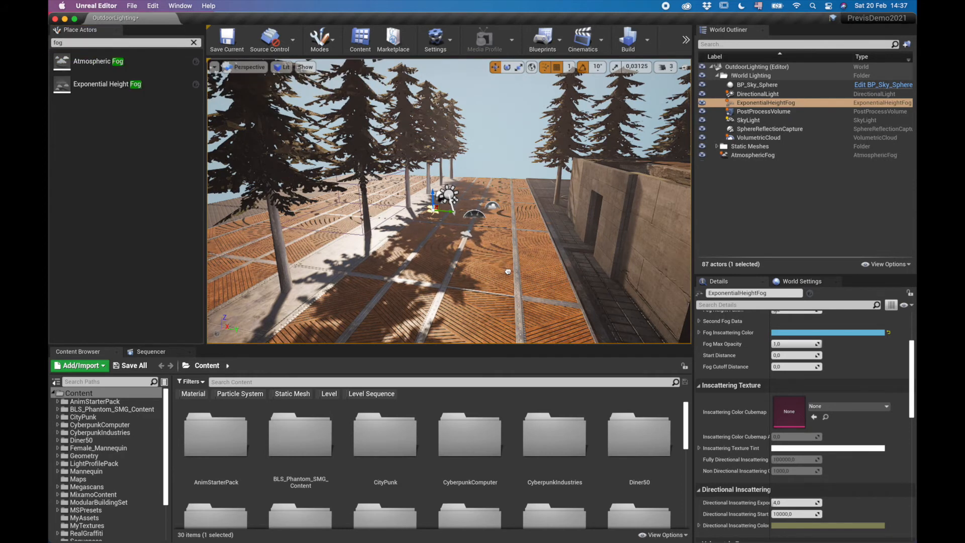
pyautogui.moveTo(505, 261); pyautogui.dragTo(525, 251, button='right')
pyautogui.press('e')
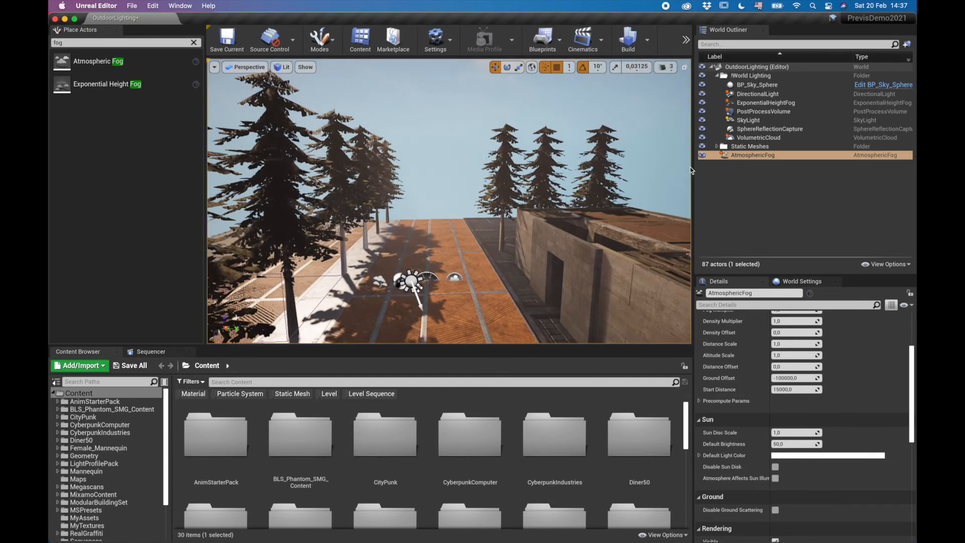
pyautogui.moveTo(762, 106); pyautogui.dragTo(755, 76)
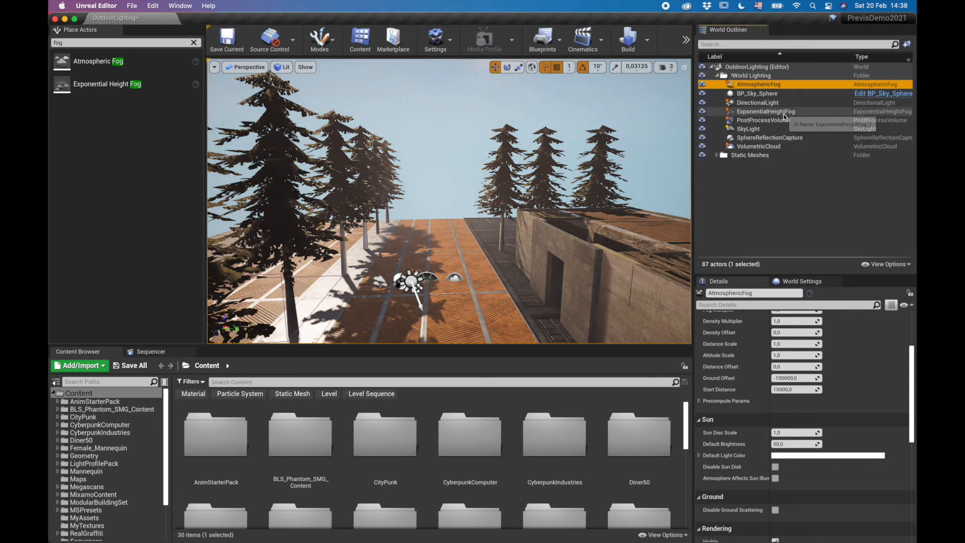
# Hide the ExponentialHeightFog, compare the scene with AtmosphericFog hidden and shown, and review the AtmosphericFog settings.
pyautogui.click(702, 111)
pyautogui.moveTo(452, 211)
pyautogui.mouseDown(button='right')
pyautogui.moveTo(468, 216)
pyautogui.moveTo(460, 222)
pyautogui.mouseUp(button='right')
pyautogui.click(703, 84)
pyautogui.moveTo(494, 261); pyautogui.dragTo(449, 261, button='right')
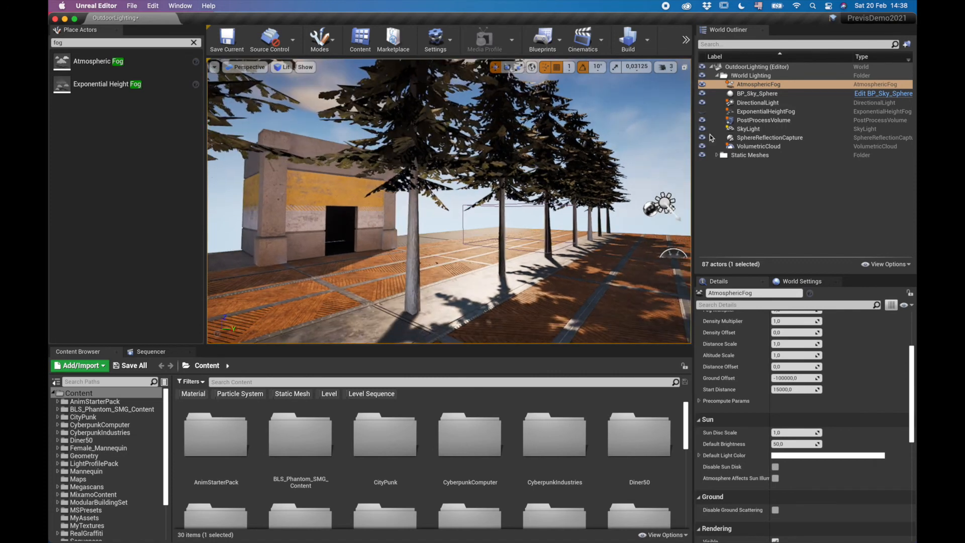
pyautogui.click(703, 84)
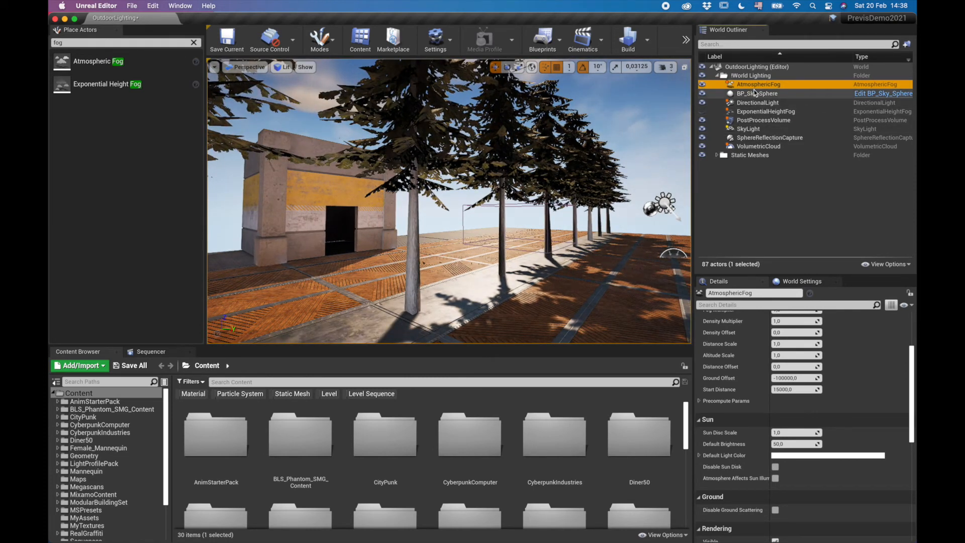
pyautogui.scroll(4, 861, 437)
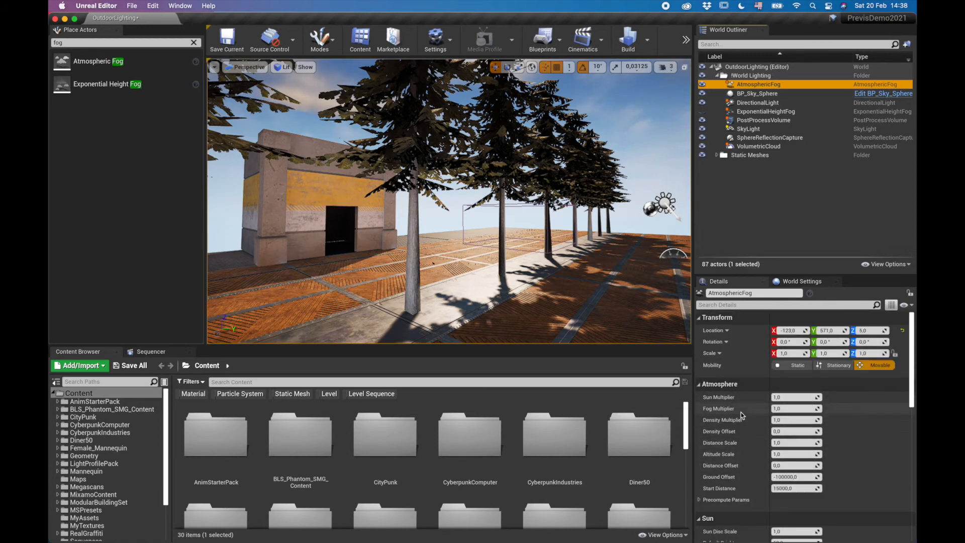
pyautogui.moveTo(633, 201); pyautogui.dragTo(678, 96, button='right')
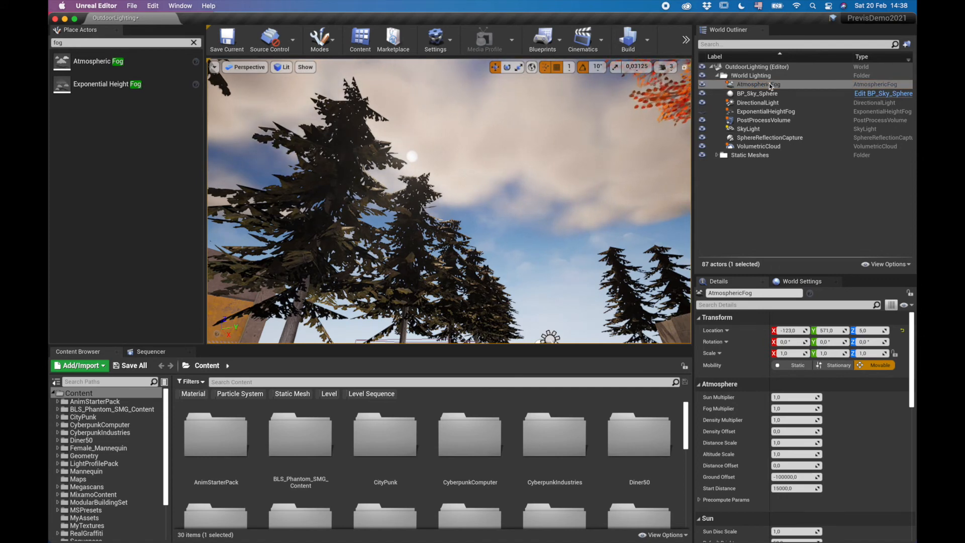
# Delete the AtmosphericFog and make the ExponentialHeightFog visible again.
pyautogui.click(767, 86)
pyautogui.press('Delete')
pyautogui.moveTo(672, 179); pyautogui.dragTo(590, 219, button='right')
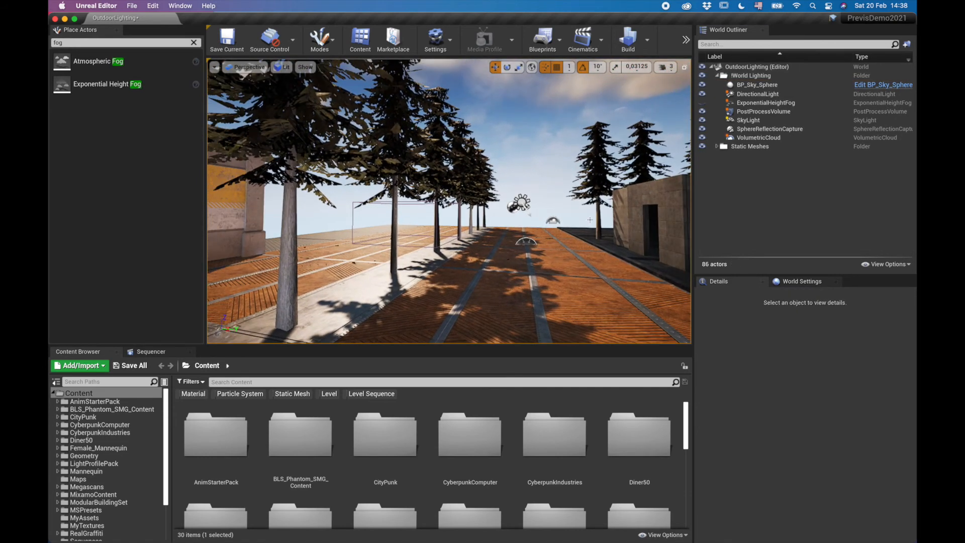
pyautogui.click(702, 103)
pyautogui.moveTo(660, 138); pyautogui.dragTo(510, 98, button='right')
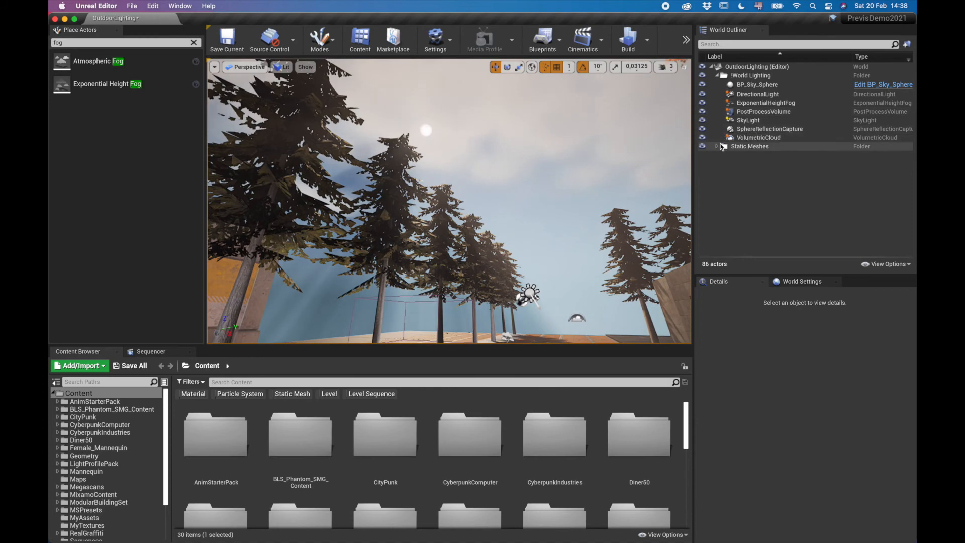
# Hide the VolumetricCloud to compare the sky and street without it, and show it again.
pyautogui.click(702, 138)
pyautogui.moveTo(502, 165); pyautogui.dragTo(475, 120, button='right')
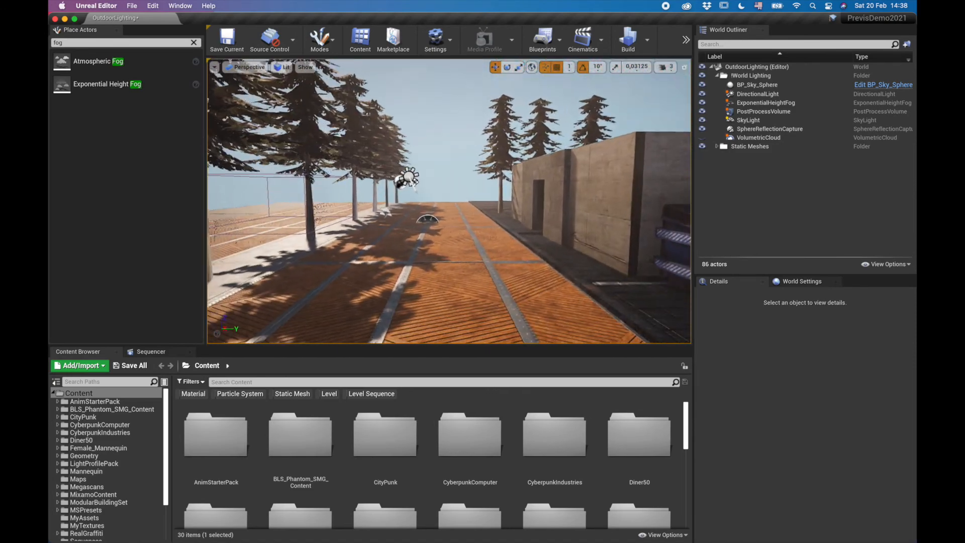
pyautogui.moveTo(475, 121); pyautogui.dragTo(453, 123, button='right')
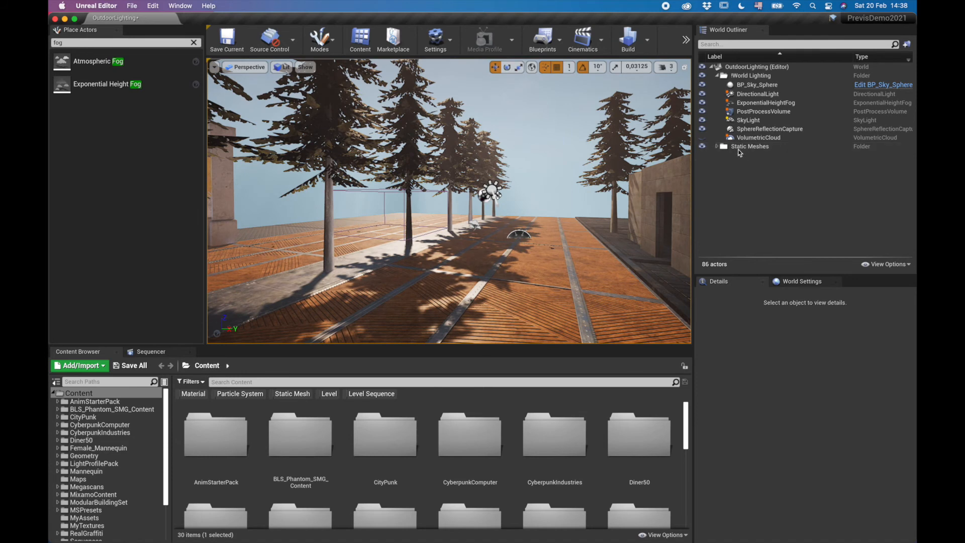
pyautogui.click(702, 138)
pyautogui.moveTo(485, 224); pyautogui.dragTo(460, 231, button='right')
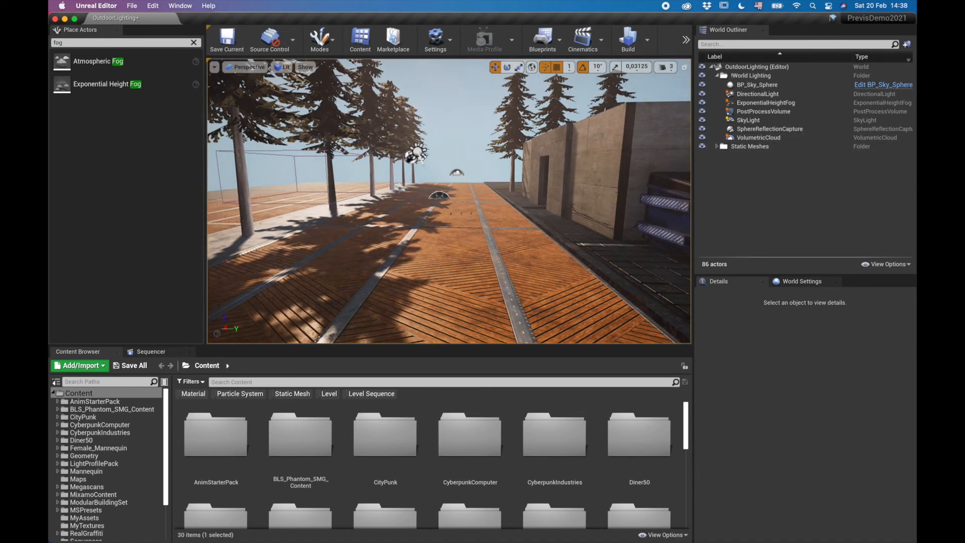
# Survey the lit street, trees and buildings from several elevated viewpoints.
pyautogui.press('a')
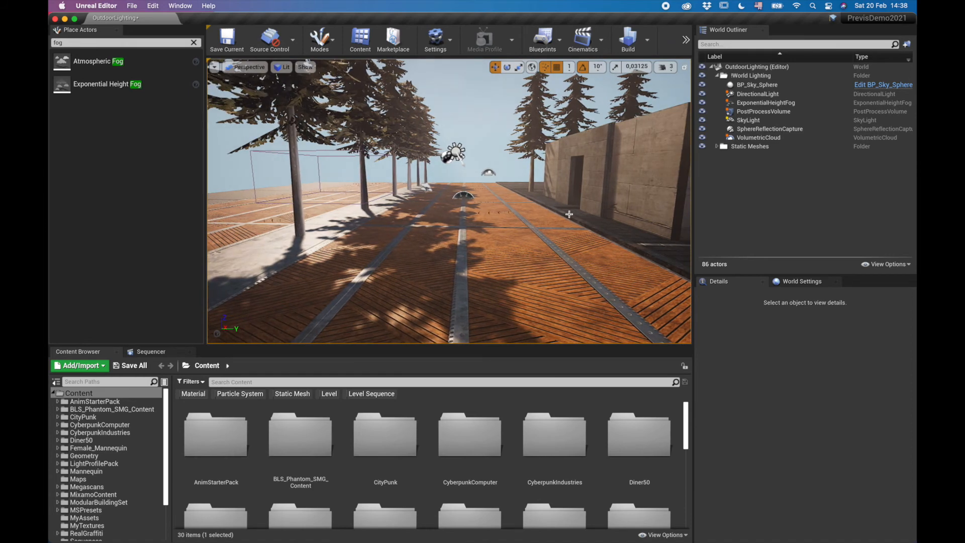
pyautogui.moveTo(559, 194); pyautogui.dragTo(542, 219, button='right')
pyautogui.press('s')
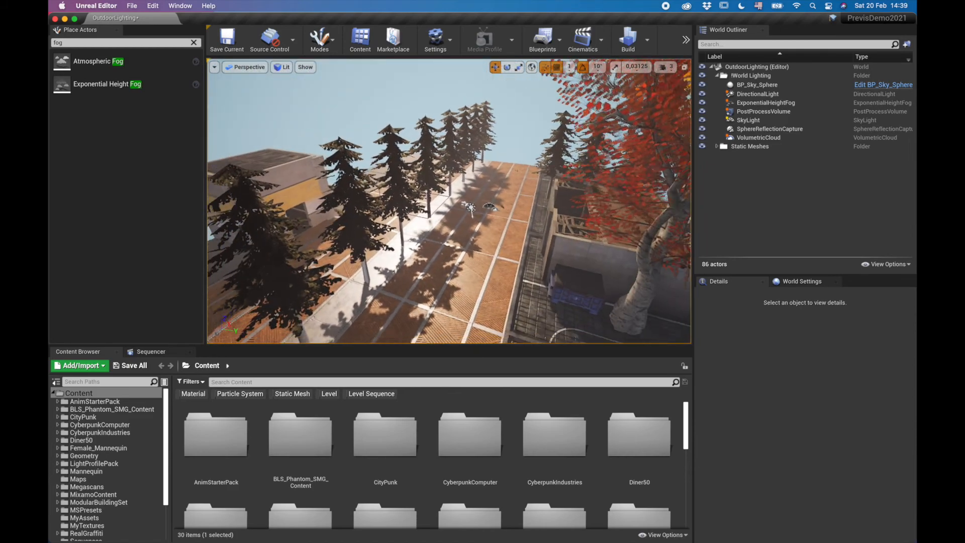
pyautogui.press('a')
pyautogui.moveTo(542, 219); pyautogui.dragTo(495, 212, button='right')
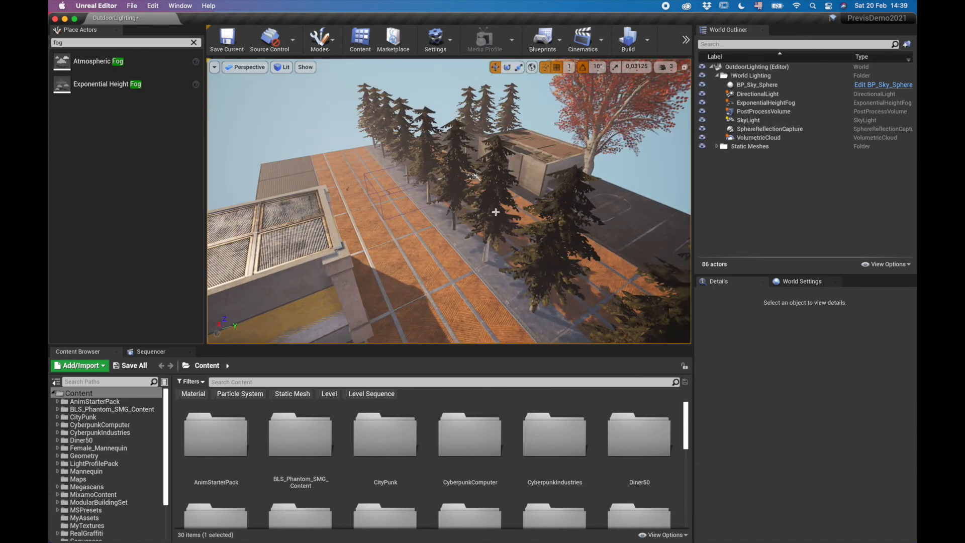
pyautogui.press('d')
pyautogui.moveTo(563, 172); pyautogui.dragTo(523, 172, button='right')
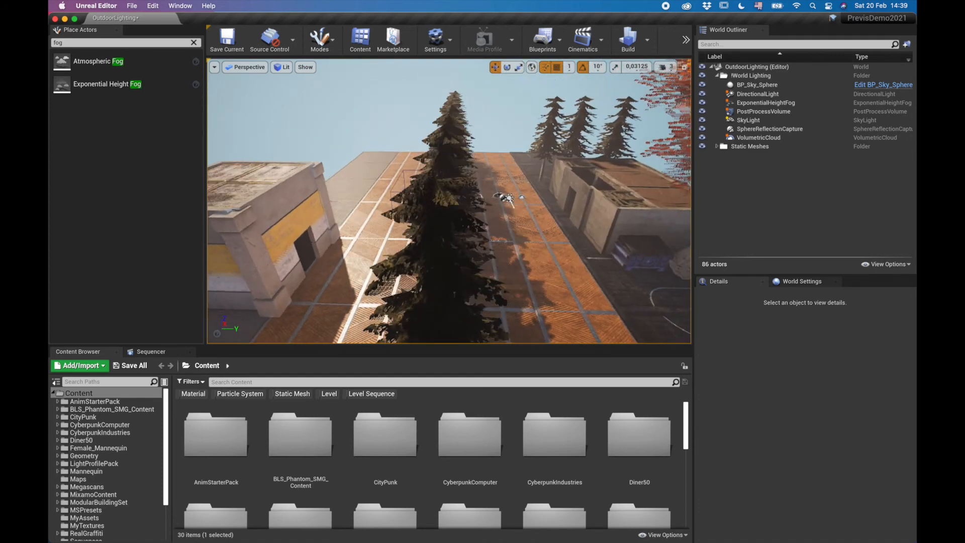
# Rotate the DirectionalLight to about -149, -24 and 155 degrees, and refresh the BP_Sky_Sphere material.
pyautogui.click(758, 94)
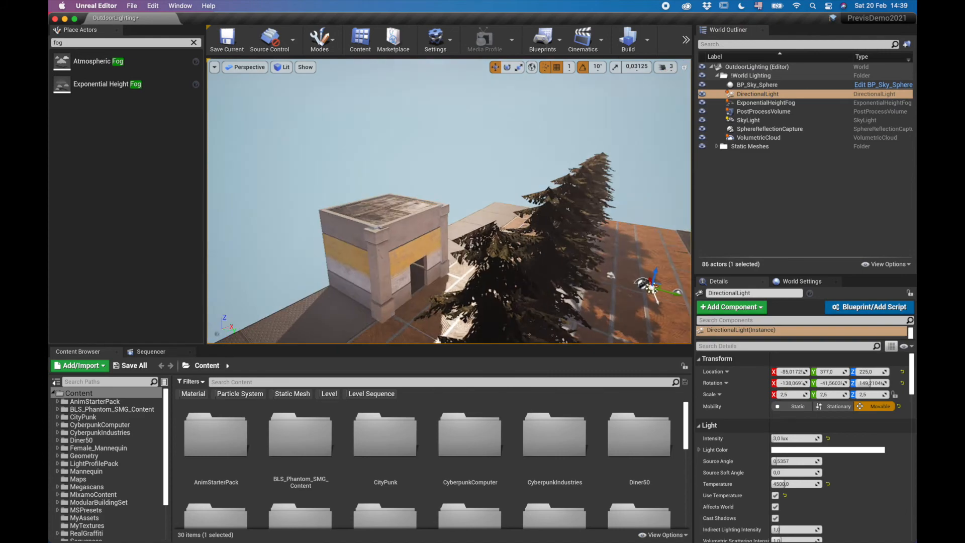
pyautogui.moveTo(523, 201); pyautogui.dragTo(535, 205, button='right')
pyautogui.press('d')
pyautogui.press('w')
pyautogui.moveTo(558, 253); pyautogui.dragTo(559, 253, button='right')
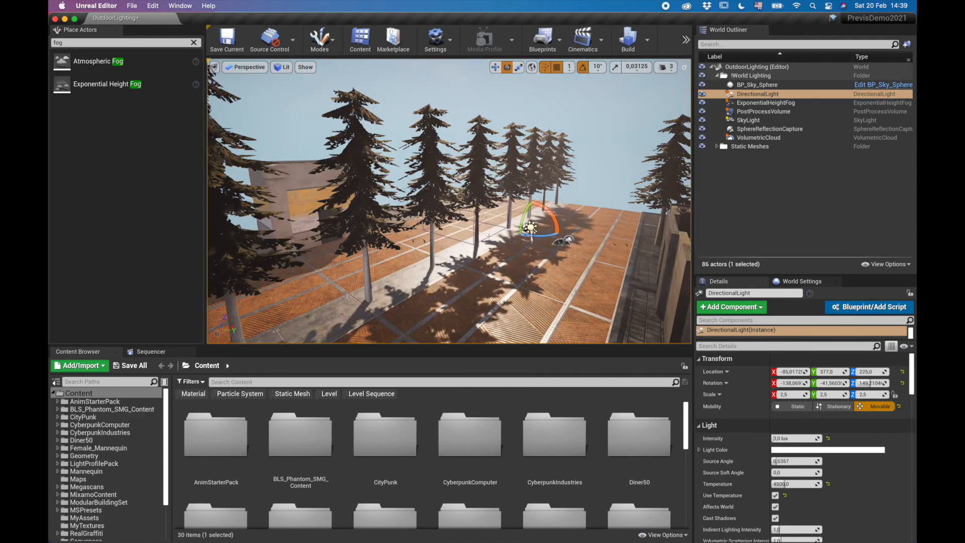
pyautogui.moveTo(525, 214); pyautogui.dragTo(537, 242)
pyautogui.moveTo(531, 234); pyautogui.dragTo(531, 234)
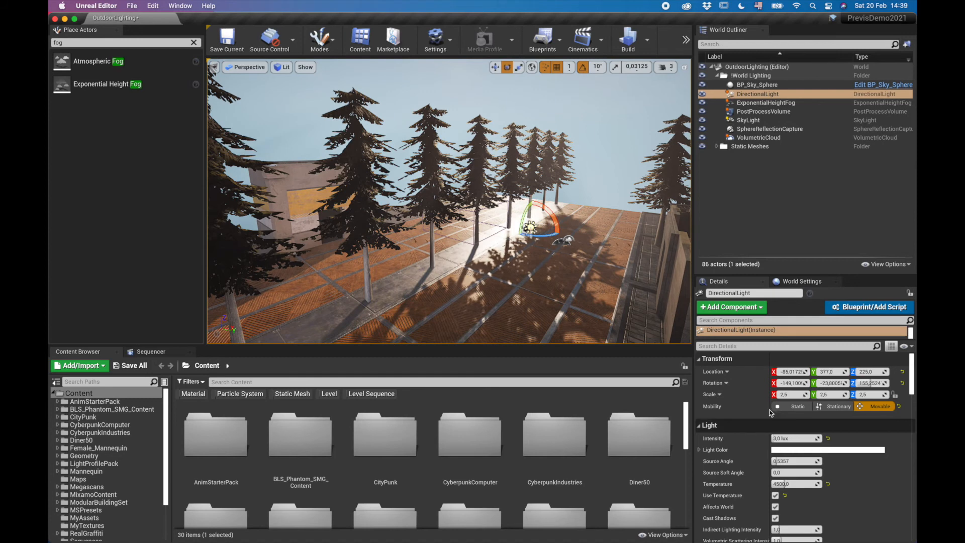
pyautogui.click(757, 84)
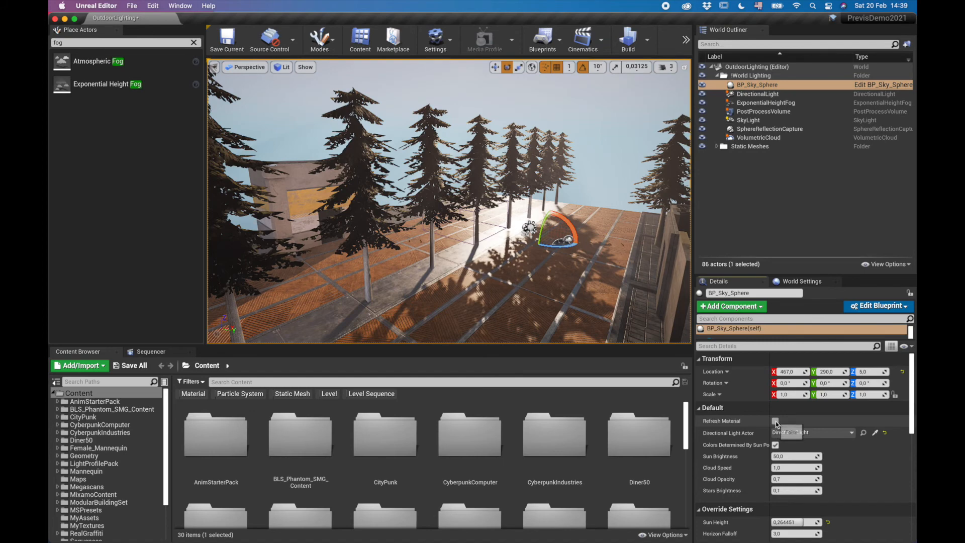
pyautogui.moveTo(559, 217); pyautogui.dragTo(519, 214, button='right')
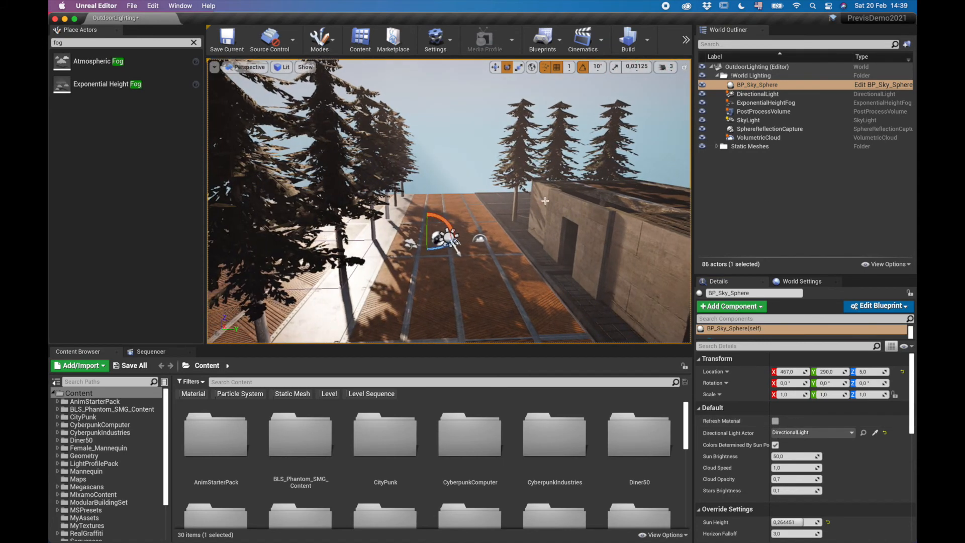
# Lower the sun further by rotating the DirectionalLight to about -153, -15 and 157 degrees, and refresh the BP_Sky_Sphere.
pyautogui.click(758, 94)
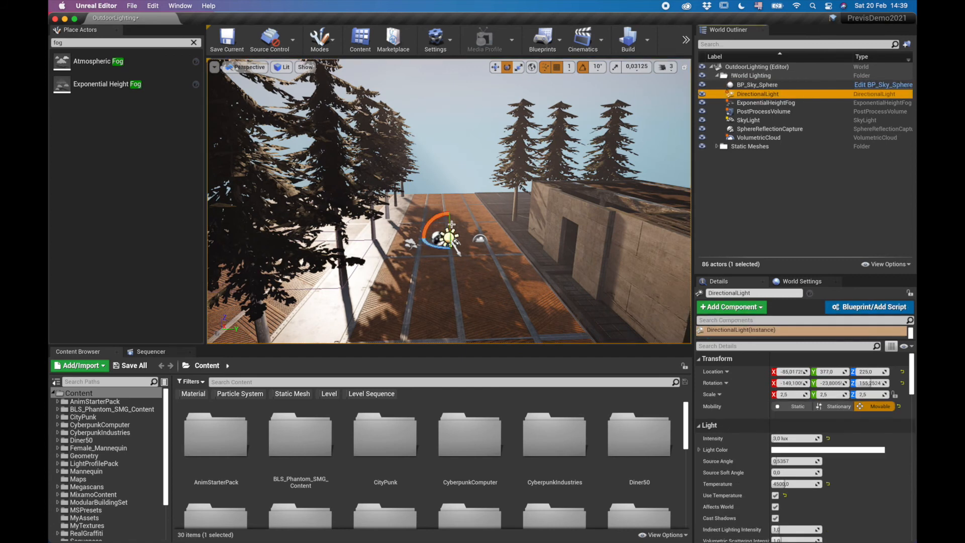
pyautogui.moveTo(450, 224); pyautogui.dragTo(632, 131)
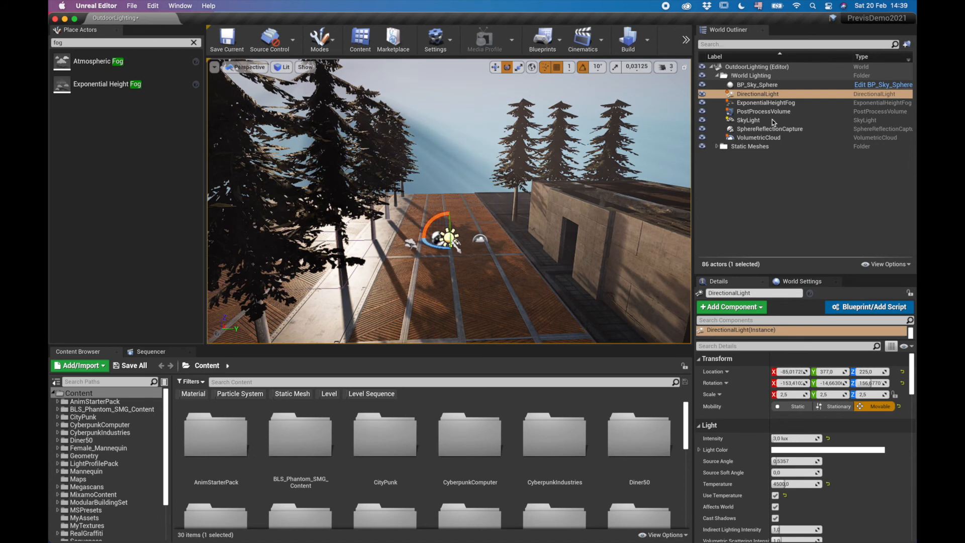
pyautogui.click(758, 85)
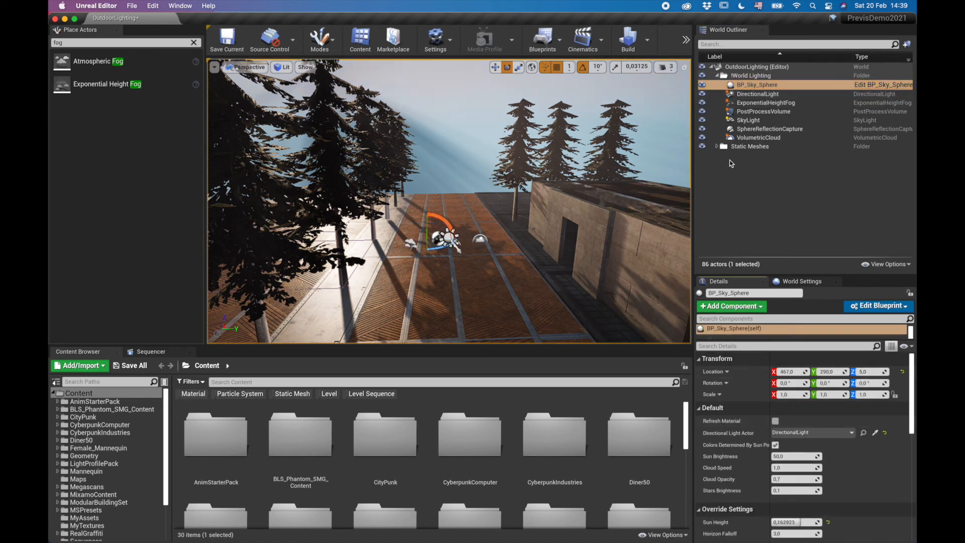
pyautogui.moveTo(549, 254); pyautogui.dragTo(594, 241, button='right')
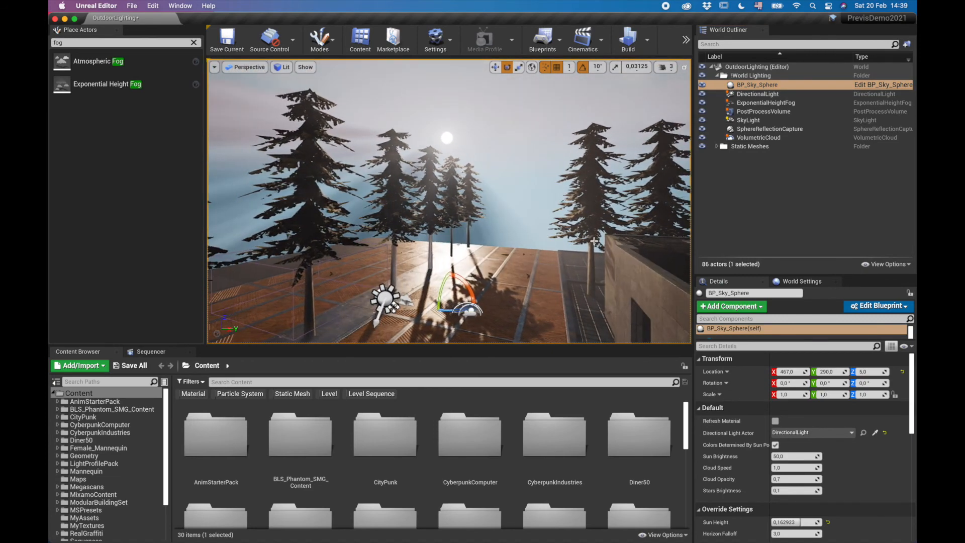
# Hide the ExponentialHeightFog to compare the street and sky without it, and show it again.
pyautogui.click(702, 104)
pyautogui.moveTo(452, 201)
pyautogui.mouseDown(button='right')
pyautogui.moveTo(452, 216)
pyautogui.moveTo(437, 200)
pyautogui.moveTo(460, 188)
pyautogui.mouseUp(button='right')
pyautogui.click(702, 103)
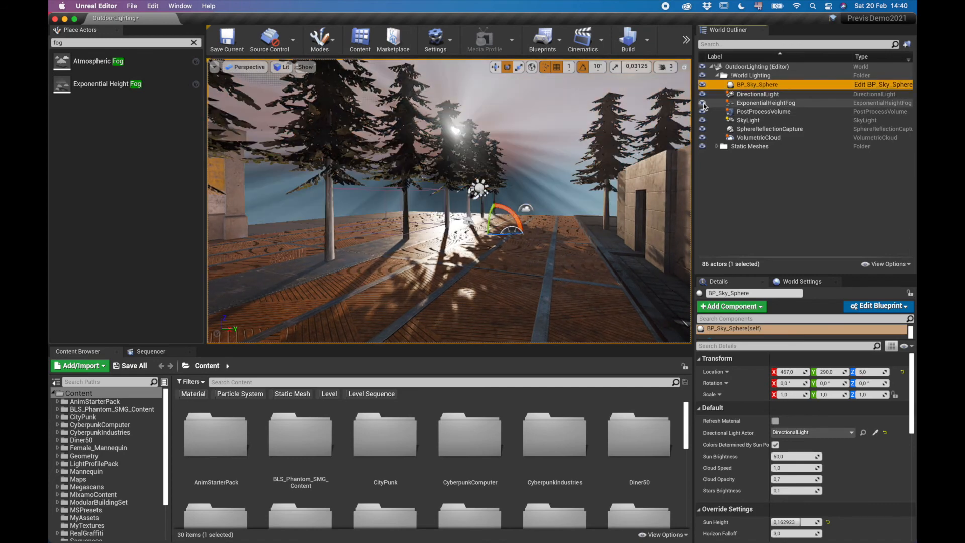
pyautogui.moveTo(596, 197)
pyautogui.mouseDown(button='right')
pyautogui.moveTo(580, 206)
pyautogui.moveTo(605, 198)
pyautogui.moveTo(589, 199)
pyautogui.mouseUp(button='right')
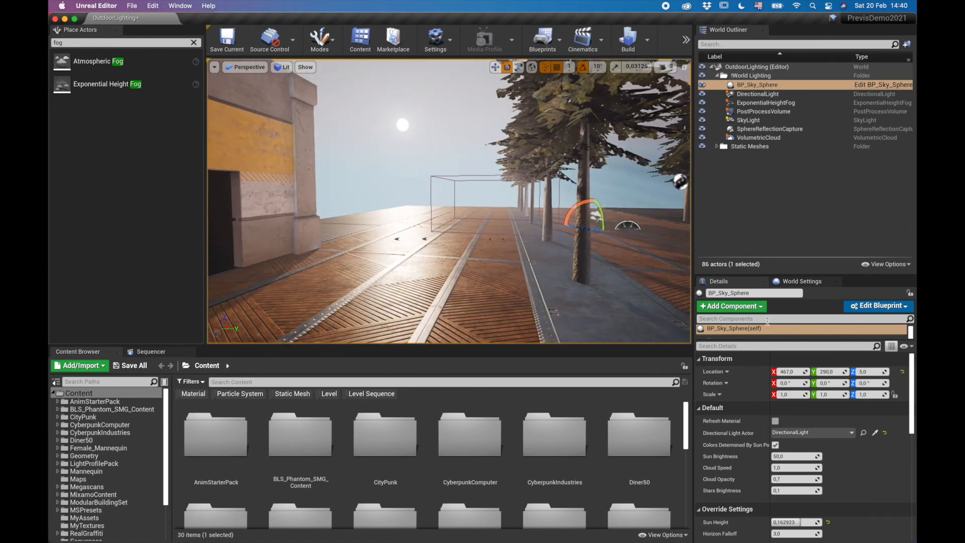
# Change the ExponentialHeightFog's inscattering color to a salmon pink, hex sRGB D9ADA5FF.
pyautogui.click(765, 103)
pyautogui.click(825, 433)
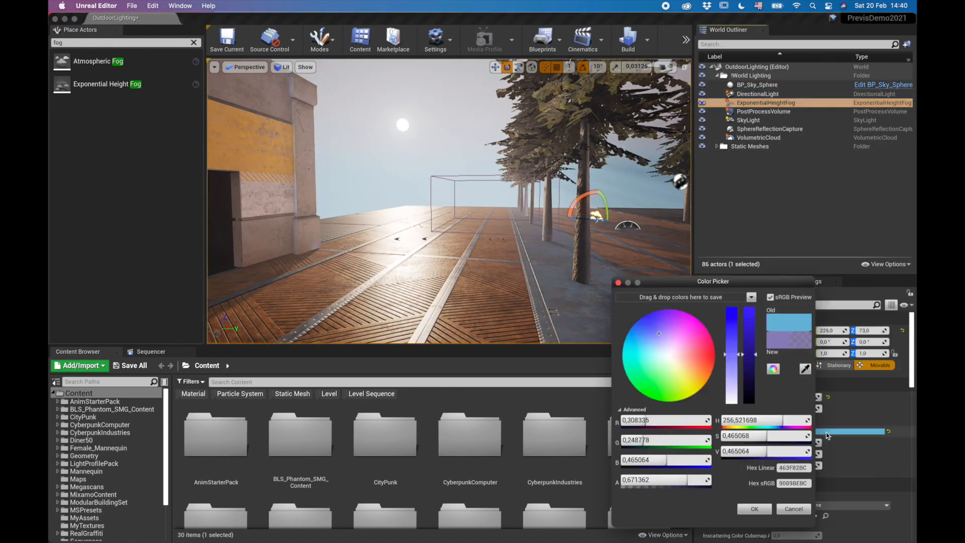
pyautogui.click(678, 349)
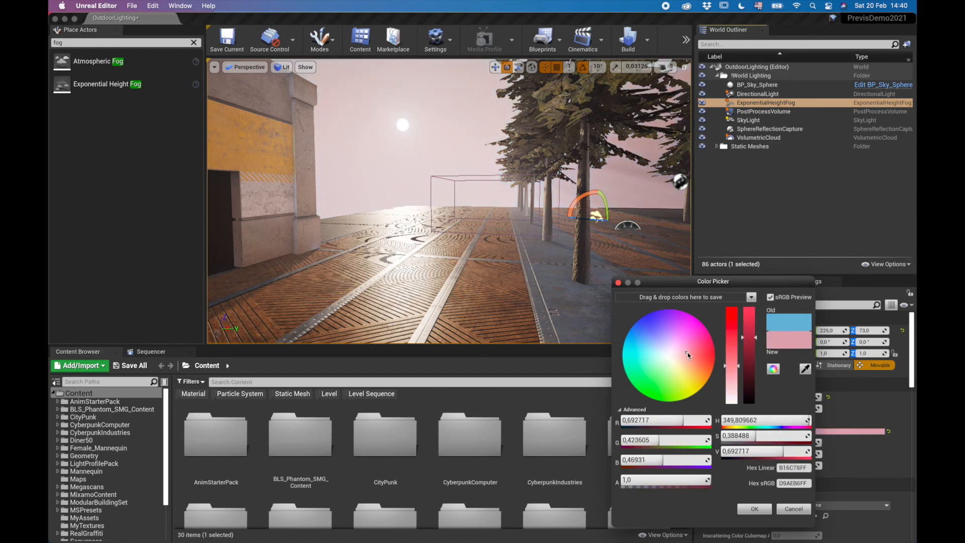
pyautogui.moveTo(686, 358); pyautogui.dragTo(689, 358)
pyautogui.moveTo(522, 216)
pyautogui.mouseDown(button='right')
pyautogui.moveTo(568, 176)
pyautogui.moveTo(633, 241)
pyautogui.moveTo(483, 181)
pyautogui.mouseUp(button='right')
pyautogui.moveTo(549, 233); pyautogui.dragTo(643, 256, button='right')
pyautogui.press('w')
pyautogui.press('a')
pyautogui.press('d')
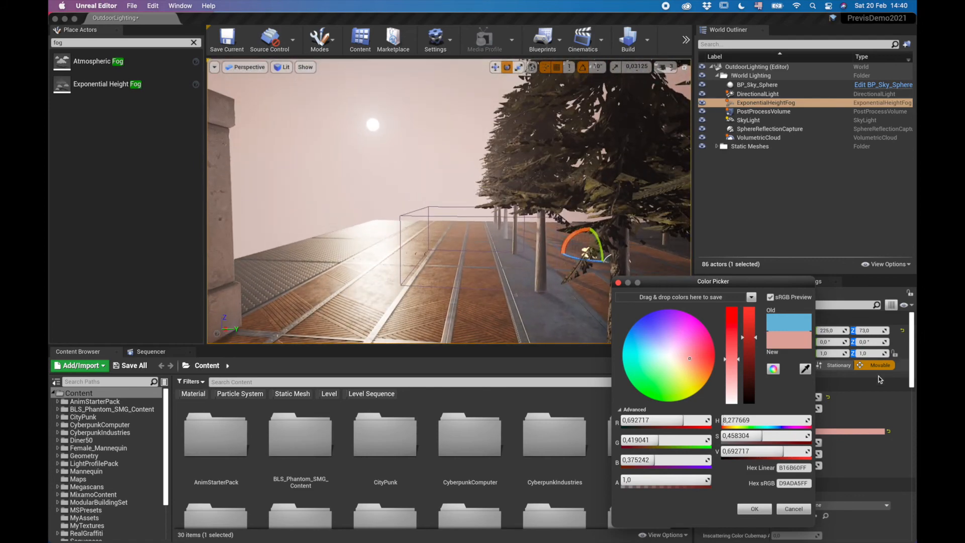
pyautogui.click(754, 508)
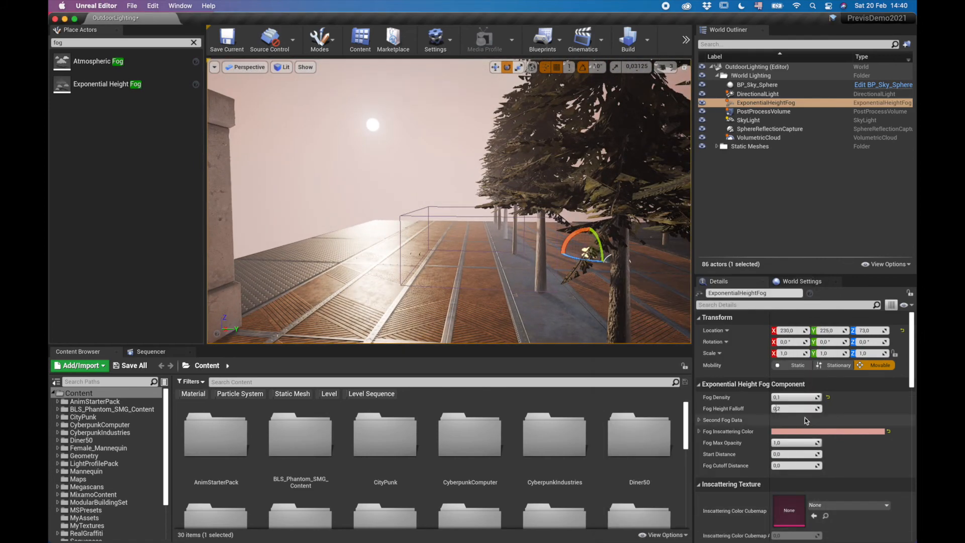
# Reset the ExponentialHeightFog's density to its default of 0.02 and view the sun through the trees.
pyautogui.click(828, 397)
pyautogui.press('f')
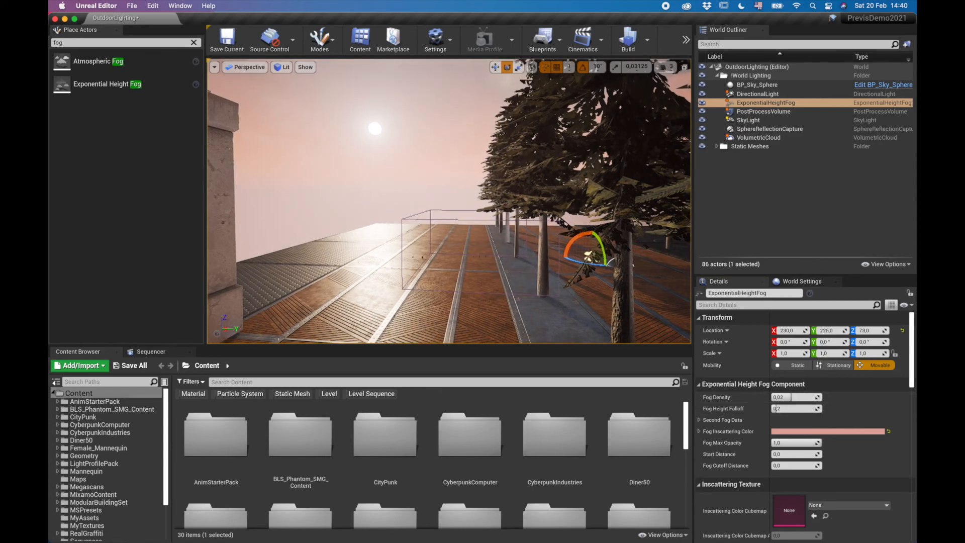
pyautogui.keyDown('alt'); pyautogui.moveTo(449, 201); pyautogui.dragTo(427, 201); pyautogui.keyUp('alt')
pyautogui.moveTo(449, 201); pyautogui.dragTo(473, 247, button='right')
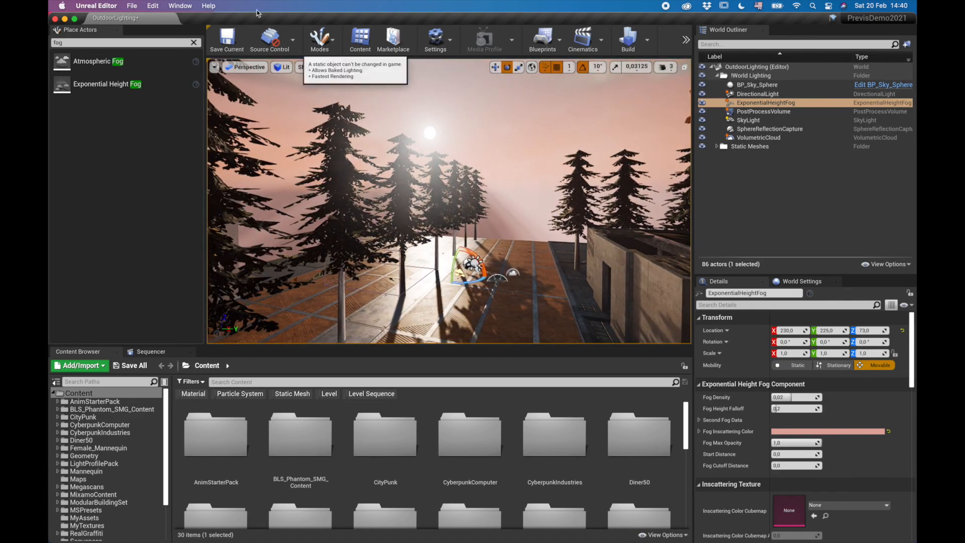
# Search the placeable actors for "sky" and examine the pink-fogged street and trees from elevated viewpoints.
pyautogui.click(193, 43)
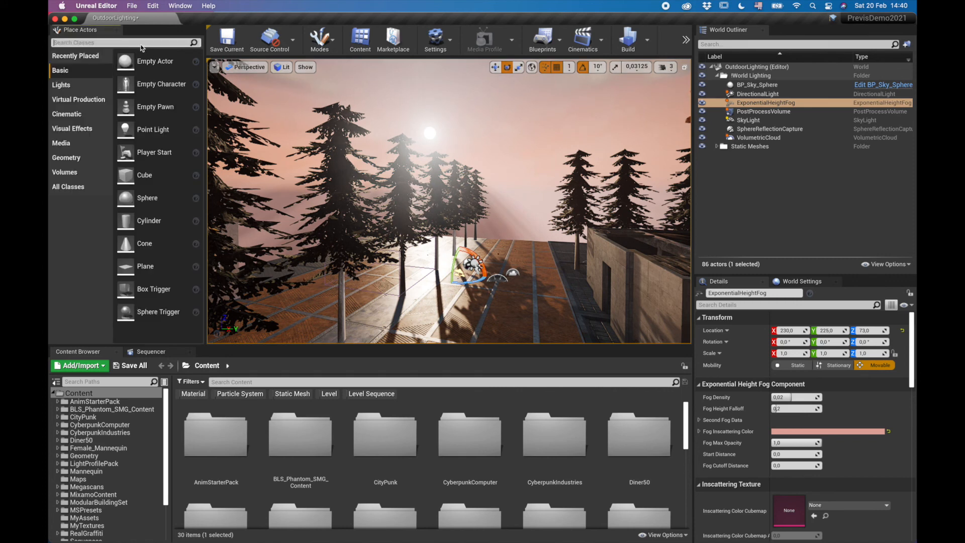
pyautogui.write('sky')
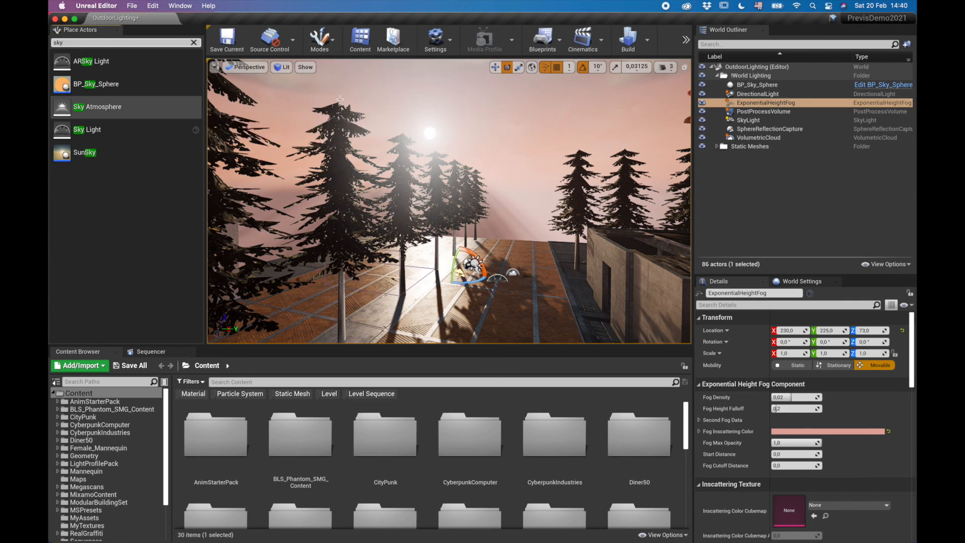
pyautogui.moveTo(449, 201); pyautogui.dragTo(445, 232, button='right')
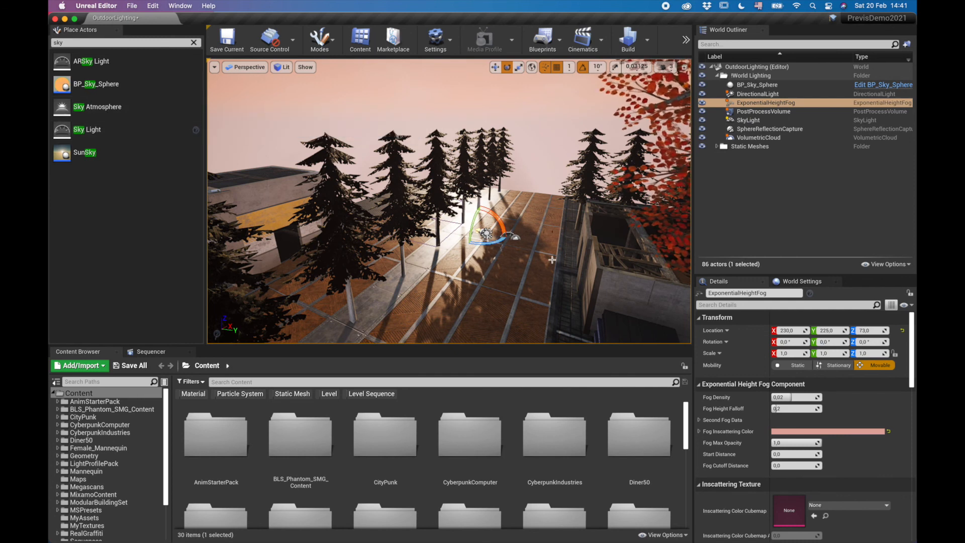
pyautogui.moveTo(526, 253); pyautogui.dragTo(525, 252, button='right')
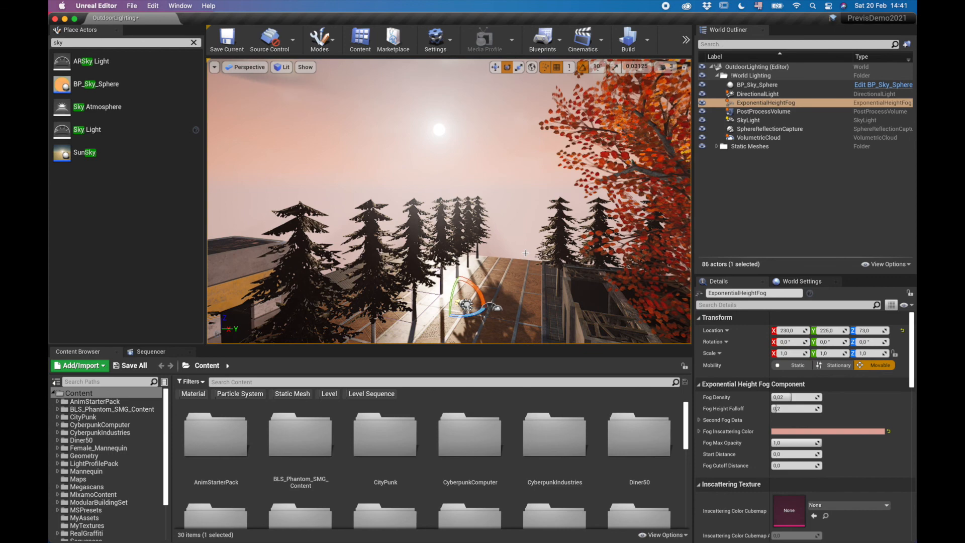
pyautogui.moveTo(525, 254); pyautogui.dragTo(510, 231, button='right')
pyautogui.press('s')
pyautogui.press('a')
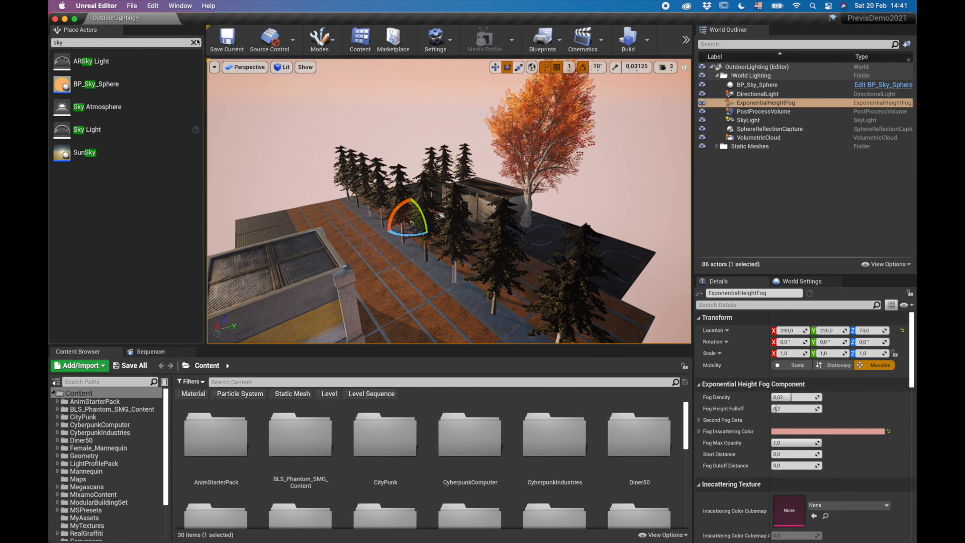
# Clear the placeable actor search and list the Geometry shapes.
pyautogui.click(194, 44)
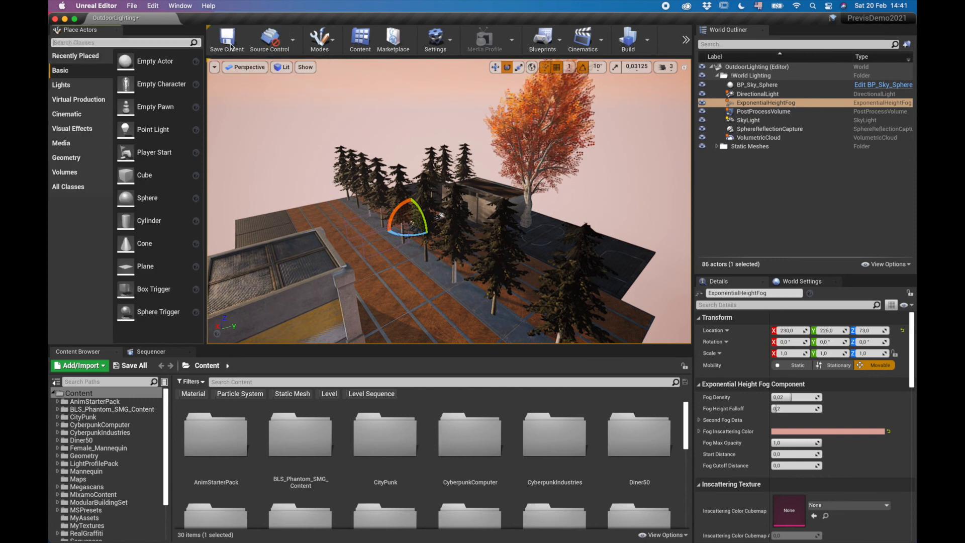
pyautogui.click(70, 158)
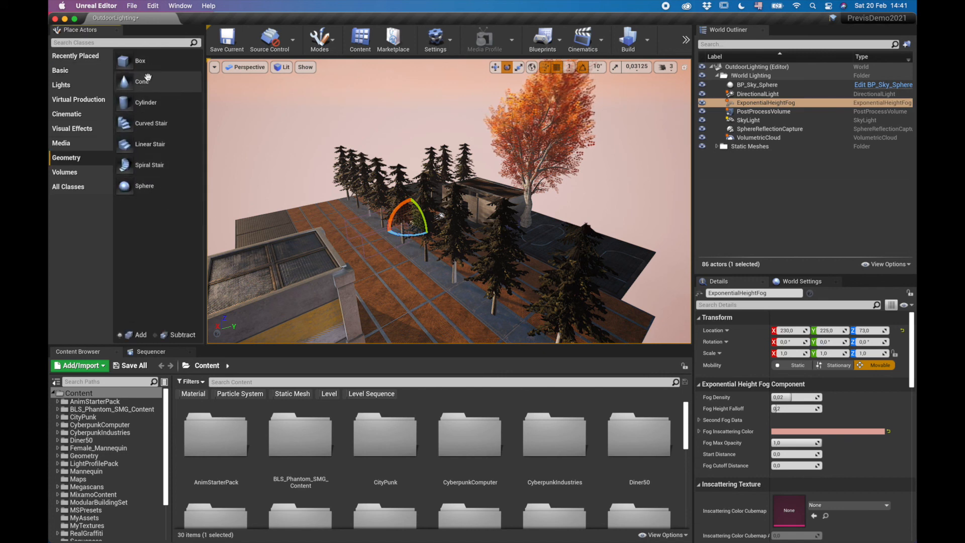